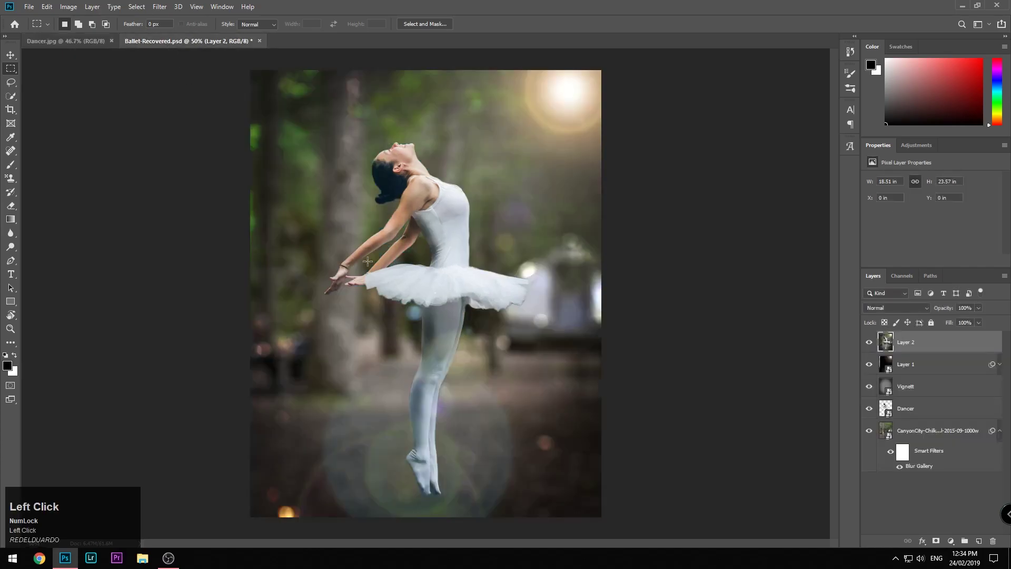
{"action": "key", "text": "space"}
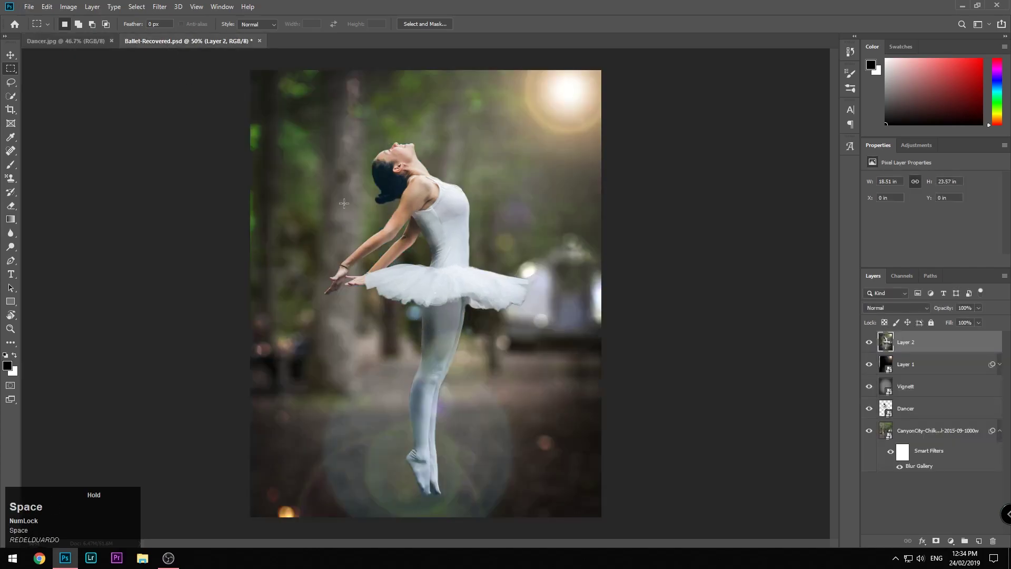
{"action": "left_click", "coordinate": [68, 40]}
{"action": "left_click", "coordinate": [165, 40]}
{"action": "left_click", "coordinate": [27, 7]}
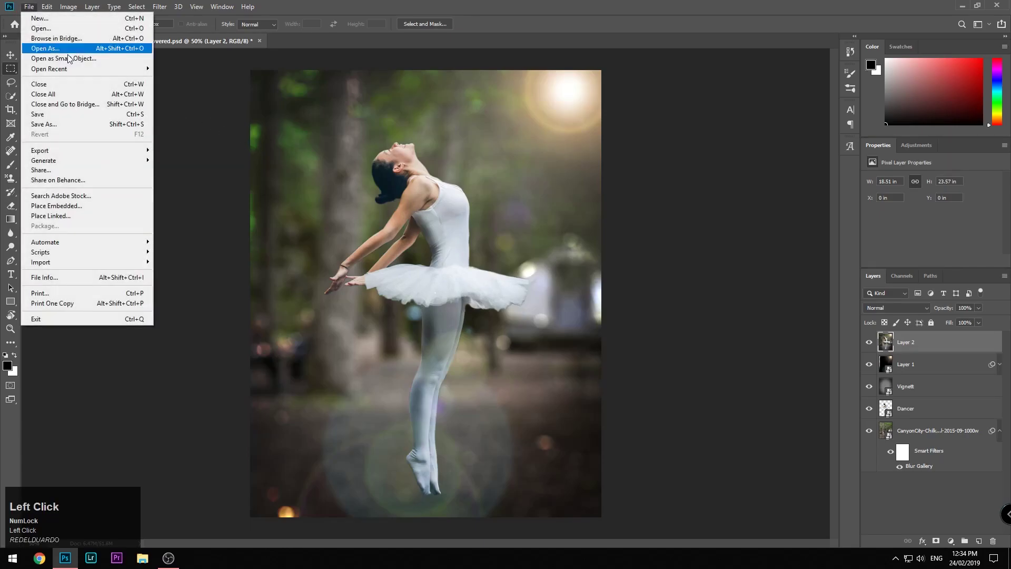
{"action": "left_click", "coordinate": [170, 48]}
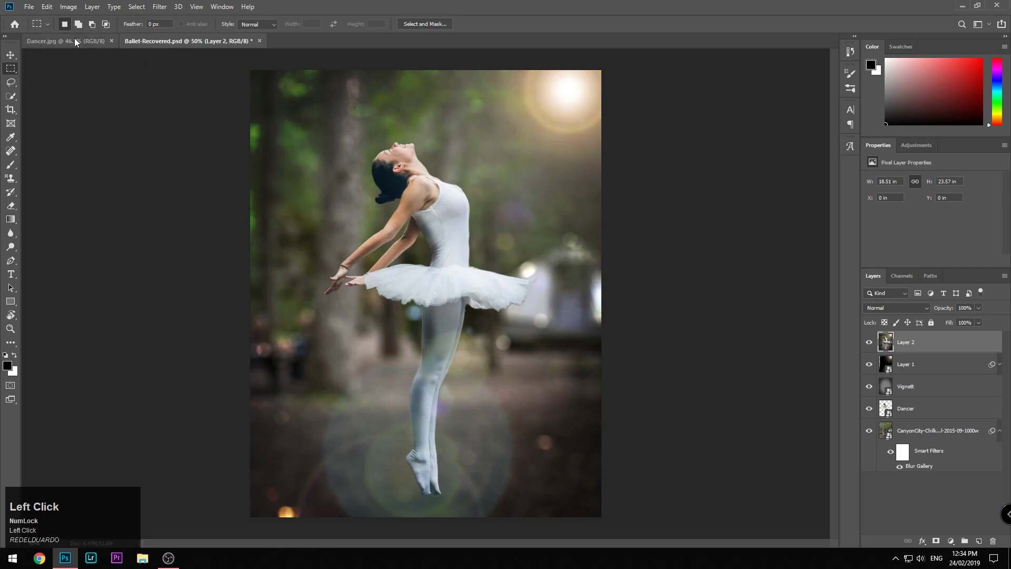
Switch to the Dancer.jpg document and convert its locked background into a regular layer named Layer 0.
{"action": "left_click", "coordinate": [90, 41]}
{"action": "scroll", "coordinate": [465, 221], "scroll_direction": "up", "scroll_amount": 2, "text": "alt"}
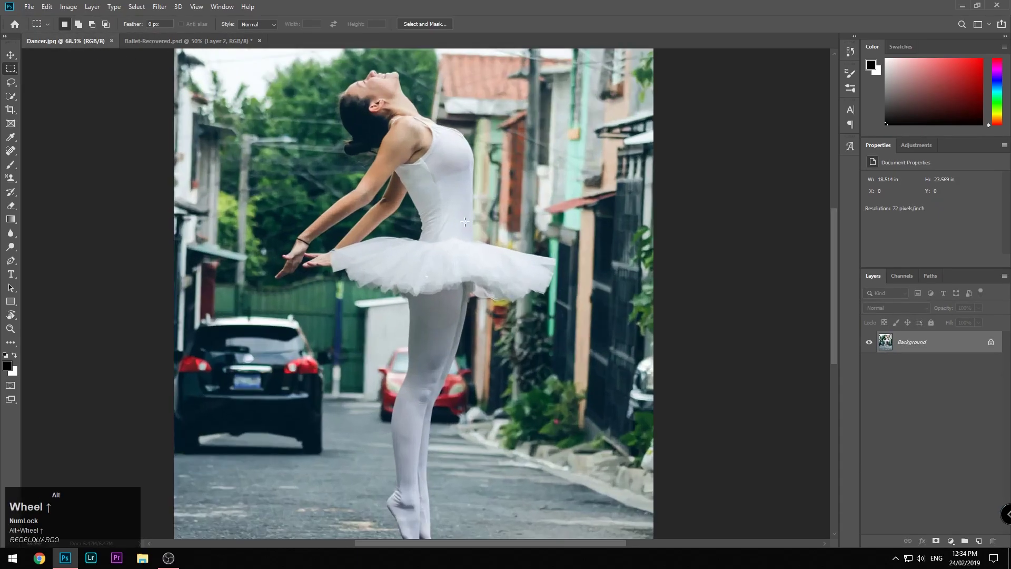
{"action": "double_click", "coordinate": [884, 341]}
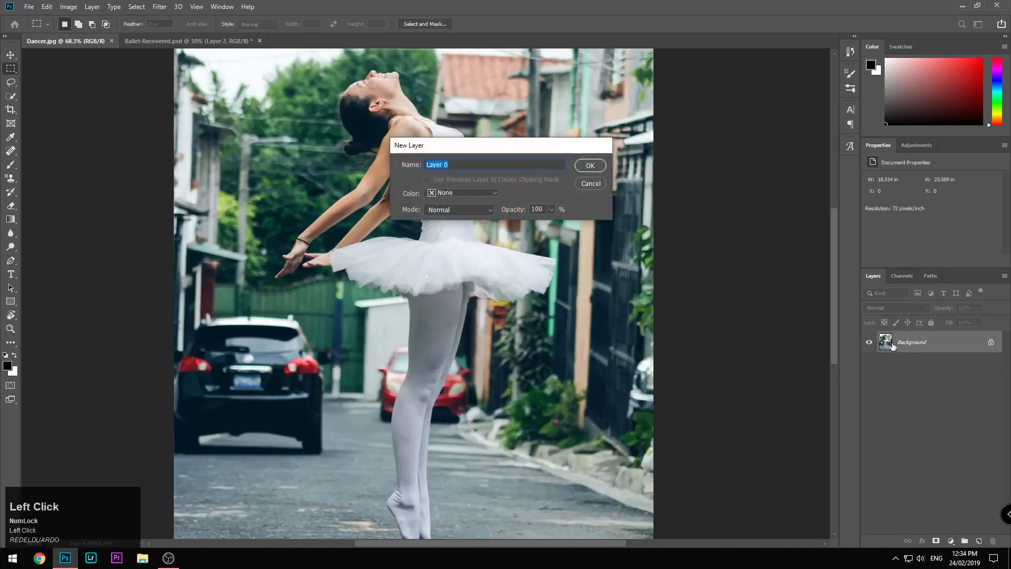
{"action": "left_click", "coordinate": [592, 164]}
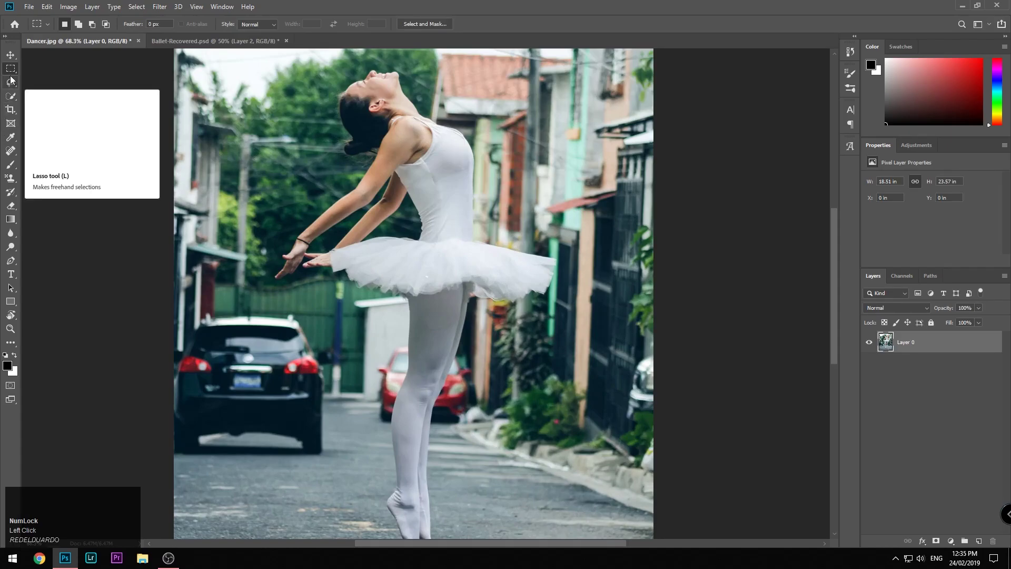
Select the street background around the dancer with the Quick Selection Tool.
{"action": "key", "text": "w"}
{"action": "right_click", "coordinate": [10, 97]}
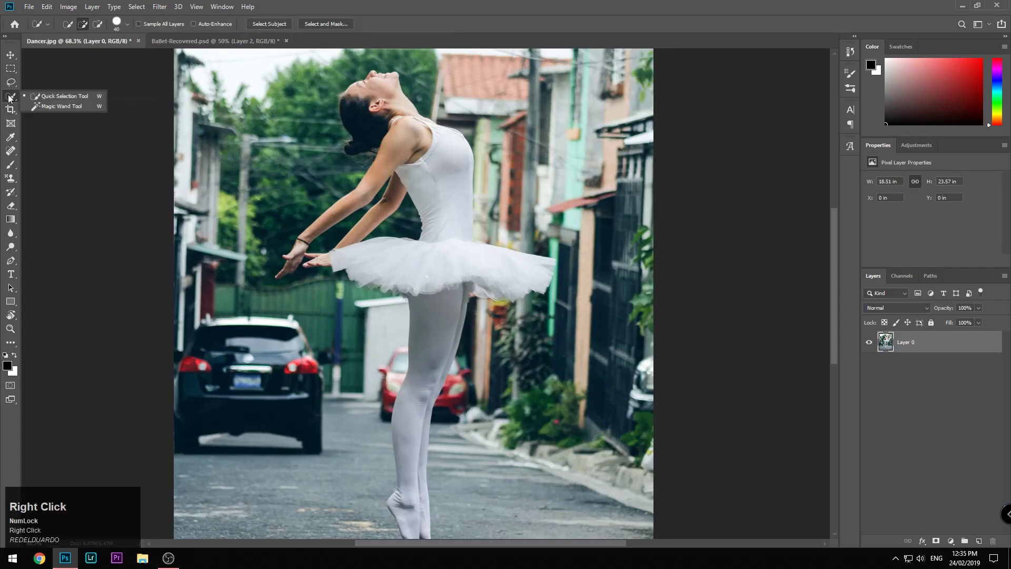
{"action": "left_click", "coordinate": [62, 99]}
{"action": "right_click", "coordinate": [11, 97]}
{"action": "left_click", "coordinate": [51, 99]}
{"action": "right_click", "coordinate": [9, 97]}
{"action": "left_click", "coordinate": [43, 98]}
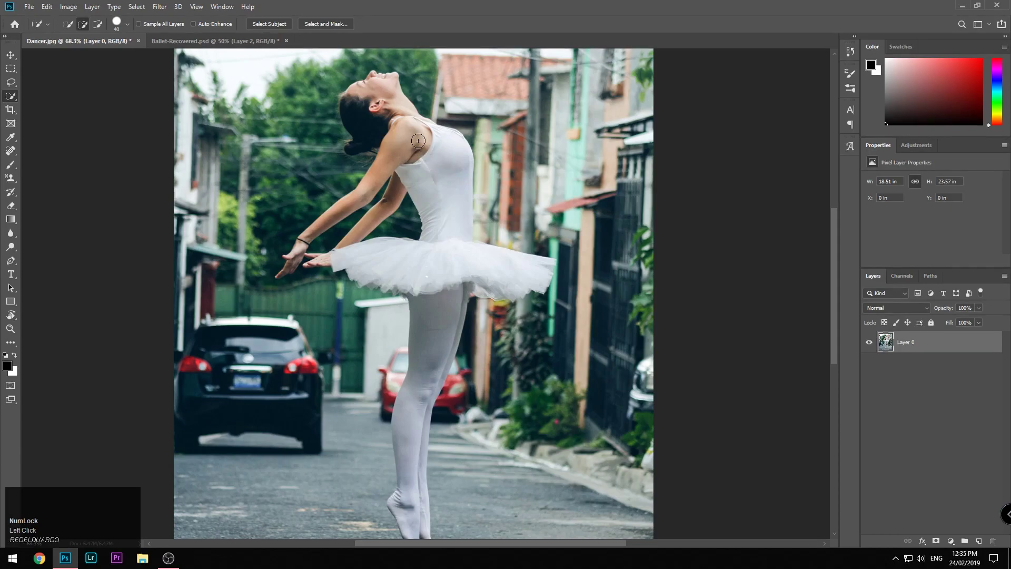
{"action": "mouse_move", "coordinate": [545, 120]}
{"action": "left_mouse_down"}
{"action": "mouse_move", "coordinate": [552, 210]}
{"action": "mouse_move", "coordinate": [497, 155]}
{"action": "mouse_move", "coordinate": [501, 189]}
{"action": "mouse_move", "coordinate": [482, 234]}
{"action": "mouse_move", "coordinate": [584, 242]}
{"action": "mouse_move", "coordinate": [606, 337]}
{"action": "mouse_move", "coordinate": [572, 274]}
{"action": "mouse_move", "coordinate": [498, 350]}
{"action": "mouse_move", "coordinate": [481, 313]}
{"action": "mouse_move", "coordinate": [466, 342]}
{"action": "mouse_move", "coordinate": [452, 489]}
{"action": "mouse_move", "coordinate": [505, 519]}
{"action": "left_mouse_up"}
{"action": "scroll", "coordinate": [463, 442], "scroll_direction": "down", "scroll_amount": 6}
{"action": "scroll", "coordinate": [463, 437], "scroll_direction": "up", "scroll_amount": 4}
{"action": "mouse_move", "coordinate": [441, 467]}
{"action": "left_mouse_down"}
{"action": "mouse_move", "coordinate": [446, 511]}
{"action": "mouse_move", "coordinate": [380, 502]}
{"action": "mouse_move", "coordinate": [288, 462]}
{"action": "mouse_move", "coordinate": [276, 379]}
{"action": "mouse_move", "coordinate": [288, 309]}
{"action": "mouse_move", "coordinate": [261, 64]}
{"action": "mouse_move", "coordinate": [247, 98]}
{"action": "mouse_move", "coordinate": [310, 71]}
{"action": "mouse_move", "coordinate": [428, 52]}
{"action": "mouse_move", "coordinate": [530, 73]}
{"action": "mouse_move", "coordinate": [608, 65]}
{"action": "mouse_move", "coordinate": [607, 148]}
{"action": "mouse_move", "coordinate": [597, 113]}
{"action": "left_mouse_up"}
{"action": "left_click_drag", "start_coordinate": [396, 119], "coordinate": [380, 101]}
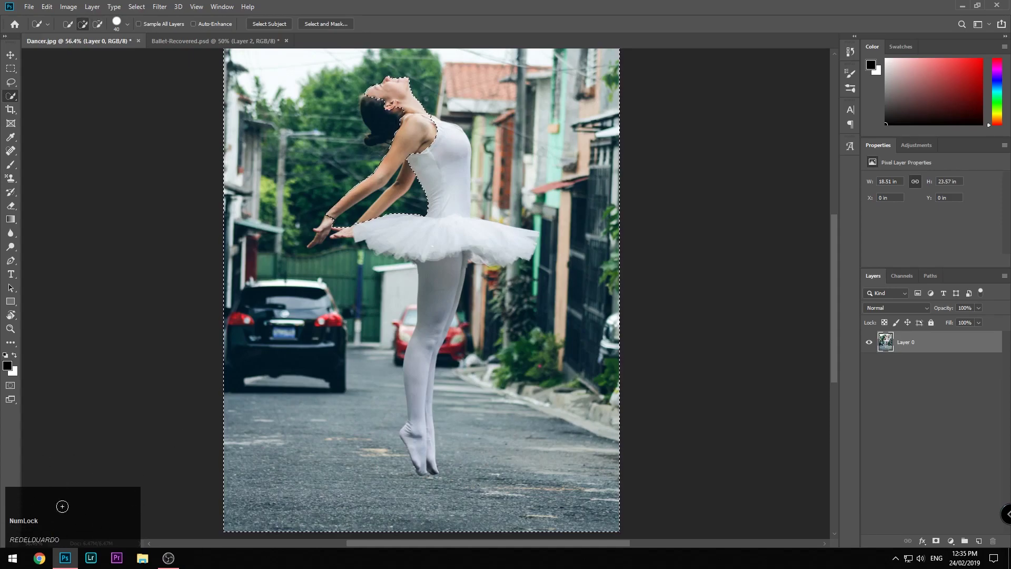
Subtract the dancer's hair from the background selection and refine the small gap where the hair meets the upper arm.
{"action": "key", "text": "alt"}
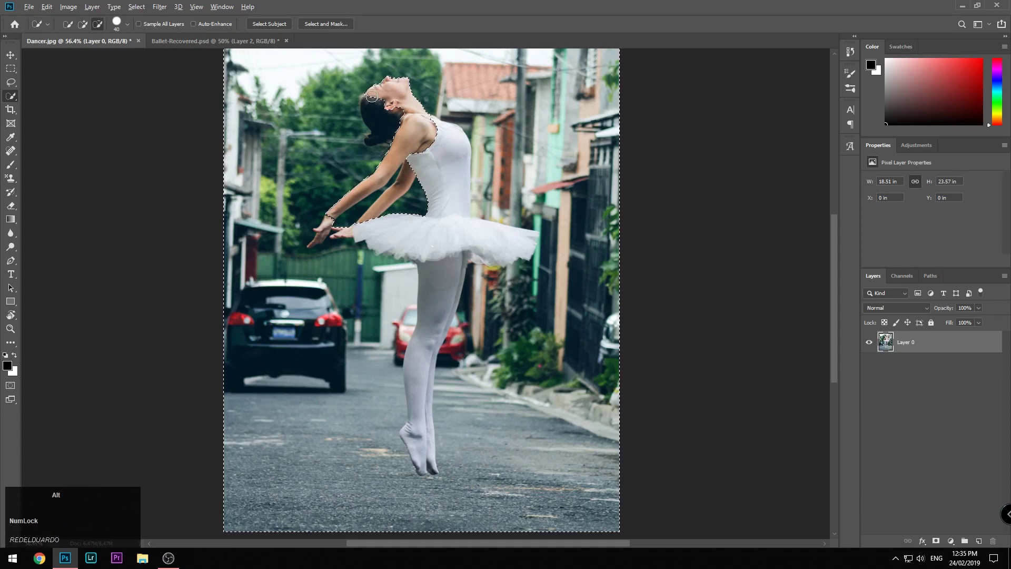
{"action": "left_click_drag", "start_coordinate": [369, 97], "coordinate": [378, 143]}
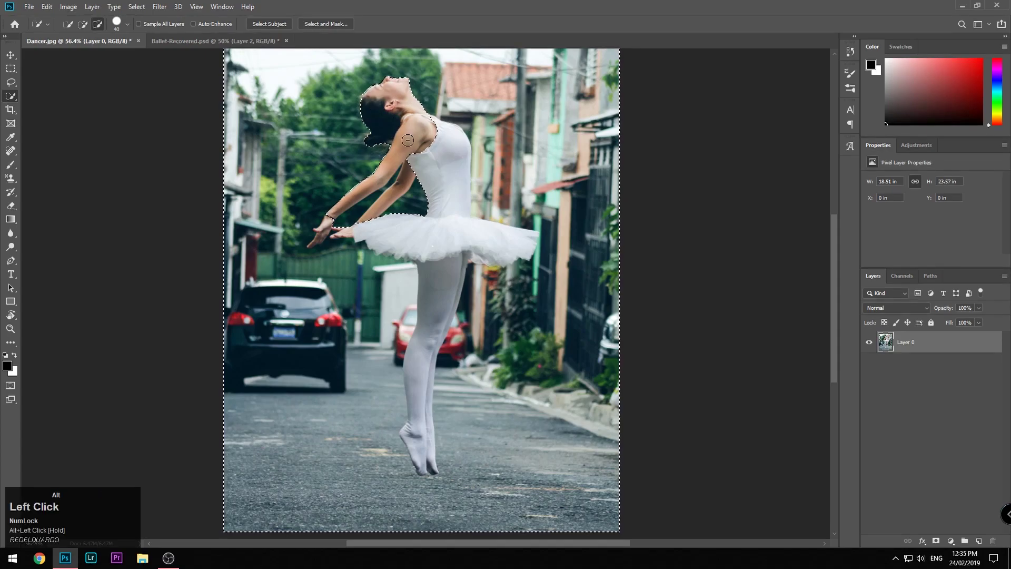
{"action": "scroll", "coordinate": [378, 143], "scroll_direction": "up", "scroll_amount": 6}
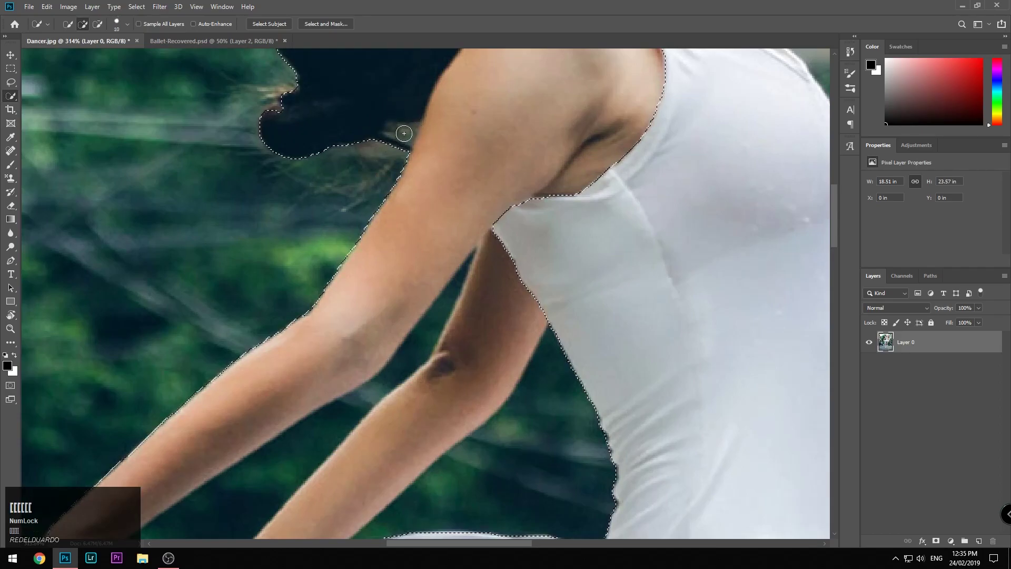
{"action": "key", "text": "alt"}
{"action": "left_click", "coordinate": [405, 134], "text": "alt"}
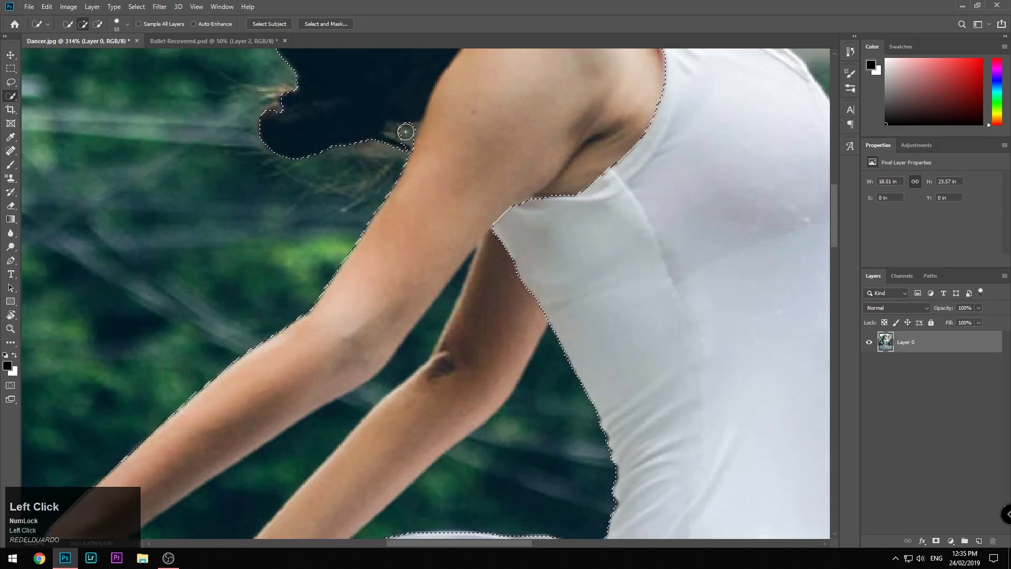
{"action": "left_click", "coordinate": [394, 128], "text": "alt"}
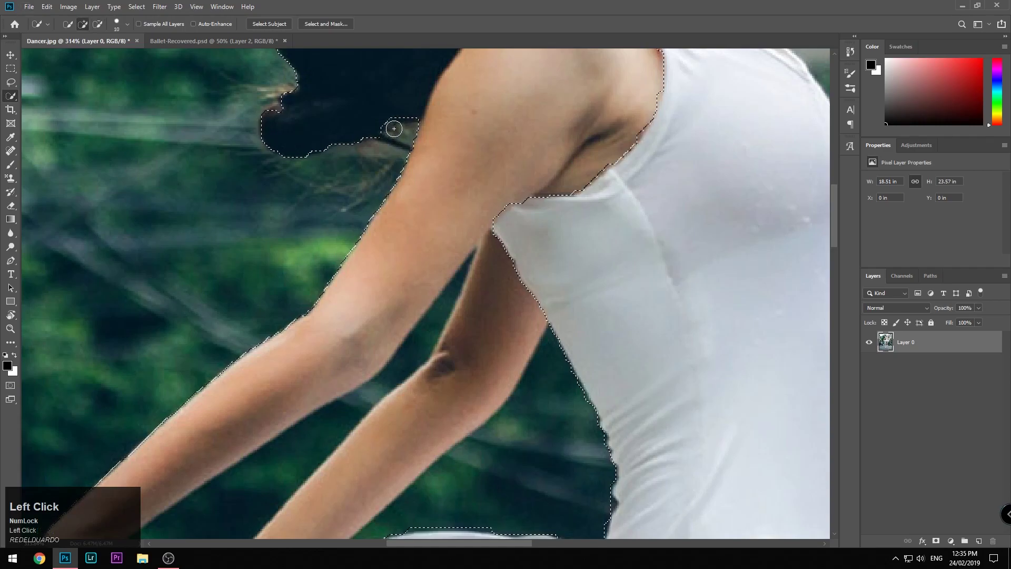
{"action": "left_click", "coordinate": [401, 143], "text": "alt"}
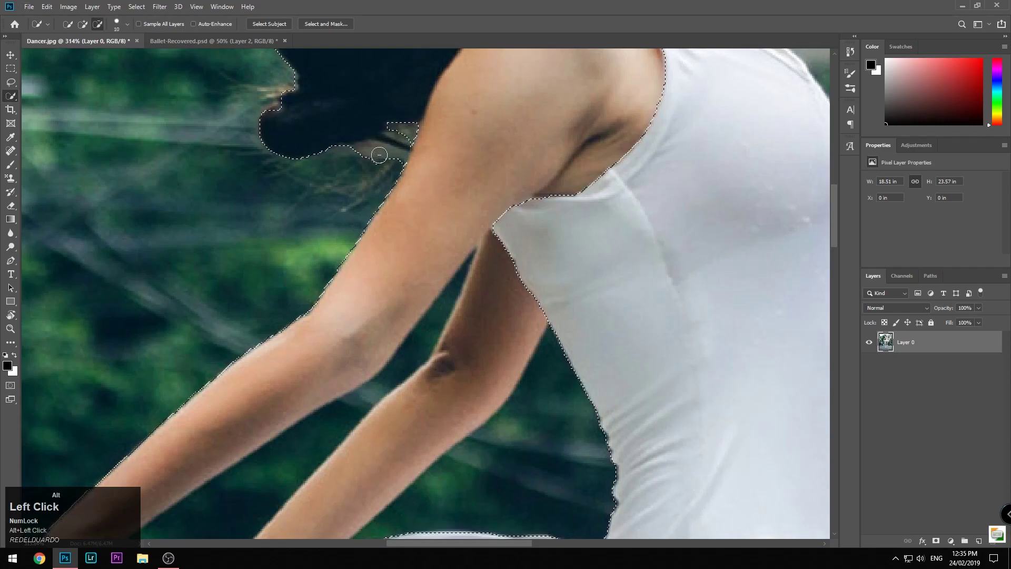
{"action": "left_click", "coordinate": [373, 155]}
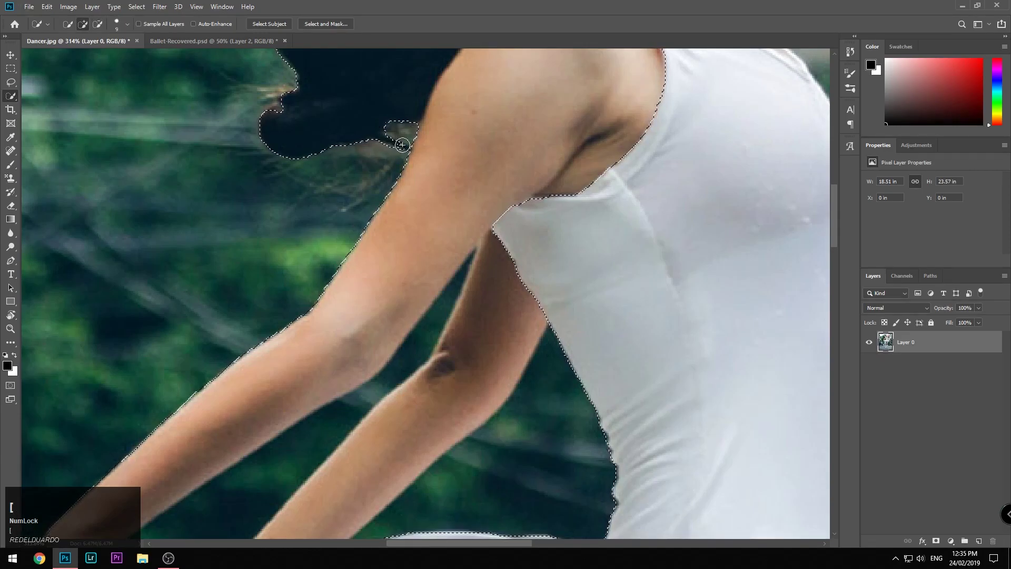
{"action": "left_click", "coordinate": [405, 147]}
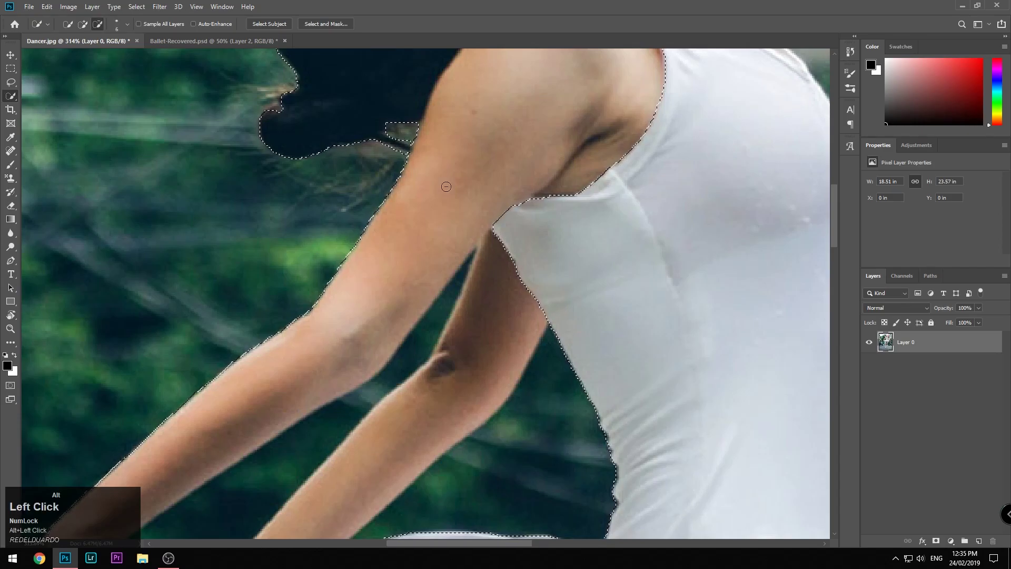
Subtract the hand with the bracelet from the background selection and clean up the edge around its thumb.
{"action": "scroll", "coordinate": [445, 187], "scroll_direction": "down", "scroll_amount": 1}
{"action": "left_click_drag", "start_coordinate": [362, 334], "coordinate": [558, 139]}
{"action": "key", "text": "alt"}
{"action": "left_click_drag", "start_coordinate": [335, 289], "coordinate": [297, 332]}
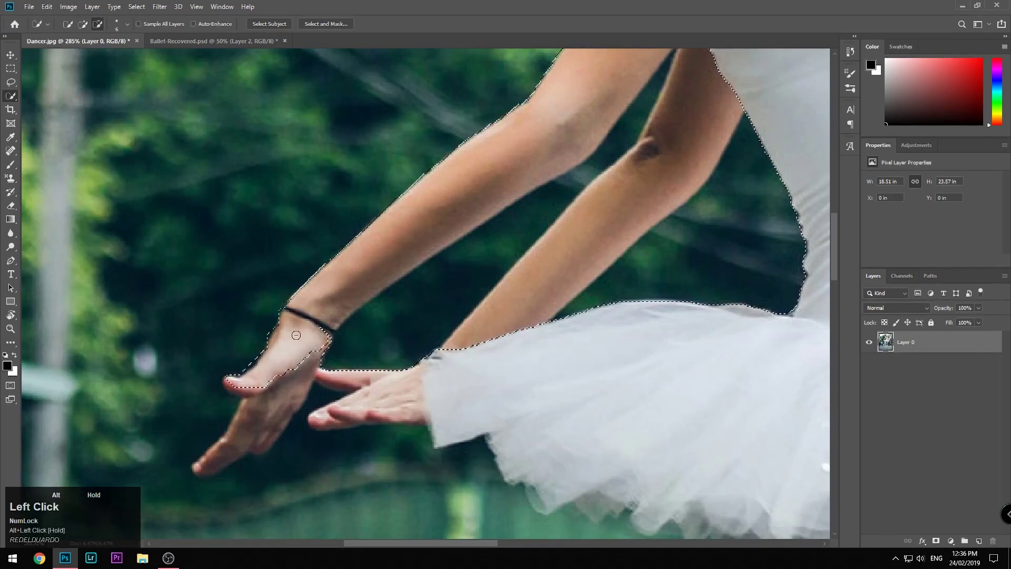
{"action": "left_click_drag", "start_coordinate": [218, 459], "coordinate": [222, 459]}
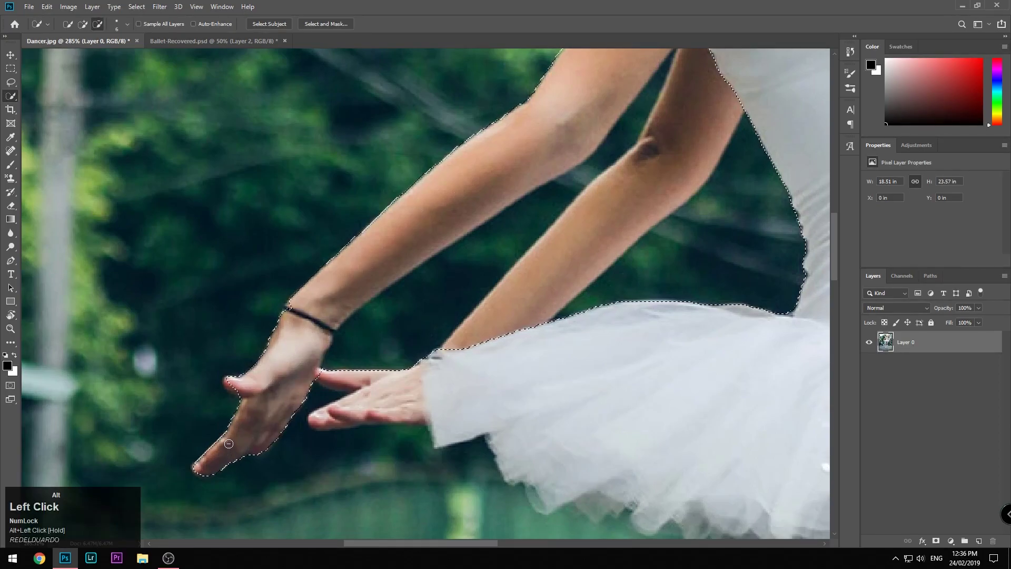
{"action": "left_click", "coordinate": [225, 382], "text": "alt"}
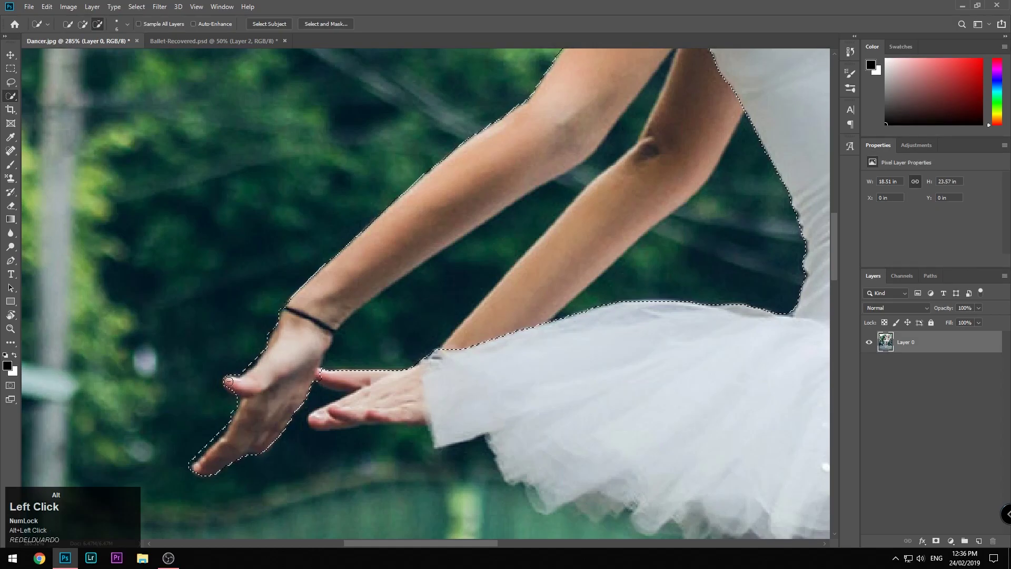
{"action": "left_click", "coordinate": [233, 388]}
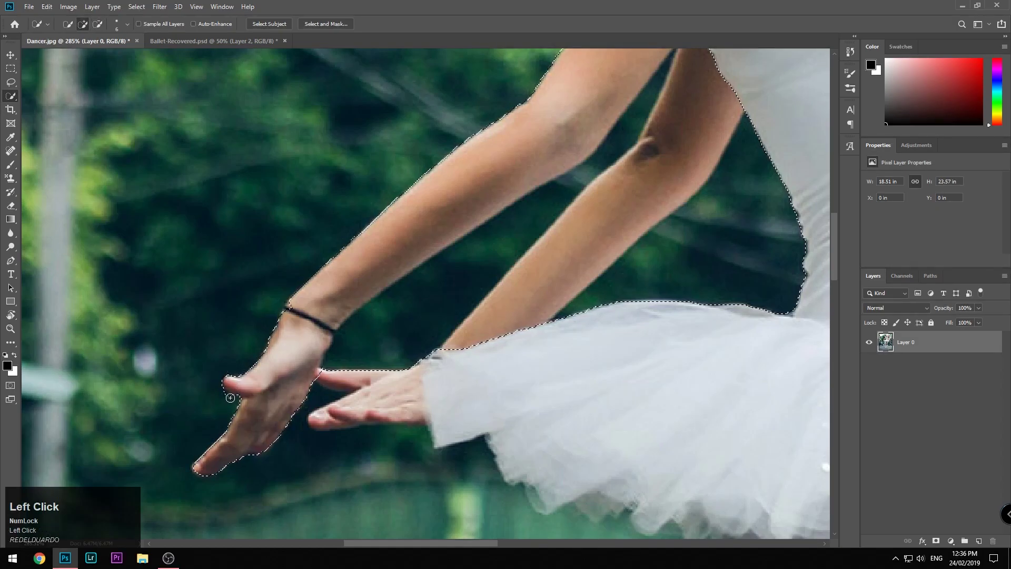
Subtract the dancer's other hand, tutu and torso from the background selection.
{"action": "scroll", "coordinate": [286, 462], "scroll_direction": "down", "scroll_amount": 3}
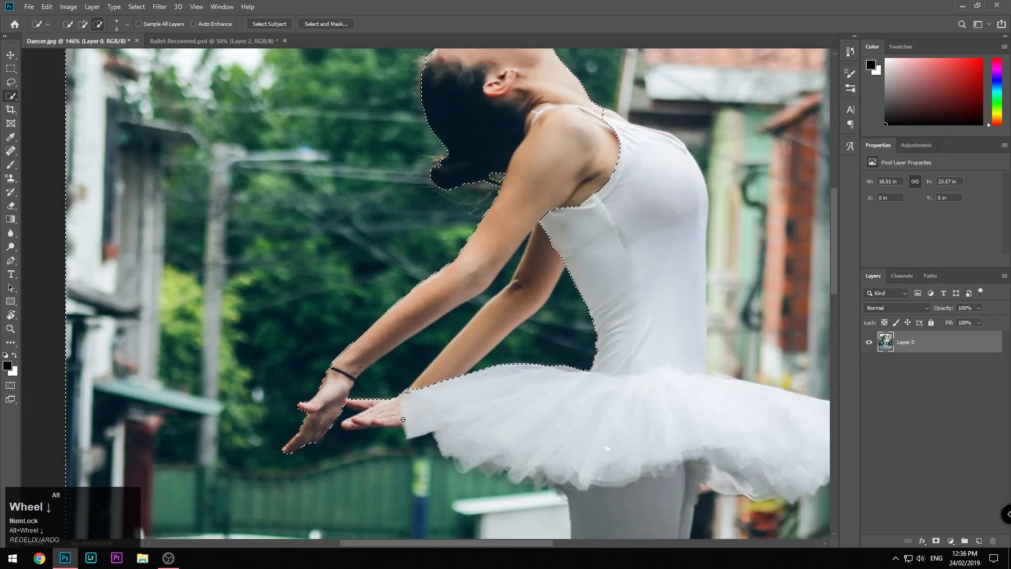
{"action": "left_click", "coordinate": [346, 421], "text": "alt"}
{"action": "left_click_drag", "start_coordinate": [346, 422], "coordinate": [424, 420]}
{"action": "mouse_move", "coordinate": [498, 417]}
{"action": "left_mouse_down"}
{"action": "mouse_move", "coordinate": [661, 430]}
{"action": "mouse_move", "coordinate": [683, 411]}
{"action": "mouse_move", "coordinate": [631, 327]}
{"action": "left_mouse_up"}
{"action": "mouse_move", "coordinate": [655, 413]}
{"action": "left_mouse_down"}
{"action": "mouse_move", "coordinate": [586, 334]}
{"action": "mouse_move", "coordinate": [548, 244]}
{"action": "mouse_move", "coordinate": [493, 412]}
{"action": "left_mouse_up"}
Add the background gap between the two arms to the selection, reducing the brush size to 3 for the narrow part.
{"action": "left_click", "coordinate": [362, 236]}
{"action": "mouse_move", "coordinate": [362, 236]}
{"action": "left_mouse_down"}
{"action": "mouse_move", "coordinate": [285, 260]}
{"action": "mouse_move", "coordinate": [349, 223]}
{"action": "left_mouse_up"}
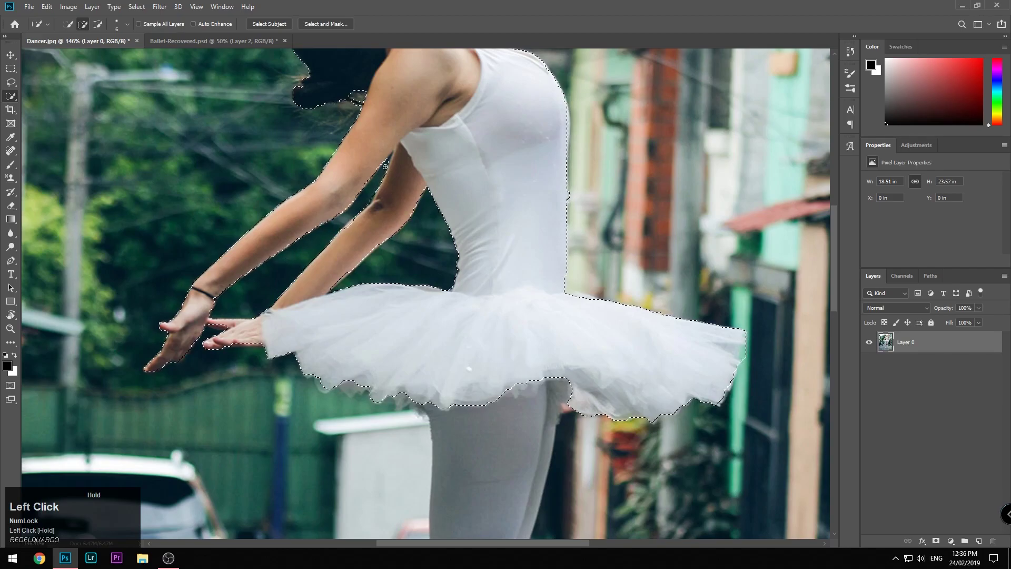
{"action": "key", "text": "bracketleft"}
{"action": "key", "text": "bracketleft"}
{"action": "key", "text": "bracketleft"}
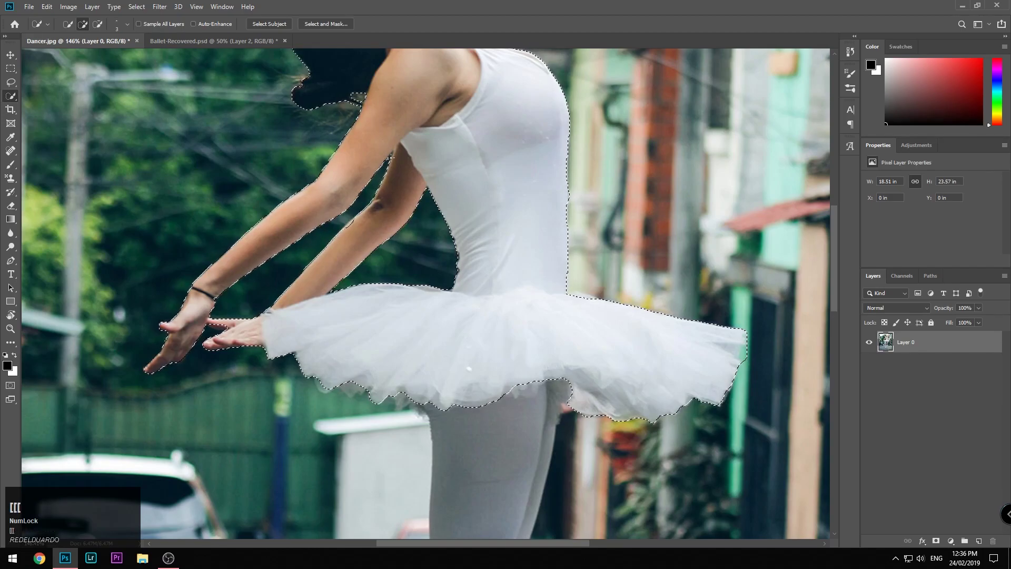
{"action": "left_click", "coordinate": [391, 156]}
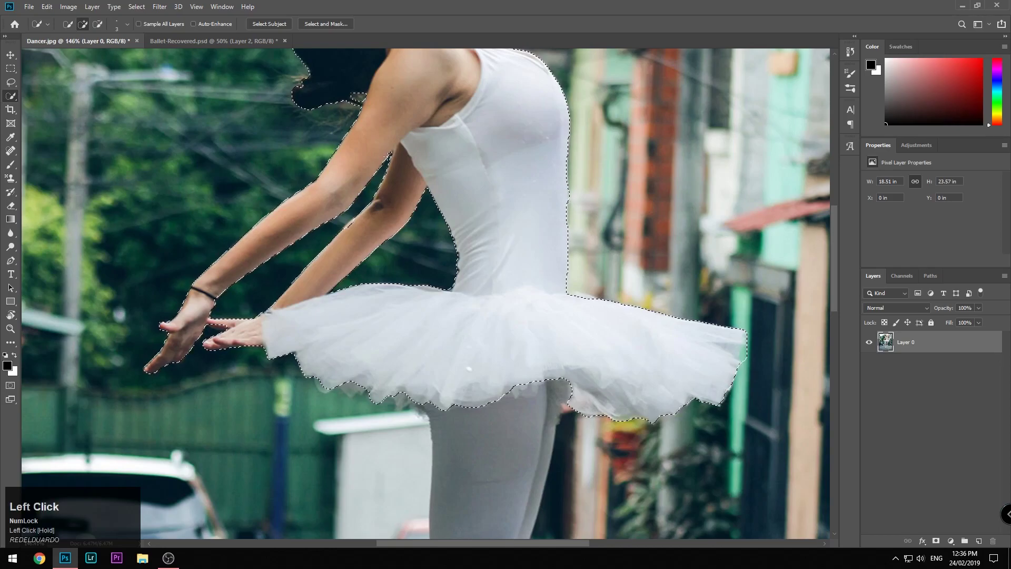
Subtract the dancer's legs from the background selection using a brush size of 9.
{"action": "key", "text": "bracketright"}
{"action": "key", "text": "bracketright"}
{"action": "key", "text": "bracketright"}
{"action": "key", "text": "bracketright"}
{"action": "key", "text": "bracketright"}
{"action": "key", "text": "bracketright"}
{"action": "left_click_drag", "start_coordinate": [487, 351], "coordinate": [431, 147]}
{"action": "scroll", "coordinate": [428, 200], "scroll_direction": "down", "scroll_amount": 4}
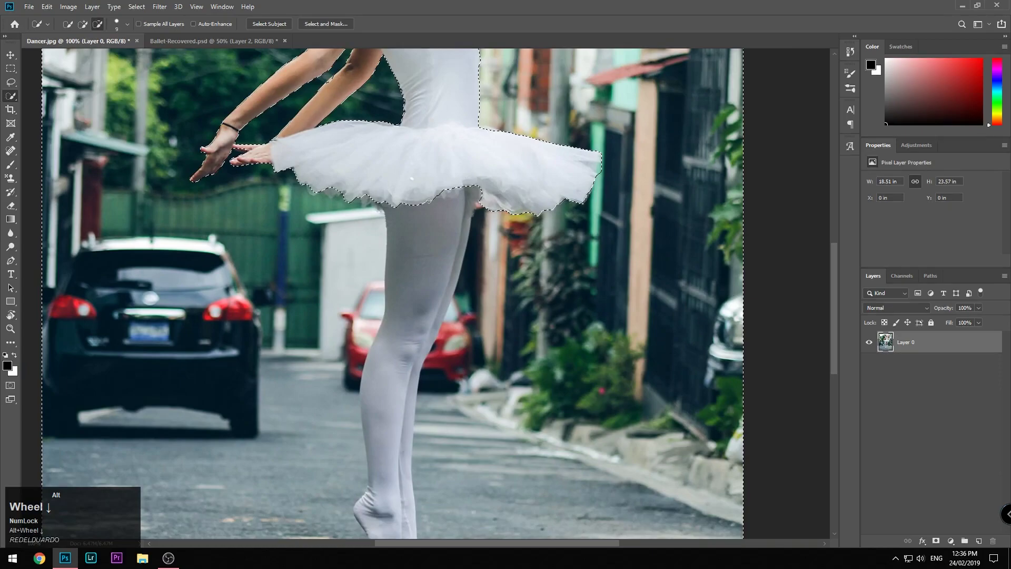
{"action": "left_click", "coordinate": [426, 223], "text": "alt"}
{"action": "left_click_drag", "start_coordinate": [425, 224], "coordinate": [397, 328]}
Subtract the dancer's feet from the background selection and add back the patch of road beside the heel.
{"action": "mouse_move", "coordinate": [382, 391]}
{"action": "left_mouse_down"}
{"action": "mouse_move", "coordinate": [389, 487]}
{"action": "mouse_move", "coordinate": [383, 294]}
{"action": "left_mouse_up"}
{"action": "left_click", "coordinate": [355, 332], "text": "alt"}
{"action": "left_click_drag", "start_coordinate": [361, 340], "coordinate": [368, 350]}
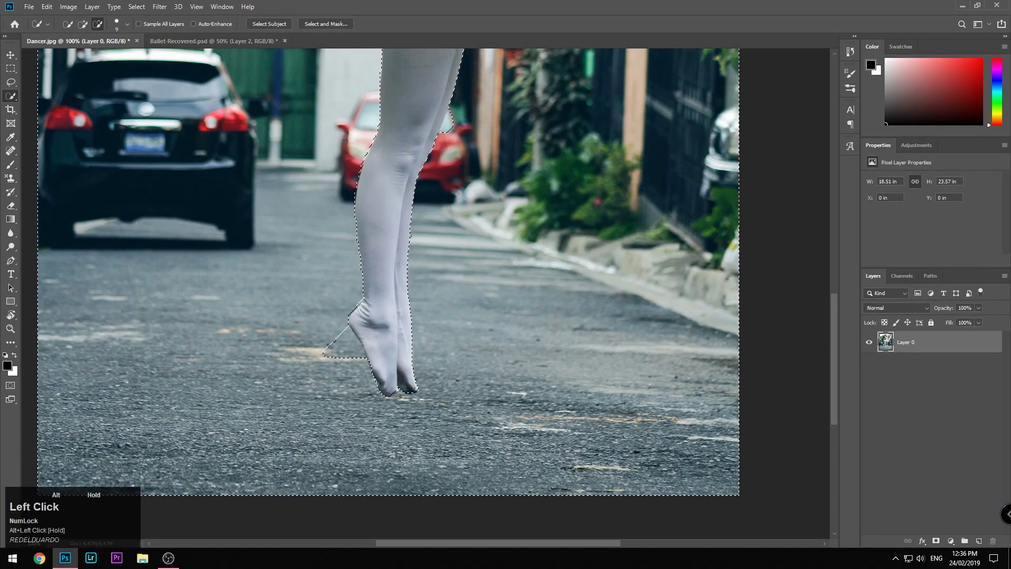
{"action": "mouse_move", "coordinate": [329, 334]}
{"action": "left_mouse_down"}
{"action": "mouse_move", "coordinate": [349, 366]}
{"action": "mouse_move", "coordinate": [344, 329]}
{"action": "left_mouse_up"}
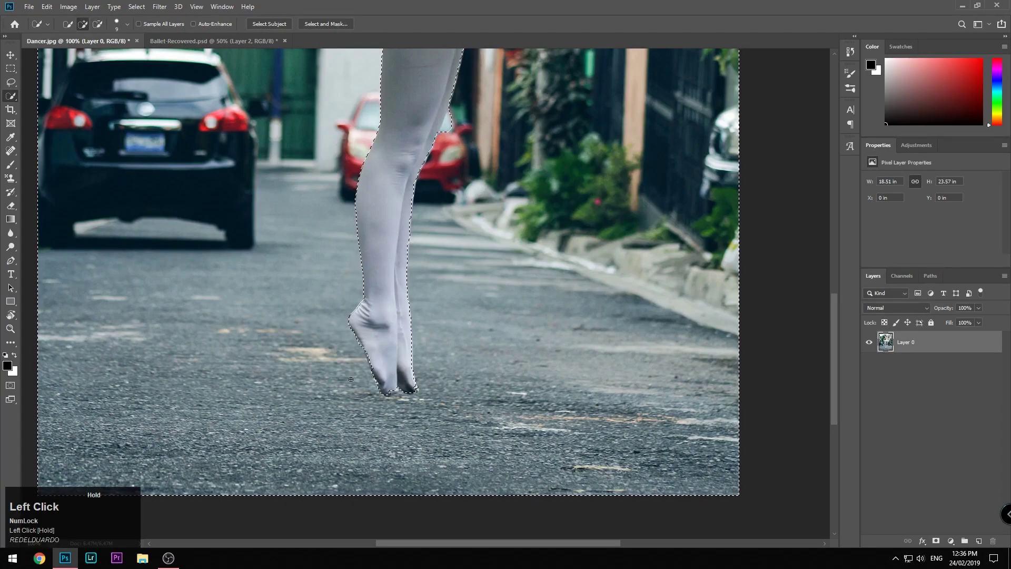
Add the missed patch of background beside the back of the knee to the selection.
{"action": "scroll", "coordinate": [350, 379], "scroll_direction": "down", "scroll_amount": 3}
{"action": "scroll", "coordinate": [475, 329], "scroll_direction": "up", "scroll_amount": 3}
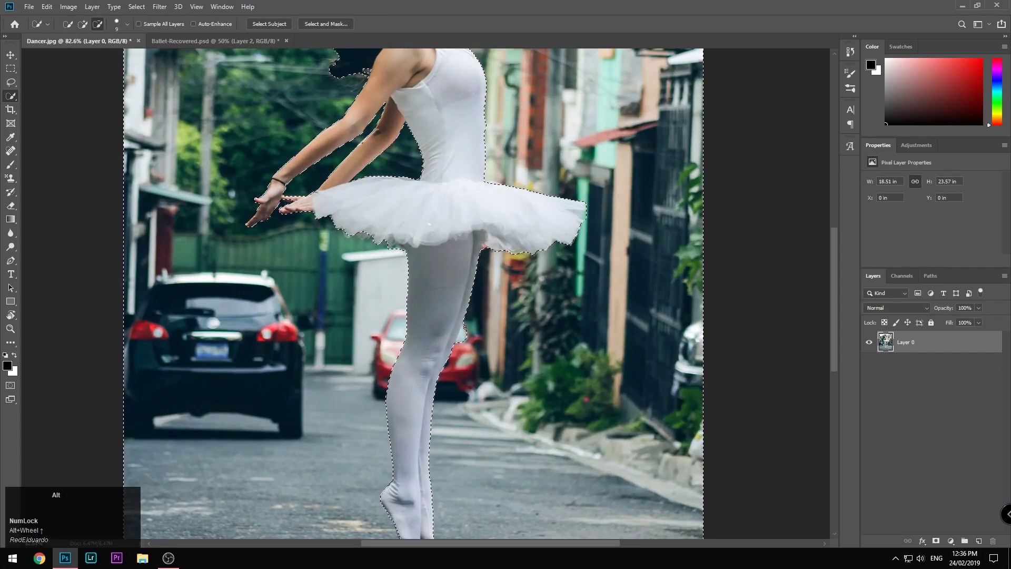
{"action": "left_click_drag", "start_coordinate": [465, 329], "coordinate": [472, 330]}
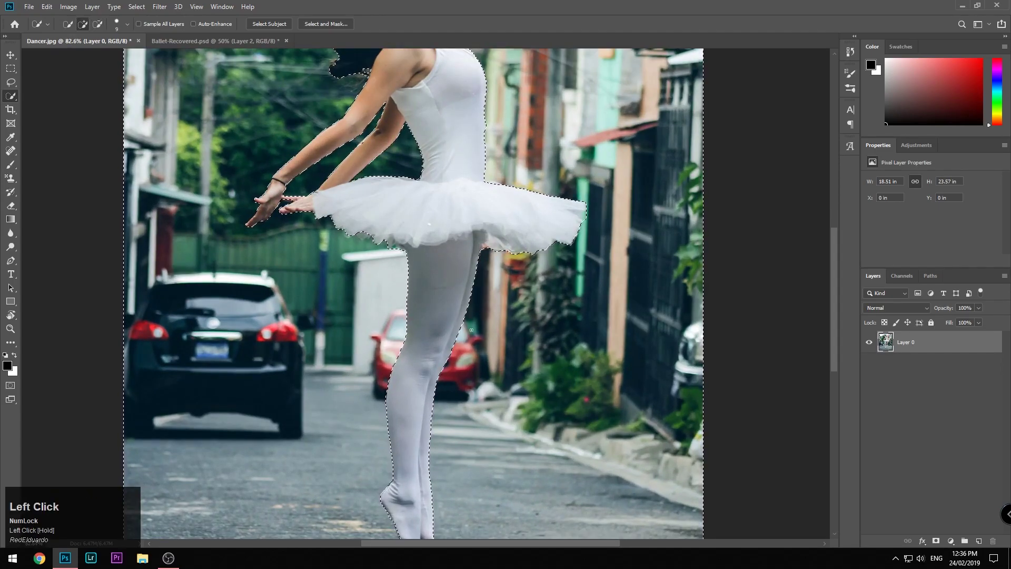
Sample the pale background colour beside the leg's edge as the foreground colour with the Brush tool active.
{"action": "scroll", "coordinate": [458, 328], "scroll_direction": "up", "scroll_amount": 5}
{"action": "scroll", "coordinate": [457, 327], "scroll_direction": "up", "scroll_amount": 7}
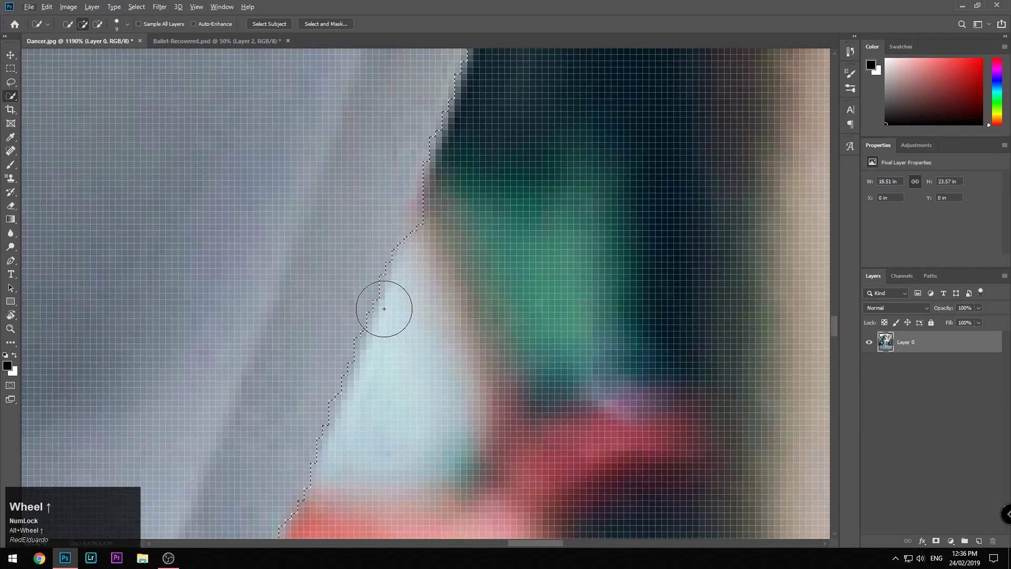
{"action": "key", "text": "b"}
{"action": "left_click", "coordinate": [394, 324], "text": "alt"}
{"action": "mouse_move", "coordinate": [397, 321]}
{"action": "left_mouse_down"}
{"action": "mouse_move", "coordinate": [371, 296]}
{"action": "mouse_move", "coordinate": [393, 320]}
{"action": "left_mouse_up"}
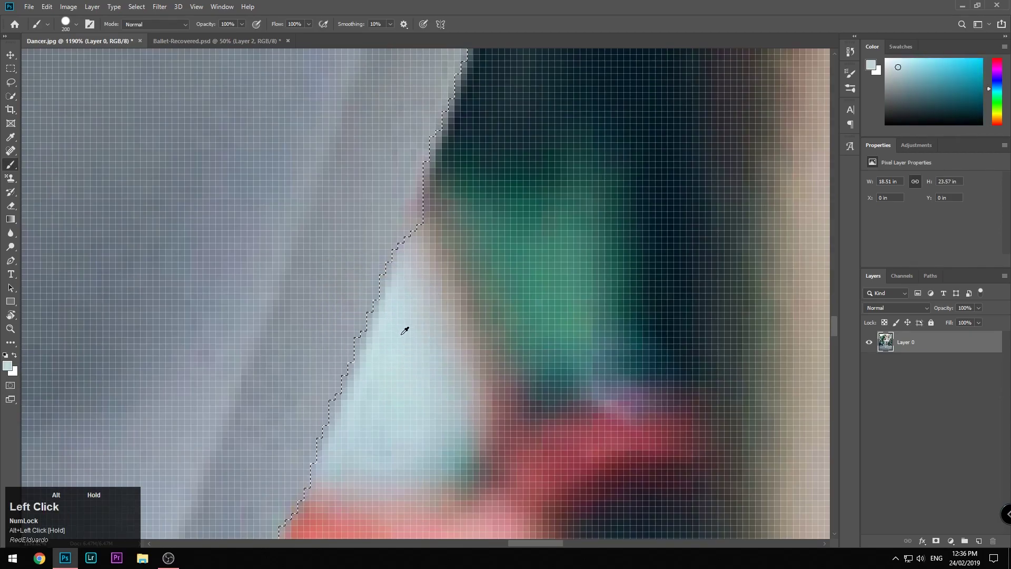
{"action": "scroll", "coordinate": [404, 330], "scroll_direction": "down", "scroll_amount": 10}
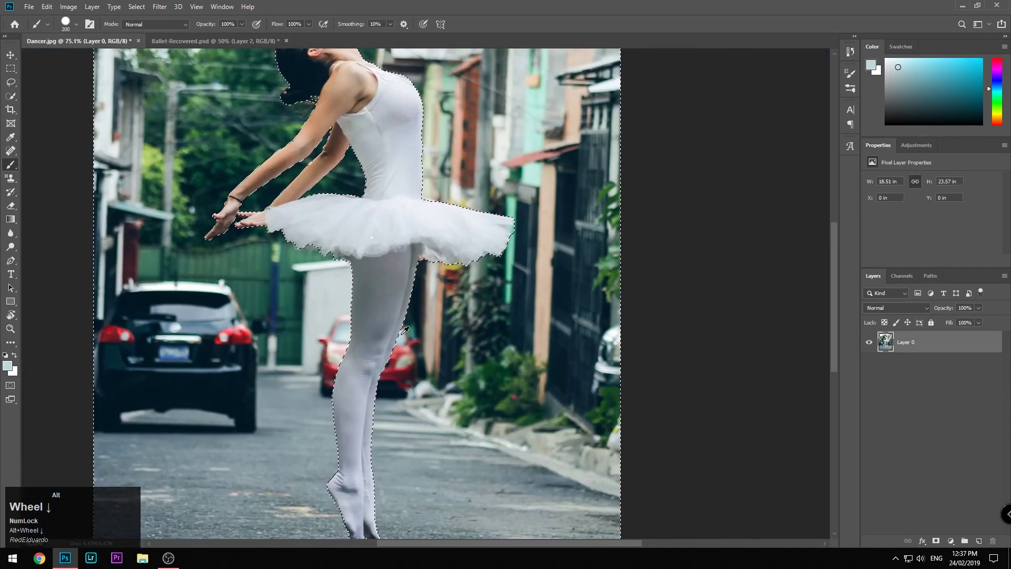
Add the missed background under the tutu beside the front thigh to the selection with the Quick Selection Tool.
{"action": "key", "text": "w"}
{"action": "scroll", "coordinate": [392, 316], "scroll_direction": "down", "scroll_amount": 2}
{"action": "scroll", "coordinate": [347, 273], "scroll_direction": "up", "scroll_amount": 4}
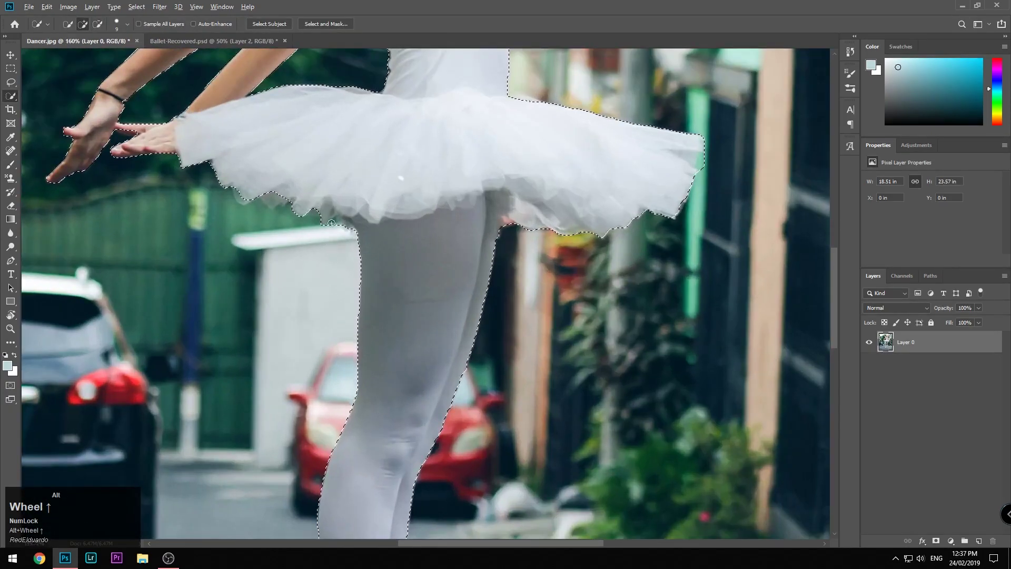
{"action": "left_click_drag", "start_coordinate": [331, 222], "coordinate": [417, 251]}
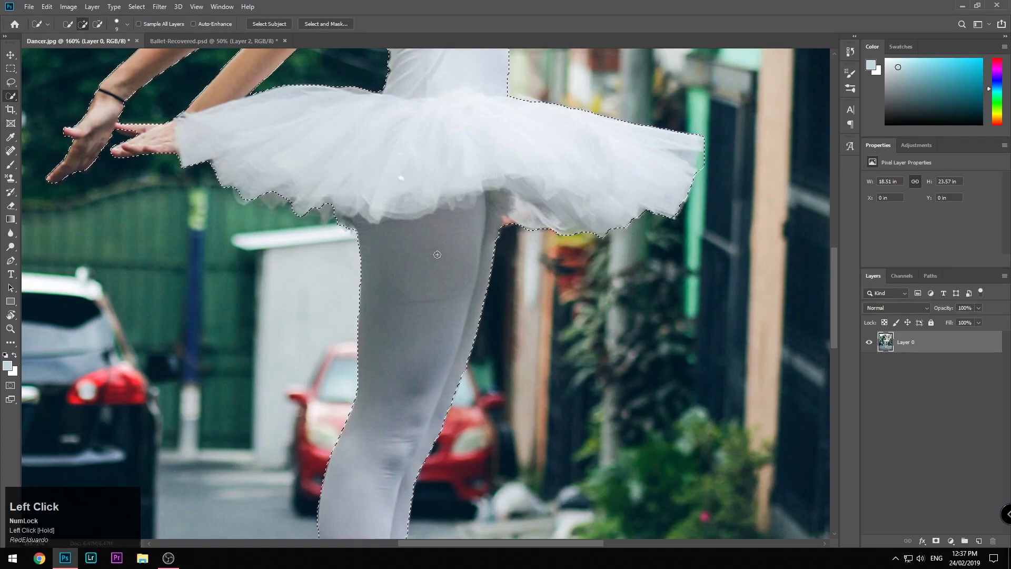
Touch up the background selection under the tutu beside the thigh and invert the selection so the dancer is selected.
{"action": "left_click", "coordinate": [327, 223], "text": "alt"}
{"action": "scroll", "coordinate": [506, 223], "scroll_direction": "down", "scroll_amount": 5}
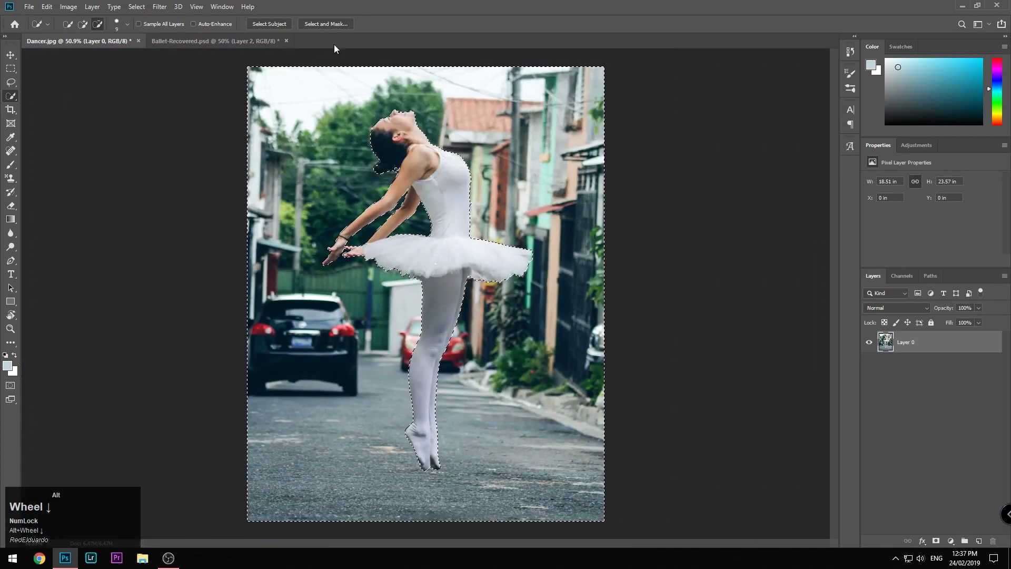
{"action": "right_click", "coordinate": [319, 147]}
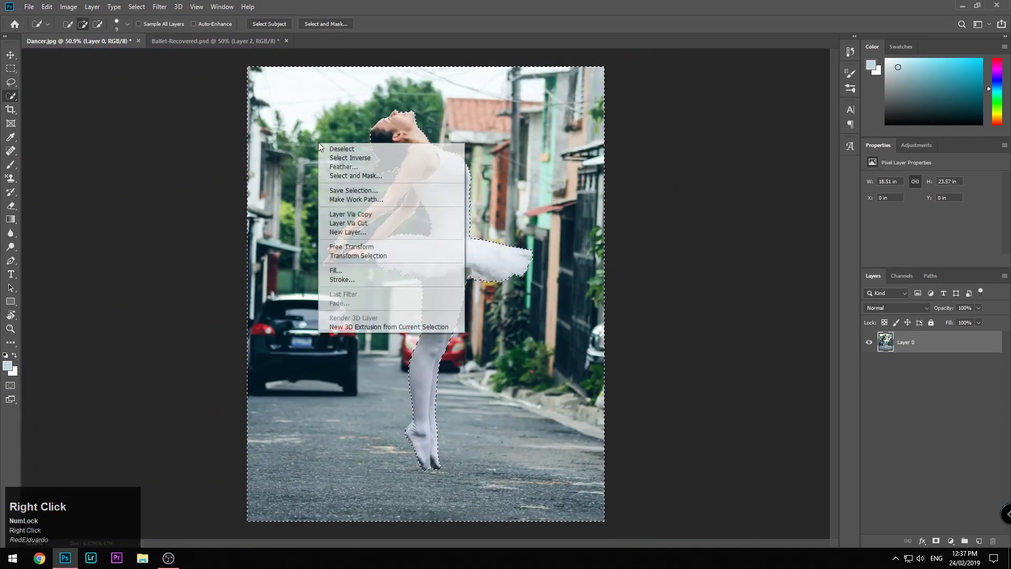
{"action": "left_click", "coordinate": [349, 158]}
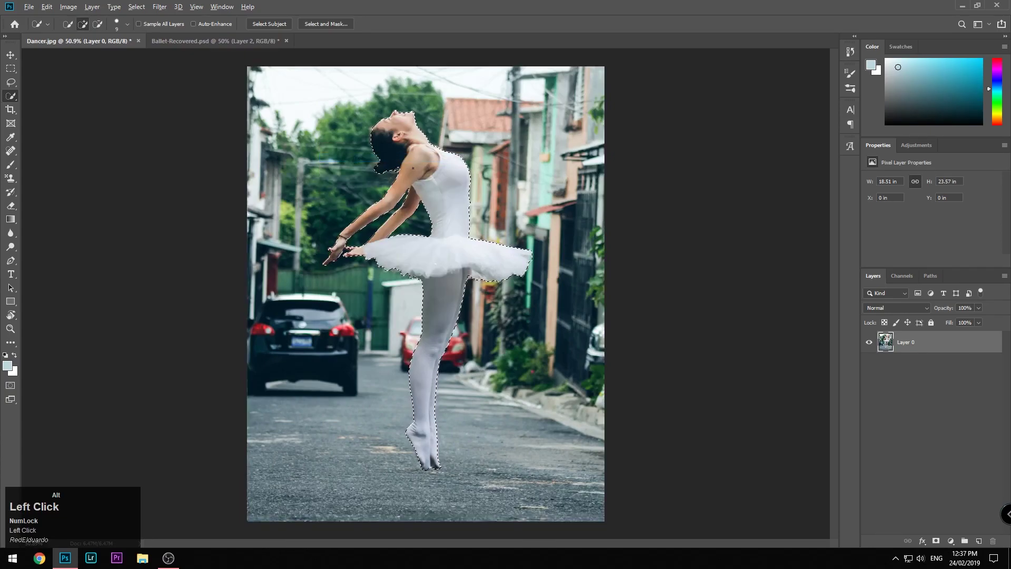
Open the dancer selection in Select and Mask and preview it On Black at 80% opacity.
{"action": "scroll", "coordinate": [350, 163], "scroll_direction": "up", "scroll_amount": 6}
{"action": "scroll", "coordinate": [357, 187], "scroll_direction": "down", "scroll_amount": 5}
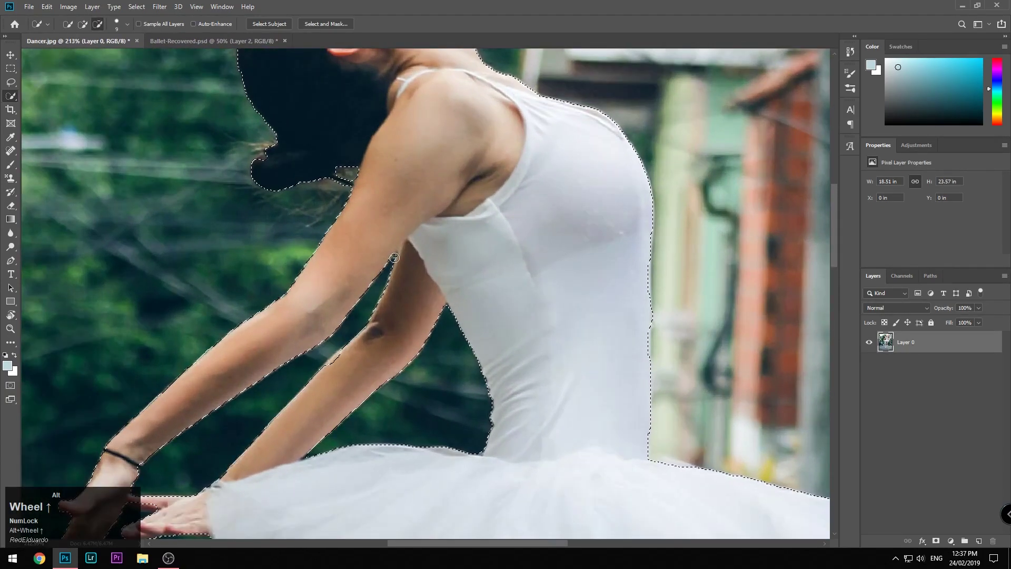
{"action": "scroll", "coordinate": [388, 195], "scroll_direction": "down", "scroll_amount": 6}
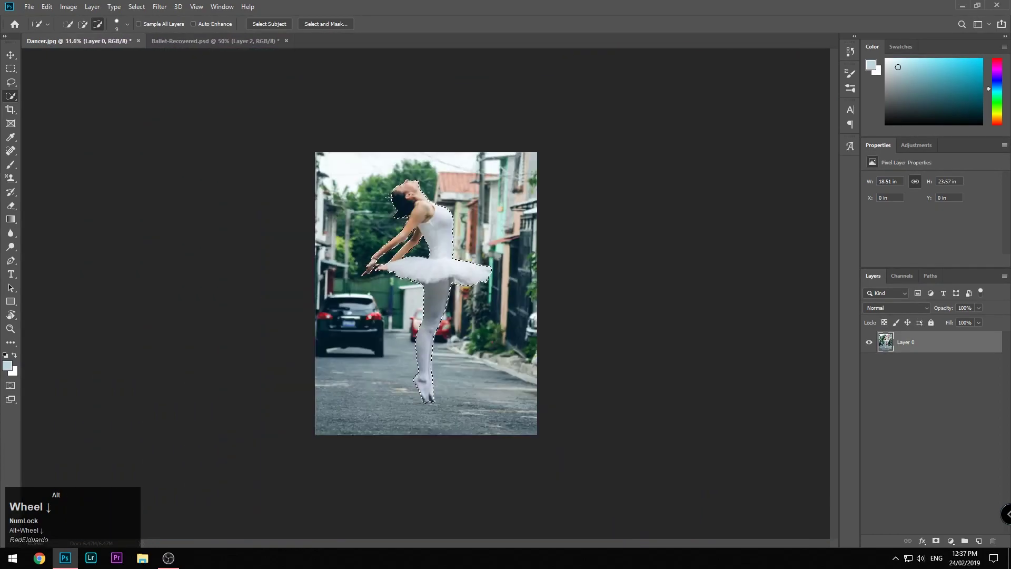
{"action": "scroll", "coordinate": [432, 327], "scroll_direction": "up", "scroll_amount": 1}
{"action": "scroll", "coordinate": [433, 327], "scroll_direction": "down", "scroll_amount": 1}
{"action": "left_click", "coordinate": [330, 25]}
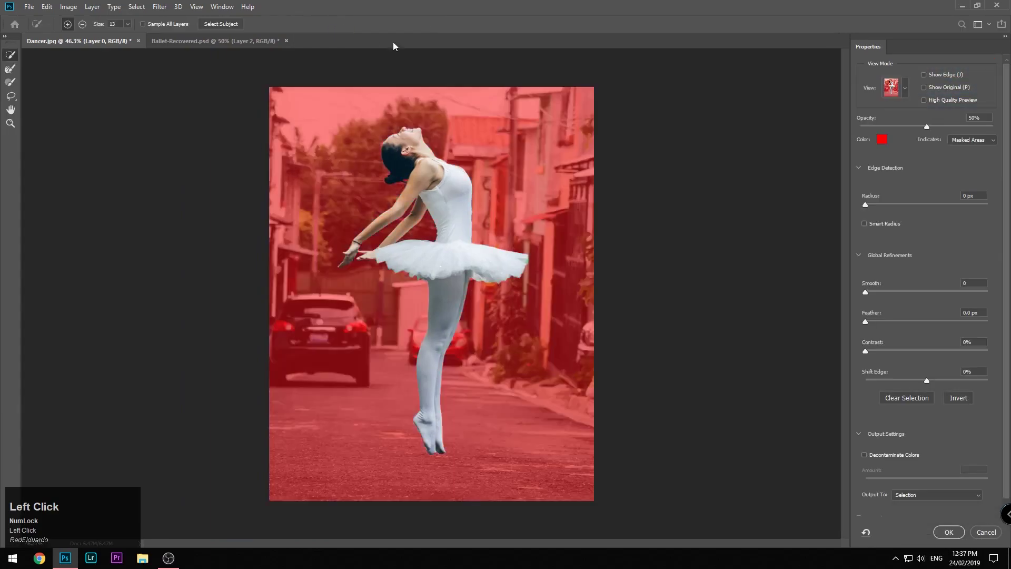
{"action": "left_click", "coordinate": [894, 90]}
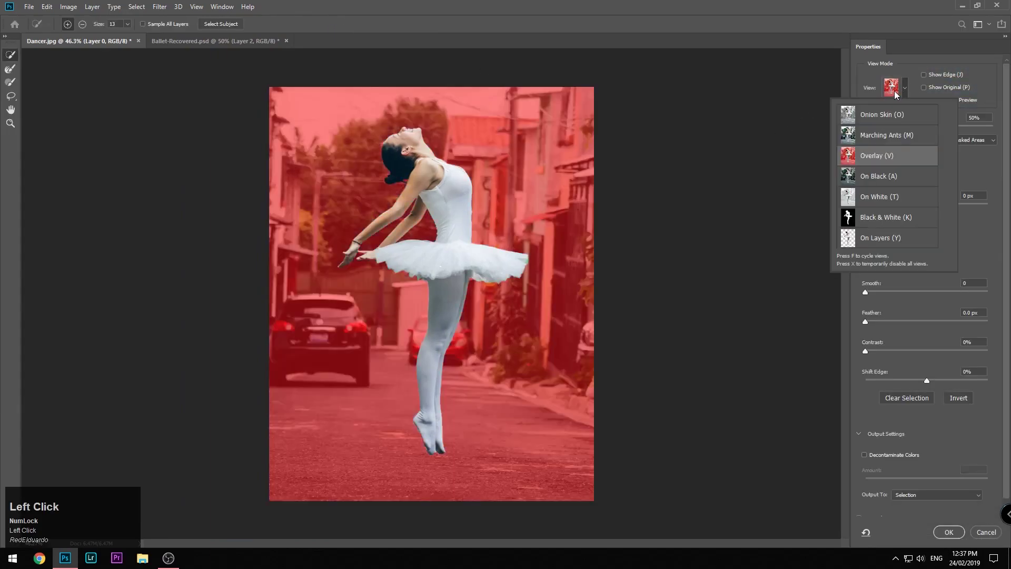
{"action": "left_click", "coordinate": [900, 175]}
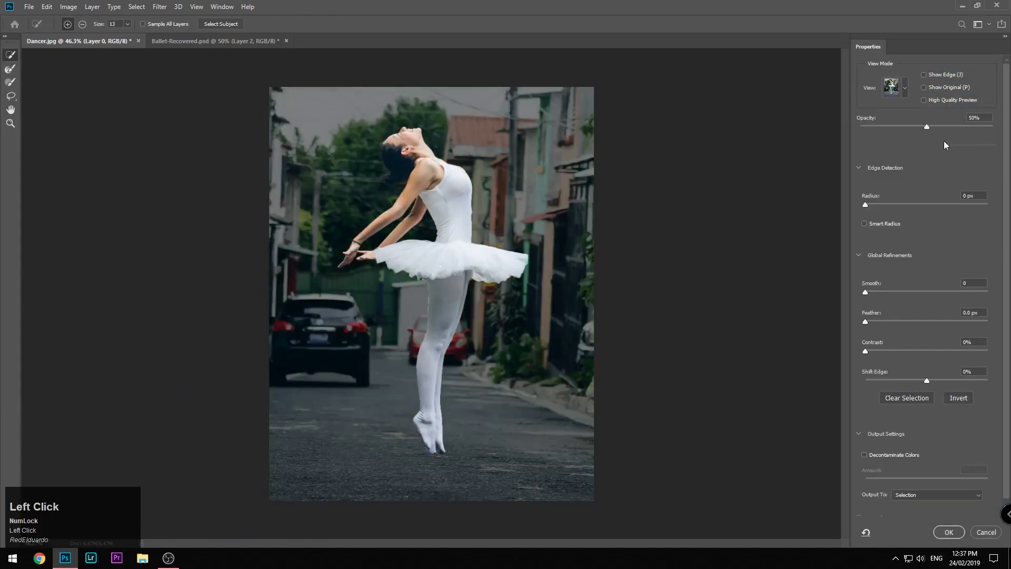
{"action": "left_click_drag", "start_coordinate": [926, 126], "coordinate": [965, 128]}
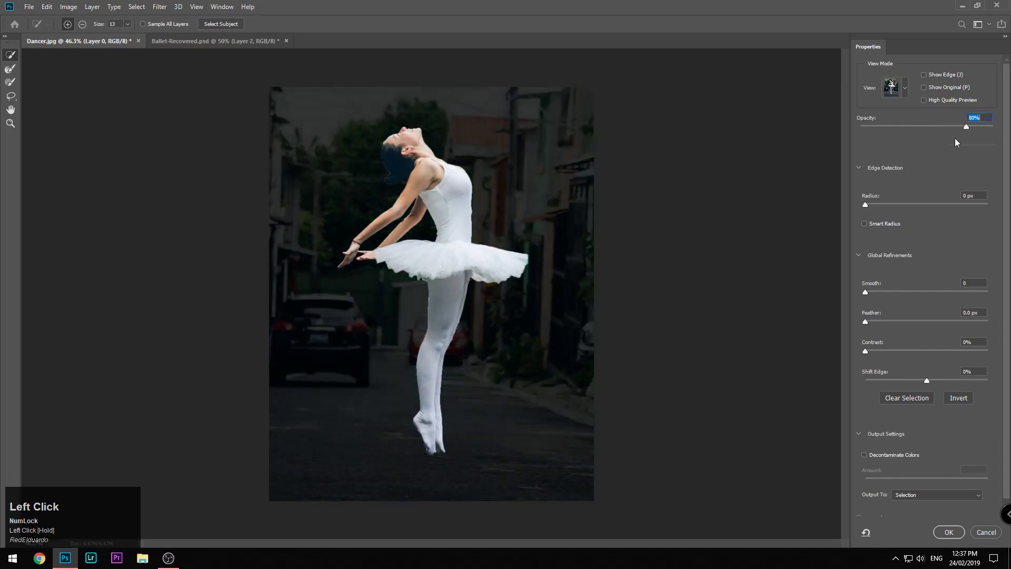
Try to clean up the selection along the front thigh with Quick Selection strokes, and undo them.
{"action": "scroll", "coordinate": [453, 318], "scroll_direction": "up", "scroll_amount": 1}
{"action": "key", "text": "ctrl+equal"}
{"action": "key", "text": "ctrl+equal"}
{"action": "key", "text": "ctrl+equal"}
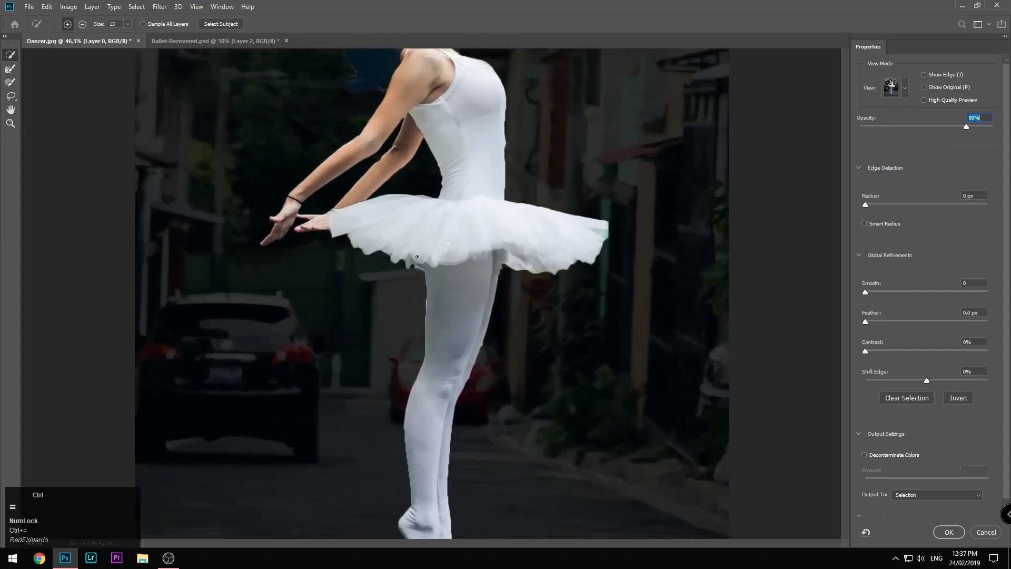
{"action": "scroll", "coordinate": [423, 263], "scroll_direction": "up", "scroll_amount": 1}
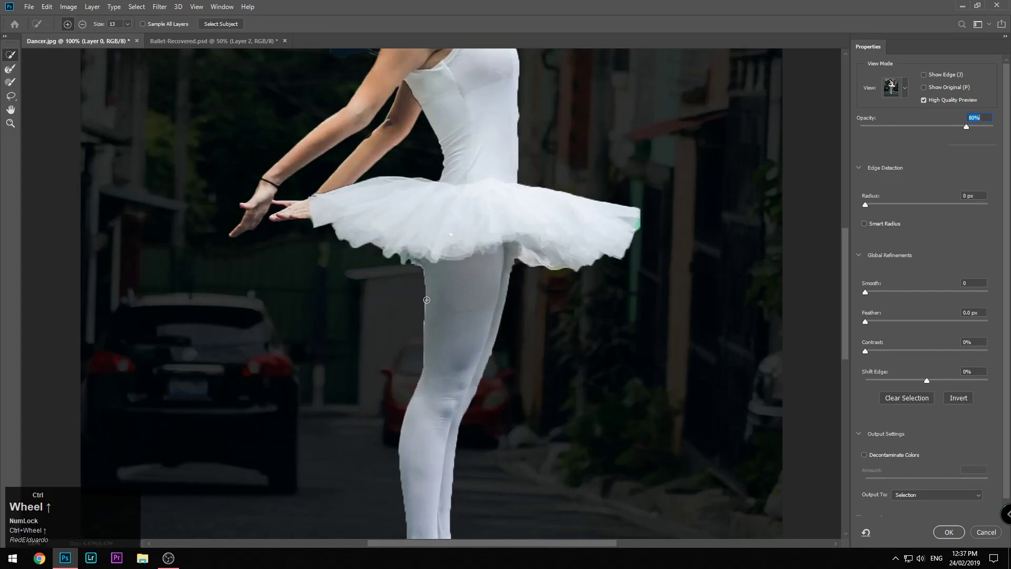
{"action": "mouse_move", "coordinate": [421, 300]}
{"action": "left_mouse_down"}
{"action": "mouse_move", "coordinate": [421, 311]}
{"action": "mouse_move", "coordinate": [397, 314]}
{"action": "mouse_move", "coordinate": [354, 386]}
{"action": "left_mouse_up"}
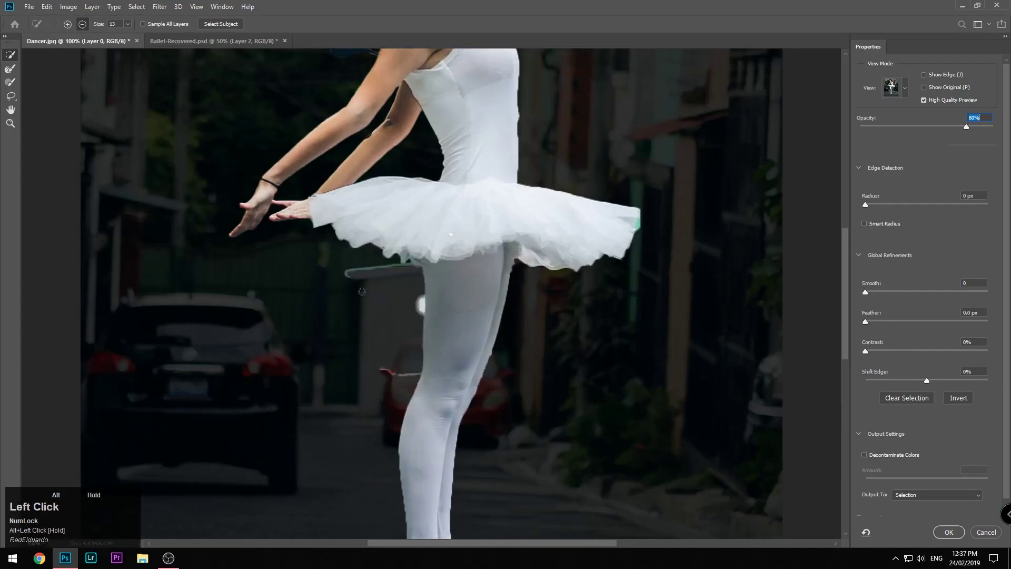
{"action": "left_click_drag", "start_coordinate": [354, 271], "coordinate": [383, 253]}
{"action": "key", "text": "ctrl+z"}
{"action": "key", "text": "ctrl+z"}
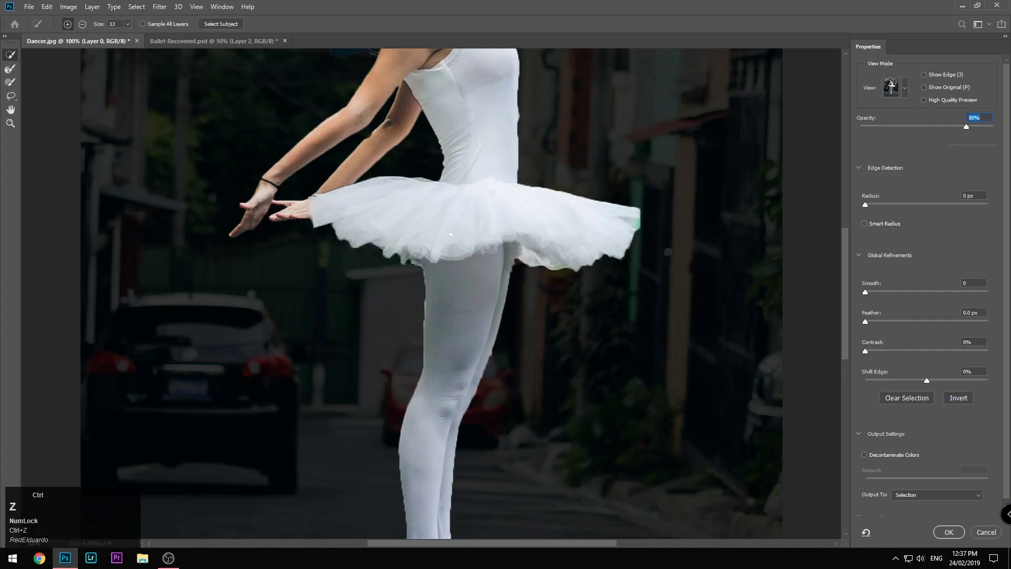
Set the edge detection radius to 3 px and check the dancer's outline from head to feet.
{"action": "left_click_drag", "start_coordinate": [866, 203], "coordinate": [870, 201]}
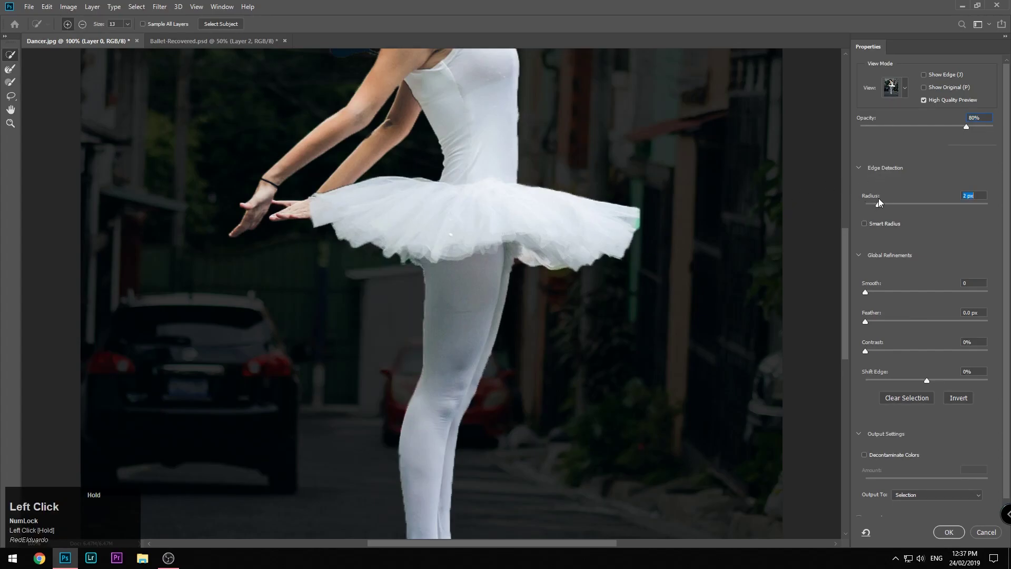
{"action": "left_click_drag", "start_coordinate": [880, 198], "coordinate": [882, 198]}
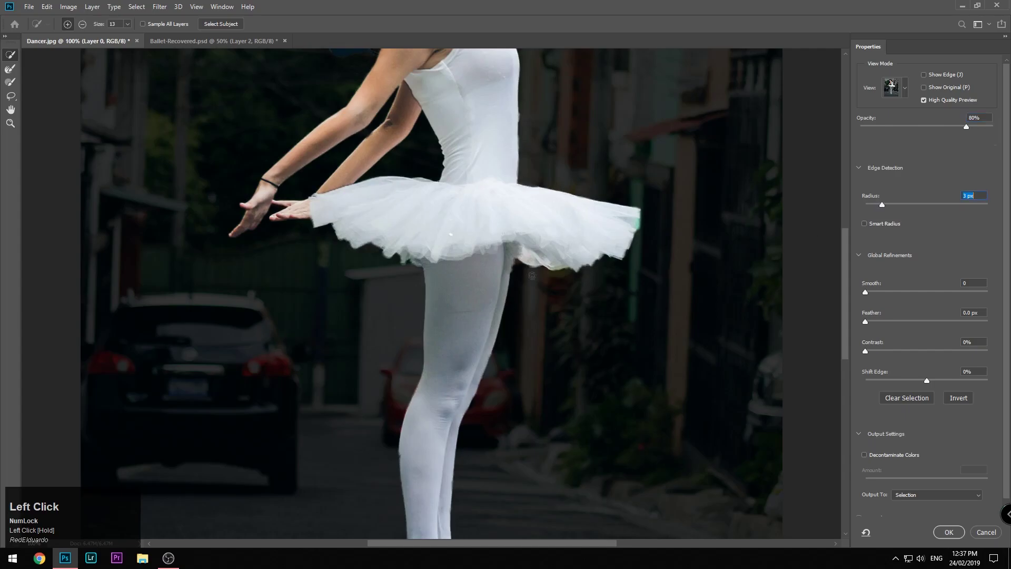
{"action": "left_click_drag", "start_coordinate": [500, 219], "coordinate": [481, 354]}
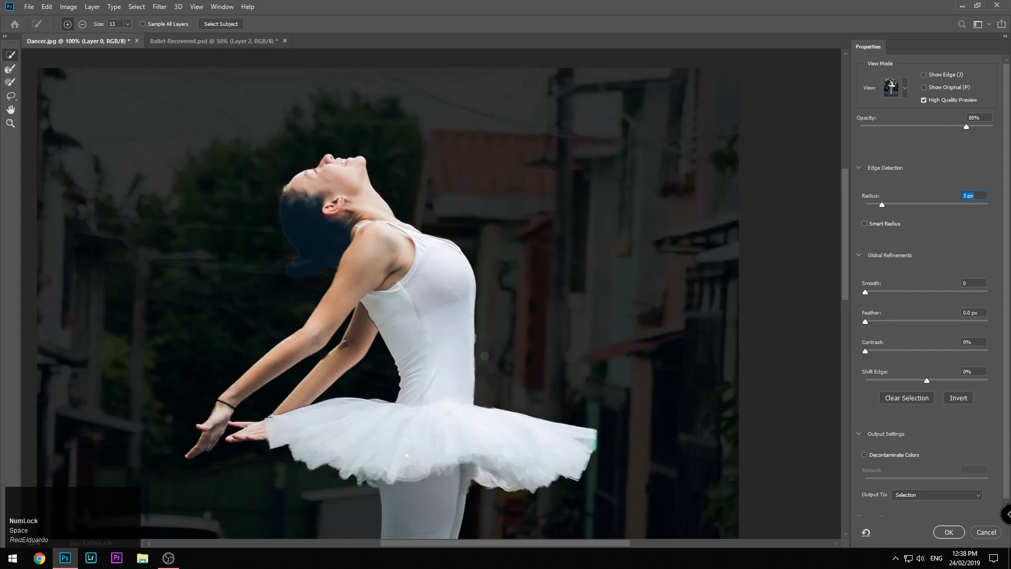
{"action": "left_click_drag", "start_coordinate": [384, 388], "coordinate": [395, 248]}
{"action": "left_click_drag", "start_coordinate": [431, 379], "coordinate": [401, 136]}
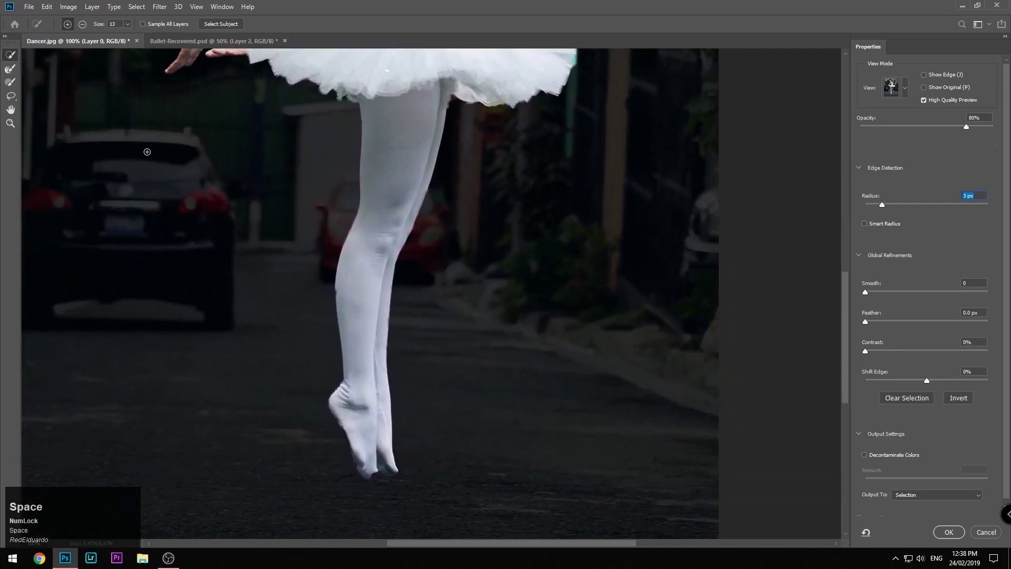
Refine the lower edge of the tutu behind the thighs with the Refine Edge Brush.
{"action": "left_click", "coordinate": [7, 71]}
{"action": "left_click_drag", "start_coordinate": [511, 142], "coordinate": [487, 325]}
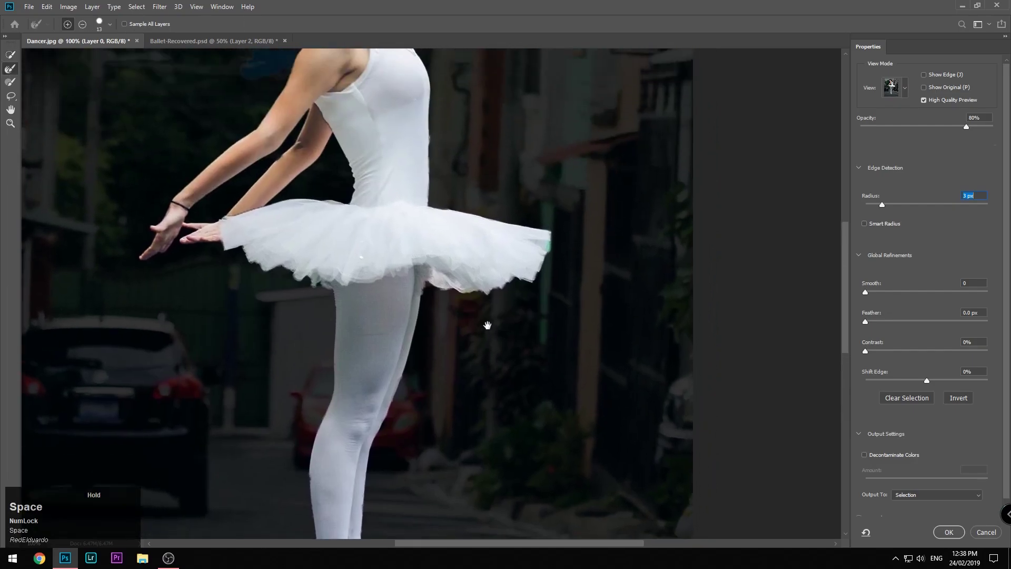
{"action": "scroll", "coordinate": [466, 294], "scroll_direction": "up", "scroll_amount": 1}
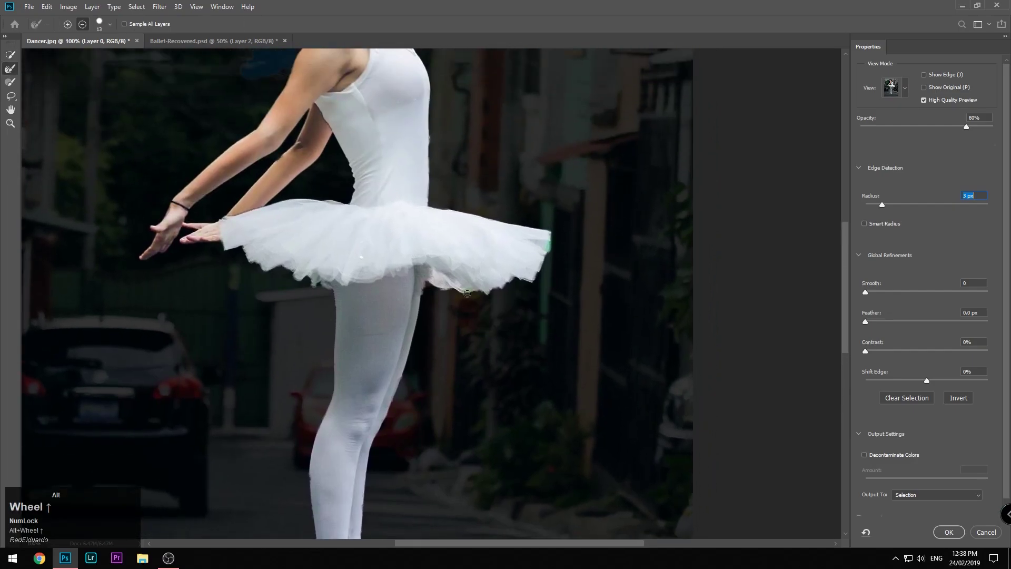
{"action": "mouse_move", "coordinate": [468, 293]}
{"action": "left_mouse_down"}
{"action": "mouse_move", "coordinate": [460, 293]}
{"action": "mouse_move", "coordinate": [467, 295]}
{"action": "left_mouse_up"}
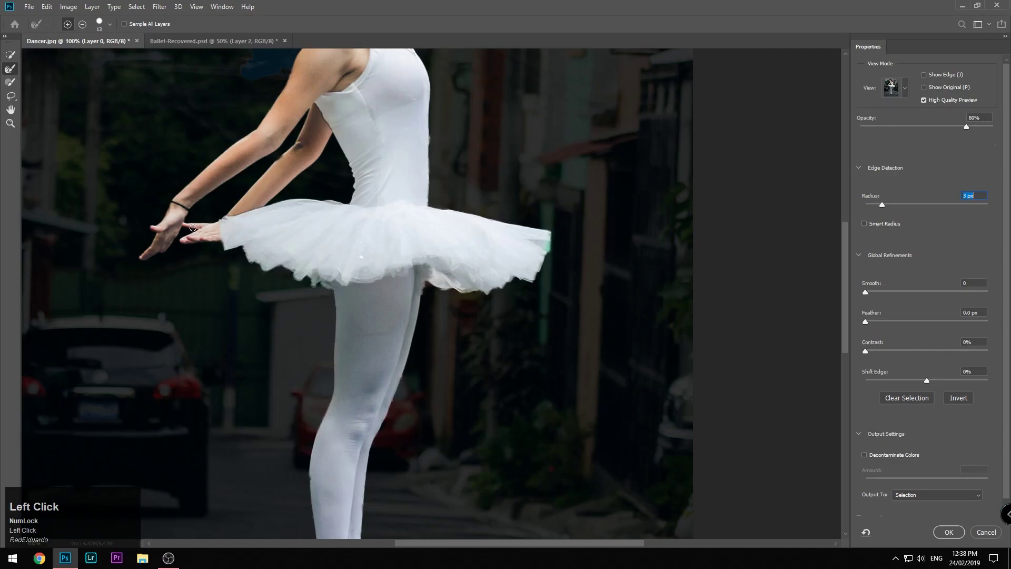
Examine the refined edges around the tutu, arms and bodice up close and the whole cutout from afar.
{"action": "scroll", "coordinate": [284, 158], "scroll_direction": "up", "scroll_amount": 1}
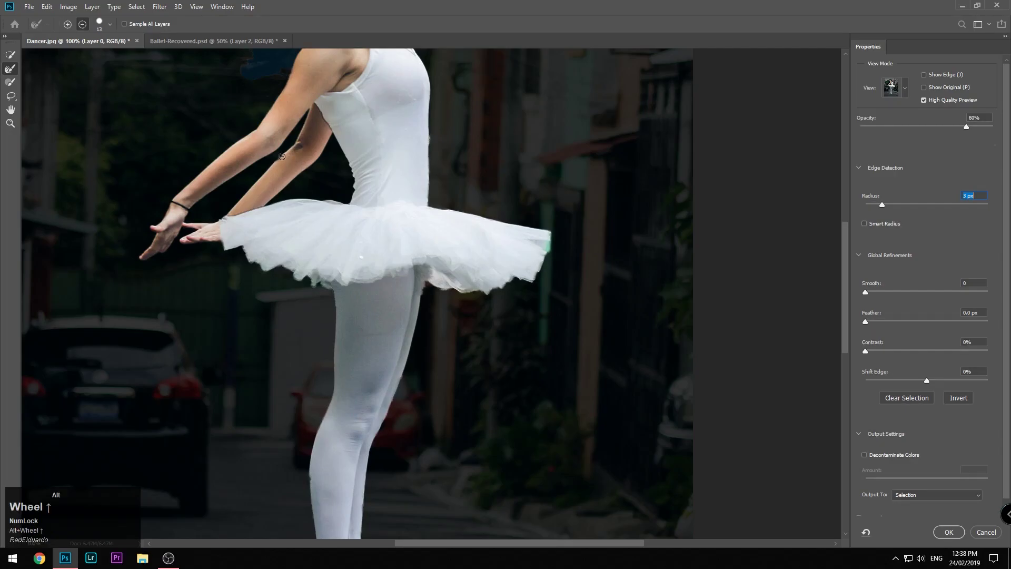
{"action": "scroll", "coordinate": [282, 157], "scroll_direction": "up", "scroll_amount": 4}
{"action": "key", "text": "space"}
{"action": "scroll", "coordinate": [351, 361], "scroll_direction": "down", "scroll_amount": 2}
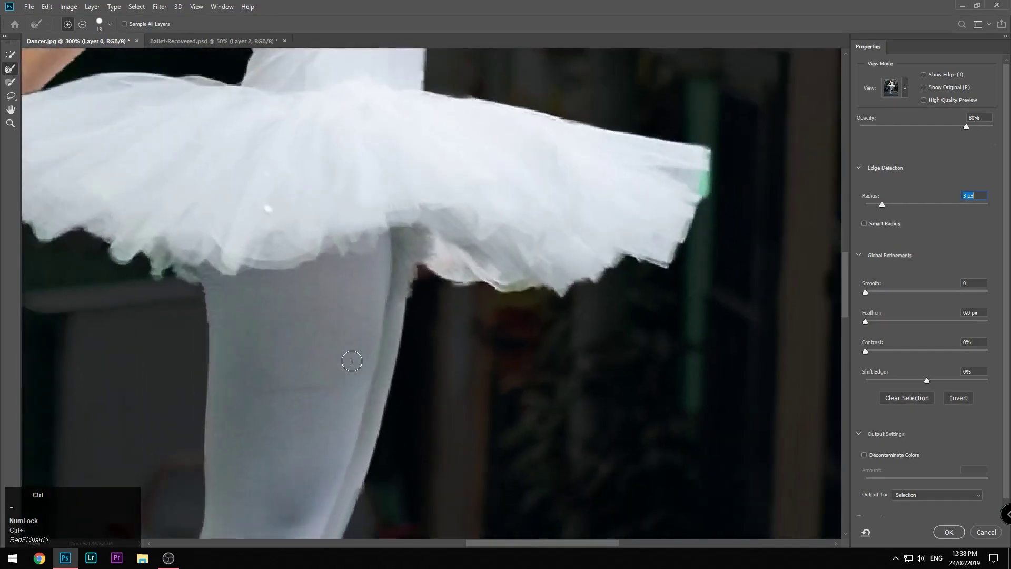
{"action": "key", "text": "space"}
{"action": "left_click_drag", "start_coordinate": [224, 207], "coordinate": [487, 432]}
{"action": "left_click", "coordinate": [393, 252]}
{"action": "scroll", "coordinate": [441, 271], "scroll_direction": "down", "scroll_amount": 1}
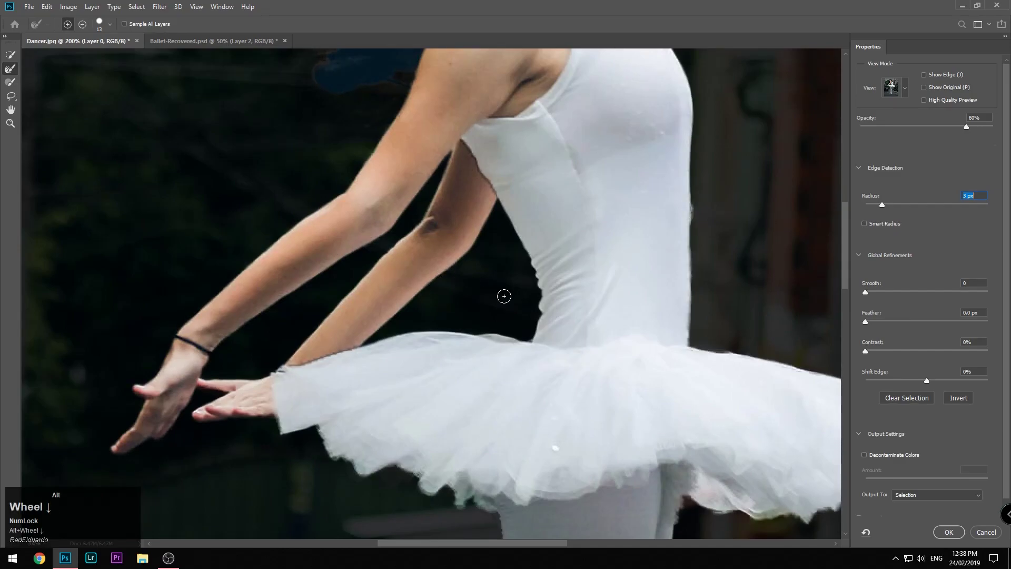
{"action": "key", "text": "ctrl+minus"}
{"action": "key", "text": "ctrl+minus"}
{"action": "key", "text": "ctrl+minus"}
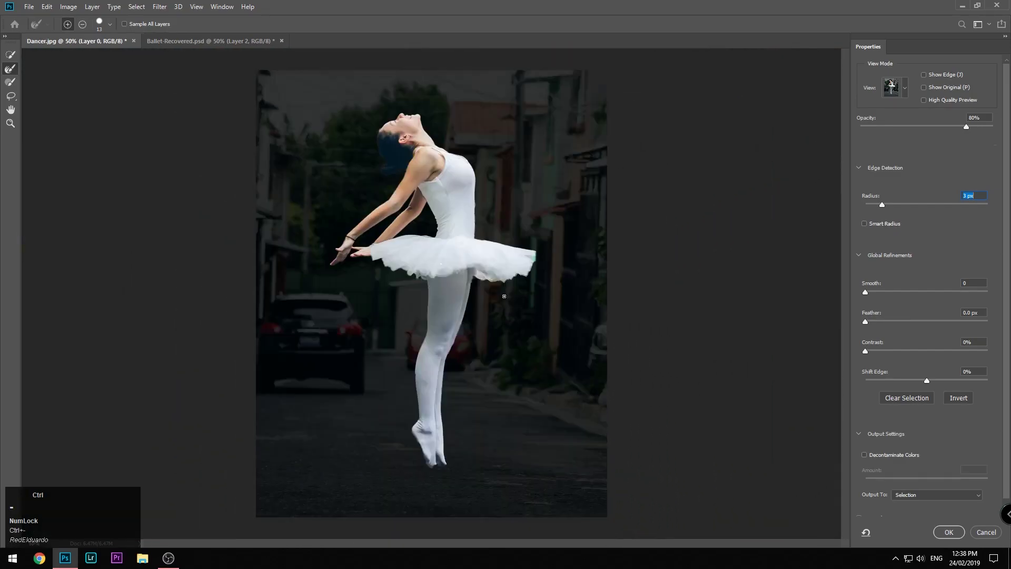
Refine the edge between the dancer's toes with the Refine Edge Brush.
{"action": "scroll", "coordinate": [434, 452], "scroll_direction": "up", "scroll_amount": 1, "text": "ctrl"}
{"action": "key", "text": "ctrl+plus"}
{"action": "key", "text": "ctrl+plus"}
{"action": "key", "text": "ctrl+plus"}
{"action": "mouse_move", "coordinate": [440, 468]}
{"action": "left_mouse_down"}
{"action": "mouse_move", "coordinate": [453, 333]}
{"action": "mouse_move", "coordinate": [484, 251]}
{"action": "mouse_move", "coordinate": [507, 323]}
{"action": "mouse_move", "coordinate": [384, 79]}
{"action": "mouse_move", "coordinate": [417, 198]}
{"action": "mouse_move", "coordinate": [401, 145]}
{"action": "mouse_move", "coordinate": [454, 440]}
{"action": "left_mouse_up"}
{"action": "left_click", "coordinate": [339, 247]}
{"action": "scroll", "coordinate": [433, 175], "scroll_direction": "down", "scroll_amount": 1}
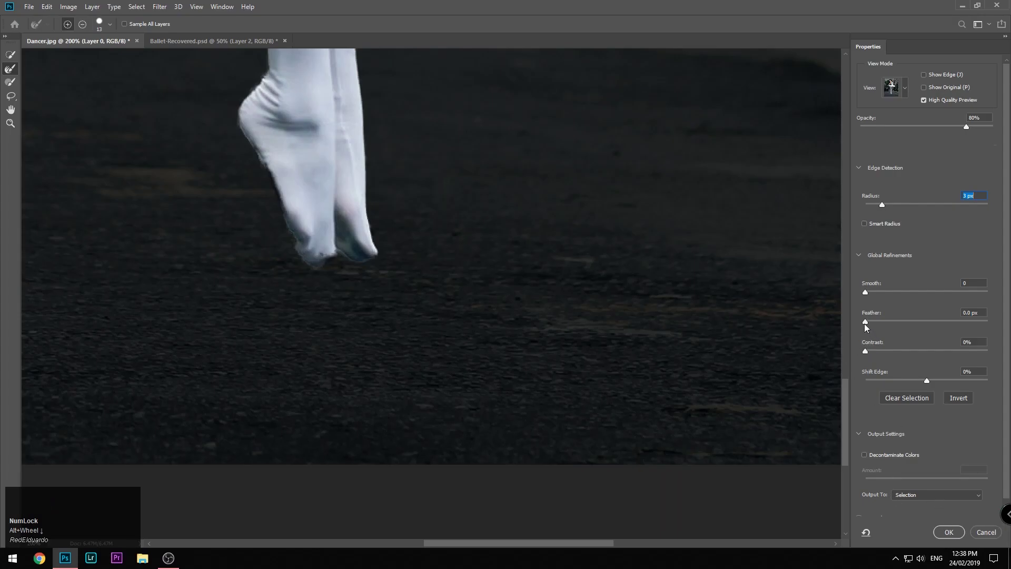
Feather the selection edge by about 0.8 px and apply the Select and Mask refinements as a selection.
{"action": "left_click_drag", "start_coordinate": [863, 321], "coordinate": [870, 321]}
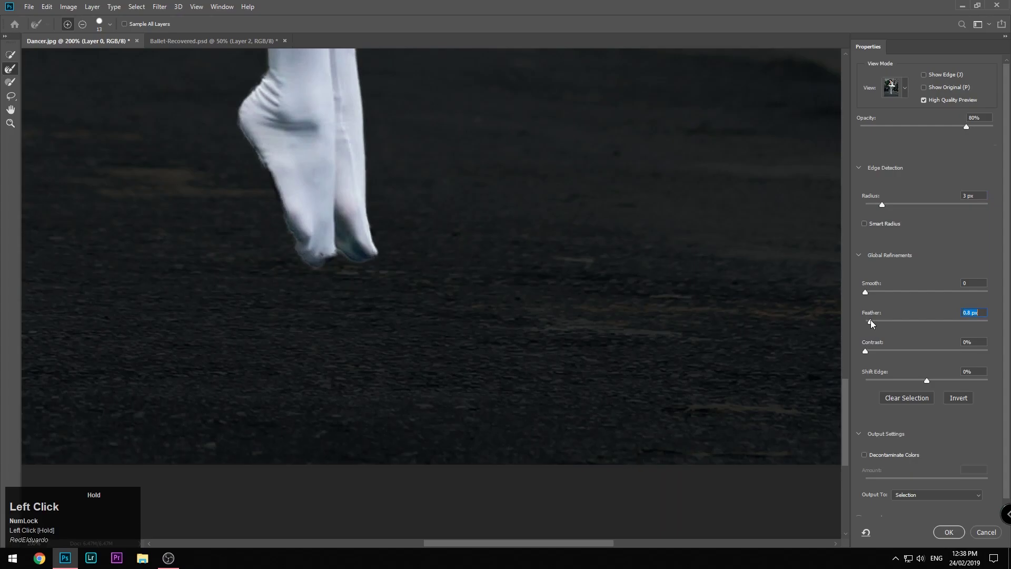
{"action": "scroll", "coordinate": [589, 296], "scroll_direction": "up", "scroll_amount": 1}
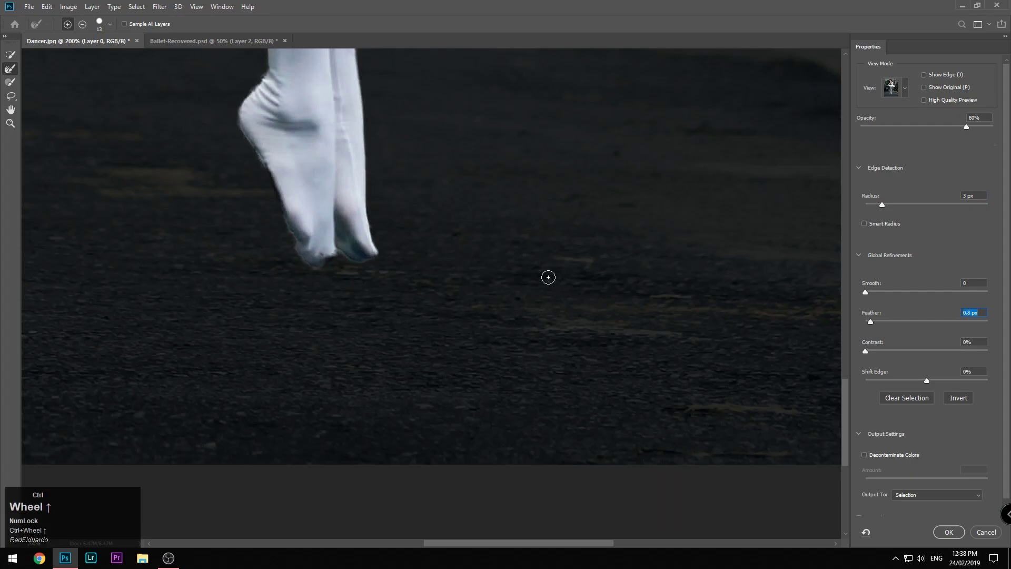
{"action": "key", "text": "ctrl+minus"}
{"action": "key", "text": "ctrl+minus"}
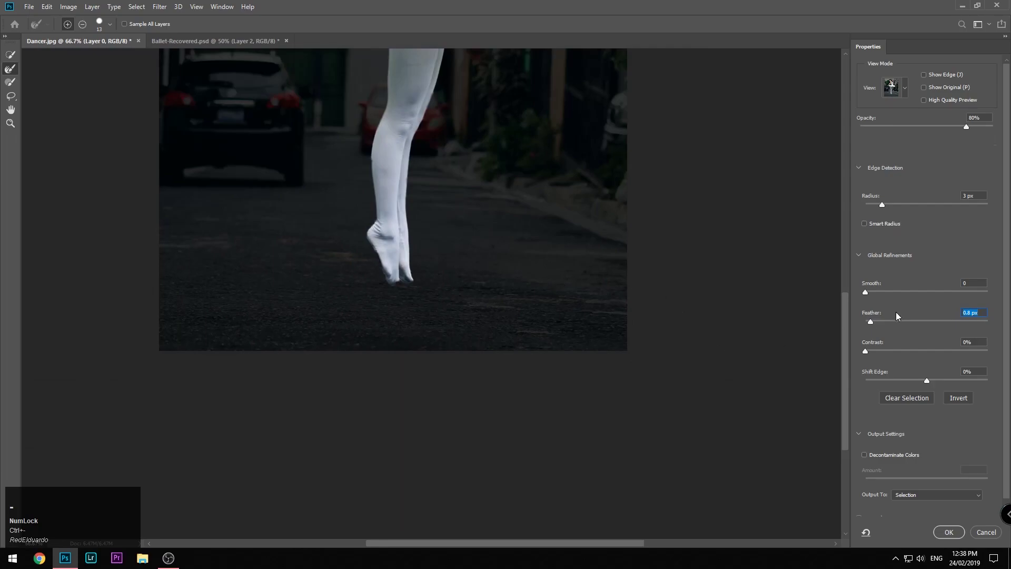
{"action": "left_click_drag", "start_coordinate": [872, 321], "coordinate": [873, 320]}
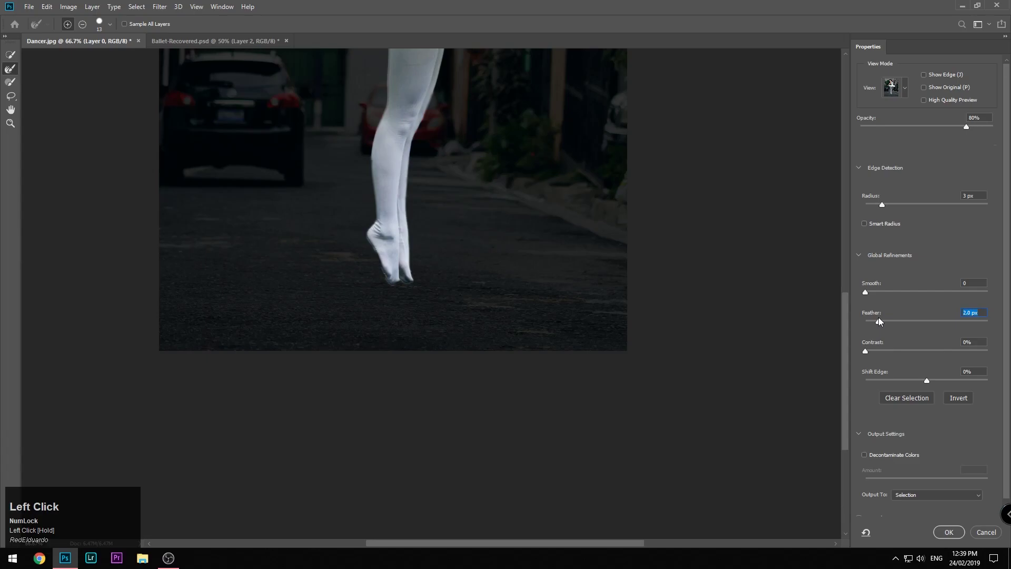
{"action": "left_click_drag", "start_coordinate": [878, 318], "coordinate": [871, 320]}
{"action": "left_click", "coordinate": [948, 531]}
Preview the dancer selection in Quick Mask mode and set the Quick Mask colour to indicate Selected Areas.
{"action": "scroll", "coordinate": [482, 235], "scroll_direction": "right", "scroll_amount": 1}
{"action": "scroll", "coordinate": [481, 235], "scroll_direction": "left", "scroll_amount": 1}
{"action": "scroll", "coordinate": [474, 231], "scroll_direction": "up", "scroll_amount": 3}
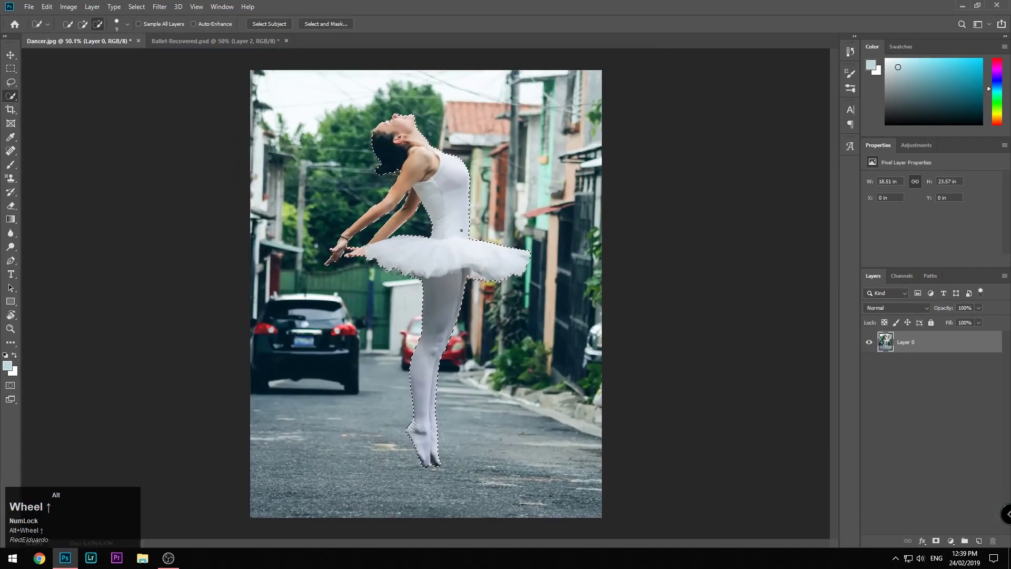
{"action": "scroll", "coordinate": [461, 230], "scroll_direction": "up", "scroll_amount": 1}
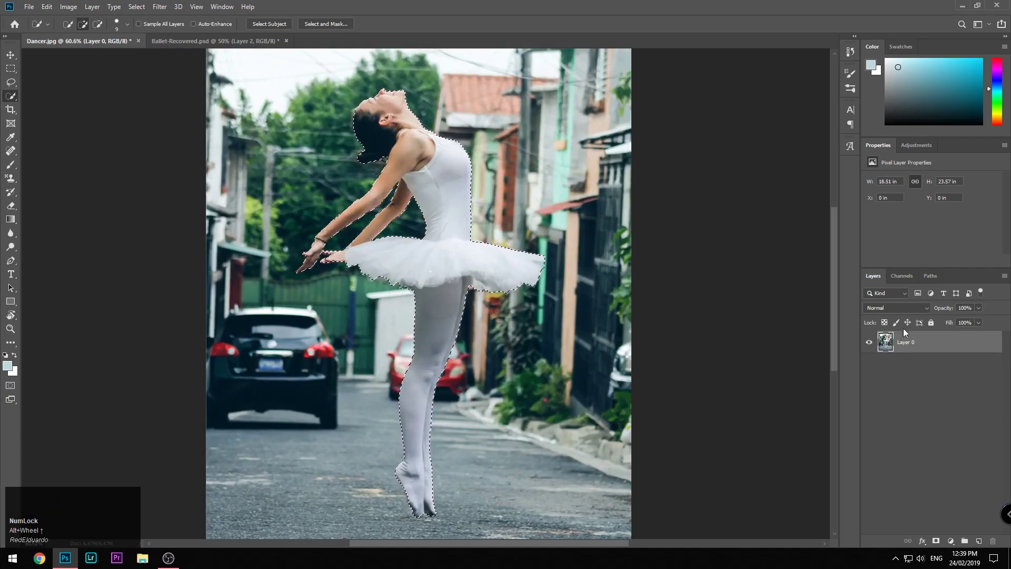
{"action": "key", "text": "q"}
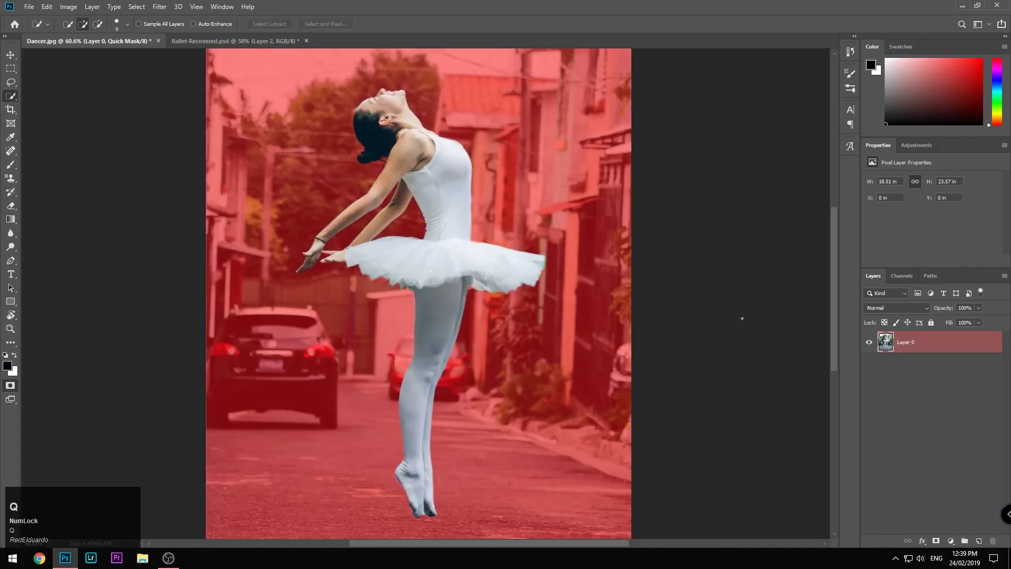
{"action": "double_click", "coordinate": [11, 386]}
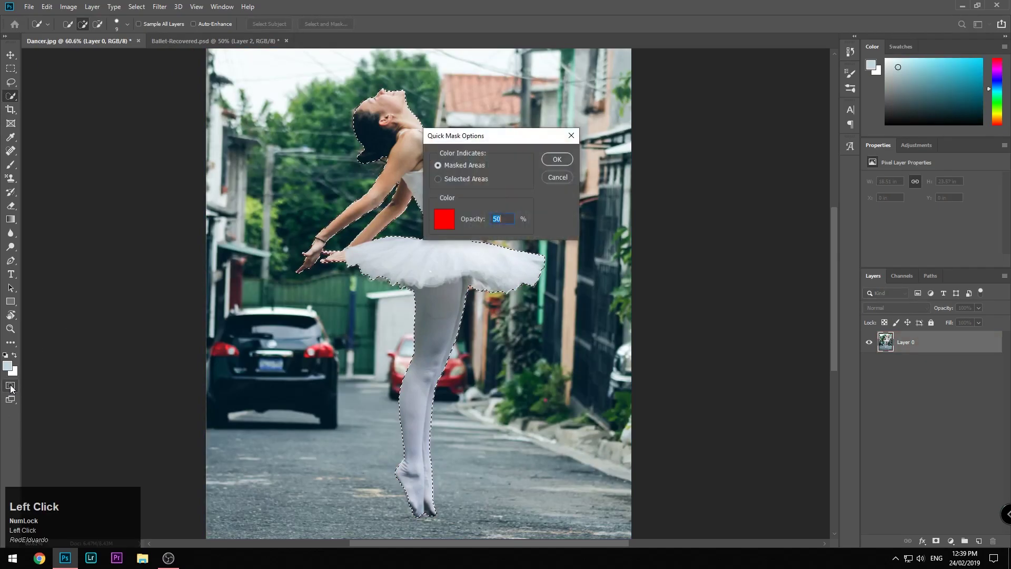
{"action": "left_click", "coordinate": [464, 180]}
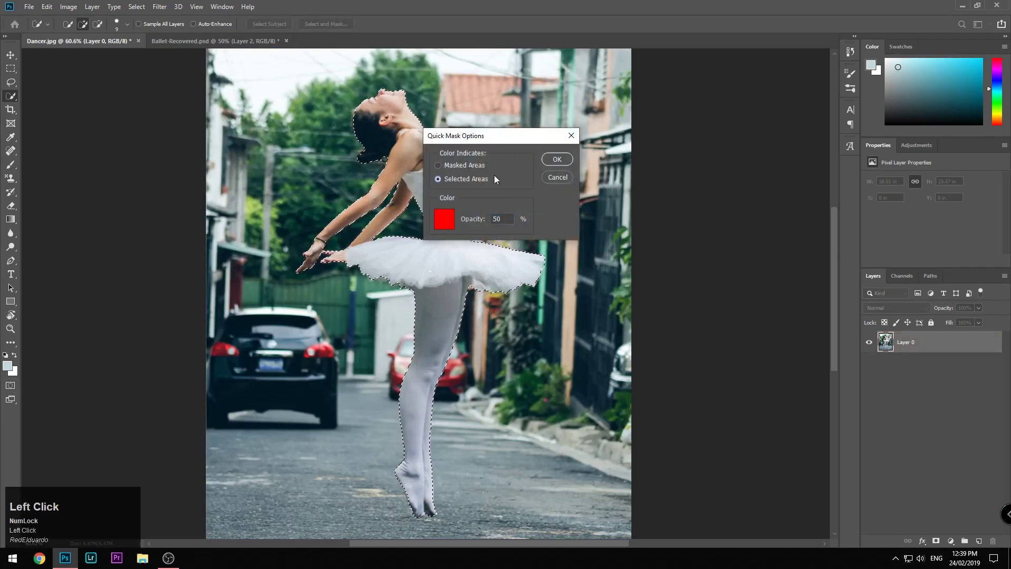
{"action": "left_click", "coordinate": [556, 159]}
{"action": "scroll", "coordinate": [382, 191], "scroll_direction": "up", "scroll_amount": 3}
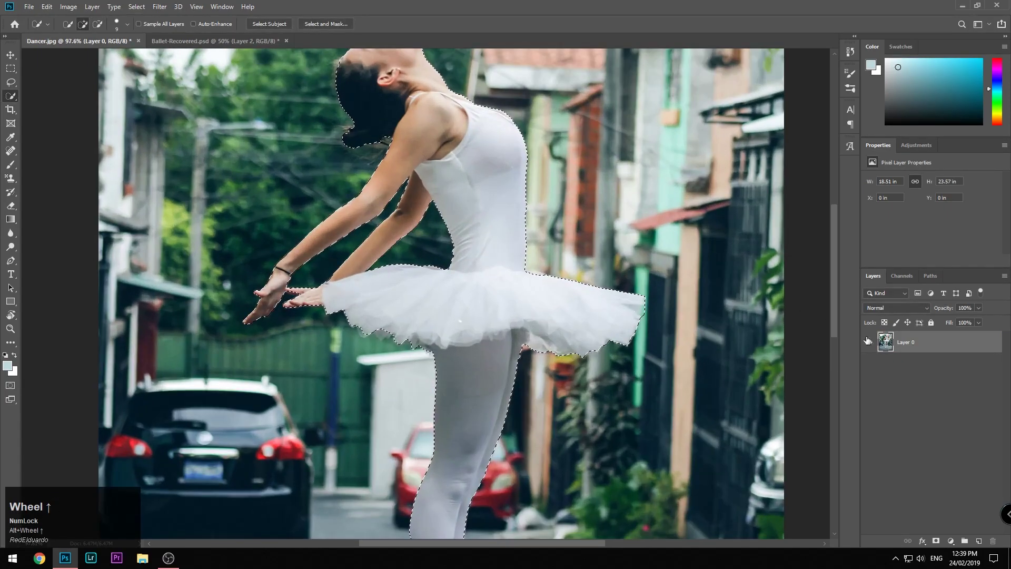
Bring up the channel list and the dancer's Quick Mask, and examine the mask where the waist meets the tutu.
{"action": "key", "text": "q"}
{"action": "left_click", "coordinate": [909, 279]}
{"action": "scroll", "coordinate": [435, 224], "scroll_direction": "up", "scroll_amount": 2}
{"action": "scroll", "coordinate": [434, 224], "scroll_direction": "up", "scroll_amount": 2}
{"action": "scroll", "coordinate": [513, 271], "scroll_direction": "down", "scroll_amount": 2}
{"action": "left_click_drag", "start_coordinate": [517, 149], "coordinate": [530, 347]}
{"action": "left_click_drag", "start_coordinate": [468, 213], "coordinate": [458, 153]}
{"action": "left_click_drag", "start_coordinate": [499, 433], "coordinate": [491, 262]}
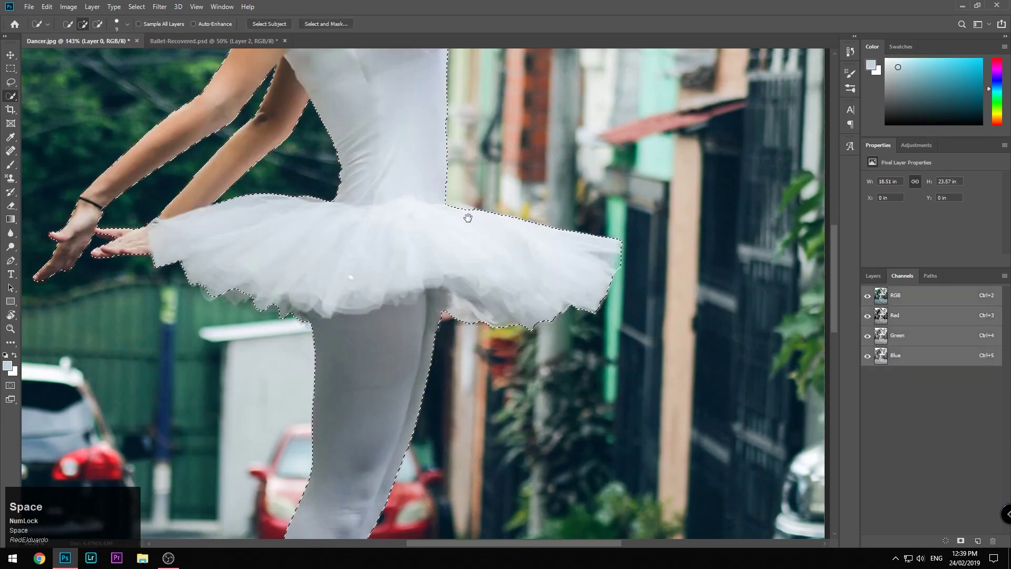
{"action": "scroll", "coordinate": [462, 212], "scroll_direction": "up", "scroll_amount": 2}
{"action": "scroll", "coordinate": [460, 210], "scroll_direction": "up", "scroll_amount": 2, "text": "alt"}
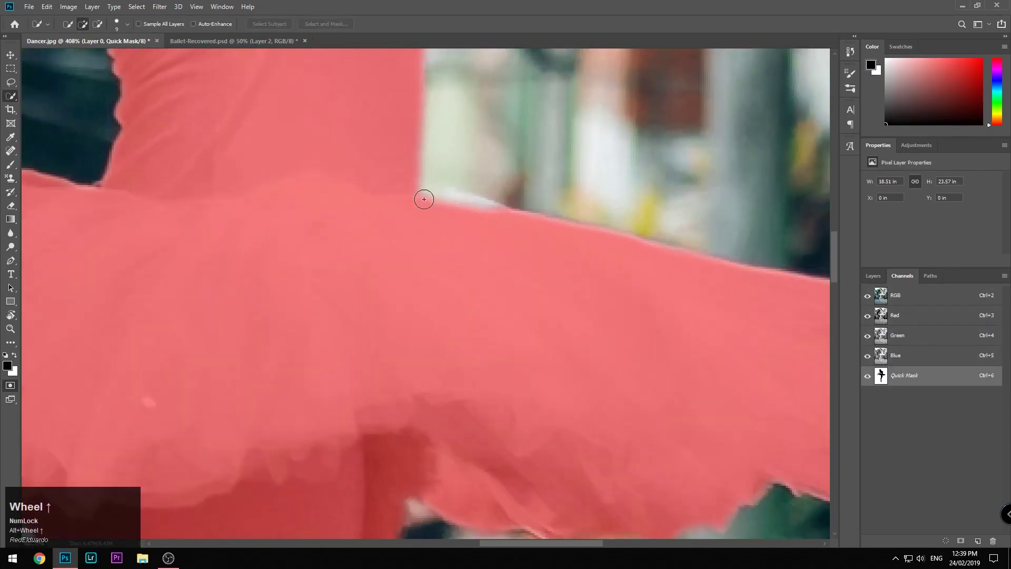
{"action": "left_click_drag", "start_coordinate": [425, 201], "coordinate": [445, 209]}
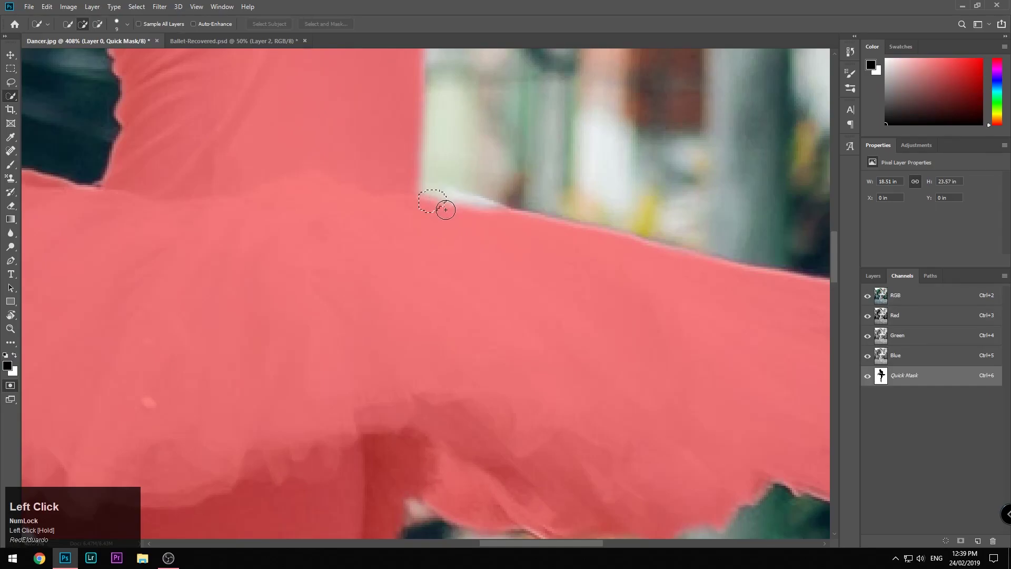
{"action": "key", "text": "b"}
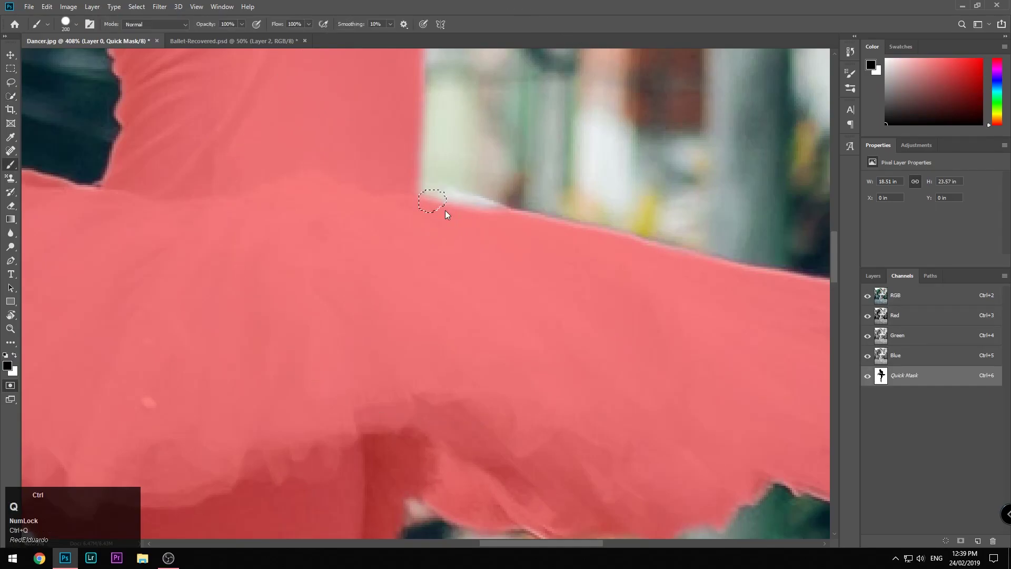
{"action": "key", "text": "ctrl+q"}
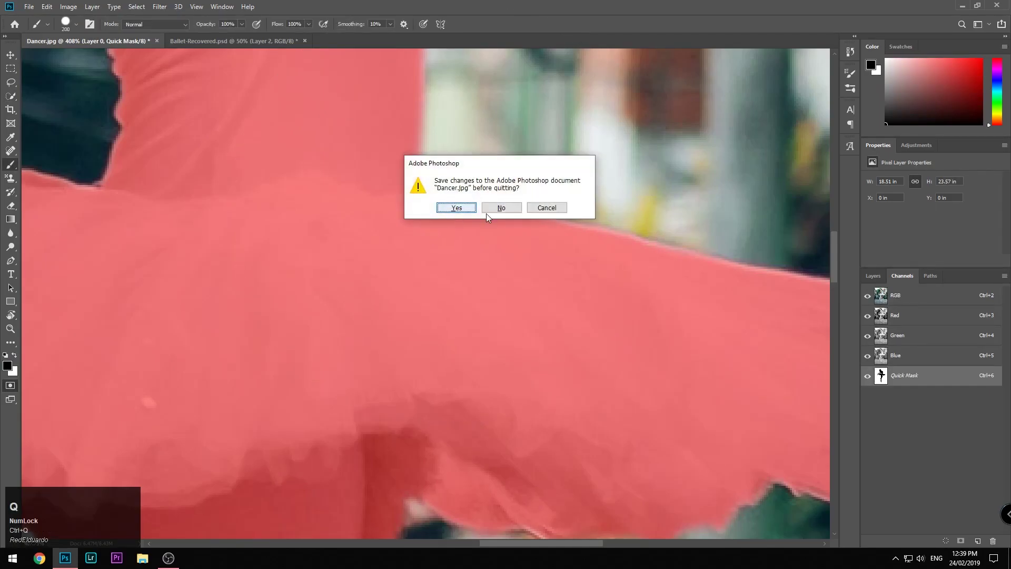
{"action": "left_click", "coordinate": [546, 208]}
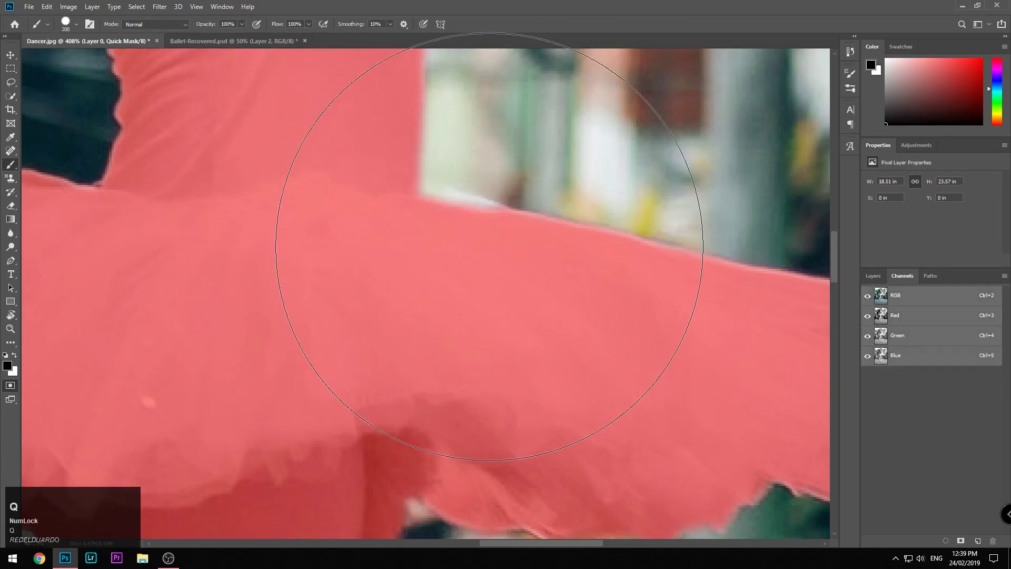
{"action": "key", "text": "q"}
{"action": "key", "text": "q"}
{"action": "key", "text": "w"}
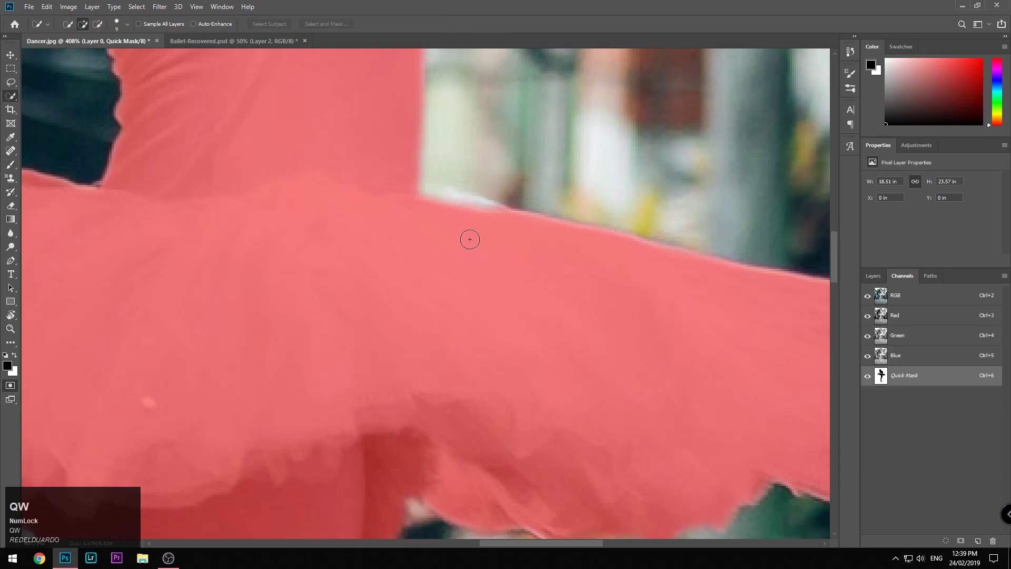
Paint the missing tutu edge beside the waist into the Quick Mask using a black 15 px Brush.
{"action": "key", "text": "b"}
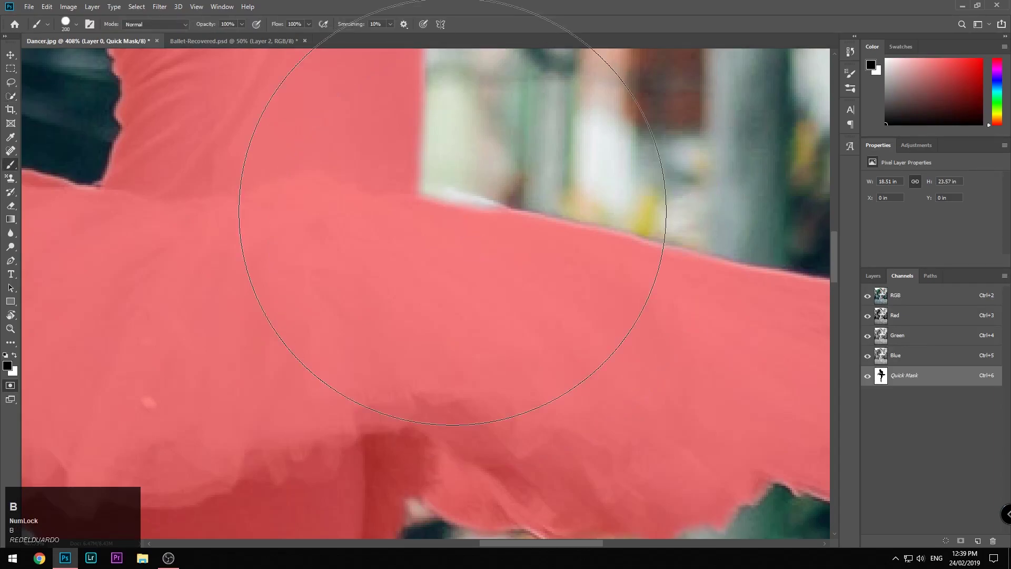
{"action": "key", "text": "bracketleft"}
{"action": "key", "text": "bracketleft"}
{"action": "key", "text": "bracketleft"}
{"action": "key", "text": "bracketleft"}
{"action": "key", "text": "bracketleft"}
{"action": "key", "text": "bracketleft"}
{"action": "key", "text": "bracketleft"}
{"action": "key", "text": "bracketleft"}
{"action": "key", "text": "bracketleft"}
{"action": "key", "text": "bracketleft"}
{"action": "key", "text": "bracketleft"}
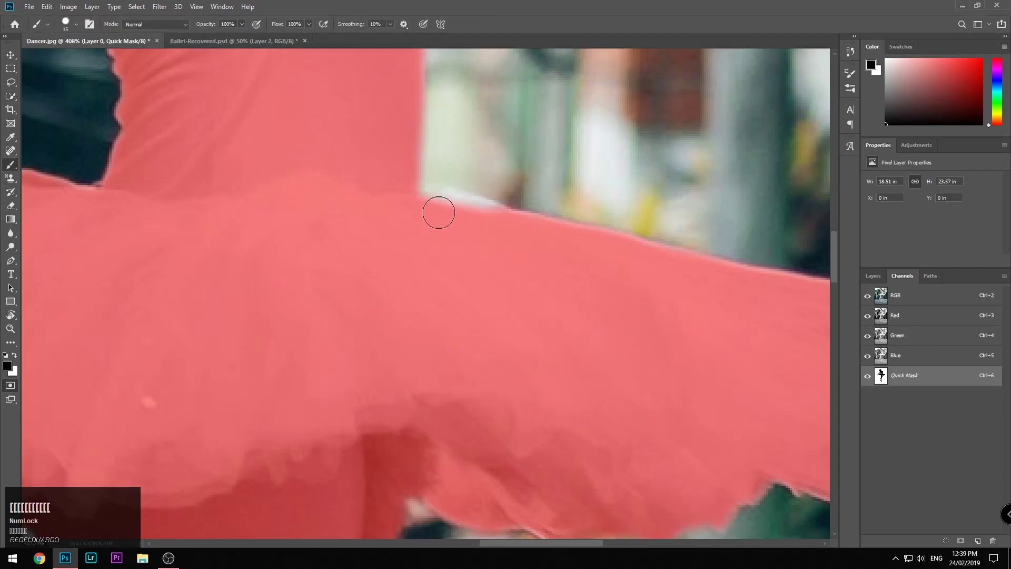
{"action": "left_click", "coordinate": [443, 206]}
{"action": "mouse_move", "coordinate": [451, 204]}
{"action": "left_mouse_down"}
{"action": "mouse_move", "coordinate": [487, 213]}
{"action": "mouse_move", "coordinate": [432, 214]}
{"action": "mouse_move", "coordinate": [410, 197]}
{"action": "mouse_move", "coordinate": [501, 235]}
{"action": "left_mouse_up"}
Check the Quick Mask from the tutu down the legs and touch it up around the dancer's toes.
{"action": "key", "text": "space"}
{"action": "left_click_drag", "start_coordinate": [474, 309], "coordinate": [552, 88]}
{"action": "mouse_move", "coordinate": [364, 289]}
{"action": "left_mouse_down"}
{"action": "mouse_move", "coordinate": [446, 177]}
{"action": "mouse_move", "coordinate": [349, 179]}
{"action": "mouse_move", "coordinate": [363, 282]}
{"action": "mouse_move", "coordinate": [386, 245]}
{"action": "mouse_move", "coordinate": [393, 94]}
{"action": "left_mouse_up"}
{"action": "mouse_move", "coordinate": [340, 305]}
{"action": "left_mouse_down"}
{"action": "mouse_move", "coordinate": [349, 350]}
{"action": "mouse_move", "coordinate": [361, 350]}
{"action": "mouse_move", "coordinate": [374, 382]}
{"action": "mouse_move", "coordinate": [411, 358]}
{"action": "mouse_move", "coordinate": [367, 382]}
{"action": "mouse_move", "coordinate": [417, 465]}
{"action": "mouse_move", "coordinate": [468, 489]}
{"action": "mouse_move", "coordinate": [459, 466]}
{"action": "mouse_move", "coordinate": [538, 493]}
{"action": "left_mouse_up"}
{"action": "key", "text": "x"}
{"action": "key", "text": "ctrl+z"}
{"action": "key", "text": "x"}
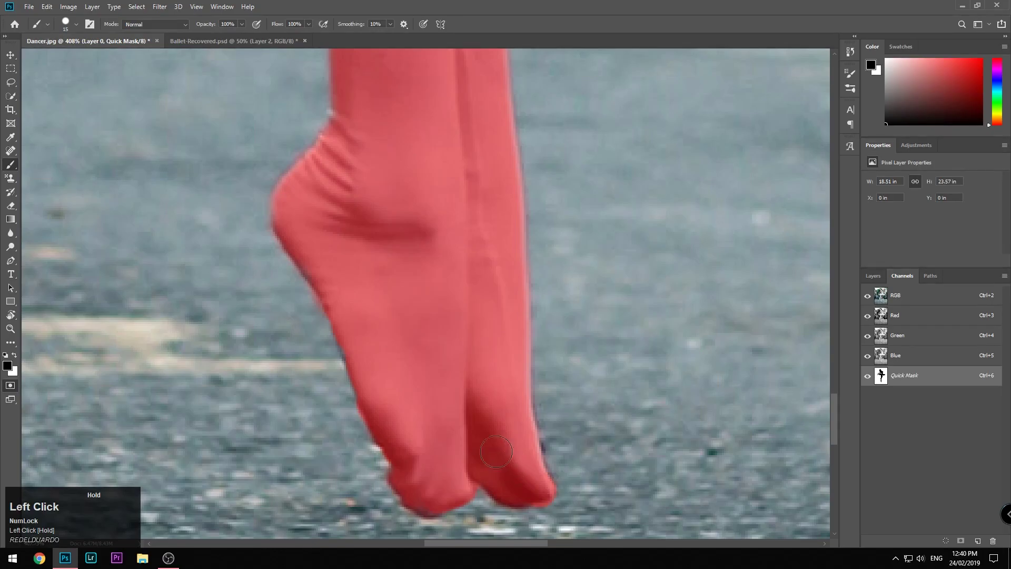
Check the lower legs and cover the edge of the calf in the Quick Mask with a straight brush stroke.
{"action": "key", "text": "space"}
{"action": "key", "text": "space"}
{"action": "left_click_drag", "start_coordinate": [436, 167], "coordinate": [451, 429]}
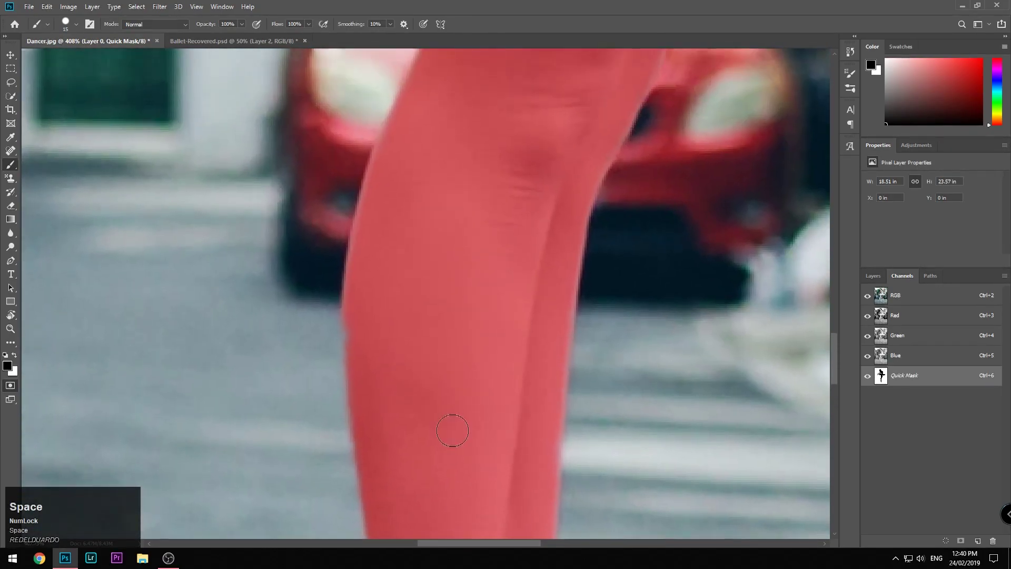
{"action": "scroll", "coordinate": [437, 421], "scroll_direction": "up", "scroll_amount": 3}
{"action": "scroll", "coordinate": [427, 414], "scroll_direction": "down", "scroll_amount": 3}
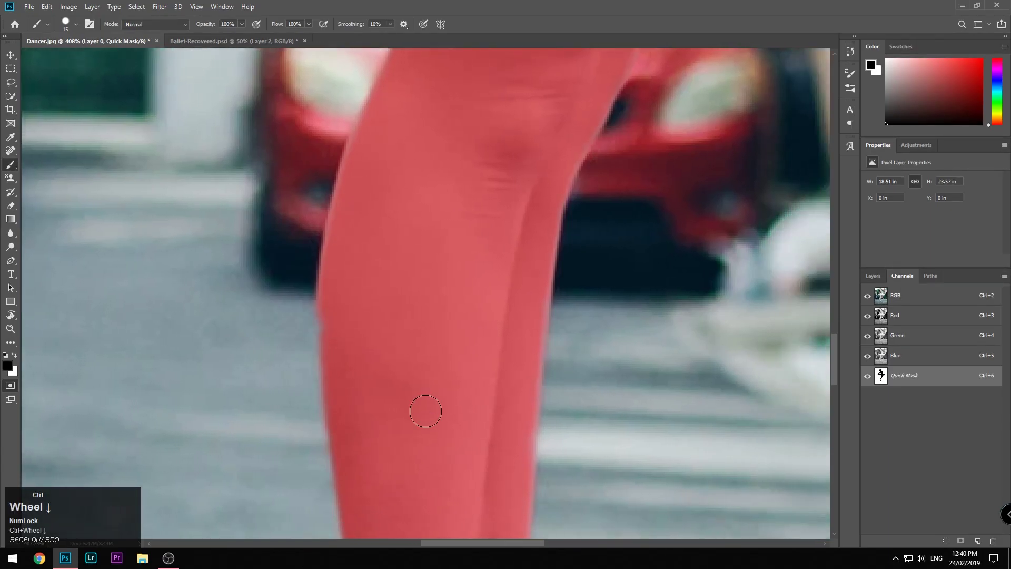
{"action": "scroll", "coordinate": [427, 411], "scroll_direction": "up", "scroll_amount": 4}
{"action": "scroll", "coordinate": [384, 355], "scroll_direction": "down", "scroll_amount": 5}
{"action": "left_click", "coordinate": [376, 278], "text": "shift"}
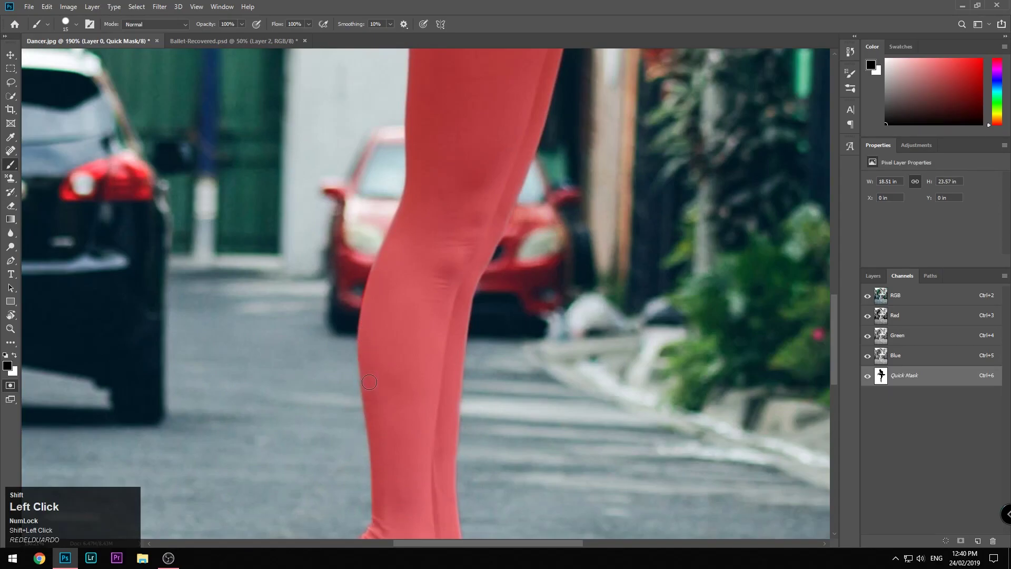
Try connected straight brush strokes on the street beside the legs and undo them.
{"action": "left_click", "coordinate": [604, 281], "text": "shift"}
{"action": "left_click", "coordinate": [628, 342], "text": "shift"}
{"action": "left_click", "coordinate": [611, 403], "text": "shift"}
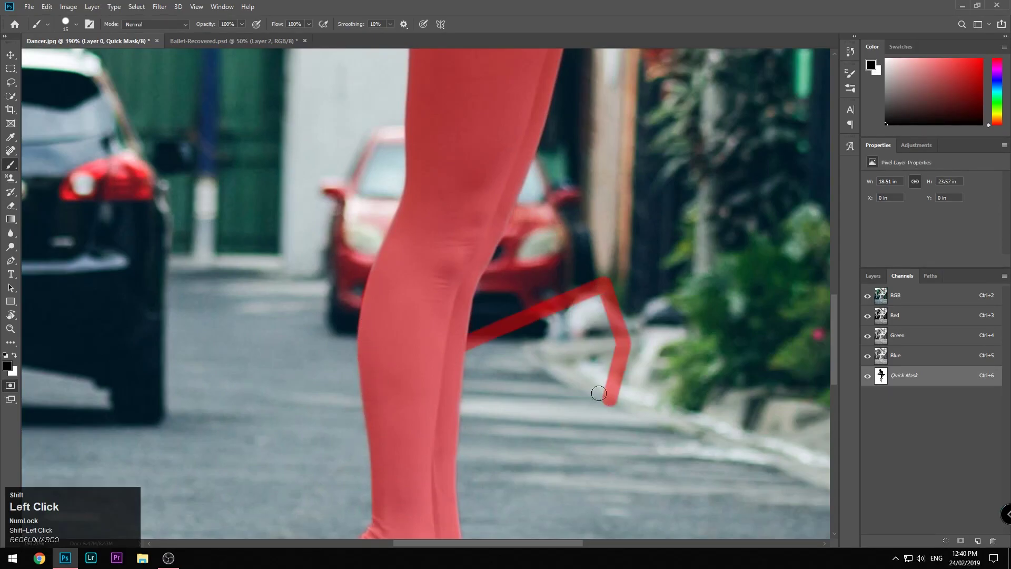
{"action": "left_click", "coordinate": [521, 350], "text": "shift"}
{"action": "key", "text": "ctrl+a"}
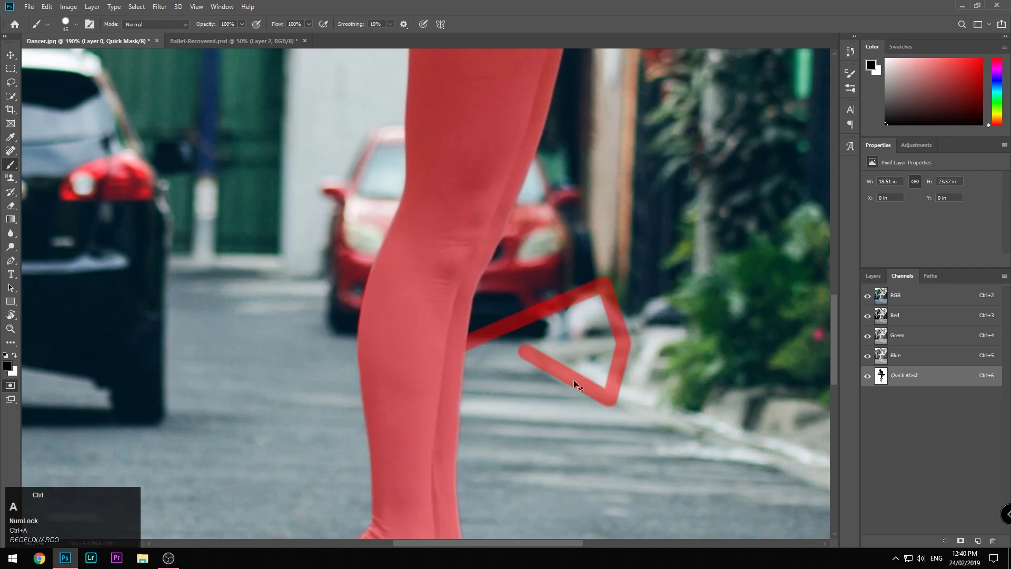
{"action": "key", "text": "ctrl+z"}
{"action": "key", "text": "ctrl+z"}
{"action": "key", "text": "ctrl+z"}
{"action": "key", "text": "ctrl+z"}
Paint the uncovered parts of the dancer's thumb, fingers and wrist into the Quick Mask with a 10 px Brush.
{"action": "left_click", "coordinate": [506, 191]}
{"action": "left_click_drag", "start_coordinate": [506, 190], "coordinate": [435, 483]}
{"action": "left_click_drag", "start_coordinate": [258, 268], "coordinate": [396, 387]}
{"action": "scroll", "coordinate": [170, 321], "scroll_direction": "up", "scroll_amount": 8, "text": "alt"}
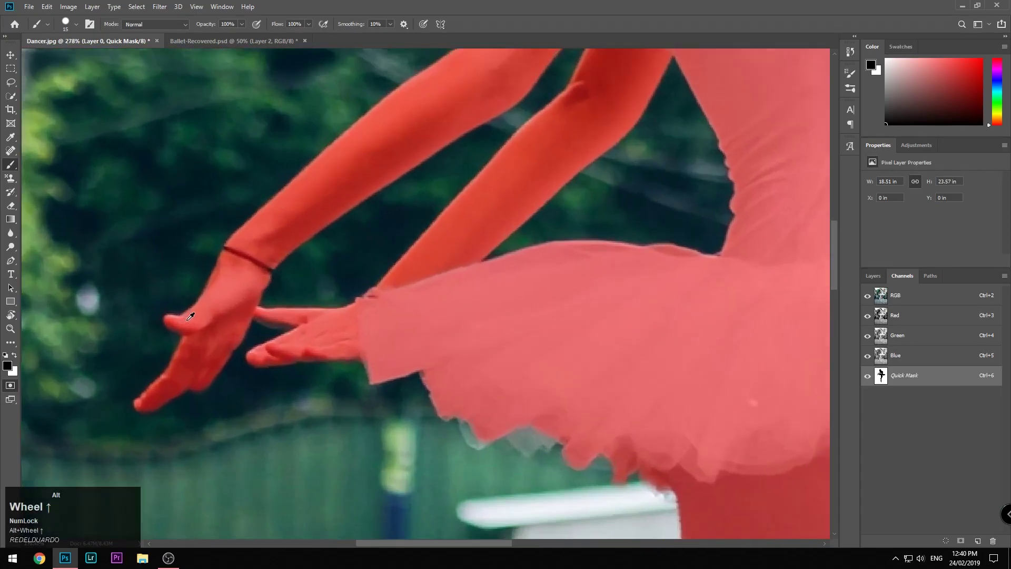
{"action": "key", "text": "bracketleft"}
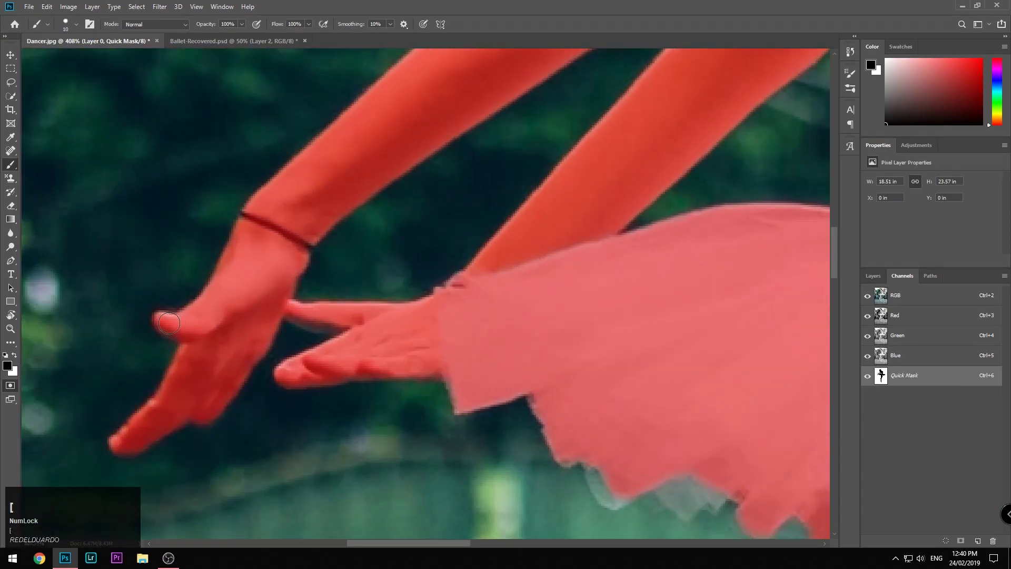
{"action": "left_click", "coordinate": [166, 320]}
{"action": "left_click_drag", "start_coordinate": [309, 313], "coordinate": [333, 312]}
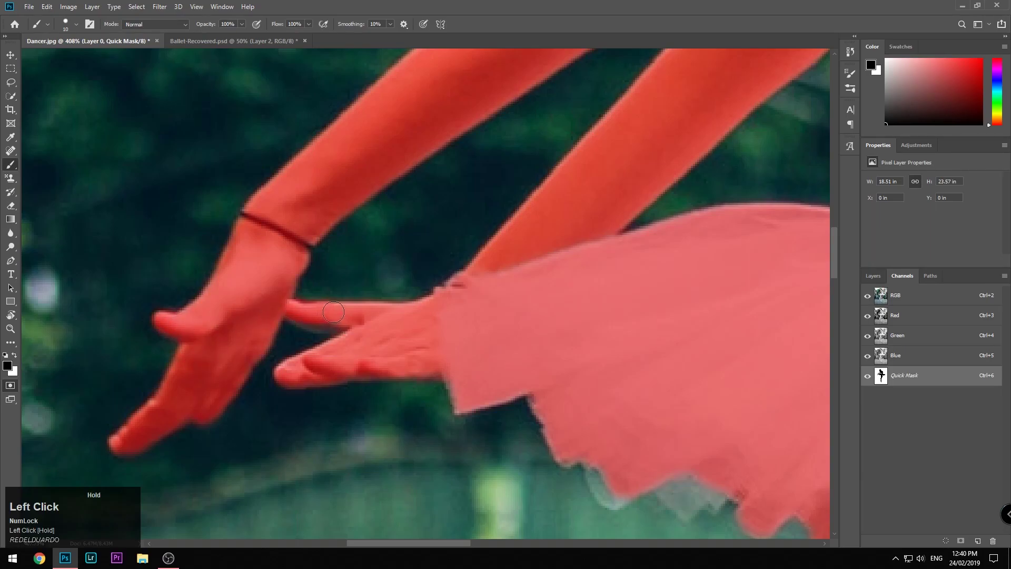
{"action": "left_click_drag", "start_coordinate": [394, 311], "coordinate": [448, 291]}
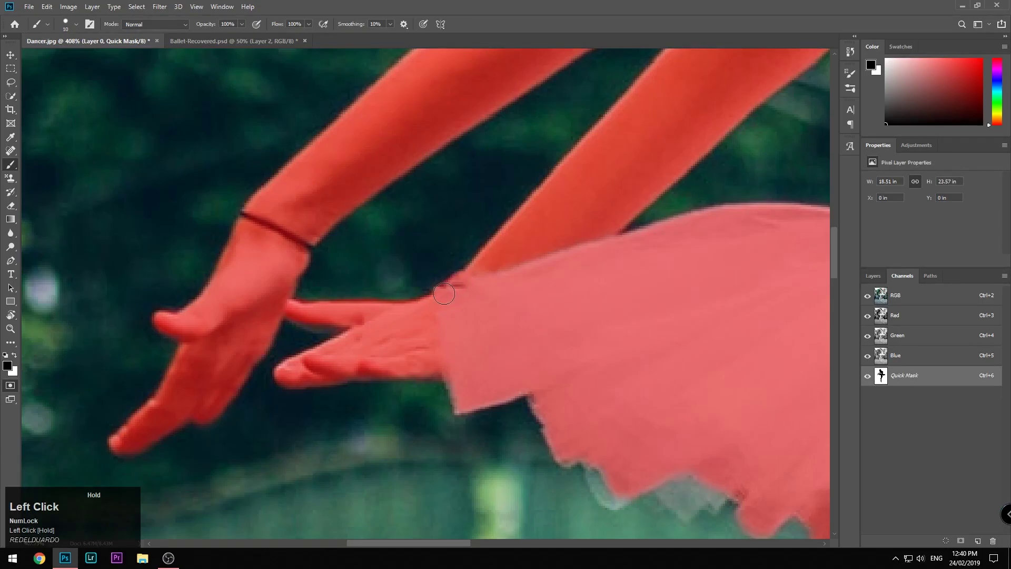
Check the Quick Mask along both arms and touch up small spots at their edges.
{"action": "left_click_drag", "start_coordinate": [603, 173], "coordinate": [535, 273]}
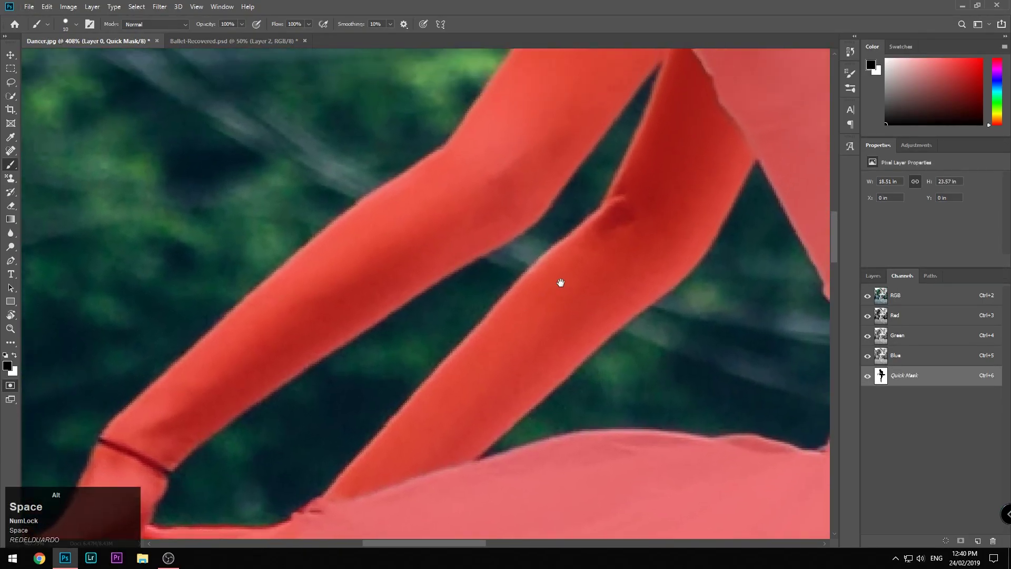
{"action": "scroll", "coordinate": [562, 279], "scroll_direction": "down", "scroll_amount": 1}
{"action": "scroll", "coordinate": [562, 279], "scroll_direction": "down", "scroll_amount": 3}
{"action": "scroll", "coordinate": [575, 266], "scroll_direction": "up", "scroll_amount": 2}
{"action": "left_click", "coordinate": [596, 174]}
{"action": "left_click_drag", "start_coordinate": [596, 174], "coordinate": [597, 157]}
{"action": "left_click", "coordinate": [557, 281], "text": "alt"}
{"action": "left_click_drag", "start_coordinate": [586, 215], "coordinate": [487, 393]}
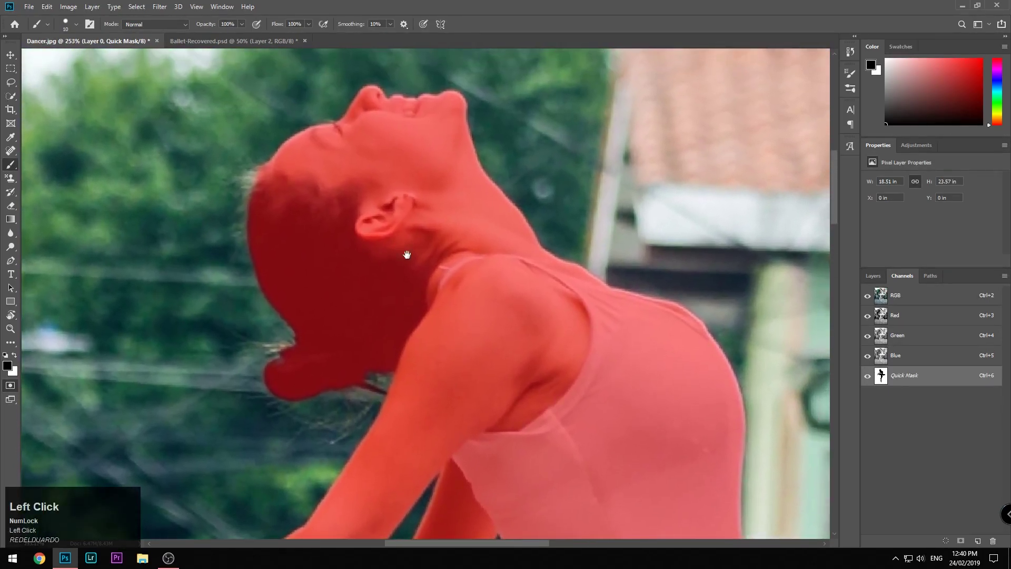
Cover the edge of the dancer's hairline and forehead in the Quick Mask and adjust the brush settings.
{"action": "left_click_drag", "start_coordinate": [399, 245], "coordinate": [494, 358]}
{"action": "left_click_drag", "start_coordinate": [355, 317], "coordinate": [353, 318]}
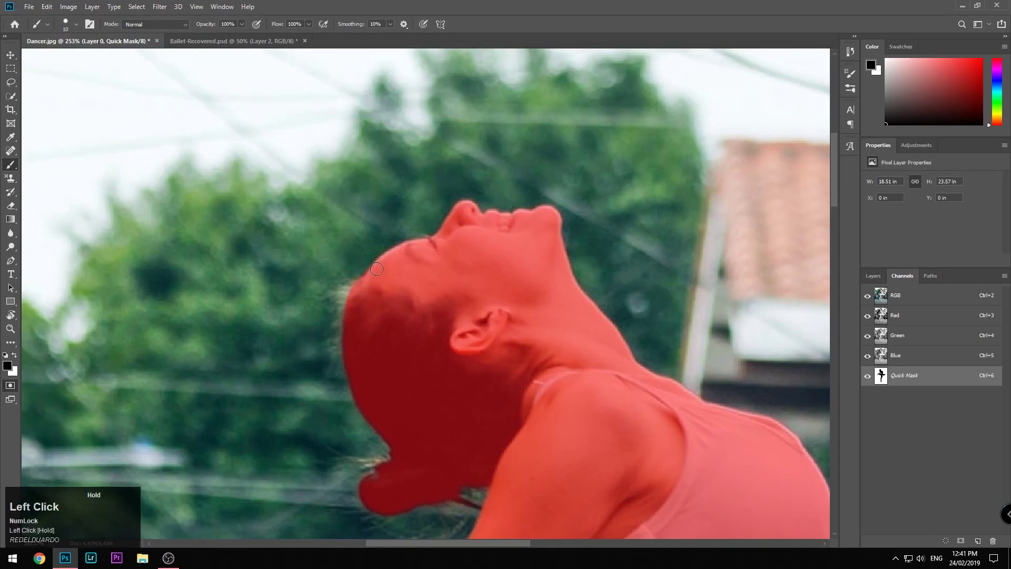
{"action": "scroll", "coordinate": [431, 240], "scroll_direction": "up", "scroll_amount": 2, "text": "alt"}
{"action": "scroll", "coordinate": [432, 239], "scroll_direction": "up", "scroll_amount": 1, "text": "alt"}
{"action": "right_click", "coordinate": [431, 240]}
{"action": "left_click_drag", "start_coordinate": [551, 288], "coordinate": [513, 288]}
{"action": "left_click", "coordinate": [452, 216]}
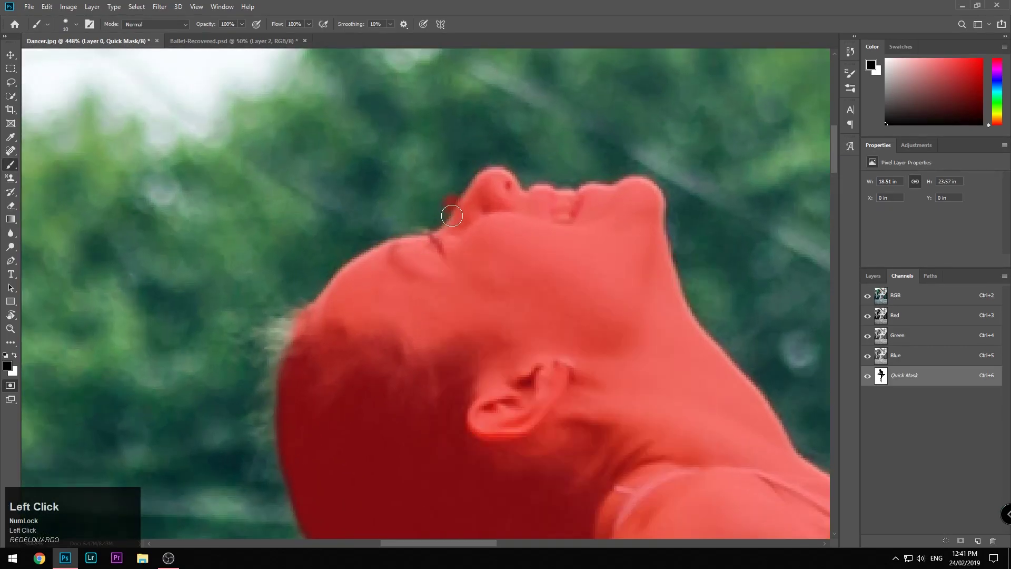
{"action": "key", "text": "ctrl+z"}
{"action": "left_click_drag", "start_coordinate": [447, 230], "coordinate": [374, 254]}
{"action": "key", "text": "ctrl+z"}
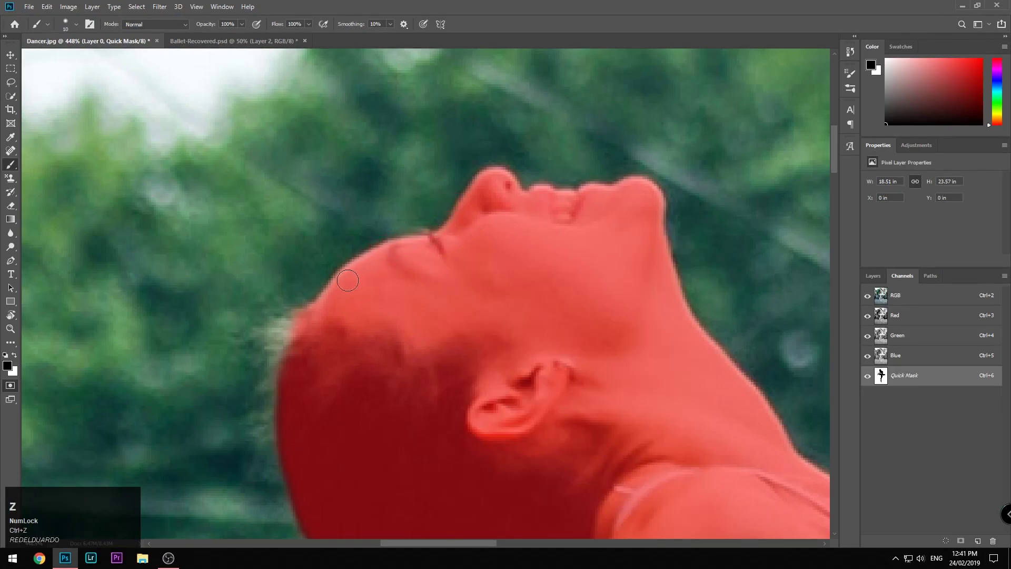
Fill the Quick Mask along the forehead, lips, chin and front of the neck with short straight strokes.
{"action": "left_click", "coordinate": [319, 311], "text": "shift"}
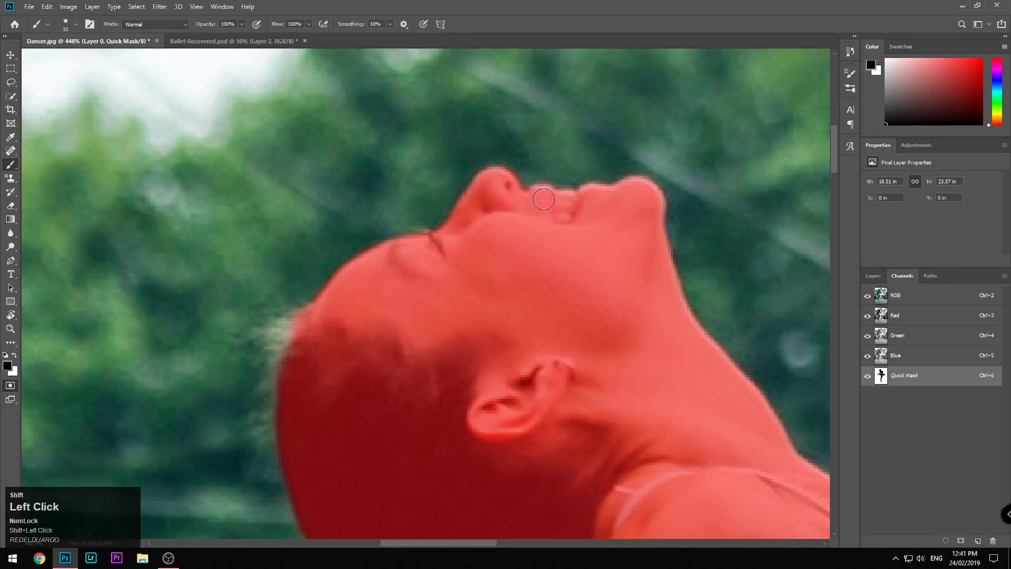
{"action": "mouse_move", "coordinate": [582, 196]}
{"action": "left_mouse_down"}
{"action": "mouse_move", "coordinate": [648, 191]}
{"action": "mouse_move", "coordinate": [656, 259]}
{"action": "mouse_move", "coordinate": [687, 328]}
{"action": "left_mouse_up"}
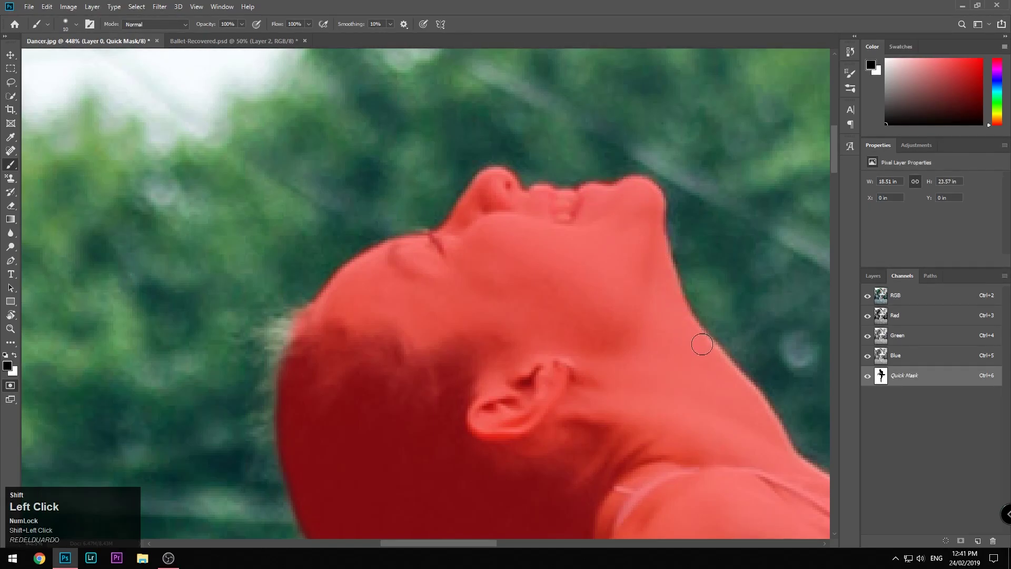
{"action": "key", "text": "space"}
{"action": "mouse_move", "coordinate": [723, 384]}
{"action": "left_mouse_down"}
{"action": "mouse_move", "coordinate": [446, 178]}
{"action": "mouse_move", "coordinate": [399, 205]}
{"action": "left_mouse_up"}
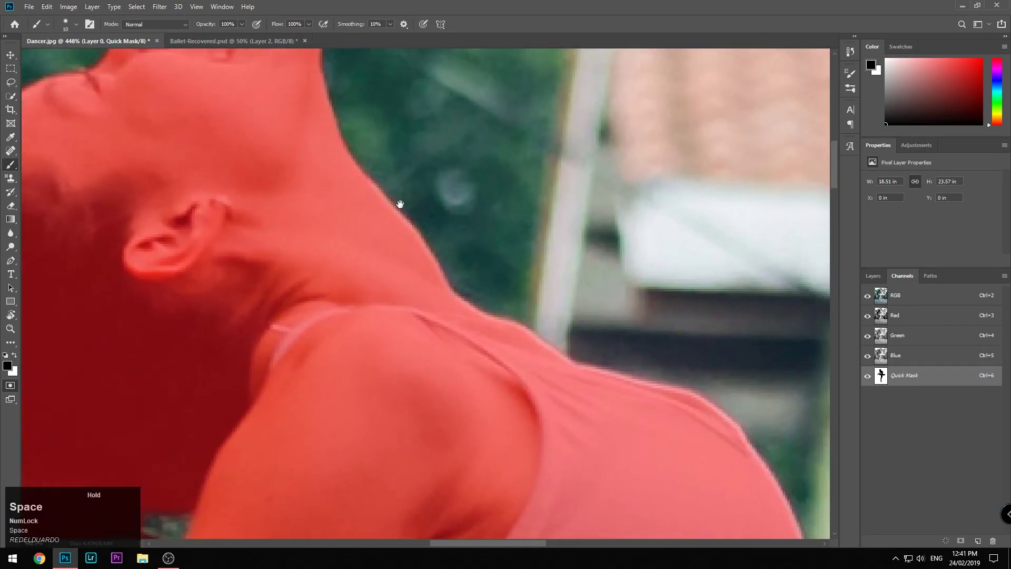
{"action": "left_click", "coordinate": [385, 213], "text": "shift"}
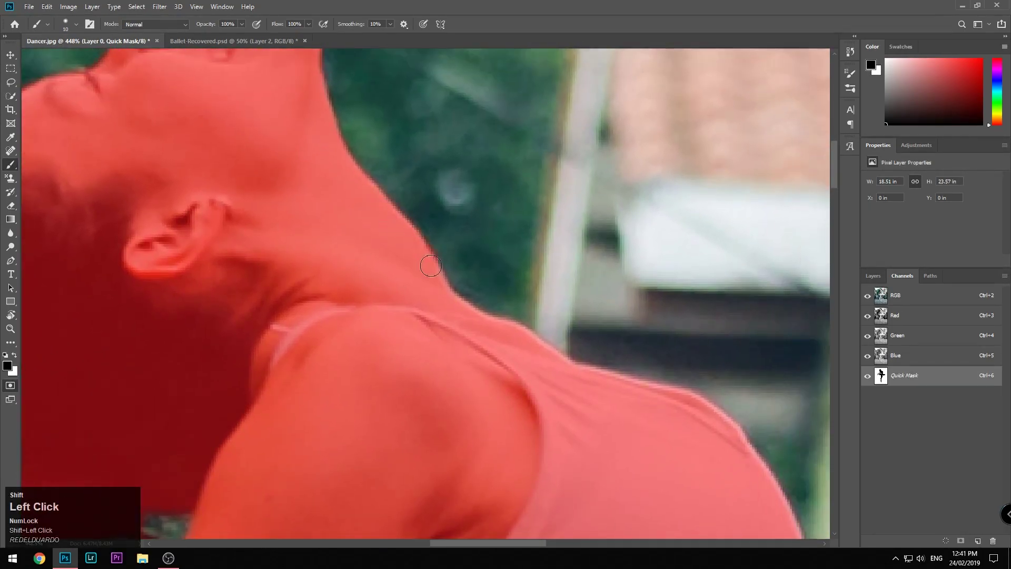
Mask the edge of the upper chest below the neck and trim the overspill beyond it with white.
{"action": "mouse_move", "coordinate": [485, 321]}
{"action": "left_mouse_down"}
{"action": "mouse_move", "coordinate": [533, 333]}
{"action": "mouse_move", "coordinate": [541, 353]}
{"action": "left_mouse_up"}
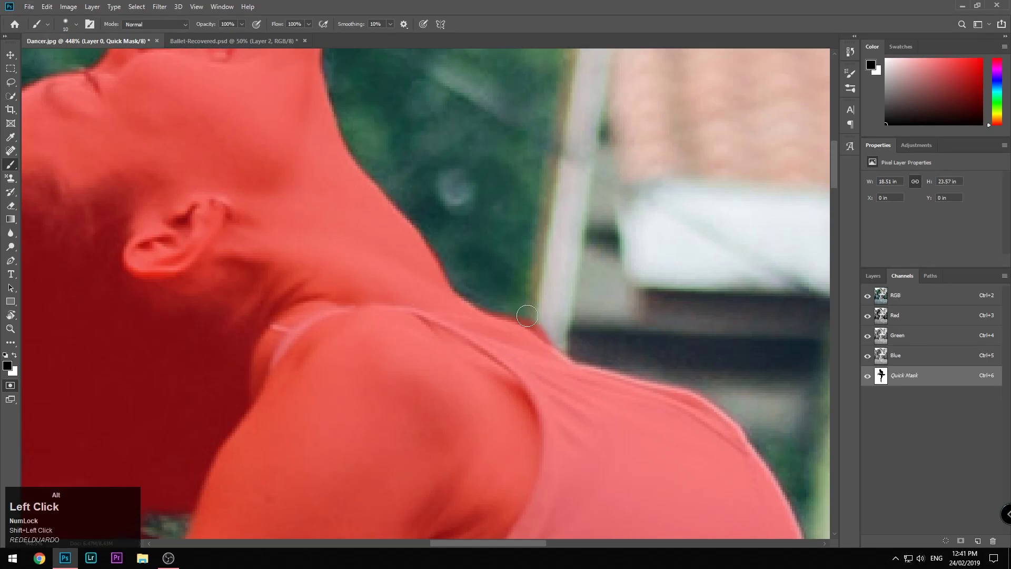
{"action": "key", "text": "x"}
{"action": "left_click_drag", "start_coordinate": [506, 304], "coordinate": [549, 329]}
{"action": "key", "text": "x"}
Follow the front of the bodice down to the tutu and trim stray mask from its edge with white.
{"action": "left_click_drag", "start_coordinate": [604, 361], "coordinate": [305, 92]}
{"action": "left_click_drag", "start_coordinate": [582, 375], "coordinate": [569, 190]}
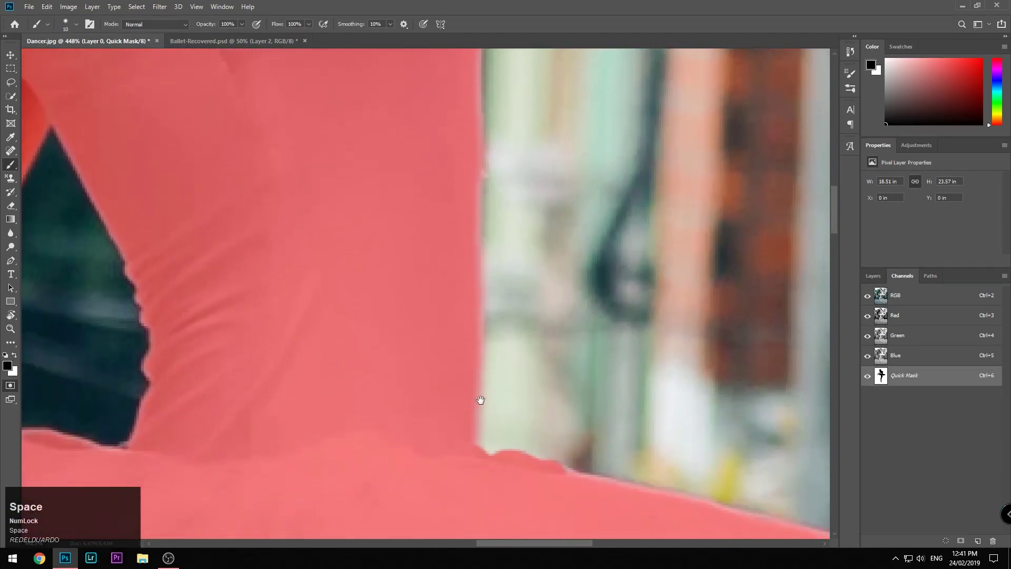
{"action": "left_click_drag", "start_coordinate": [483, 390], "coordinate": [458, 442]}
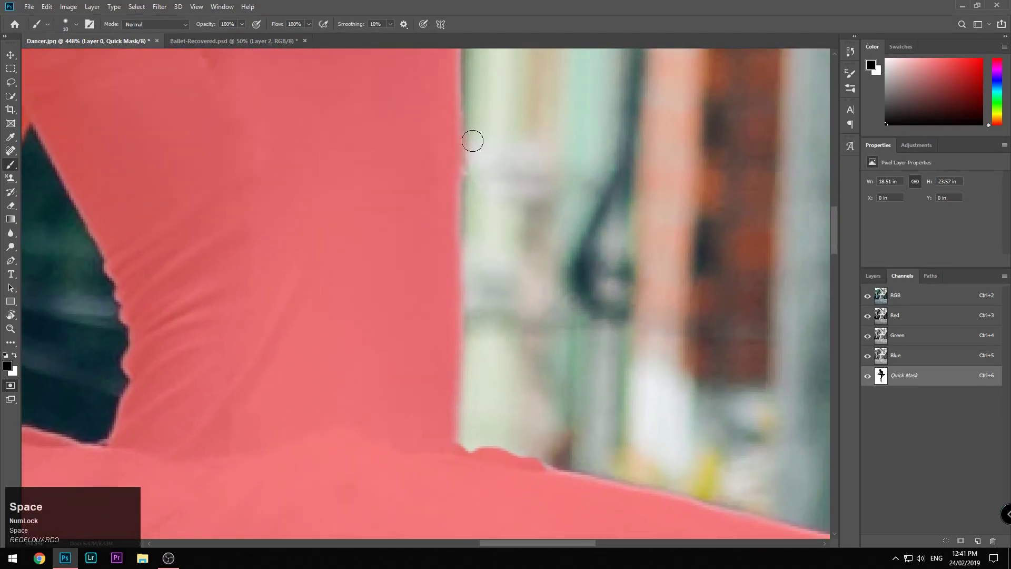
{"action": "key", "text": "x"}
{"action": "mouse_move", "coordinate": [472, 143]}
{"action": "left_mouse_down"}
{"action": "mouse_move", "coordinate": [469, 185]}
{"action": "mouse_move", "coordinate": [449, 192]}
{"action": "mouse_move", "coordinate": [449, 207]}
{"action": "left_mouse_up"}
{"action": "scroll", "coordinate": [481, 224], "scroll_direction": "down", "scroll_amount": 1}
{"action": "key", "text": "x"}
Review the whole masked dancer, return to the layer list and exit Quick Mask mode to restore the corrected selection.
{"action": "scroll", "coordinate": [448, 207], "scroll_direction": "down", "scroll_amount": 3}
{"action": "scroll", "coordinate": [445, 207], "scroll_direction": "down", "scroll_amount": 19}
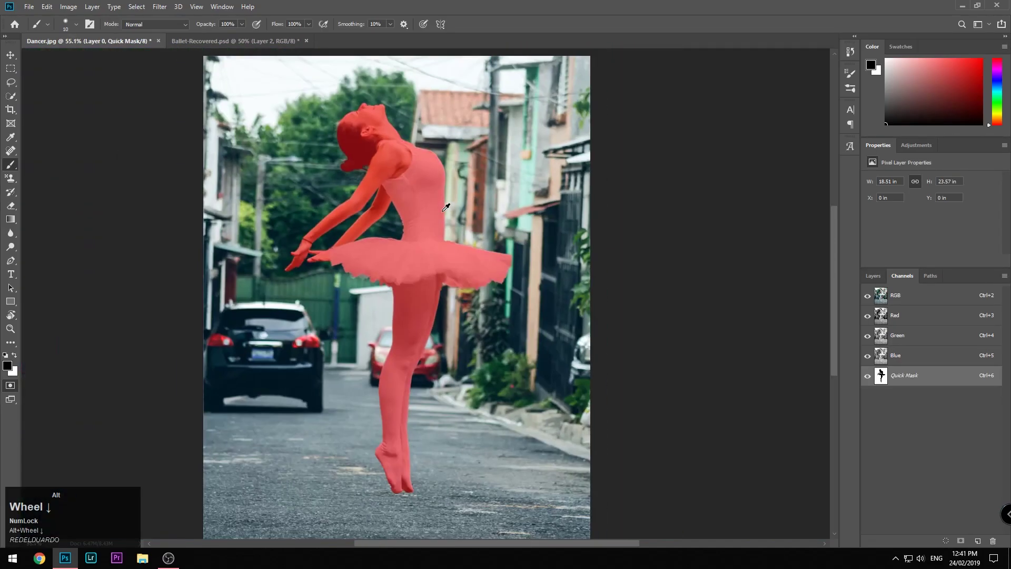
{"action": "scroll", "coordinate": [445, 207], "scroll_direction": "up", "scroll_amount": 3}
{"action": "scroll", "coordinate": [446, 207], "scroll_direction": "down", "scroll_amount": 1}
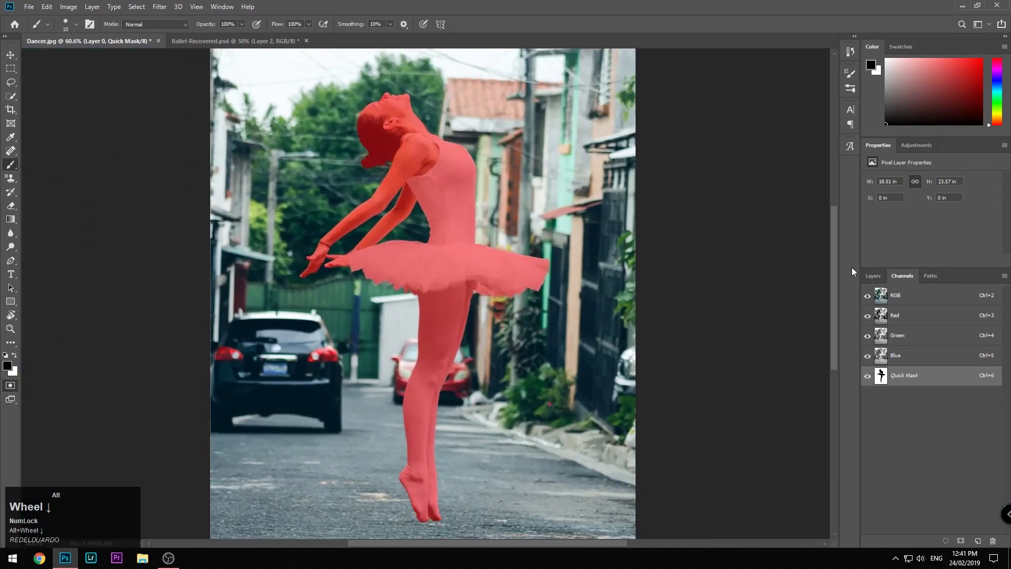
{"action": "left_click", "coordinate": [872, 276]}
{"action": "key", "text": "q"}
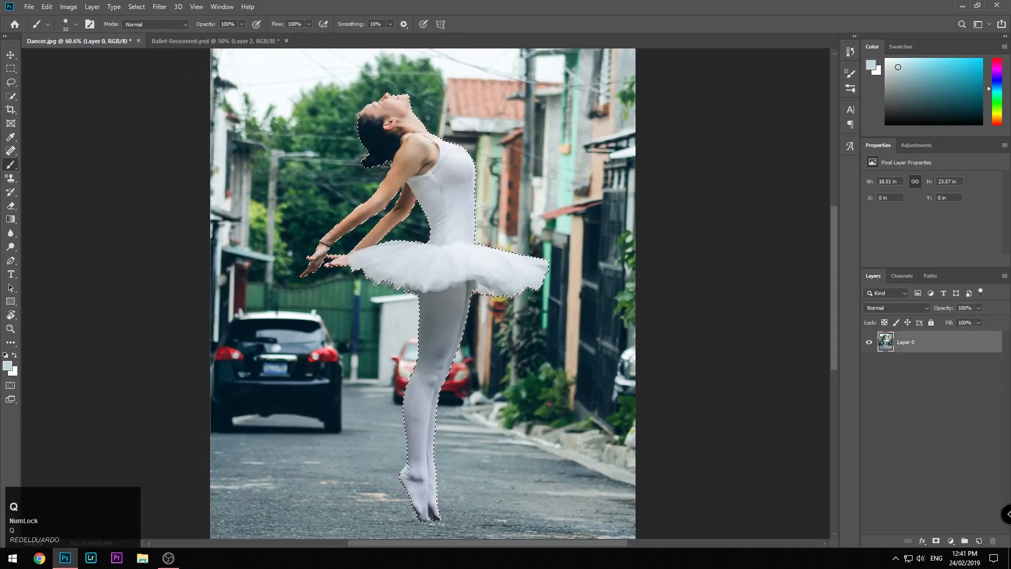
{"action": "scroll", "coordinate": [450, 221], "scroll_direction": "up", "scroll_amount": 4}
{"action": "scroll", "coordinate": [379, 211], "scroll_direction": "down", "scroll_amount": 7}
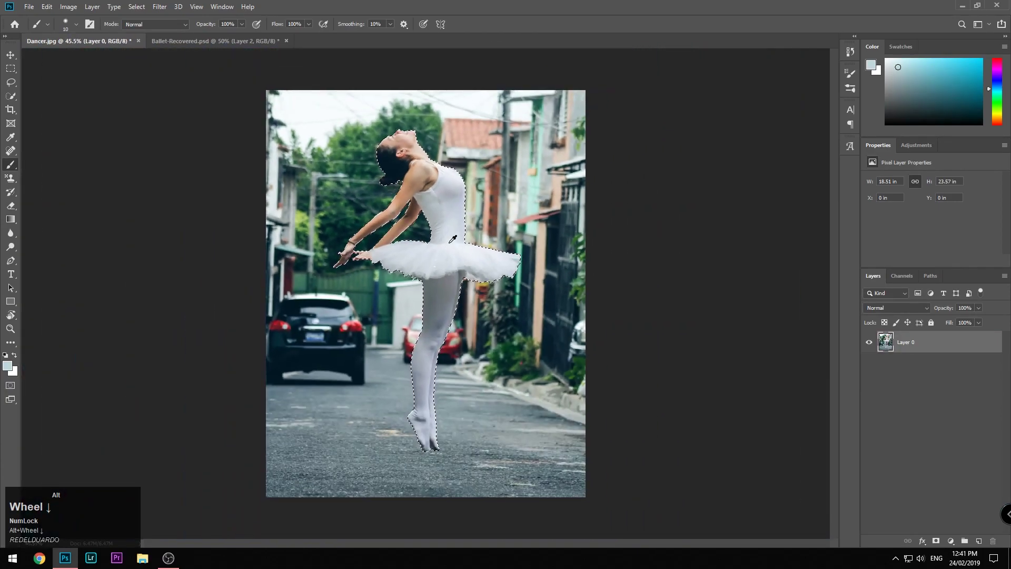
Convert the dancer selection into a layer mask on Layer 0.
{"action": "scroll", "coordinate": [876, 386], "scroll_direction": "up", "scroll_amount": 1}
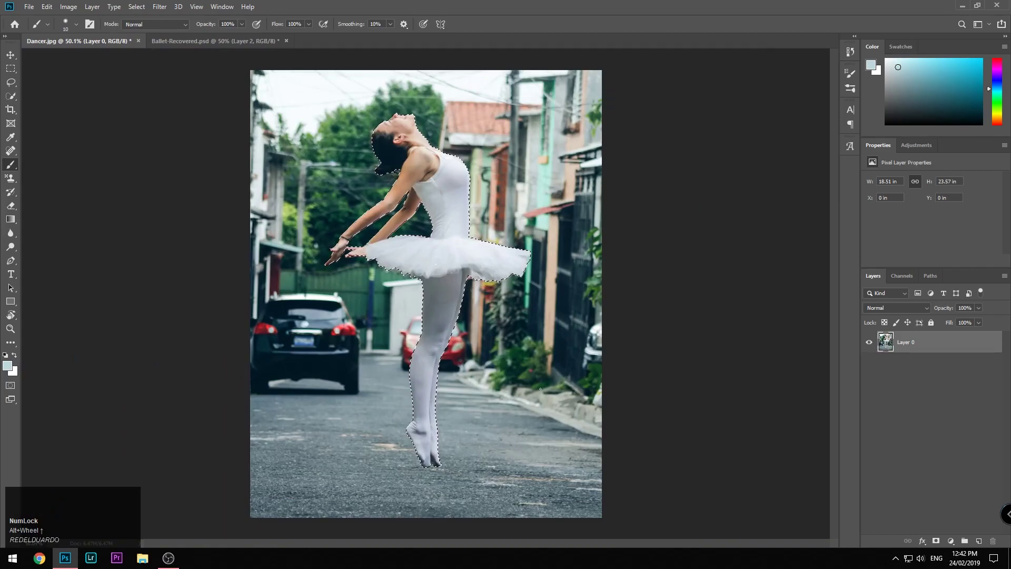
{"action": "left_click", "coordinate": [933, 542]}
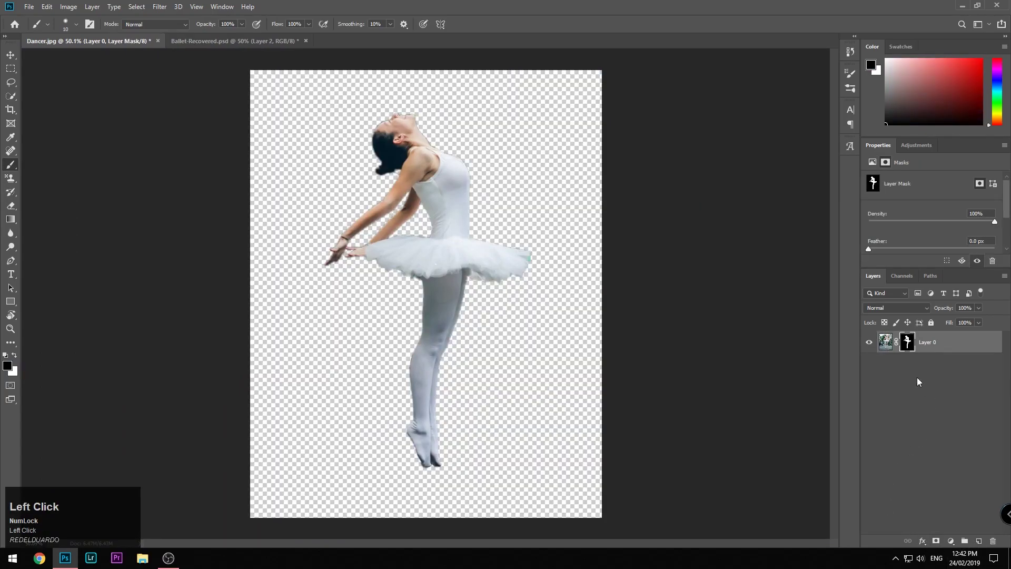
Paint black on the layer mask along the front of the neck down to the upper chest to remove the dark fringe.
{"action": "scroll", "coordinate": [484, 282], "scroll_direction": "up", "scroll_amount": 3}
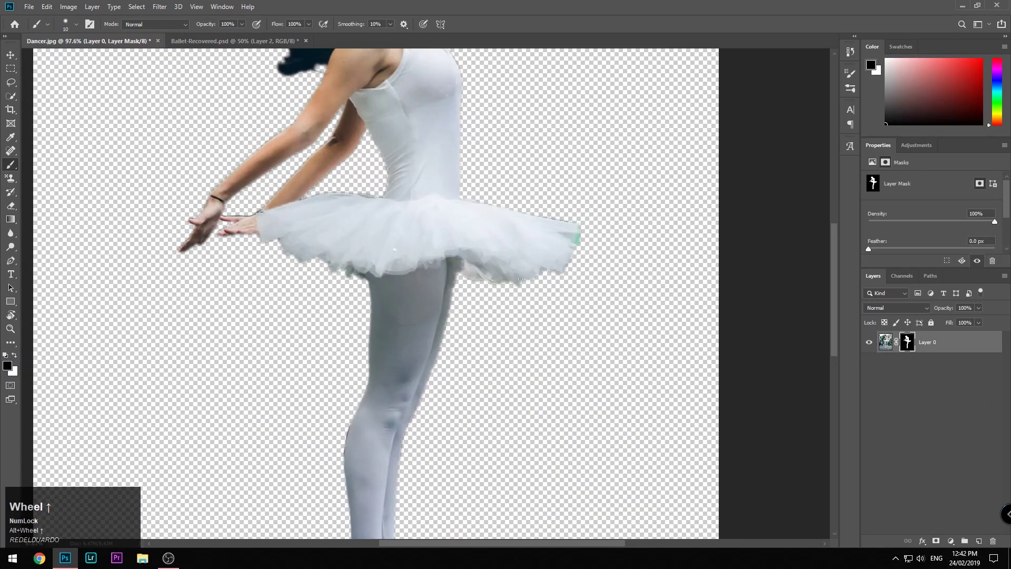
{"action": "left_click_drag", "start_coordinate": [440, 162], "coordinate": [479, 425]}
{"action": "scroll", "coordinate": [411, 262], "scroll_direction": "up", "scroll_amount": 5}
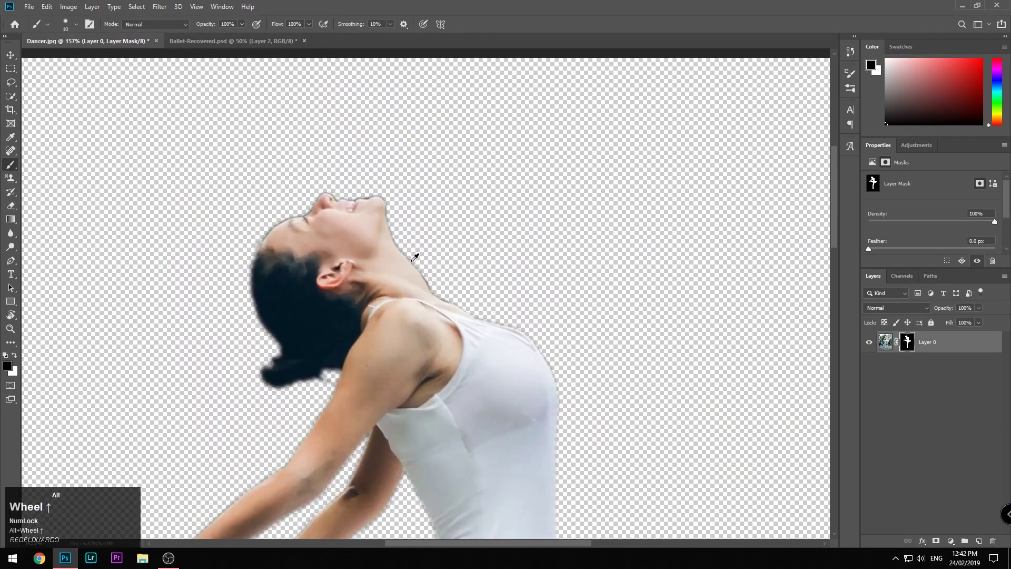
{"action": "scroll", "coordinate": [414, 257], "scroll_direction": "up", "scroll_amount": 3}
{"action": "key", "text": "e"}
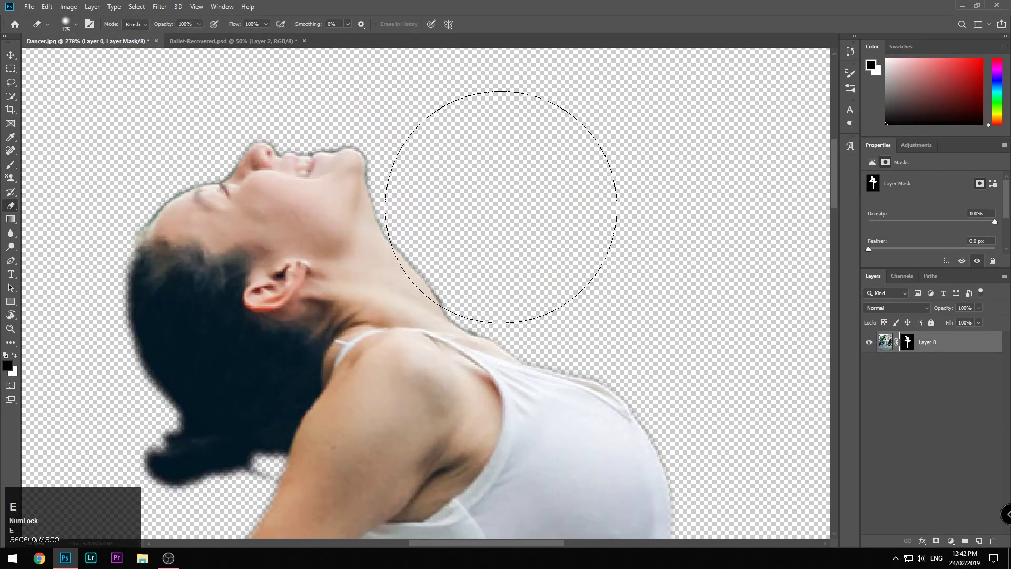
{"action": "key", "text": "b"}
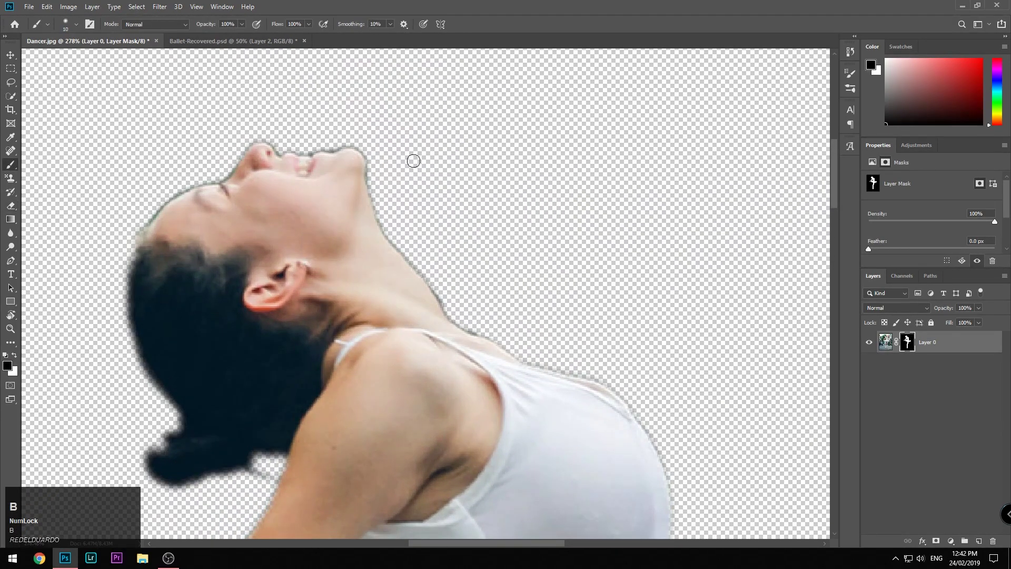
{"action": "key", "text": "x"}
{"action": "left_click", "coordinate": [372, 158]}
{"action": "key", "text": "x"}
{"action": "mouse_move", "coordinate": [373, 159]}
{"action": "left_mouse_down"}
{"action": "mouse_move", "coordinate": [391, 240]}
{"action": "mouse_move", "coordinate": [446, 304]}
{"action": "mouse_move", "coordinate": [485, 329]}
{"action": "left_mouse_up"}
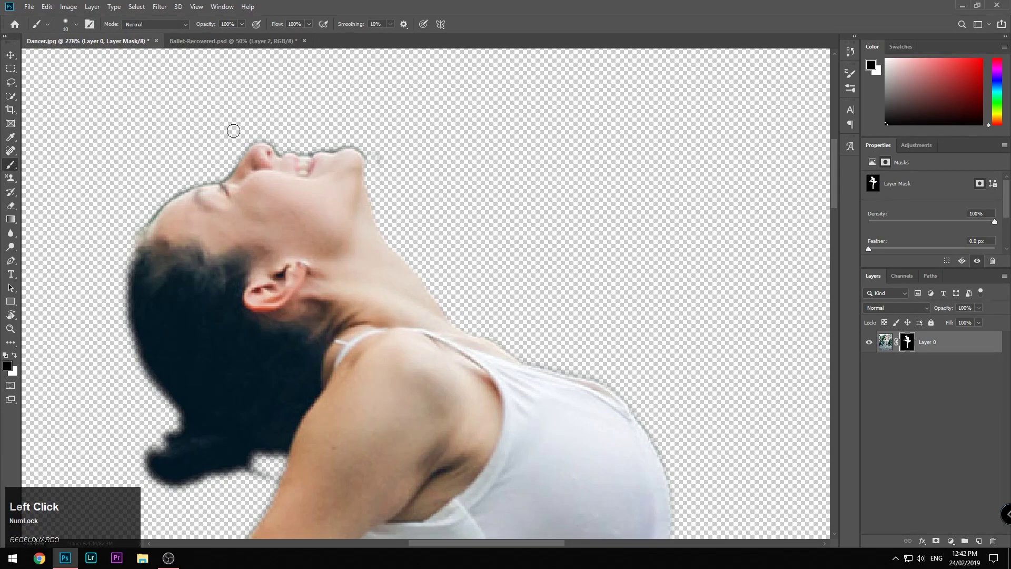
Mask out the remaining fringe along the forehead, nose, lips and chin with black.
{"action": "mouse_move", "coordinate": [135, 236]}
{"action": "left_mouse_down"}
{"action": "mouse_move", "coordinate": [147, 224]}
{"action": "mouse_move", "coordinate": [128, 228]}
{"action": "mouse_move", "coordinate": [171, 194]}
{"action": "left_mouse_up"}
{"action": "key", "text": "ctrl+z"}
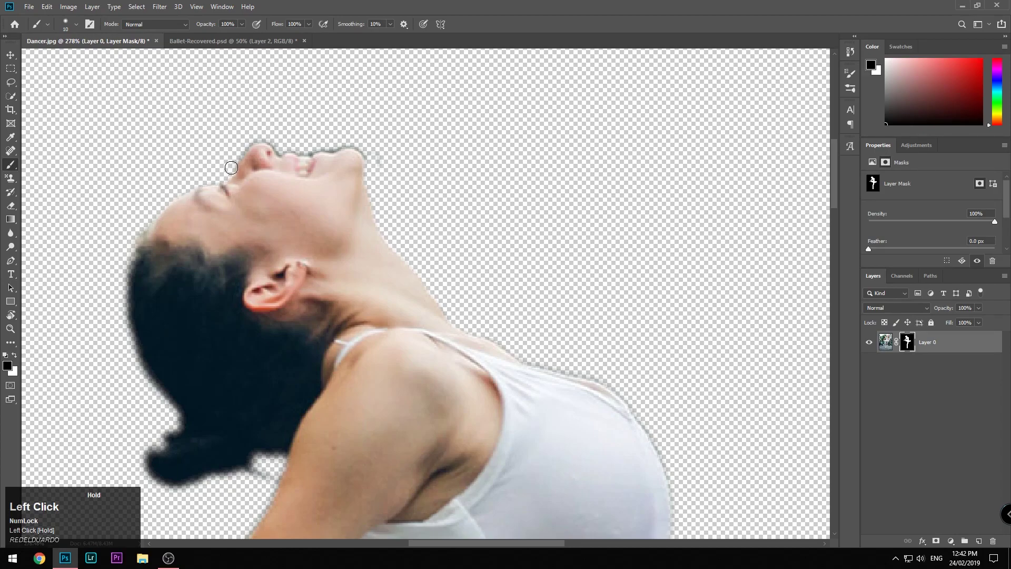
{"action": "mouse_move", "coordinate": [235, 160]}
{"action": "left_mouse_down"}
{"action": "mouse_move", "coordinate": [262, 134]}
{"action": "mouse_move", "coordinate": [280, 151]}
{"action": "mouse_move", "coordinate": [294, 136]}
{"action": "mouse_move", "coordinate": [294, 148]}
{"action": "mouse_move", "coordinate": [346, 141]}
{"action": "mouse_move", "coordinate": [378, 163]}
{"action": "left_mouse_up"}
{"action": "scroll", "coordinate": [398, 203], "scroll_direction": "up", "scroll_amount": 2}
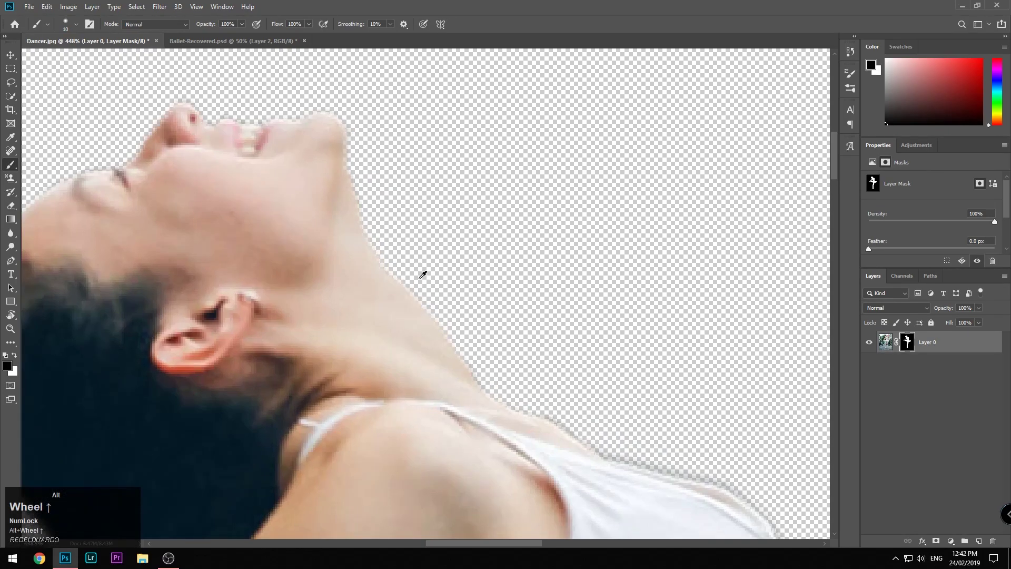
Clean the upper edge of the front forearm from wrist to elbow on the layer mask with a straight black stroke.
{"action": "scroll", "coordinate": [418, 276], "scroll_direction": "down", "scroll_amount": 5}
{"action": "key", "text": "space"}
{"action": "mouse_move", "coordinate": [418, 426]}
{"action": "left_mouse_down"}
{"action": "mouse_move", "coordinate": [438, 40]}
{"action": "mouse_move", "coordinate": [425, 194]}
{"action": "left_mouse_up"}
{"action": "left_click_drag", "start_coordinate": [335, 200], "coordinate": [316, 214]}
{"action": "scroll", "coordinate": [302, 224], "scroll_direction": "up", "scroll_amount": 3}
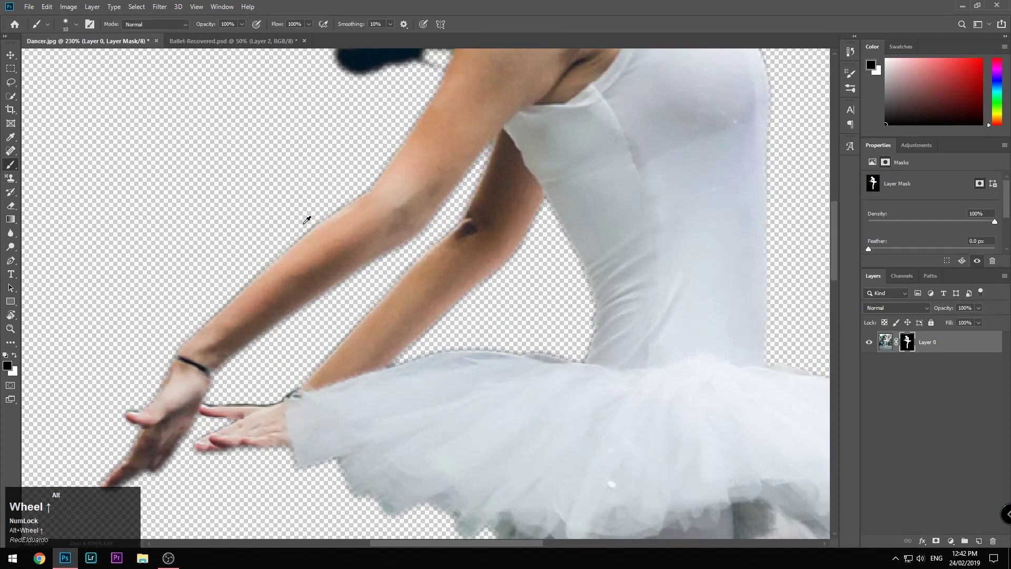
{"action": "left_click_drag", "start_coordinate": [166, 347], "coordinate": [311, 234]}
{"action": "key", "text": "ctrl+z"}
{"action": "left_click", "coordinate": [349, 199], "text": "shift"}
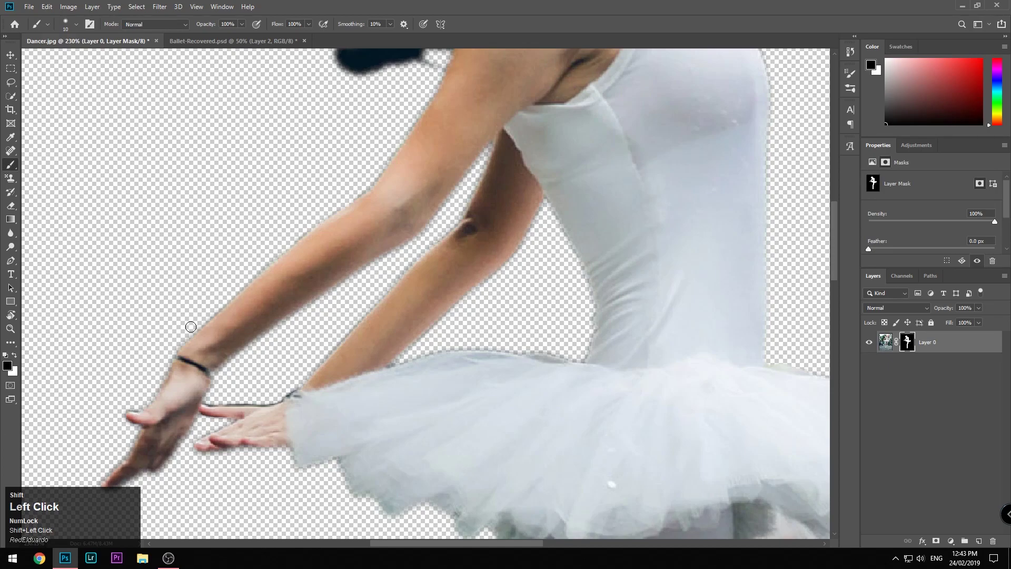
Mask the dark line above the rear hand's fingers and the fringe around the front hand's thumb and fingertips.
{"action": "left_click_drag", "start_coordinate": [527, 356], "coordinate": [531, 248]}
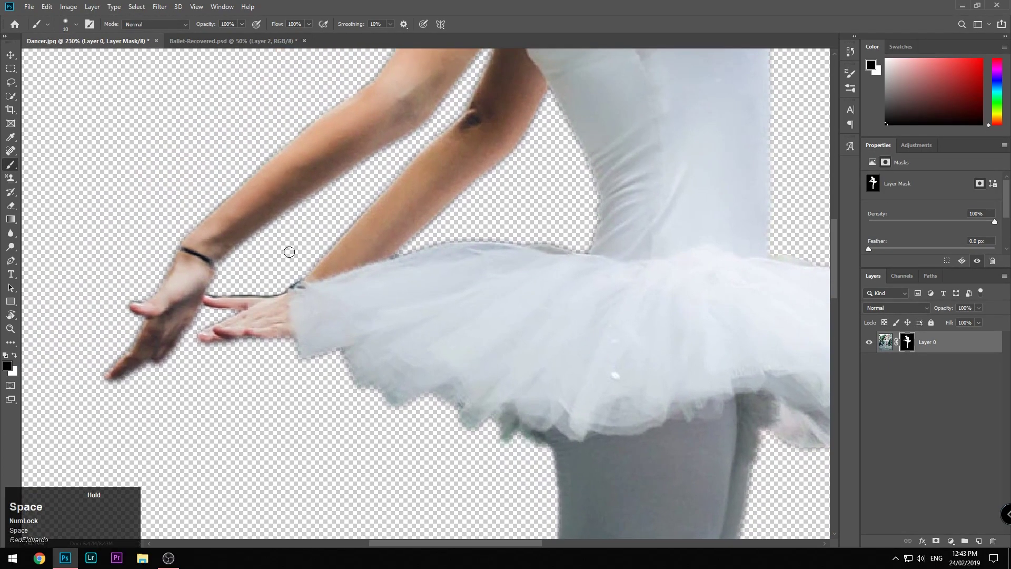
{"action": "left_click", "coordinate": [210, 290]}
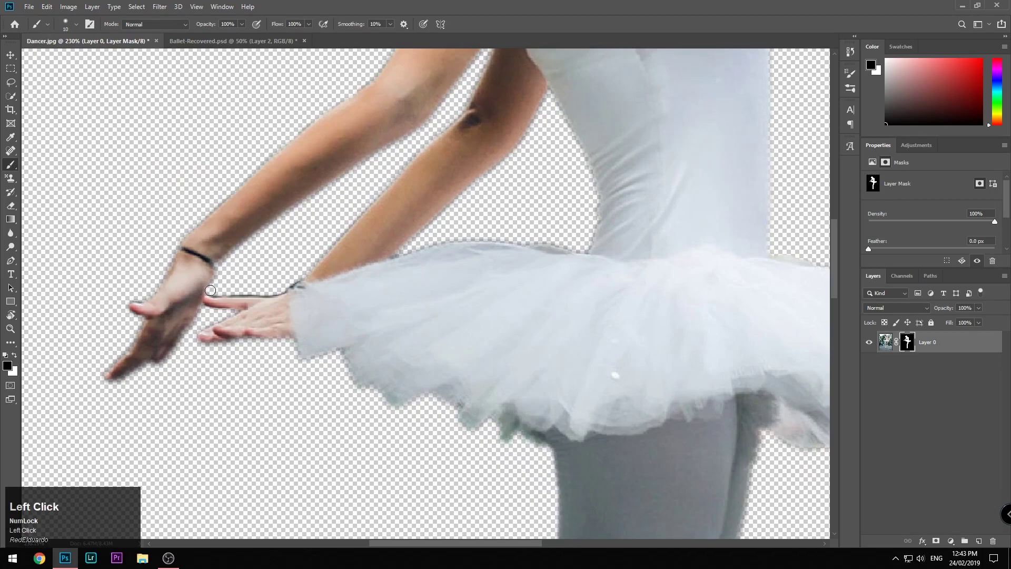
{"action": "left_click", "coordinate": [272, 291], "text": "shift"}
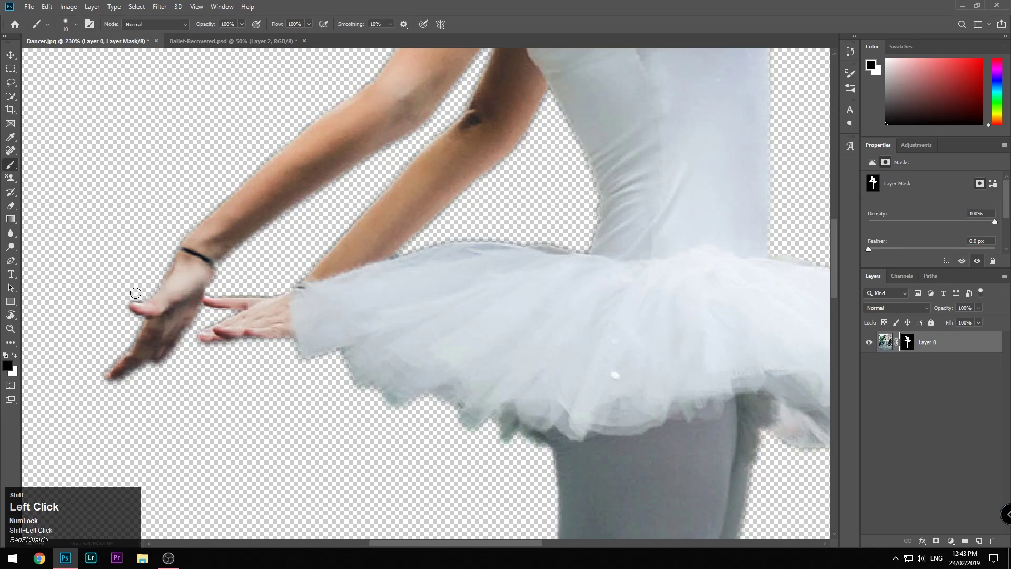
{"action": "left_click_drag", "start_coordinate": [135, 296], "coordinate": [134, 296]}
{"action": "left_click", "coordinate": [134, 329], "text": "shift"}
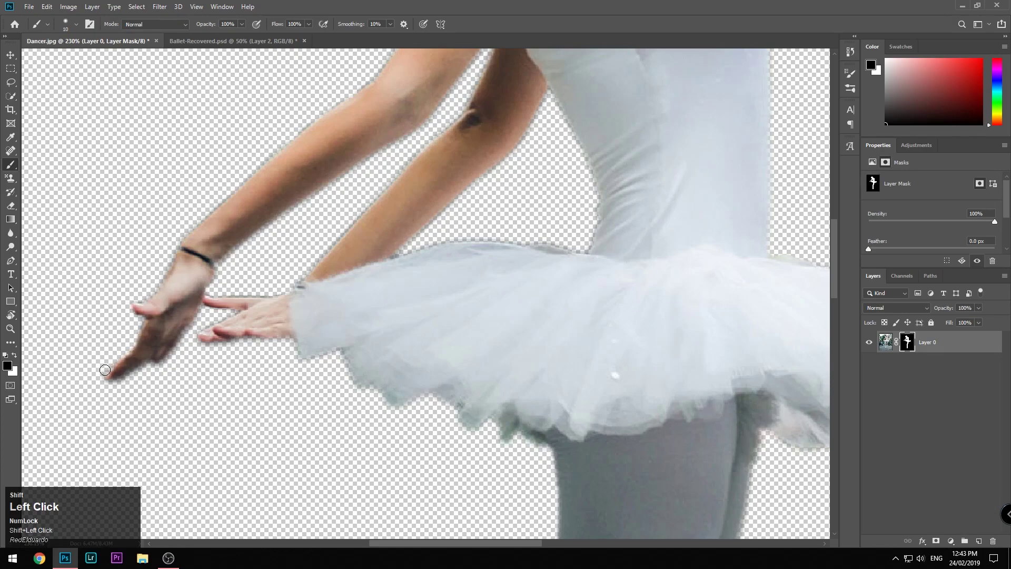
{"action": "left_click", "coordinate": [111, 386]}
{"action": "left_click_drag", "start_coordinate": [112, 386], "coordinate": [138, 371]}
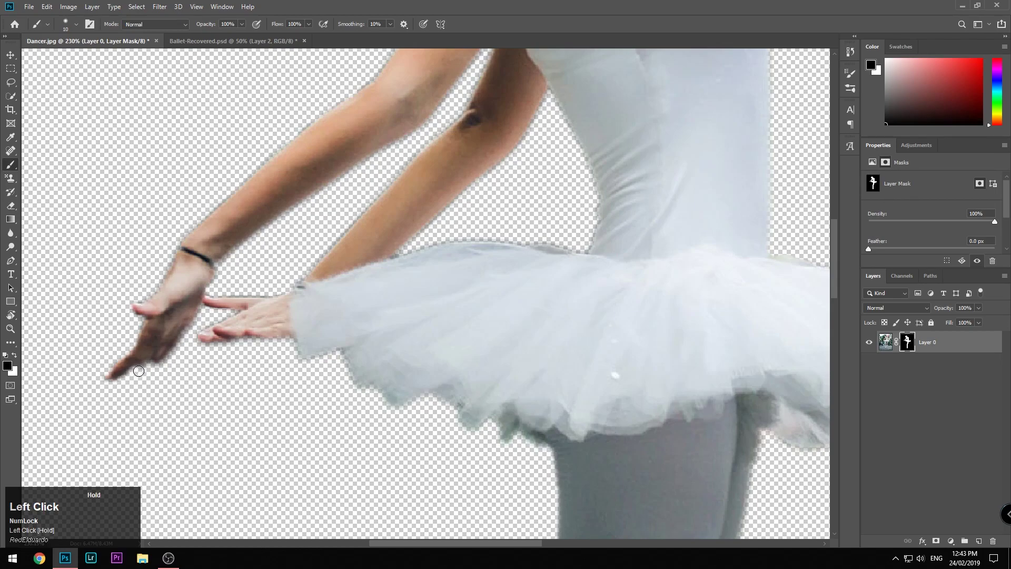
Remove the leftover background along the shin, the back of the knee and the thigh edges on the layer mask.
{"action": "scroll", "coordinate": [295, 369], "scroll_direction": "down", "scroll_amount": 6}
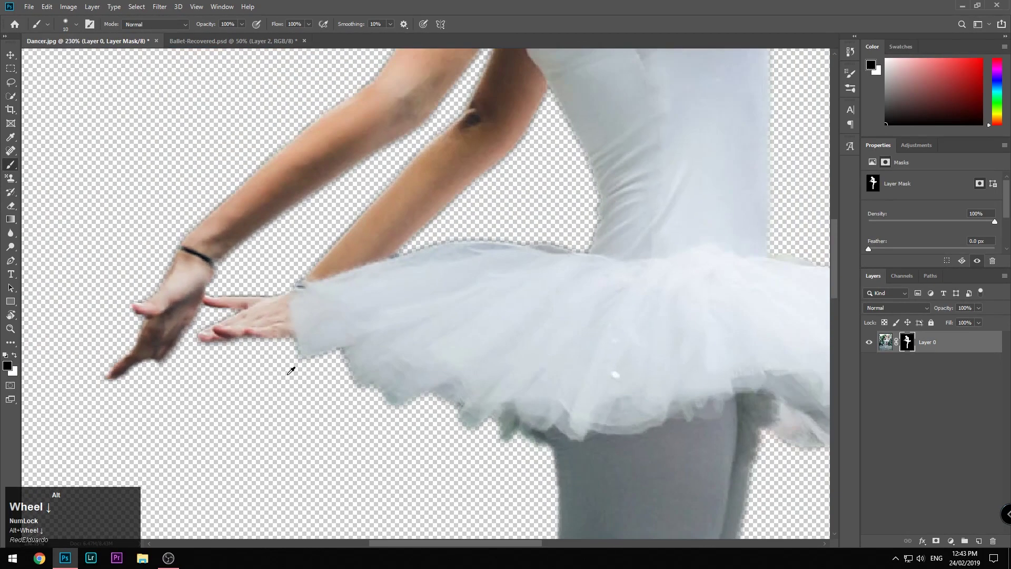
{"action": "scroll", "coordinate": [376, 452], "scroll_direction": "up", "scroll_amount": 4}
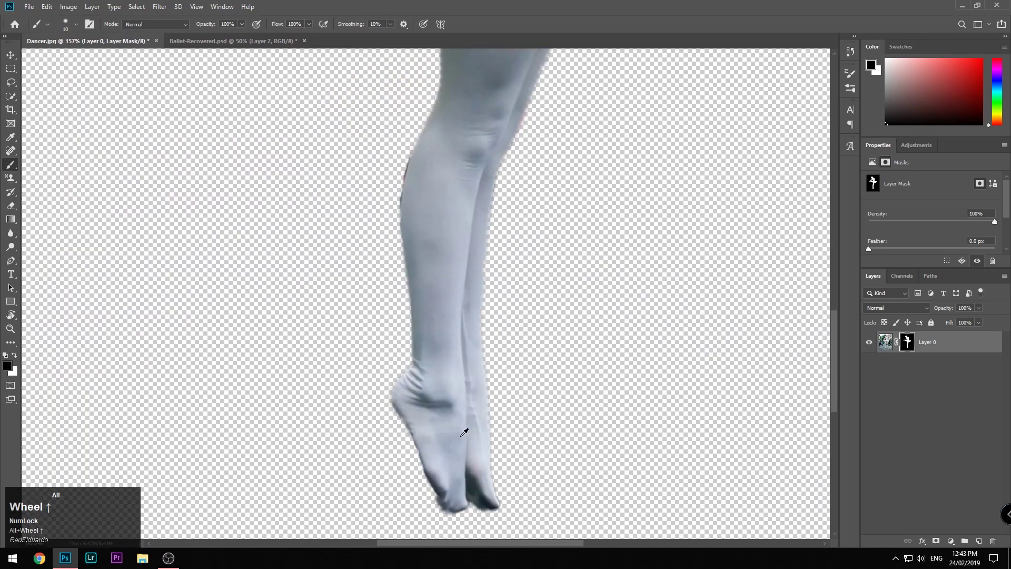
{"action": "scroll", "coordinate": [412, 145], "scroll_direction": "up", "scroll_amount": 3}
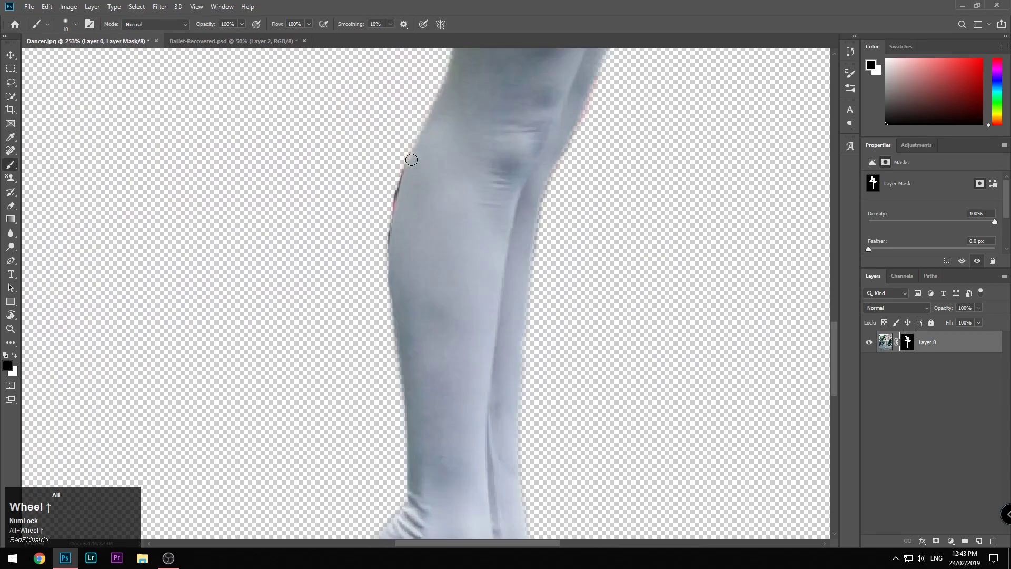
{"action": "left_click_drag", "start_coordinate": [408, 147], "coordinate": [377, 271]}
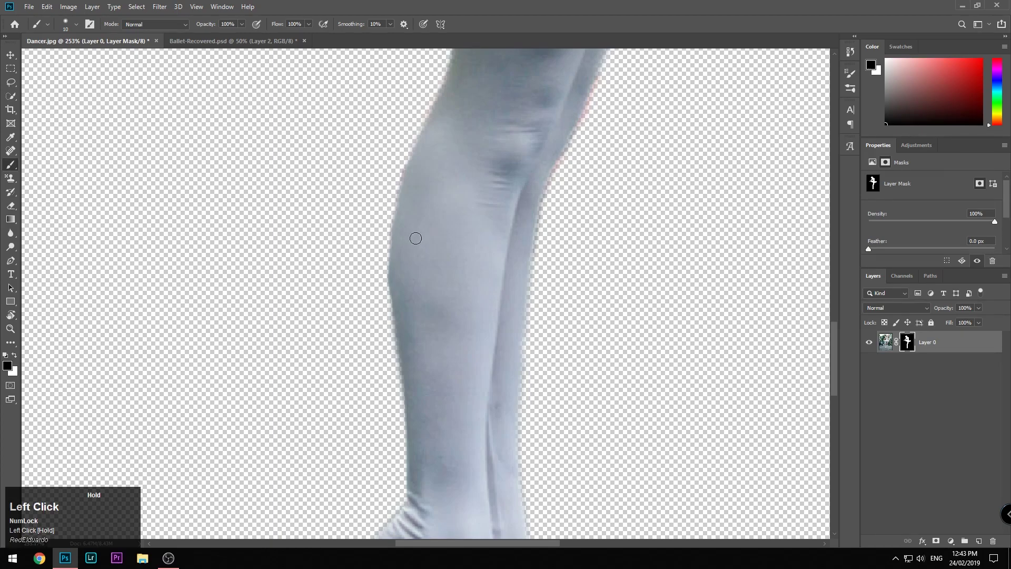
{"action": "mouse_move", "coordinate": [577, 182]}
{"action": "left_mouse_down"}
{"action": "mouse_move", "coordinate": [494, 332]}
{"action": "mouse_move", "coordinate": [482, 393]}
{"action": "left_mouse_up"}
{"action": "mouse_move", "coordinate": [519, 235]}
{"action": "left_mouse_down"}
{"action": "mouse_move", "coordinate": [521, 253]}
{"action": "mouse_move", "coordinate": [453, 416]}
{"action": "left_mouse_up"}
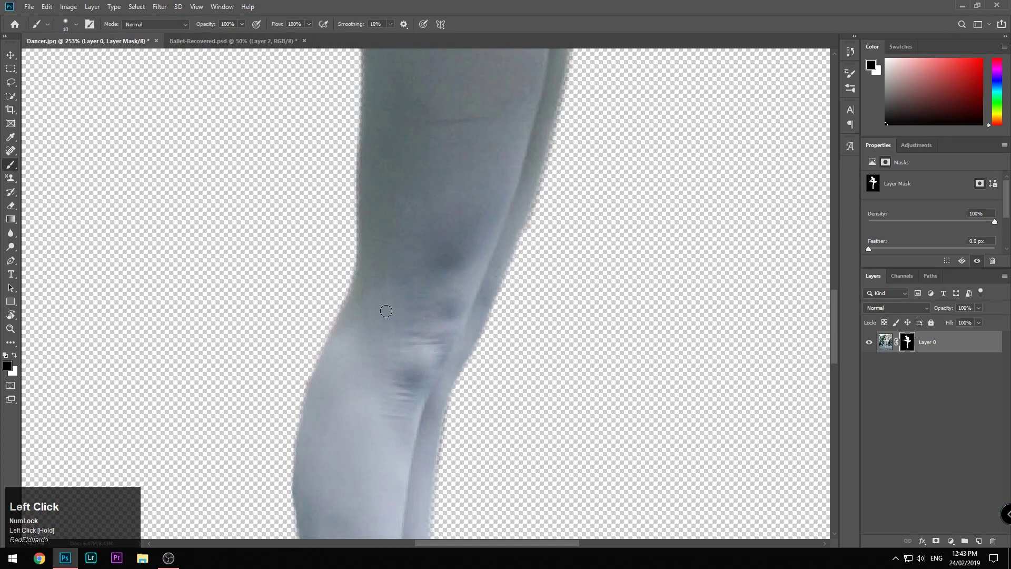
{"action": "mouse_move", "coordinate": [293, 417]}
{"action": "left_mouse_down"}
{"action": "mouse_move", "coordinate": [342, 303]}
{"action": "mouse_move", "coordinate": [349, 258]}
{"action": "left_mouse_up"}
Paint away the dark green remnants under the tutu's lower edge beside the front thigh.
{"action": "scroll", "coordinate": [344, 311], "scroll_direction": "up", "scroll_amount": 5}
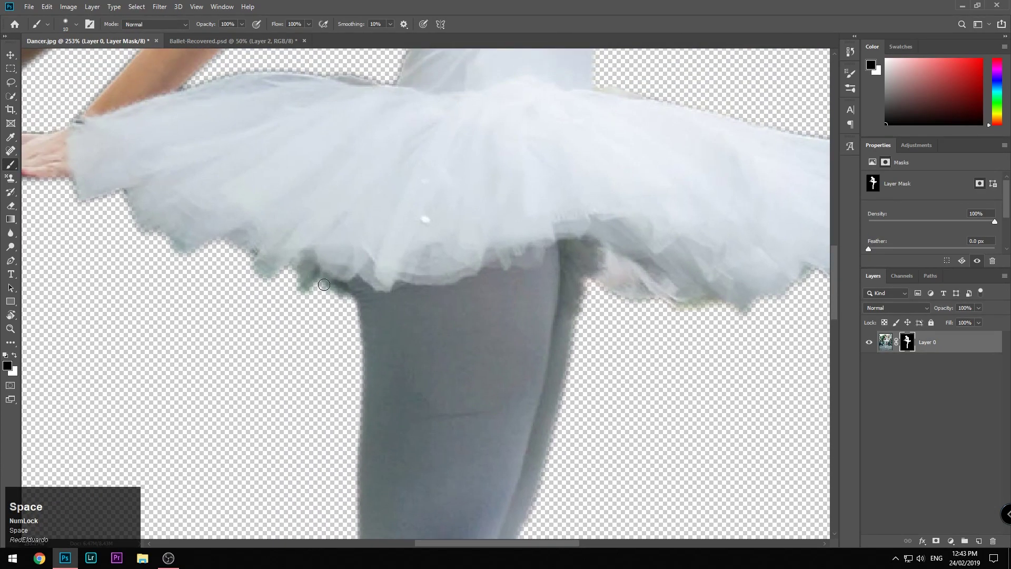
{"action": "mouse_move", "coordinate": [341, 308]}
{"action": "left_mouse_down"}
{"action": "mouse_move", "coordinate": [317, 278]}
{"action": "mouse_move", "coordinate": [303, 288]}
{"action": "mouse_move", "coordinate": [350, 293]}
{"action": "mouse_move", "coordinate": [347, 327]}
{"action": "mouse_move", "coordinate": [269, 301]}
{"action": "left_mouse_up"}
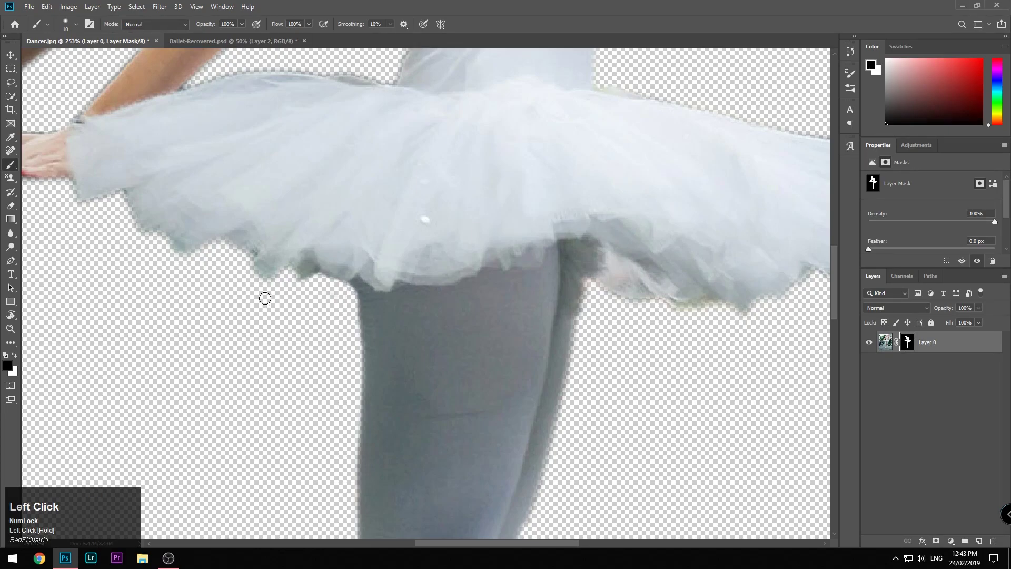
{"action": "mouse_move", "coordinate": [247, 251]}
{"action": "left_mouse_down"}
{"action": "mouse_move", "coordinate": [126, 230]}
{"action": "mouse_move", "coordinate": [113, 194]}
{"action": "mouse_move", "coordinate": [189, 186]}
{"action": "mouse_move", "coordinate": [347, 270]}
{"action": "left_mouse_up"}
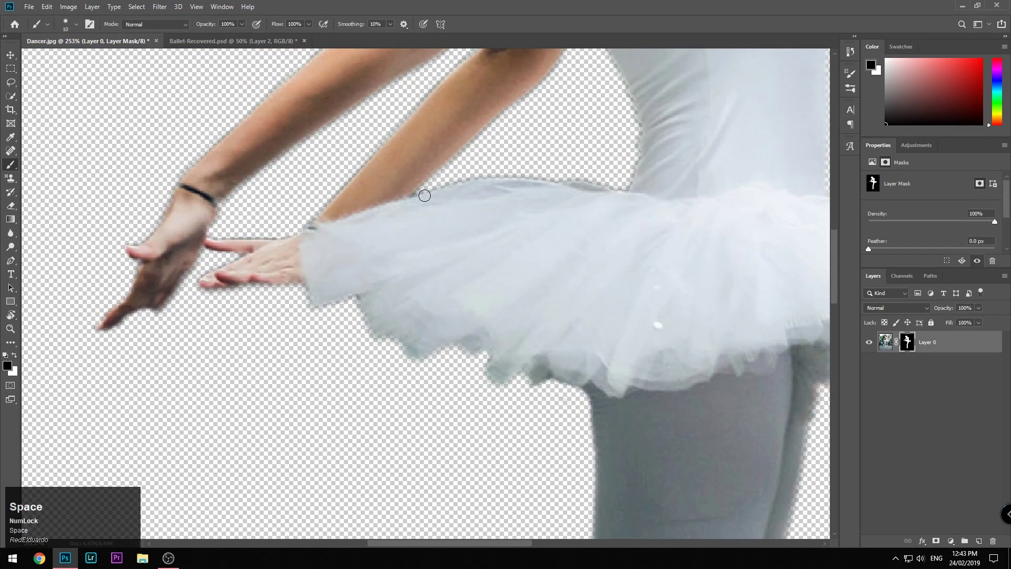
Trim the tutu's upper edge beside the rear arm with a smaller brush, and the line above the rear fingers with a larger one.
{"action": "key", "text": "bracketleft"}
{"action": "left_click_drag", "start_coordinate": [411, 196], "coordinate": [473, 175]}
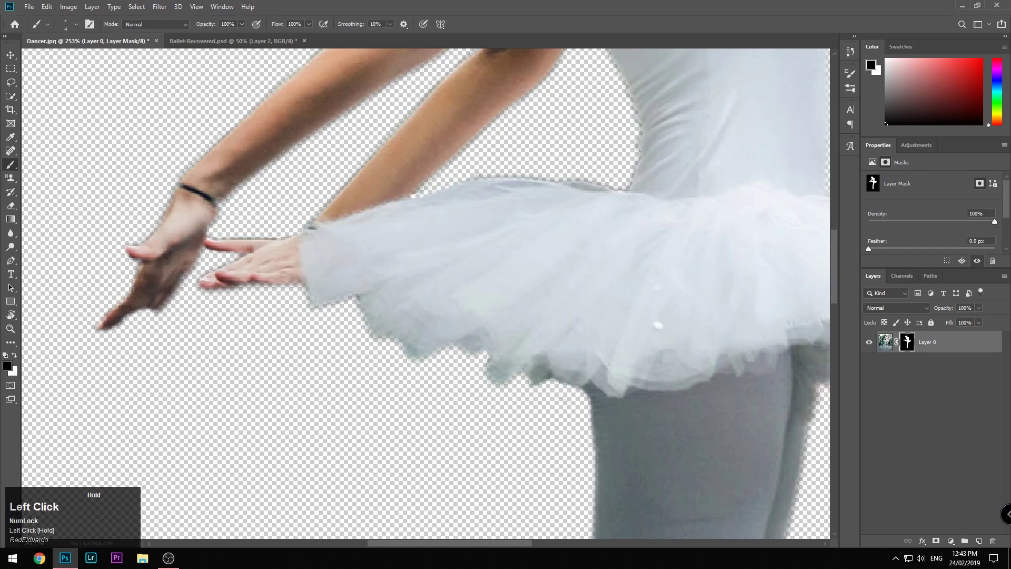
{"action": "key", "text": "bracketright"}
{"action": "key", "text": "bracketright"}
{"action": "key", "text": "bracketright"}
{"action": "key", "text": "bracketright"}
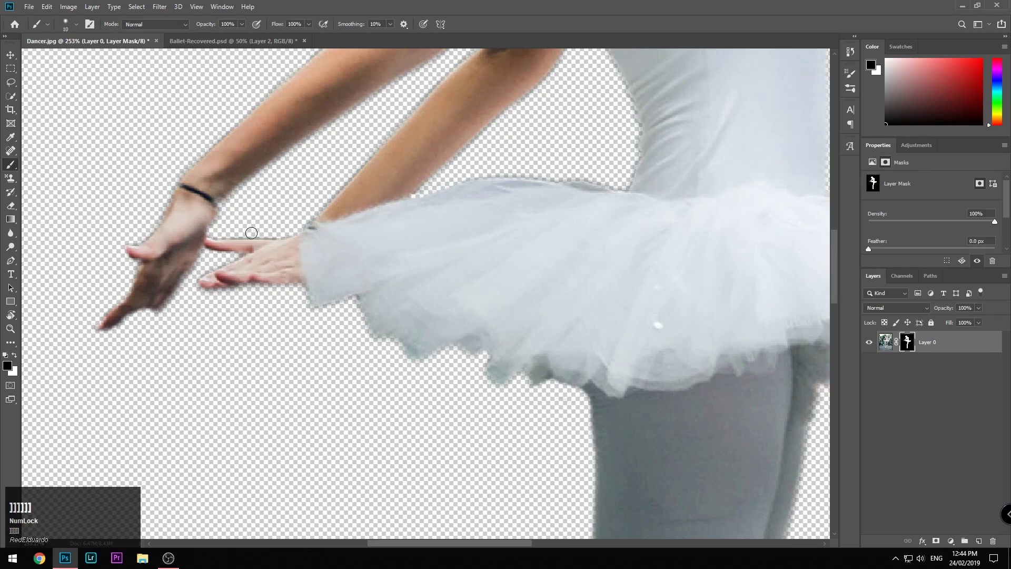
{"action": "left_click_drag", "start_coordinate": [212, 232], "coordinate": [224, 232]}
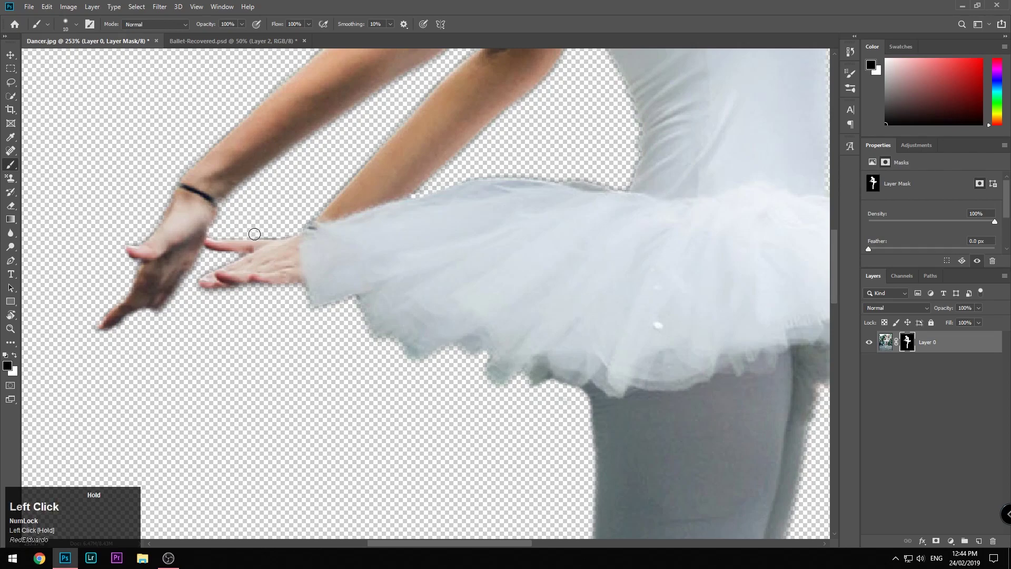
Mask the fringe along the tutu's far upper edge, the green patch at its tip and the coloured remnants underneath.
{"action": "key", "text": "space"}
{"action": "left_click_drag", "start_coordinate": [600, 359], "coordinate": [147, 98]}
{"action": "left_click_drag", "start_coordinate": [520, 156], "coordinate": [387, 281]}
{"action": "mouse_move", "coordinate": [554, 117]}
{"action": "left_mouse_down"}
{"action": "mouse_move", "coordinate": [565, 134]}
{"action": "mouse_move", "coordinate": [557, 232]}
{"action": "left_mouse_up"}
{"action": "key", "text": "space"}
{"action": "key", "text": "space"}
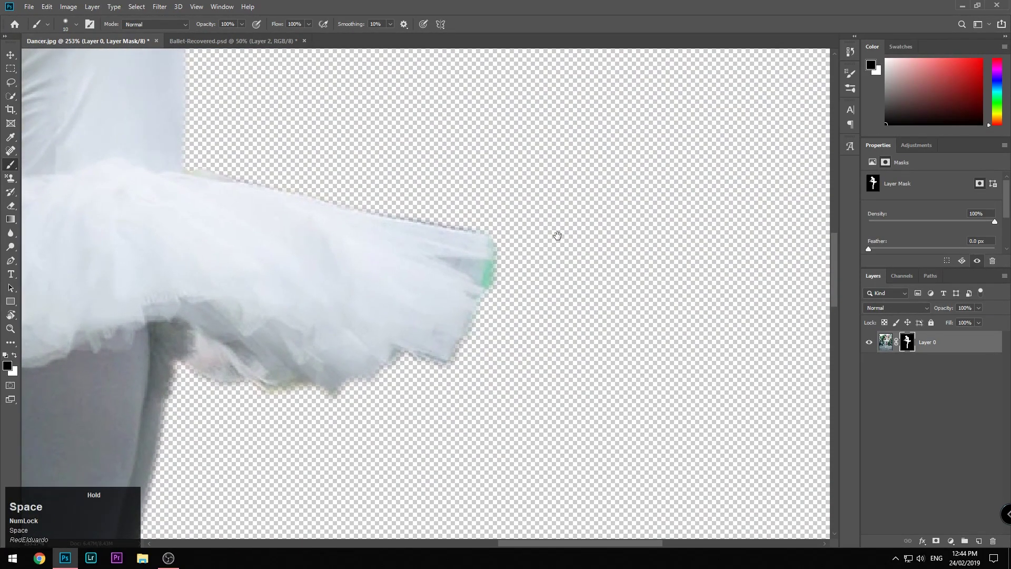
{"action": "mouse_move", "coordinate": [193, 159]}
{"action": "left_mouse_down"}
{"action": "mouse_move", "coordinate": [490, 281]}
{"action": "mouse_move", "coordinate": [489, 268]}
{"action": "mouse_move", "coordinate": [482, 284]}
{"action": "mouse_move", "coordinate": [494, 237]}
{"action": "mouse_move", "coordinate": [424, 206]}
{"action": "left_mouse_up"}
{"action": "mouse_move", "coordinate": [472, 333]}
{"action": "left_mouse_down"}
{"action": "mouse_move", "coordinate": [442, 369]}
{"action": "mouse_move", "coordinate": [396, 354]}
{"action": "mouse_move", "coordinate": [362, 383]}
{"action": "mouse_move", "coordinate": [379, 383]}
{"action": "mouse_move", "coordinate": [347, 401]}
{"action": "mouse_move", "coordinate": [298, 384]}
{"action": "mouse_move", "coordinate": [208, 387]}
{"action": "mouse_move", "coordinate": [172, 384]}
{"action": "left_mouse_up"}
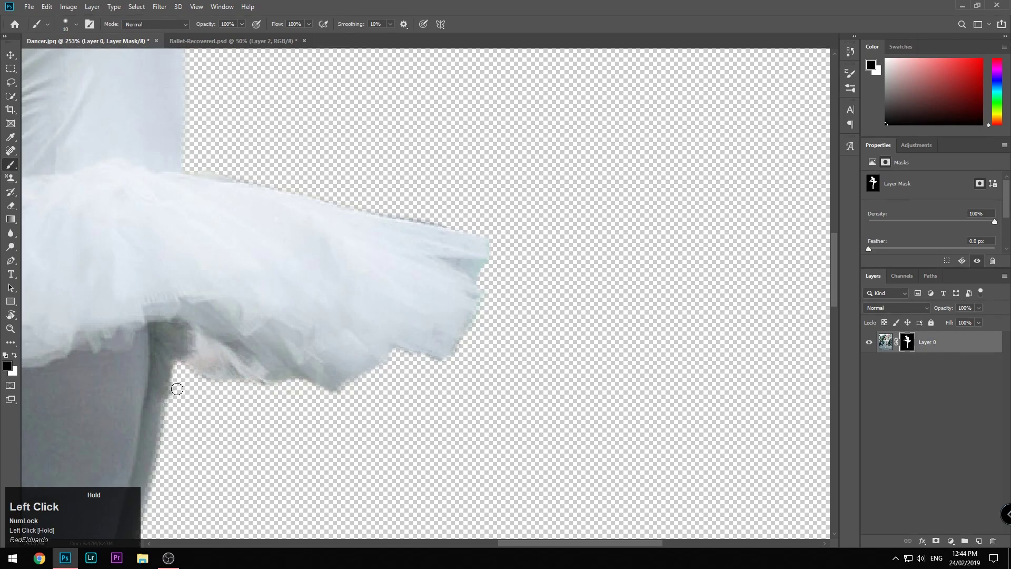
Check the whole cutout and touch up the mask edge at the front foot's toes with black.
{"action": "scroll", "coordinate": [300, 384], "scroll_direction": "down", "scroll_amount": 5}
{"action": "scroll", "coordinate": [301, 386], "scroll_direction": "down", "scroll_amount": 3}
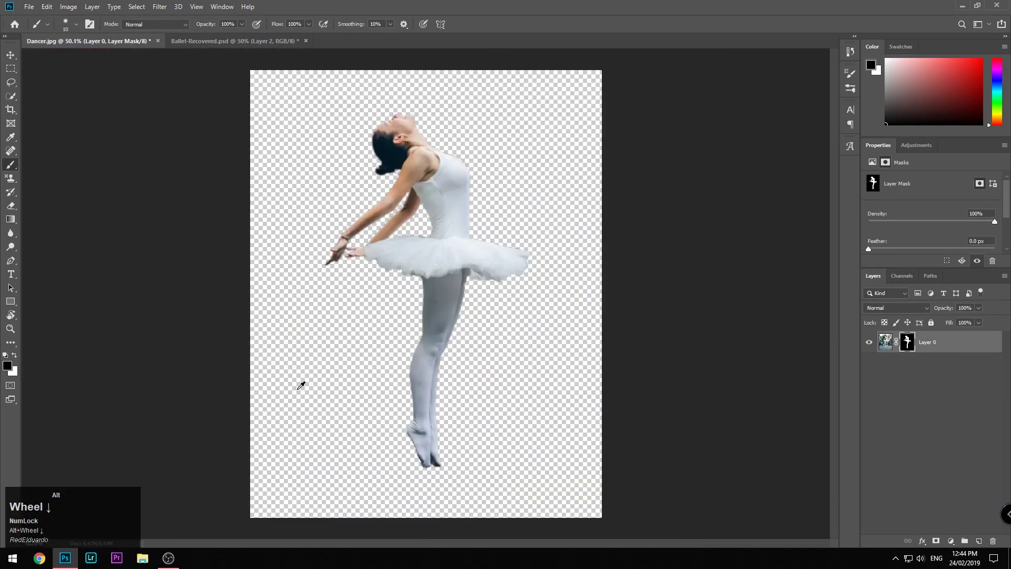
{"action": "scroll", "coordinate": [301, 385], "scroll_direction": "up", "scroll_amount": 4}
{"action": "left_click_drag", "start_coordinate": [444, 508], "coordinate": [441, 503]}
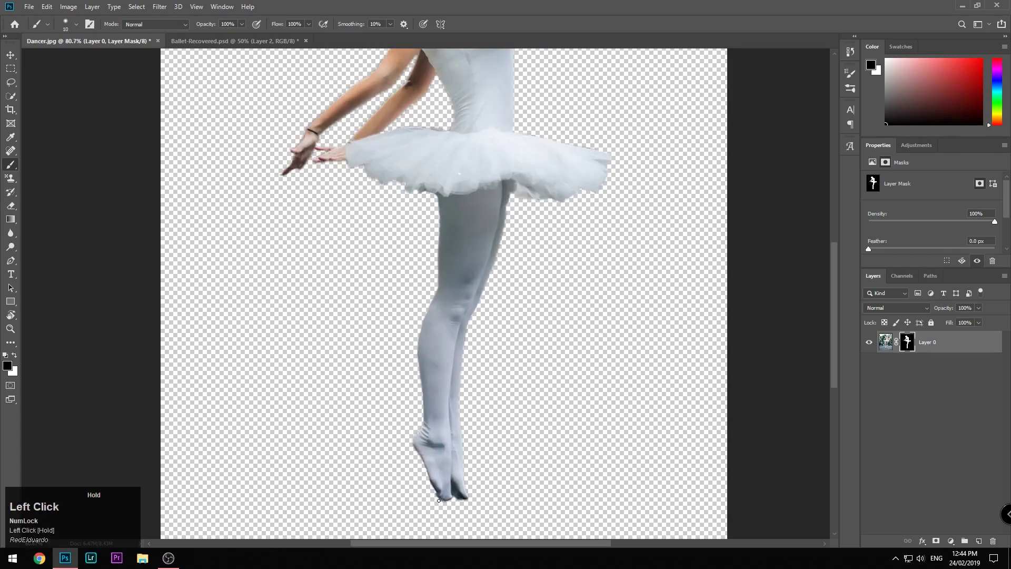
Add a new empty layer and place it below the masked dancer layer.
{"action": "scroll", "coordinate": [538, 480], "scroll_direction": "down", "scroll_amount": 3}
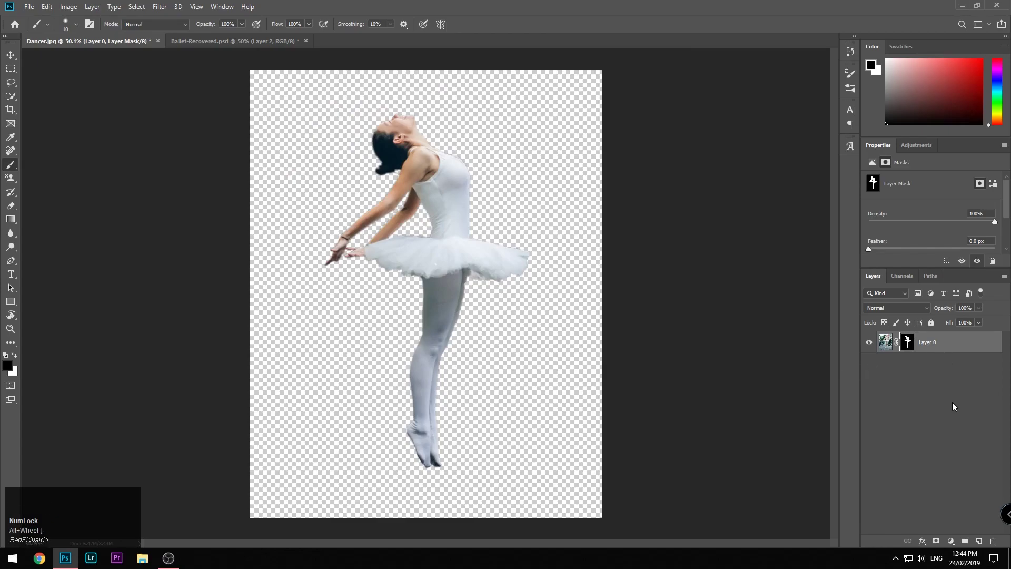
{"action": "left_click", "coordinate": [978, 541]}
{"action": "left_click_drag", "start_coordinate": [932, 348], "coordinate": [939, 416]}
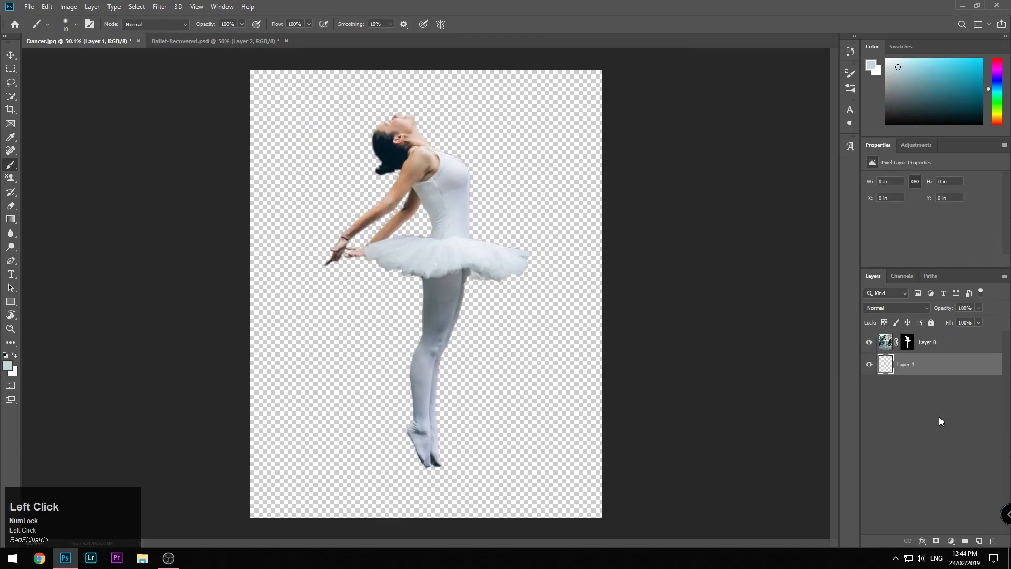
Try a solid light-blue fill on the new layer behind the dancer and undo it.
{"action": "key", "text": "shift+BackSpace"}
{"action": "key", "text": "Return"}
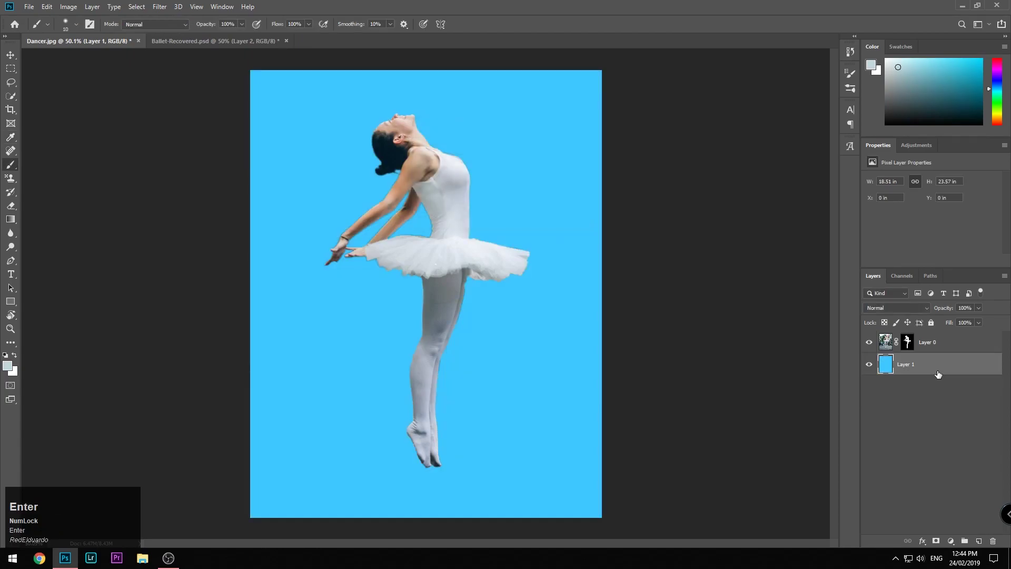
{"action": "key", "text": "ctrl+z"}
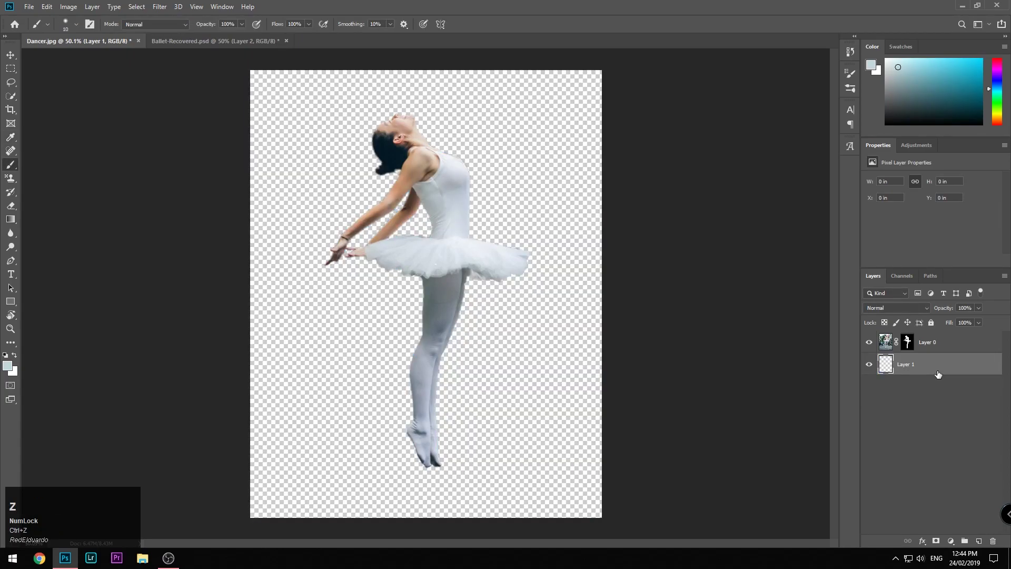
Fill the layer behind the dancer with white and touch up the mask edge on the rear thigh just below the tutu.
{"action": "key", "text": "ctrl+BackSpace"}
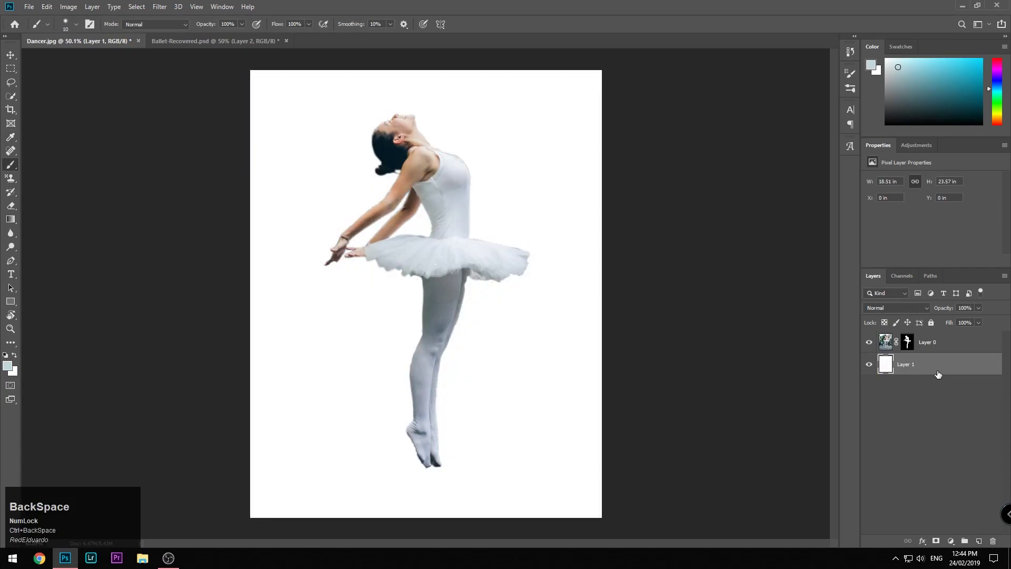
{"action": "scroll", "coordinate": [468, 290], "scroll_direction": "up", "scroll_amount": 5}
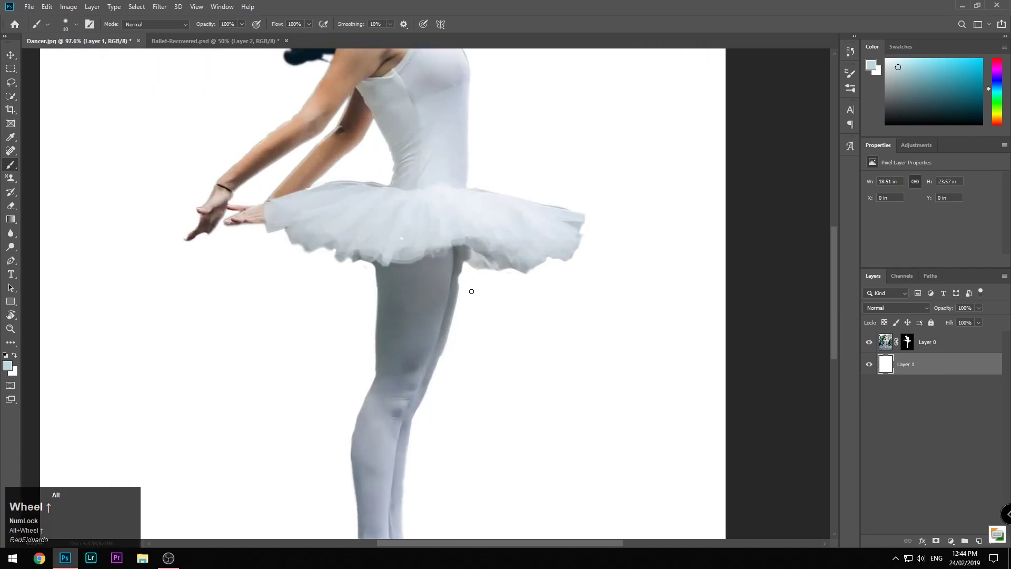
{"action": "left_click", "coordinate": [906, 341]}
{"action": "key", "text": "c"}
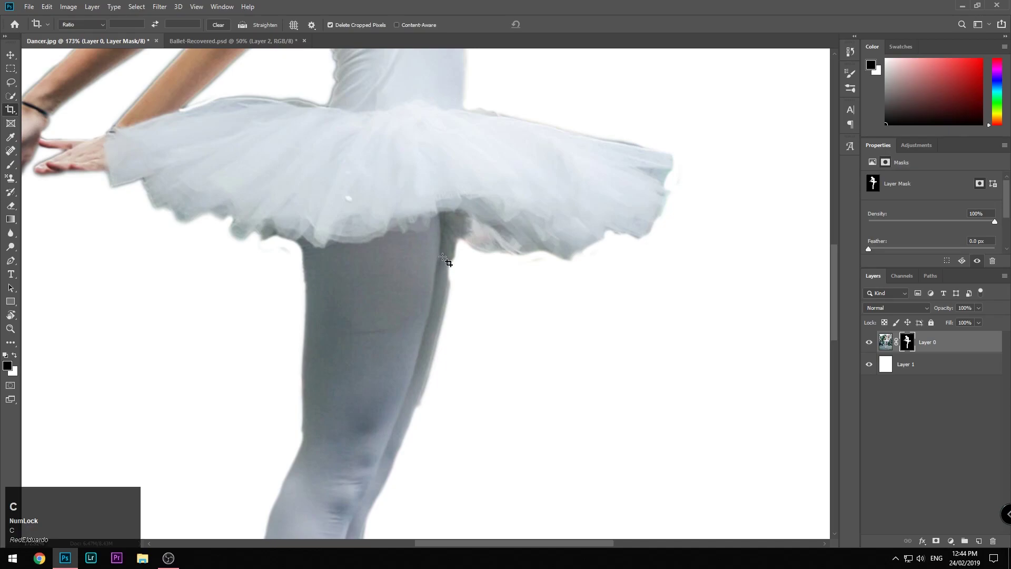
{"action": "key", "text": "b"}
{"action": "key", "text": "x"}
{"action": "left_click", "coordinate": [448, 266]}
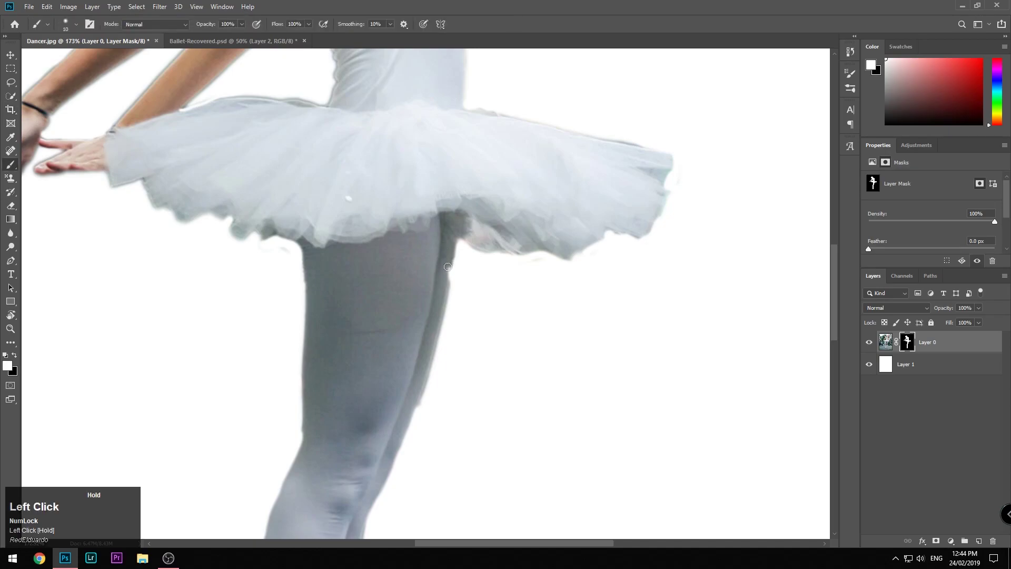
{"action": "key", "text": "x"}
{"action": "mouse_move", "coordinate": [445, 279]}
{"action": "left_mouse_down"}
{"action": "mouse_move", "coordinate": [456, 267]}
{"action": "mouse_move", "coordinate": [454, 276]}
{"action": "left_mouse_up"}
{"action": "scroll", "coordinate": [600, 325], "scroll_direction": "down", "scroll_amount": 6}
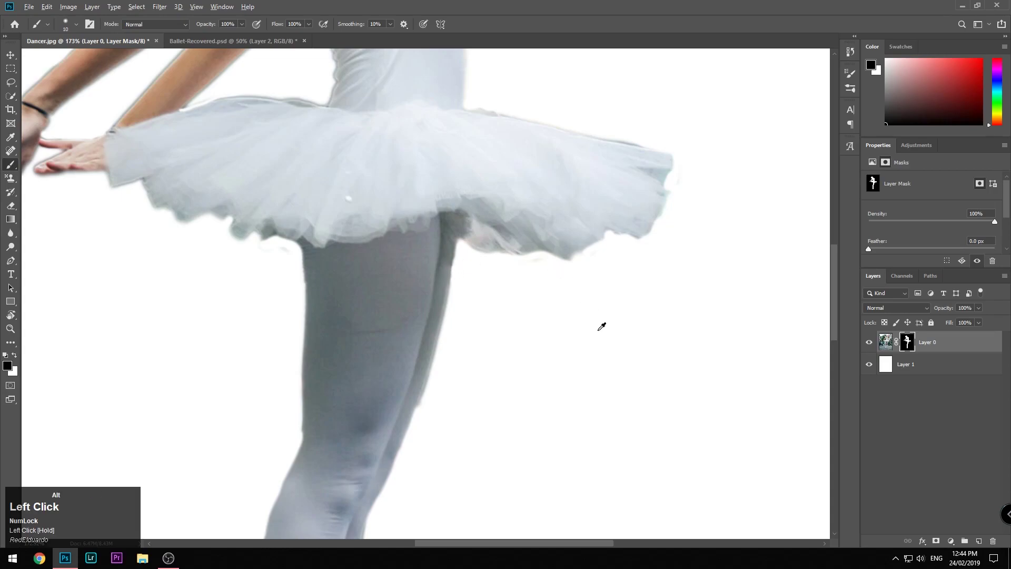
Fill the backing layer with black and check the edges of the whole cutout against it.
{"action": "left_click", "coordinate": [931, 367], "text": "alt"}
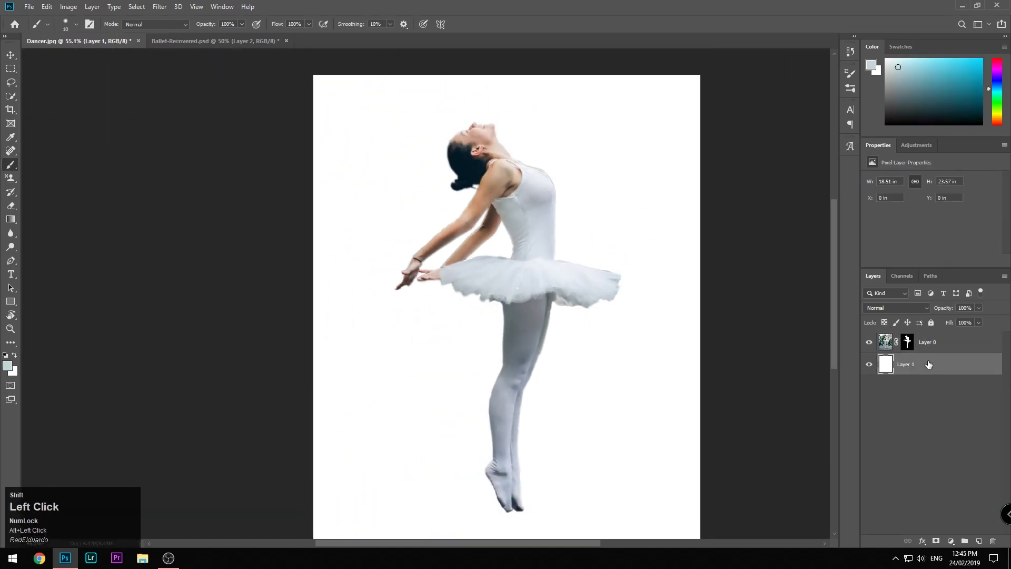
{"action": "key", "text": "shift+BackSpace"}
{"action": "left_click", "coordinate": [500, 145]}
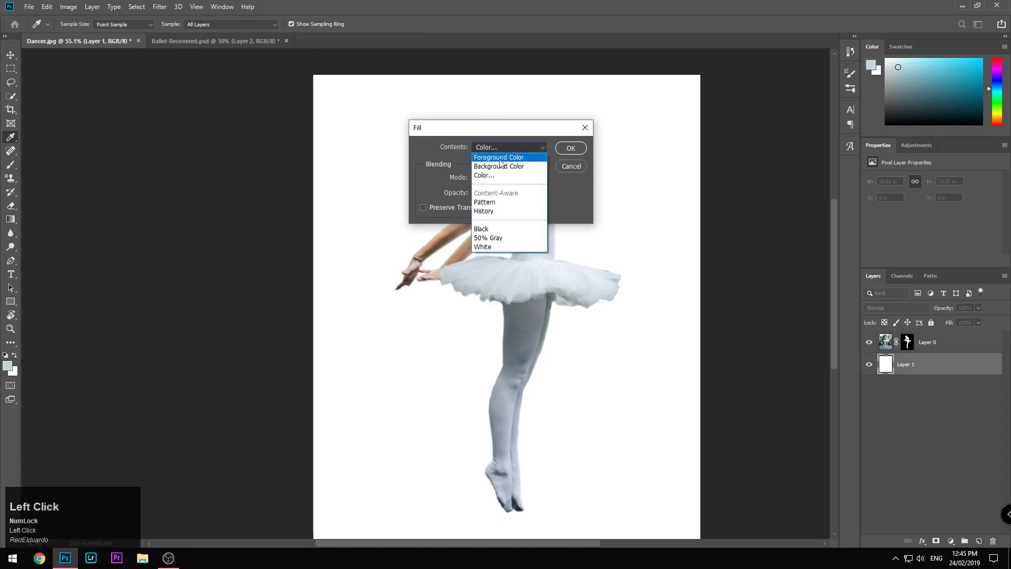
{"action": "left_click", "coordinate": [510, 225]}
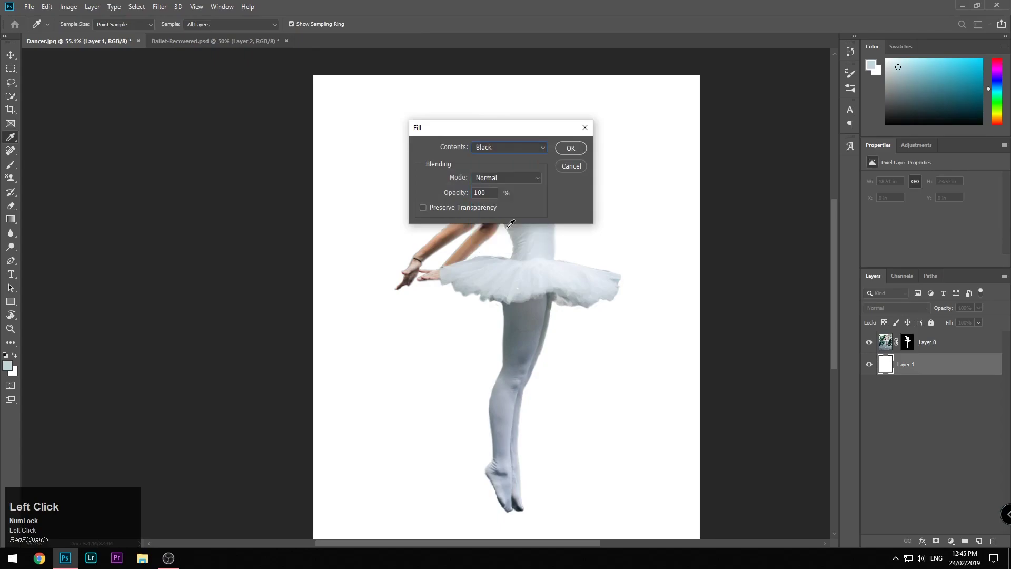
{"action": "left_click", "coordinate": [570, 145]}
{"action": "key", "text": "b"}
{"action": "scroll", "coordinate": [558, 263], "scroll_direction": "up", "scroll_amount": 2, "text": "alt"}
{"action": "left_click_drag", "start_coordinate": [417, 219], "coordinate": [420, 85]}
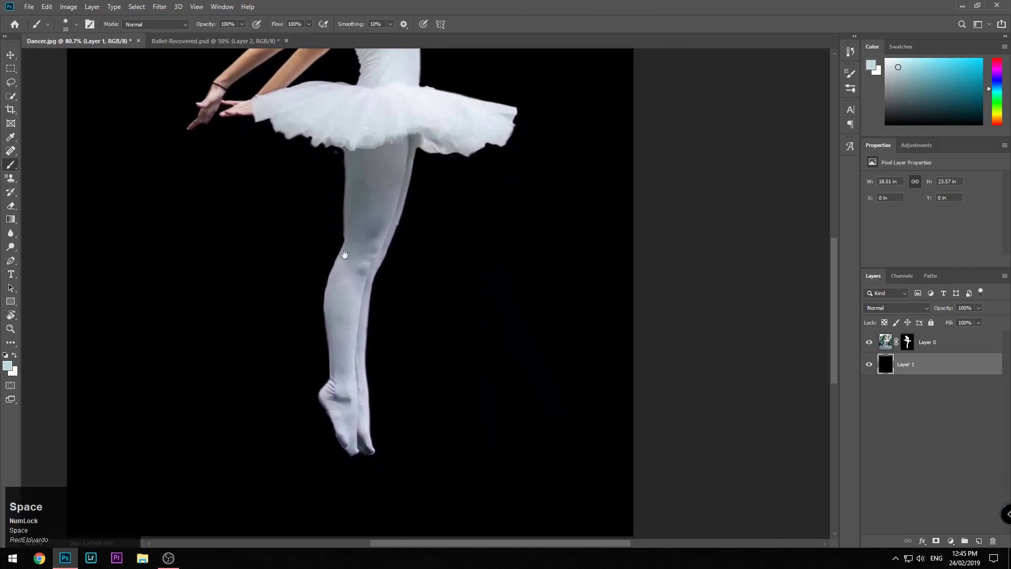
{"action": "scroll", "coordinate": [416, 266], "scroll_direction": "down", "scroll_amount": 5}
{"action": "scroll", "coordinate": [418, 270], "scroll_direction": "down", "scroll_amount": 4, "text": "ctrl"}
{"action": "scroll", "coordinate": [420, 271], "scroll_direction": "left", "scroll_amount": 4, "text": "ctrl"}
{"action": "scroll", "coordinate": [411, 268], "scroll_direction": "up", "scroll_amount": 3}
{"action": "scroll", "coordinate": [410, 266], "scroll_direction": "up", "scroll_amount": 3, "text": "alt"}
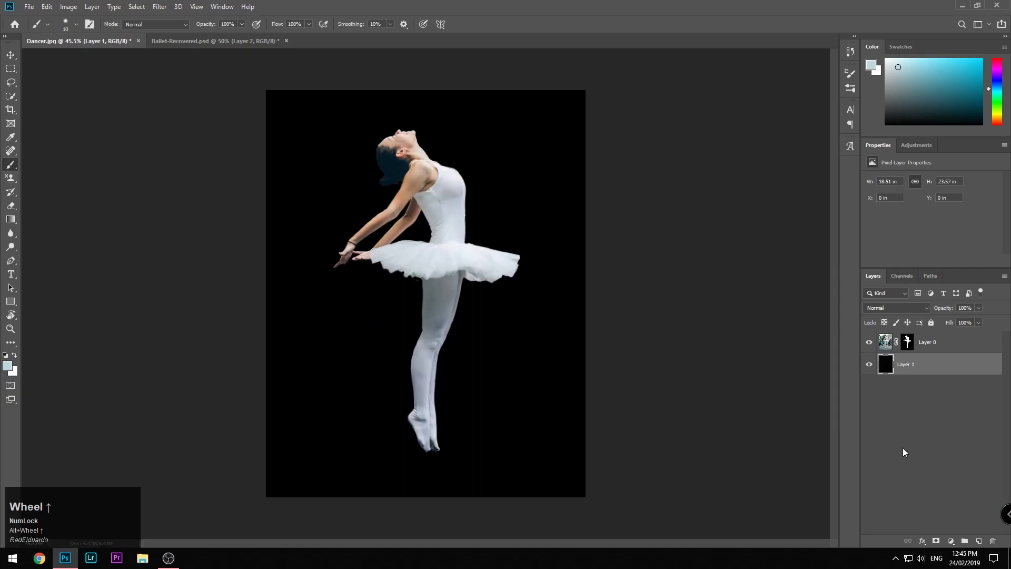
Delete the black backing layer and convert the masked dancer layer to a smart object.
{"action": "right_click", "coordinate": [907, 366]}
{"action": "left_click", "coordinate": [940, 364]}
{"action": "key", "text": "Delete"}
{"action": "right_click", "coordinate": [940, 342]}
{"action": "left_click", "coordinate": [850, 252]}
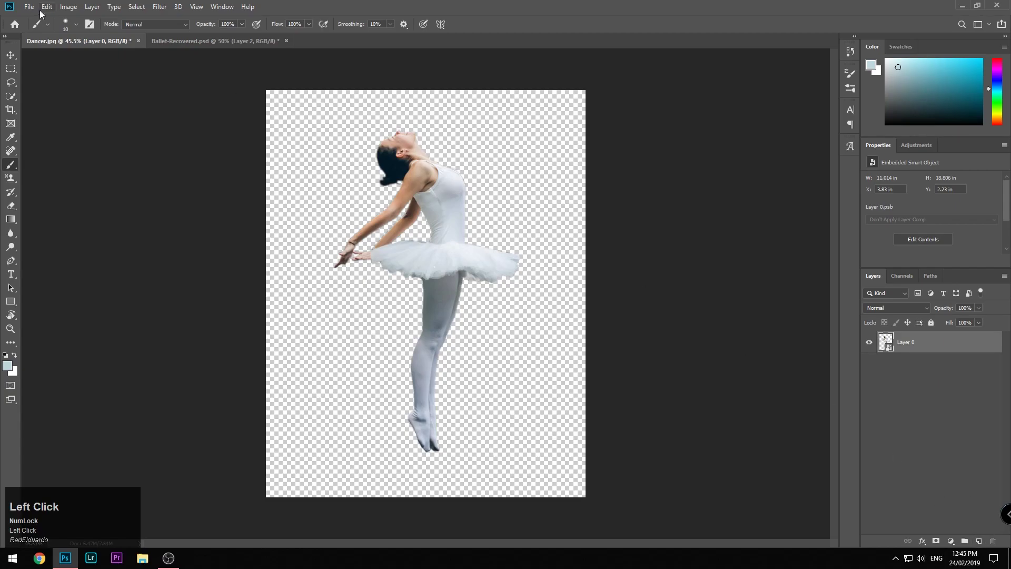
Place the Camp photo from the file browser into the dancer document, shift it sideways and scale it to about 339%.
{"action": "left_click", "coordinate": [962, 5]}
{"action": "left_click_drag", "start_coordinate": [487, 118], "coordinate": [394, 143]}
{"action": "key", "text": "alt+Tab"}
{"action": "left_click_drag", "start_coordinate": [444, 211], "coordinate": [872, 558]}
{"action": "left_click_drag", "start_coordinate": [667, 279], "coordinate": [527, 261]}
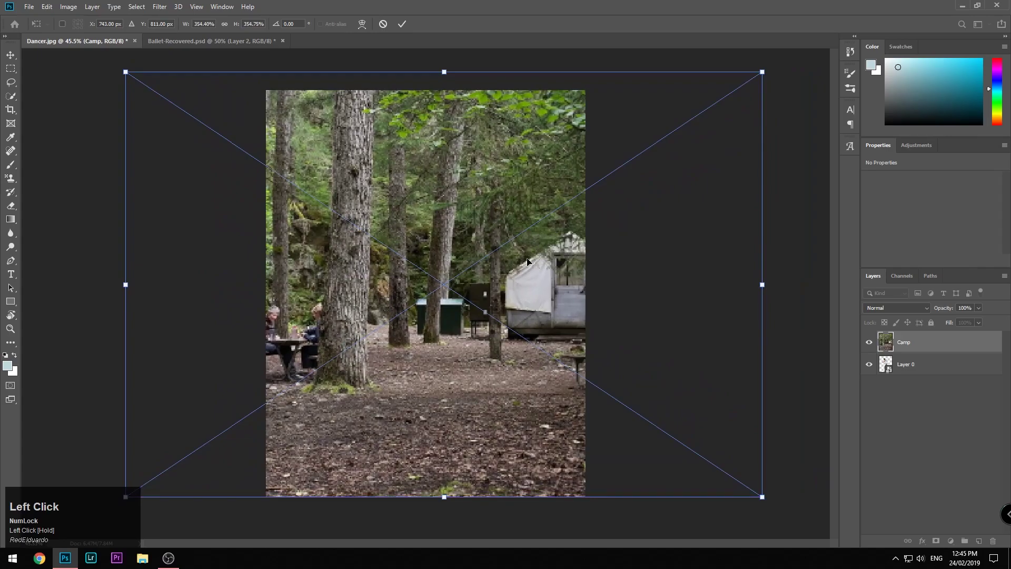
{"action": "left_click_drag", "start_coordinate": [761, 71], "coordinate": [734, 90]}
{"action": "key", "text": "Return"}
{"action": "key", "text": "b"}
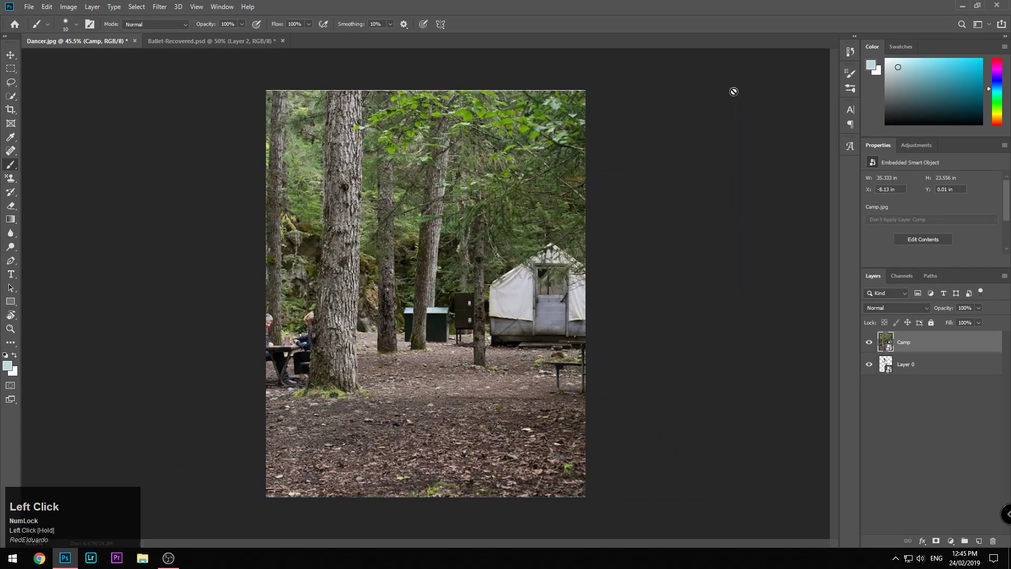
Move the Camp layer beneath the dancer and enlarge it to about 342% so it covers the whole canvas.
{"action": "scroll", "coordinate": [734, 91], "scroll_direction": "up", "scroll_amount": 2}
{"action": "scroll", "coordinate": [812, 293], "scroll_direction": "down", "scroll_amount": 3}
{"action": "left_click_drag", "start_coordinate": [927, 343], "coordinate": [926, 368]}
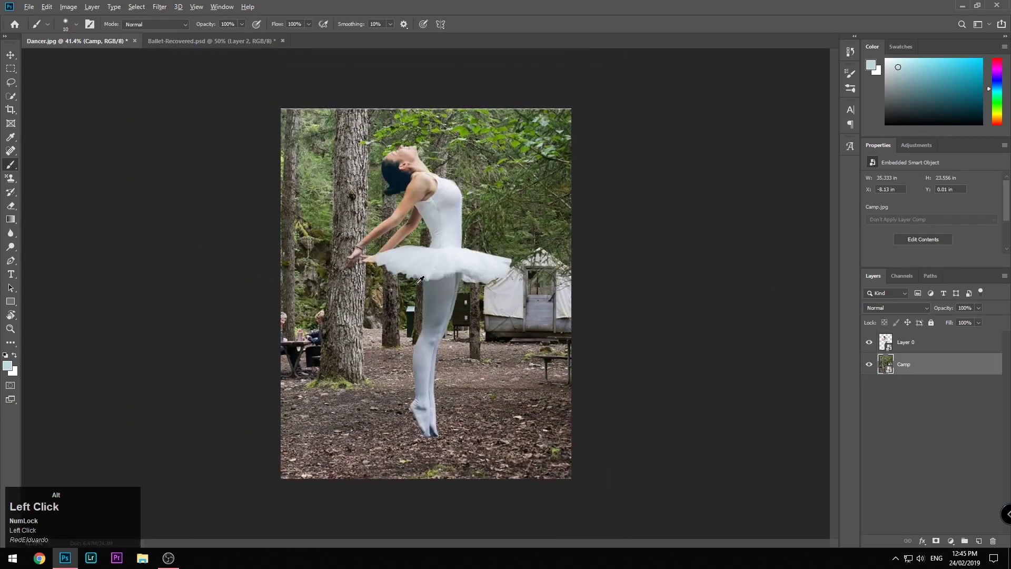
{"action": "scroll", "coordinate": [442, 284], "scroll_direction": "up", "scroll_amount": 1}
{"action": "scroll", "coordinate": [442, 285], "scroll_direction": "down", "scroll_amount": 1}
{"action": "key", "text": "ctrl+t"}
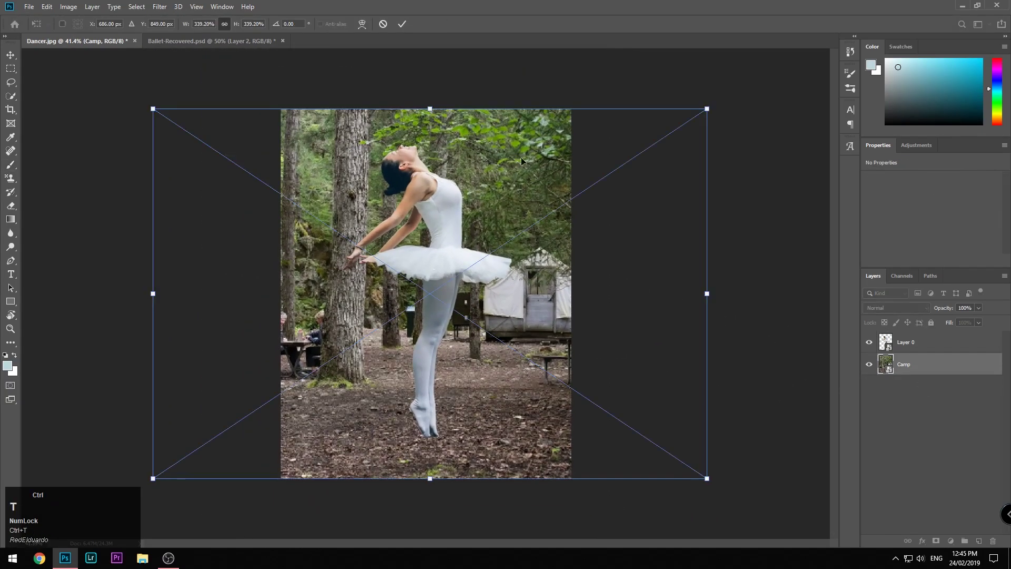
{"action": "left_click_drag", "start_coordinate": [707, 109], "coordinate": [712, 105]}
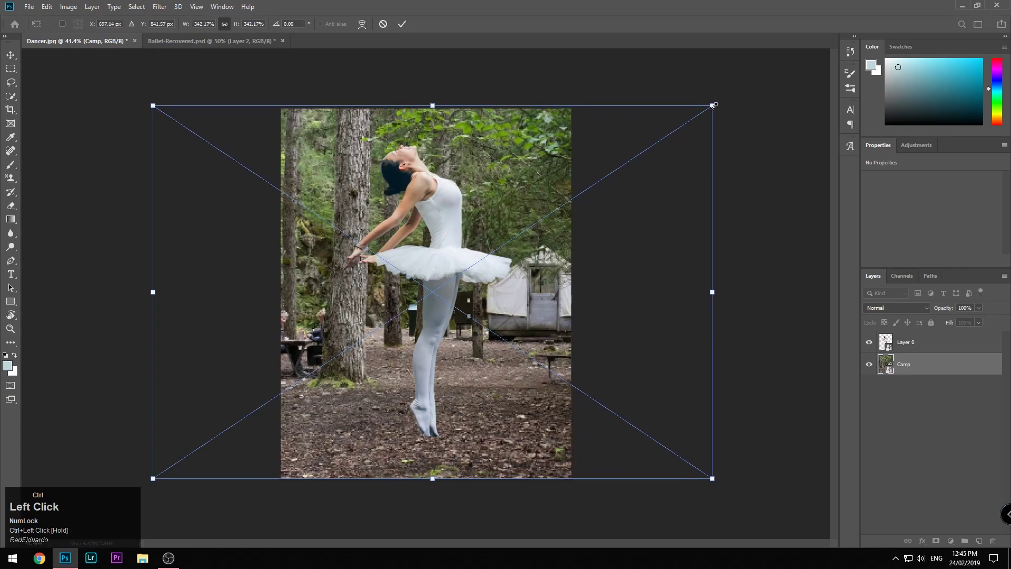
{"action": "key", "text": "Return"}
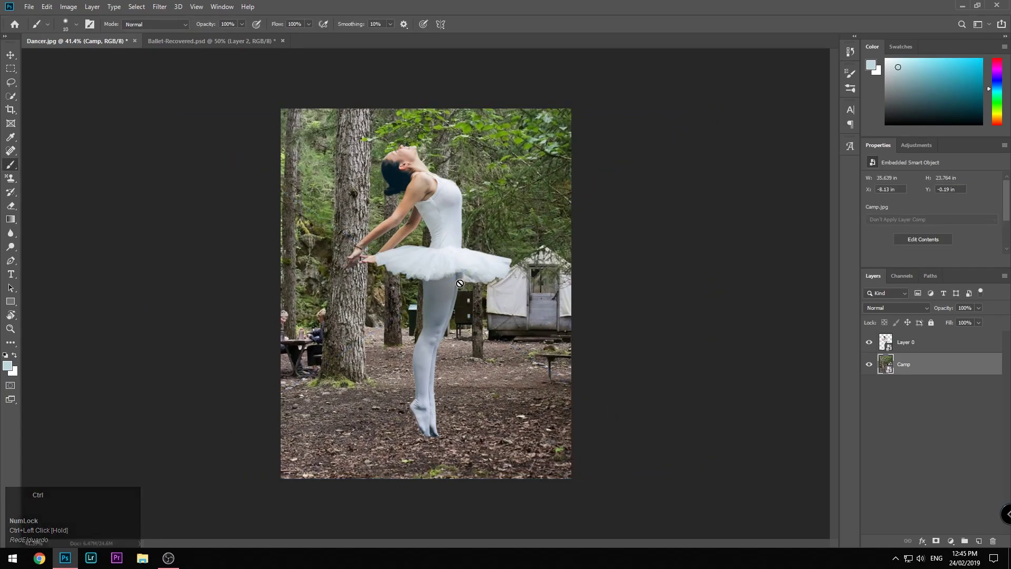
Nudge the dancer layer down and slightly left to X 3.69 in, Y 3.2 in.
{"action": "left_click", "coordinate": [903, 343]}
{"action": "key", "text": "ctrl+shift+Down"}
{"action": "key", "text": "ctrl+shift+Down"}
{"action": "key", "text": "ctrl+shift+Left"}
{"action": "key", "text": "ctrl+shift+Down"}
{"action": "key", "text": "ctrl+shift+Left"}
{"action": "key", "text": "ctrl+shift+Down"}
{"action": "key", "text": "ctrl+shift+Down"}
{"action": "key", "text": "ctrl+shift+Down"}
{"action": "key", "text": "ctrl+shift+Down"}
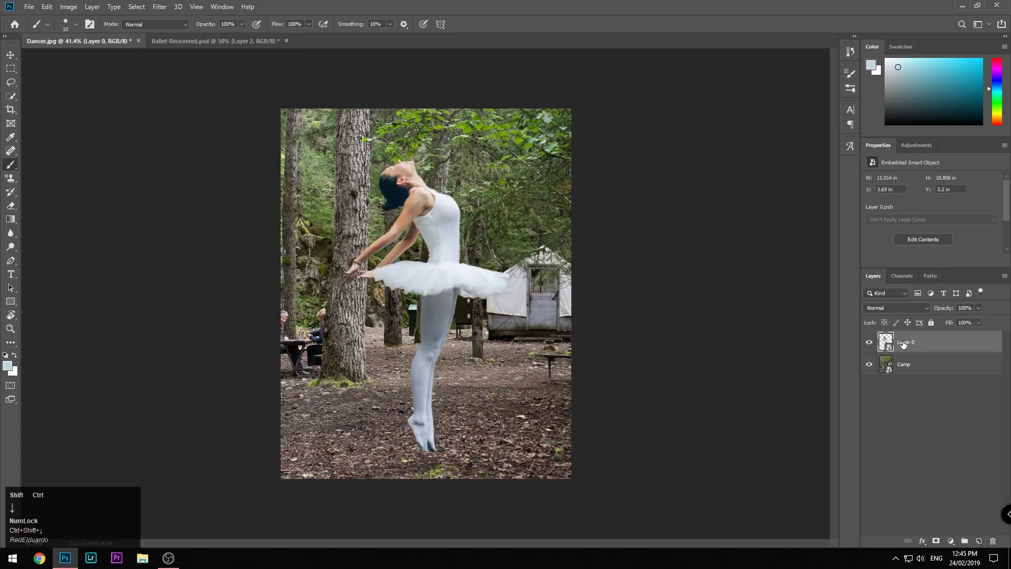
Apply a Field Blur to the Camp layer with 35 px blur, 40% Light Bokeh and 62% Bokeh Color.
{"action": "left_click", "coordinate": [906, 364]}
{"action": "right_click", "coordinate": [922, 368]}
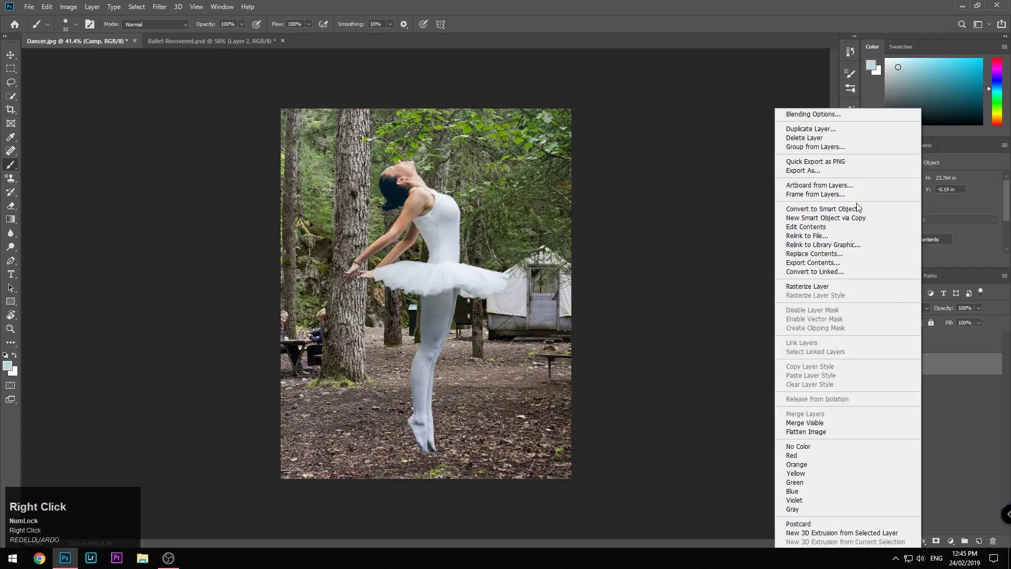
{"action": "left_click", "coordinate": [983, 377]}
{"action": "right_click", "coordinate": [928, 370]}
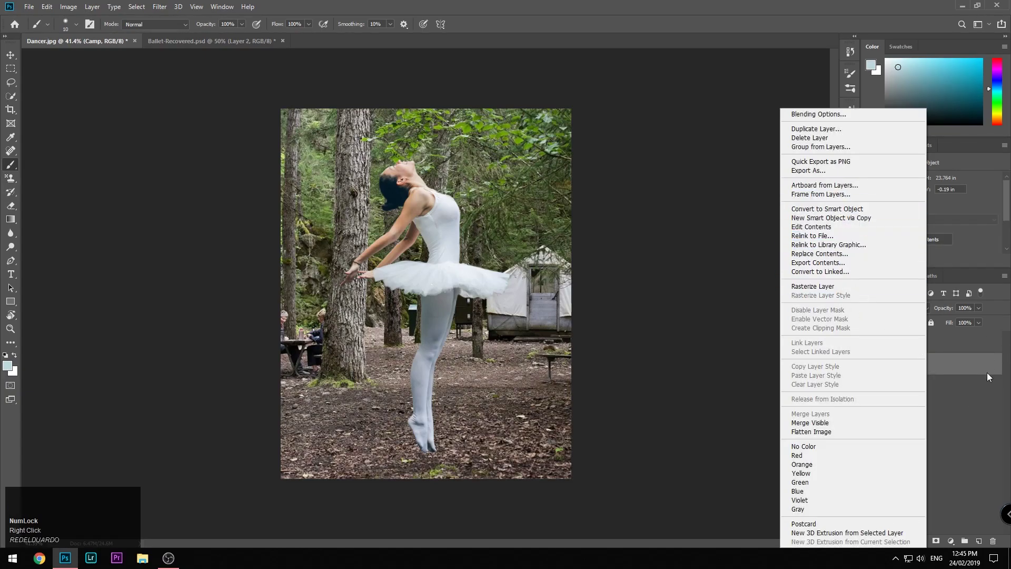
{"action": "left_click", "coordinate": [972, 403]}
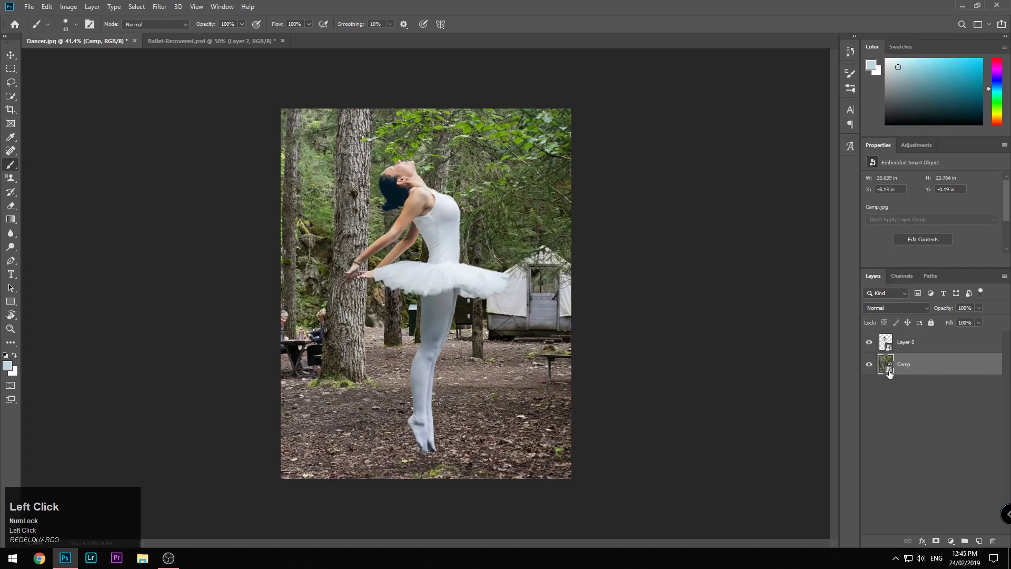
{"action": "left_click", "coordinate": [177, 7]}
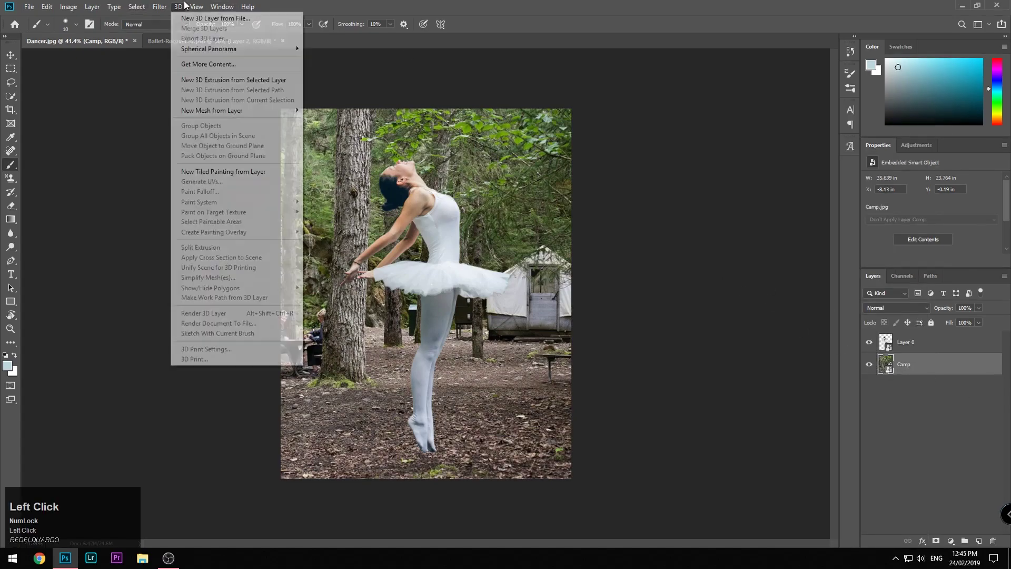
{"action": "mouse_move", "coordinate": [211, 136]}
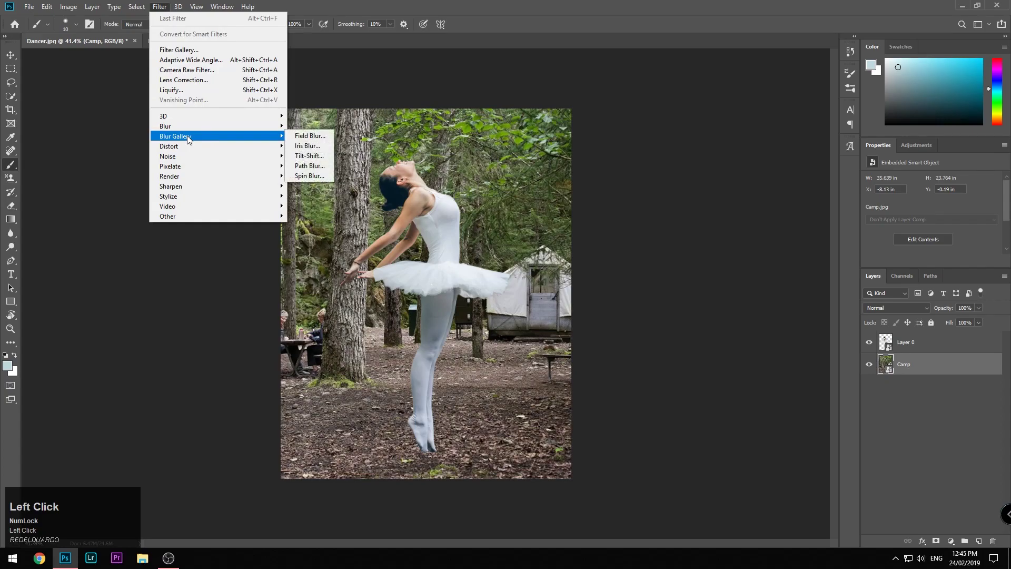
{"action": "left_click", "coordinate": [316, 135]}
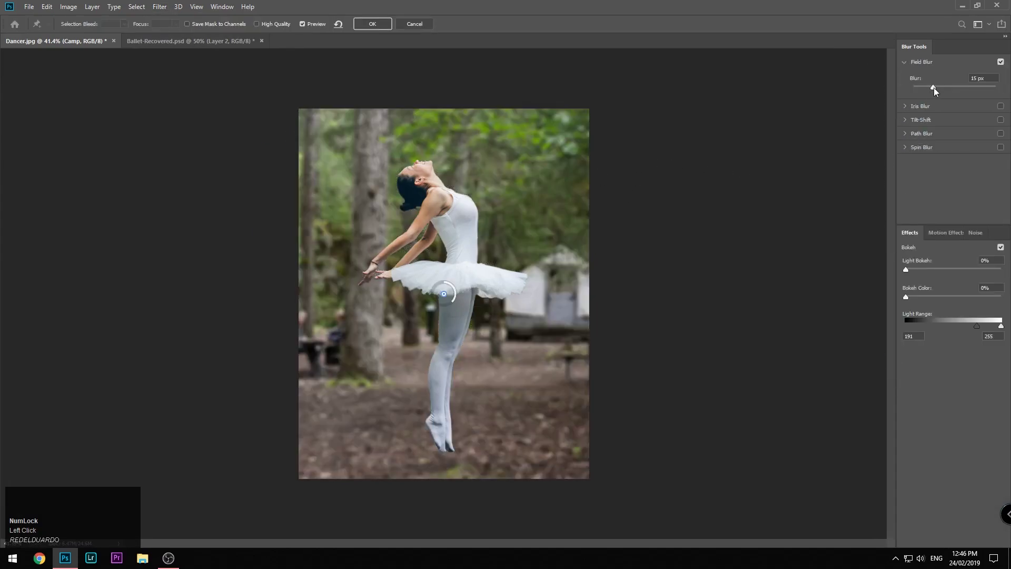
{"action": "mouse_move", "coordinate": [934, 86]}
{"action": "left_mouse_down"}
{"action": "mouse_move", "coordinate": [996, 89]}
{"action": "mouse_move", "coordinate": [924, 85]}
{"action": "mouse_move", "coordinate": [940, 85]}
{"action": "left_mouse_up"}
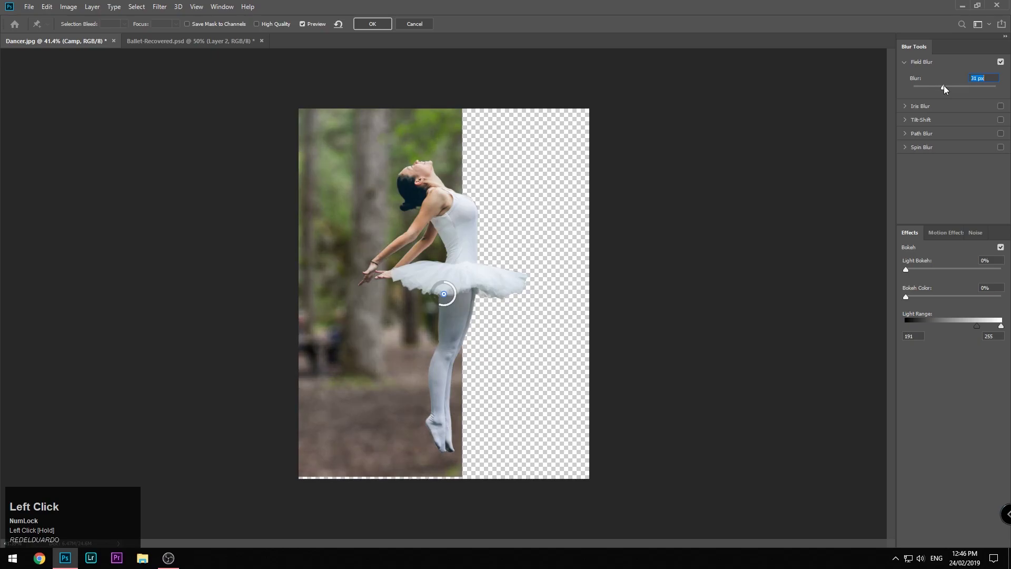
{"action": "type", "text": "35"}
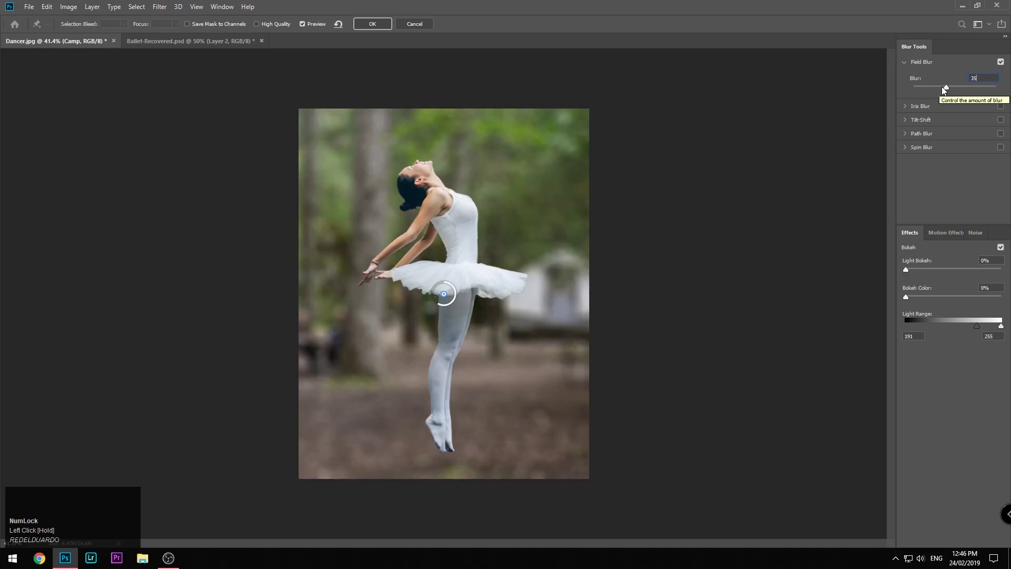
{"action": "left_click", "coordinate": [943, 171]}
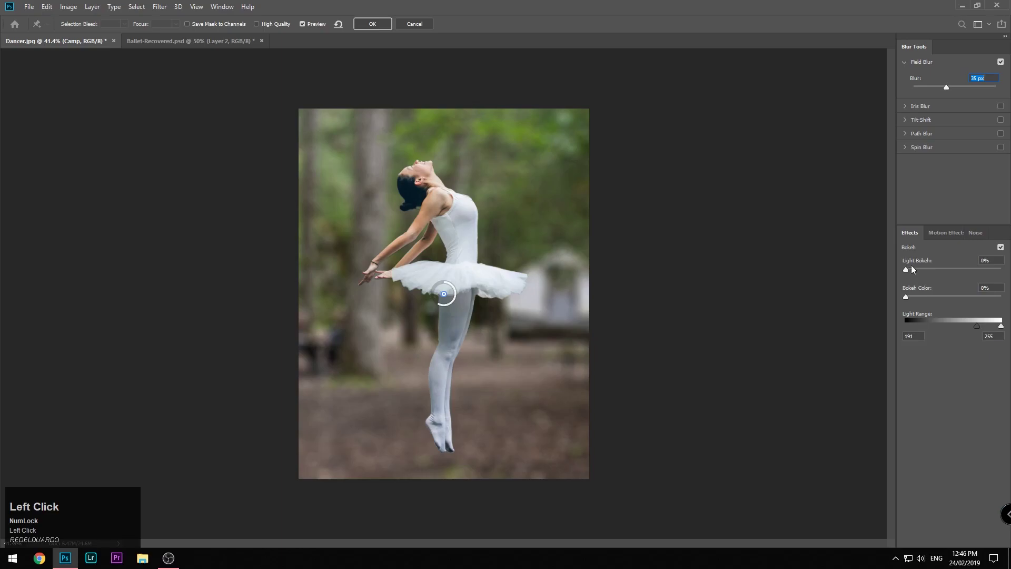
{"action": "left_click_drag", "start_coordinate": [905, 267], "coordinate": [962, 320]}
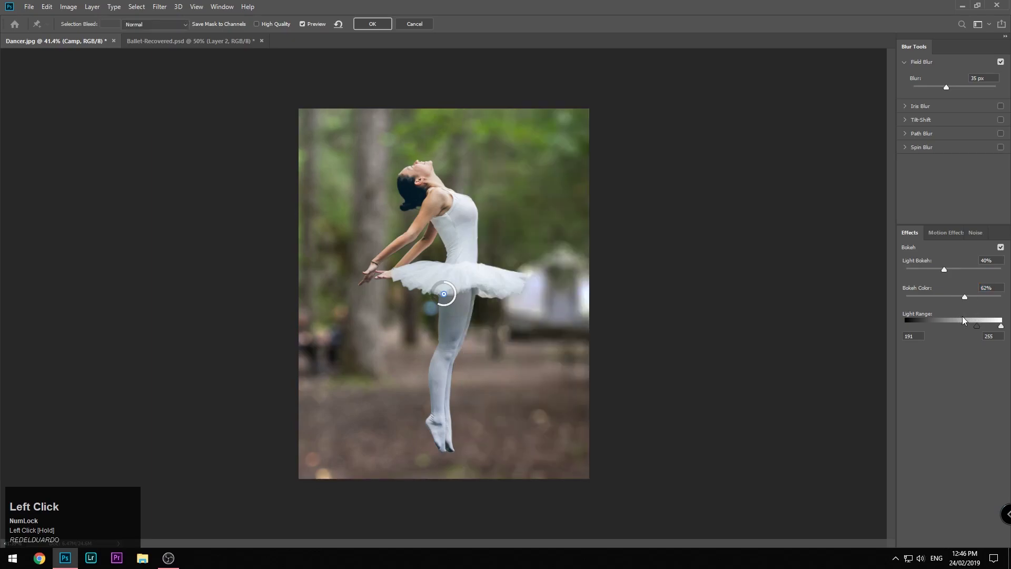
{"action": "key", "text": "Return"}
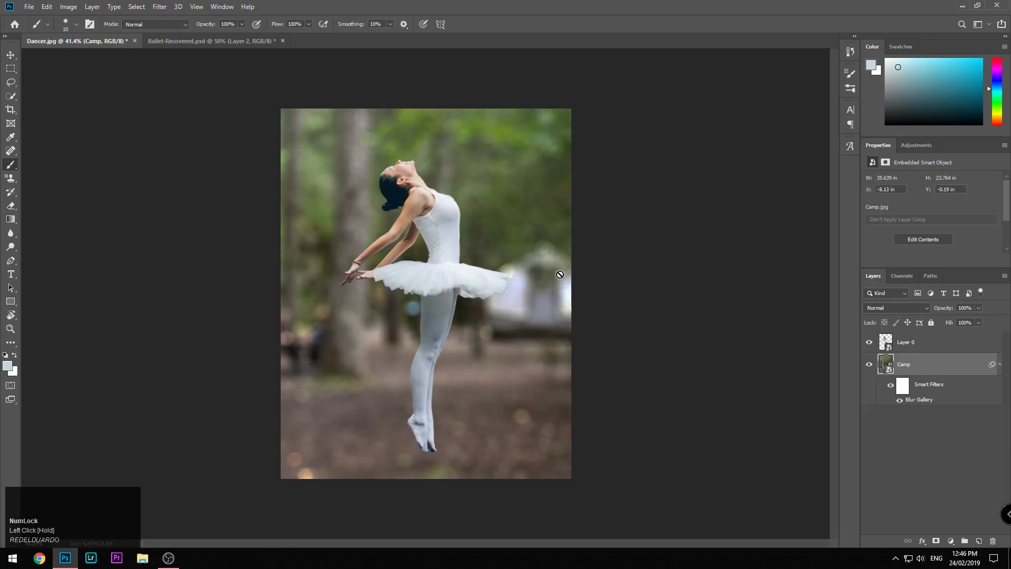
{"action": "left_click", "coordinate": [172, 5]}
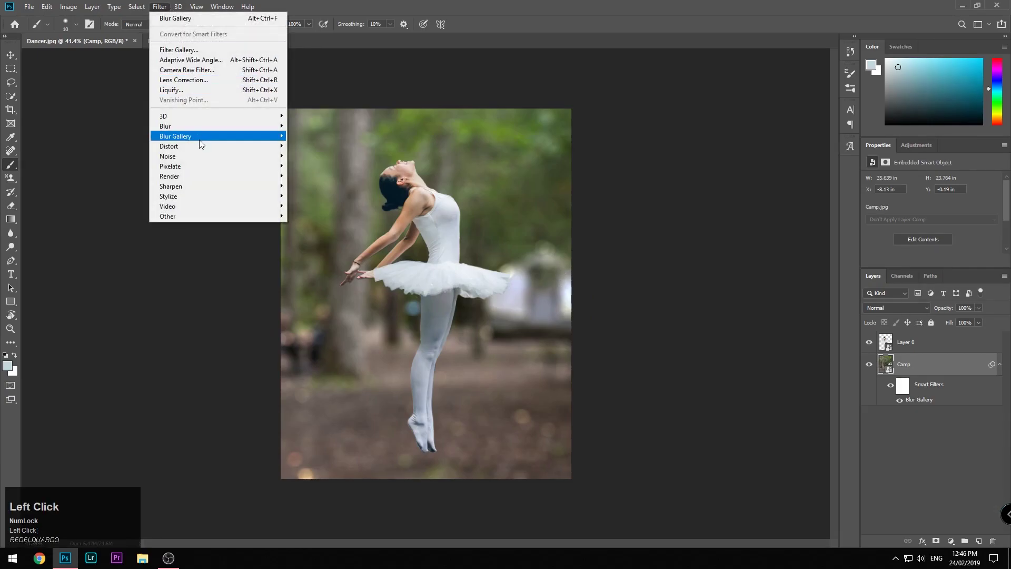
{"action": "mouse_move", "coordinate": [223, 138]}
{"action": "left_click", "coordinate": [305, 136]}
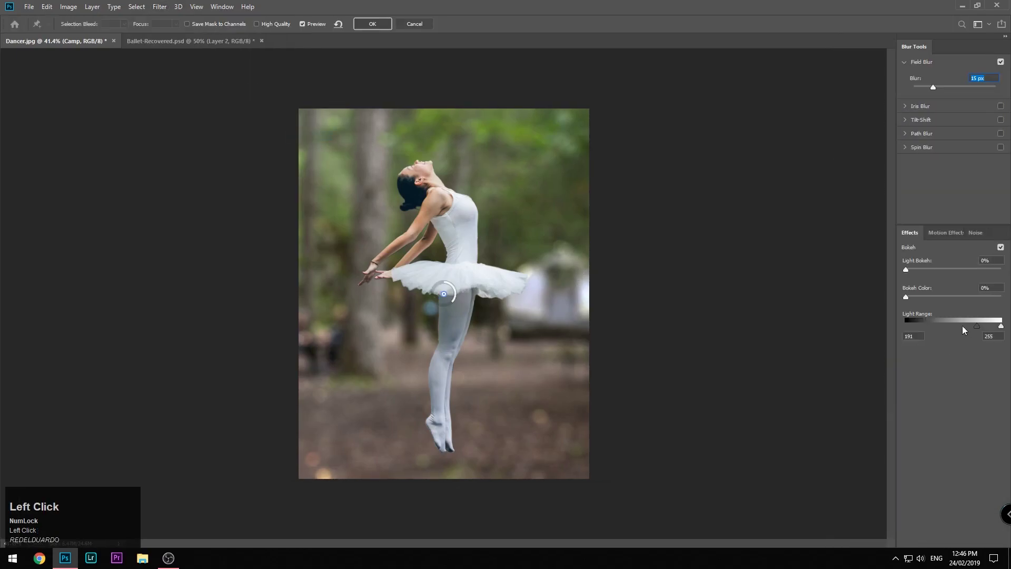
{"action": "key", "text": "Escape"}
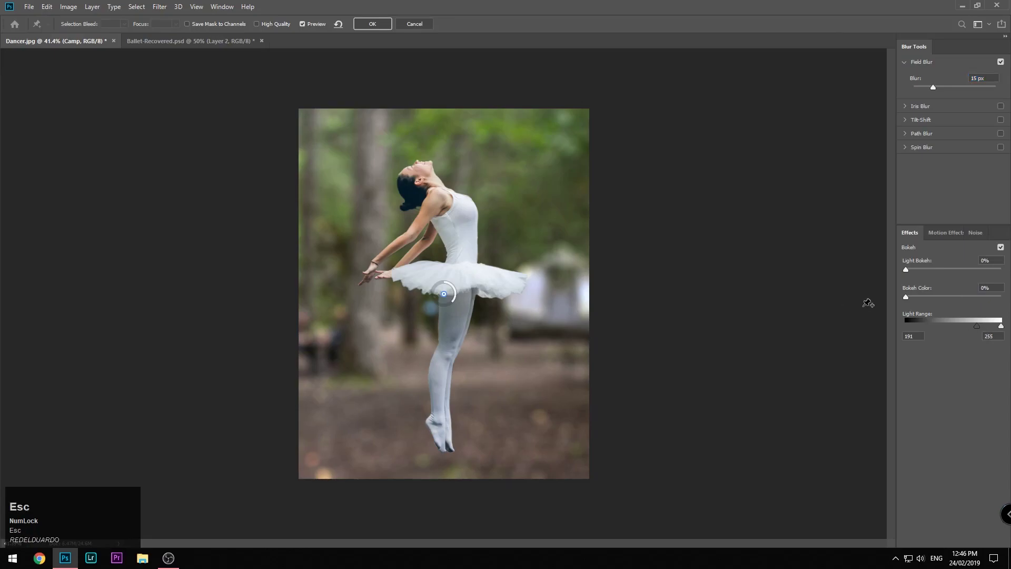
{"action": "left_click", "coordinate": [409, 25]}
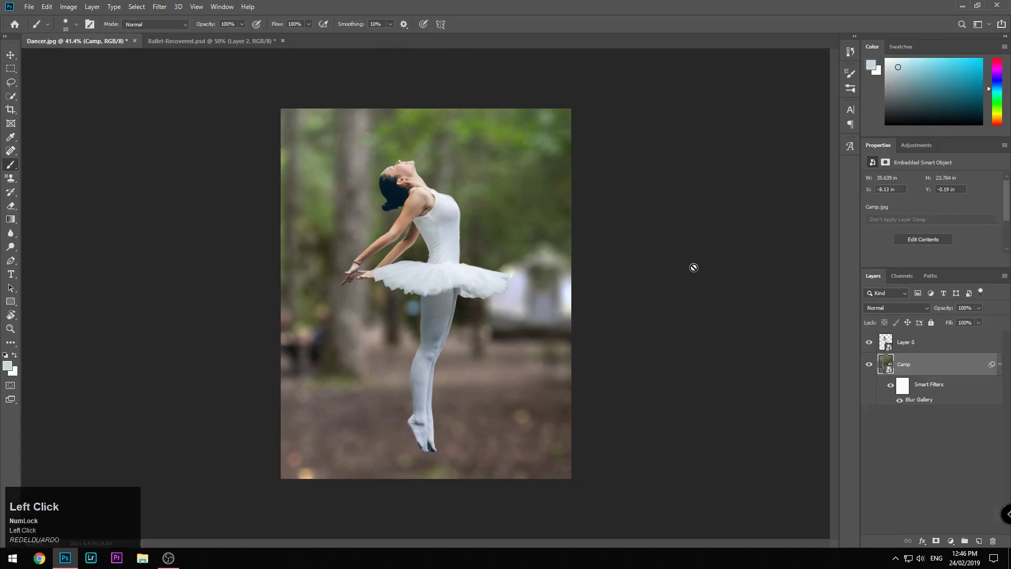
Create a new layer between the Camp layer and the dancer and fill it with 50% Gray.
{"action": "left_click", "coordinate": [951, 495]}
{"action": "left_click", "coordinate": [926, 373]}
{"action": "left_click", "coordinate": [978, 540]}
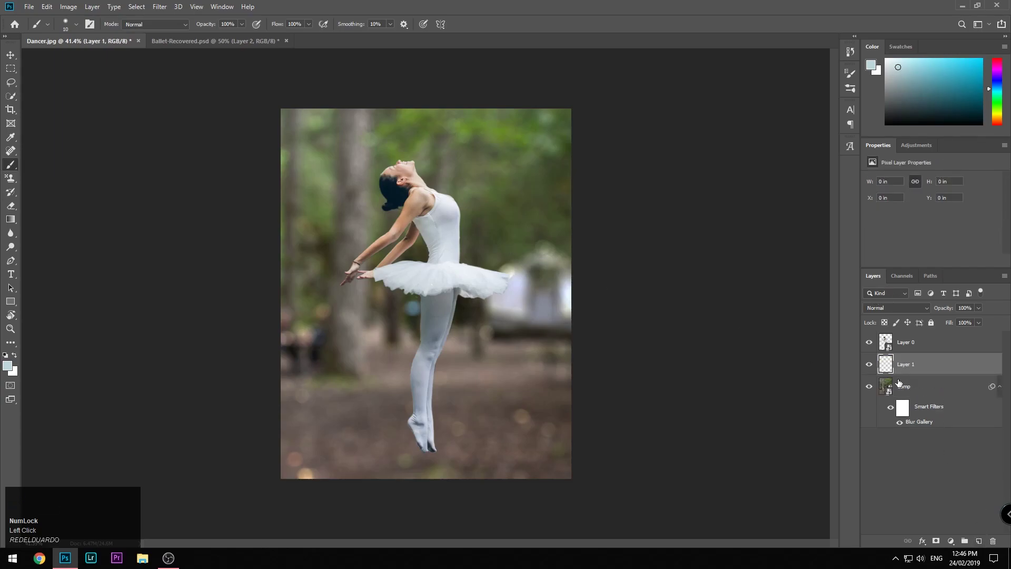
{"action": "key", "text": "shift+BackSpace"}
{"action": "left_click", "coordinate": [508, 147]}
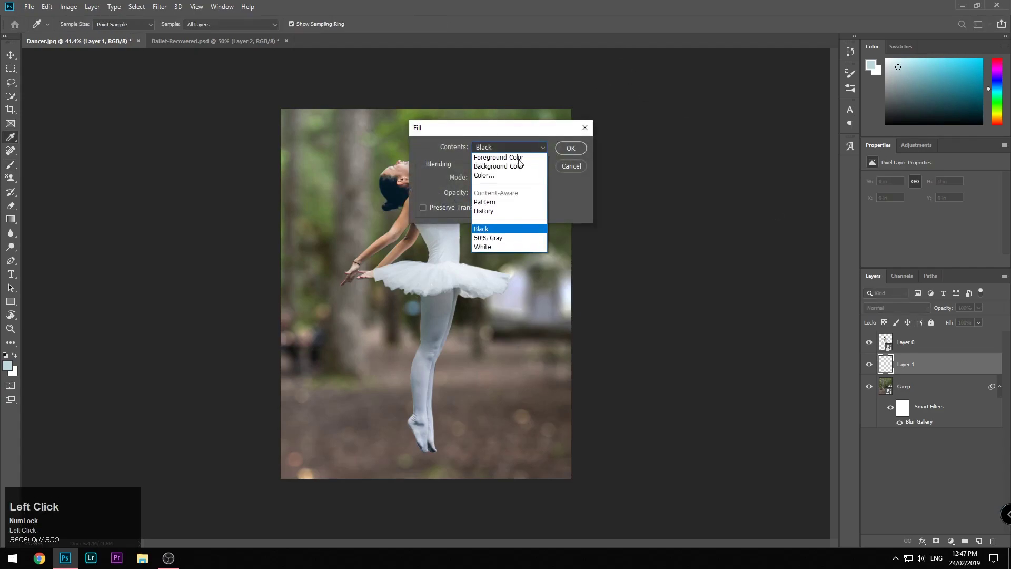
{"action": "left_click", "coordinate": [514, 240]}
{"action": "left_click", "coordinate": [569, 148]}
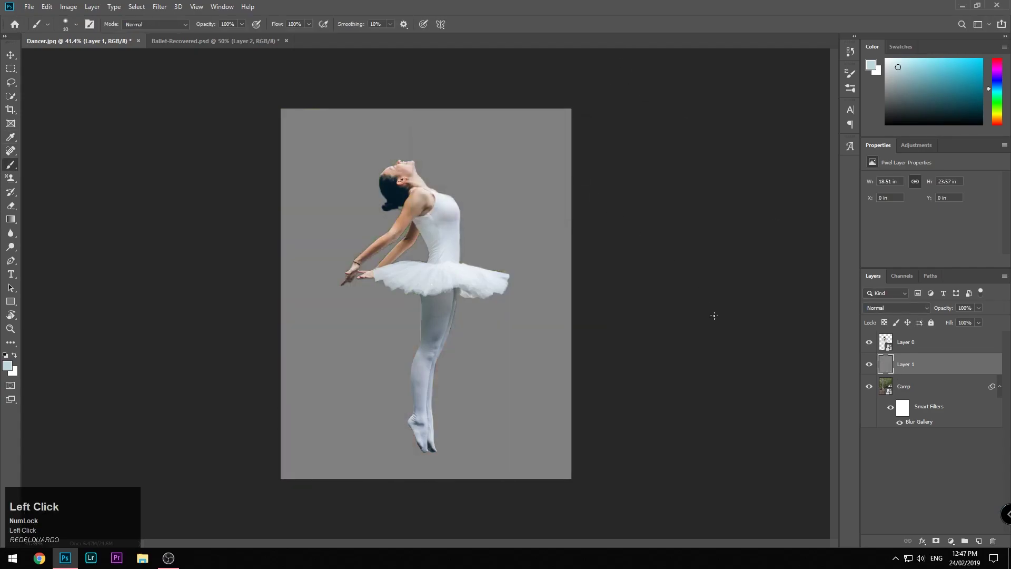
{"action": "left_click", "coordinate": [908, 312]}
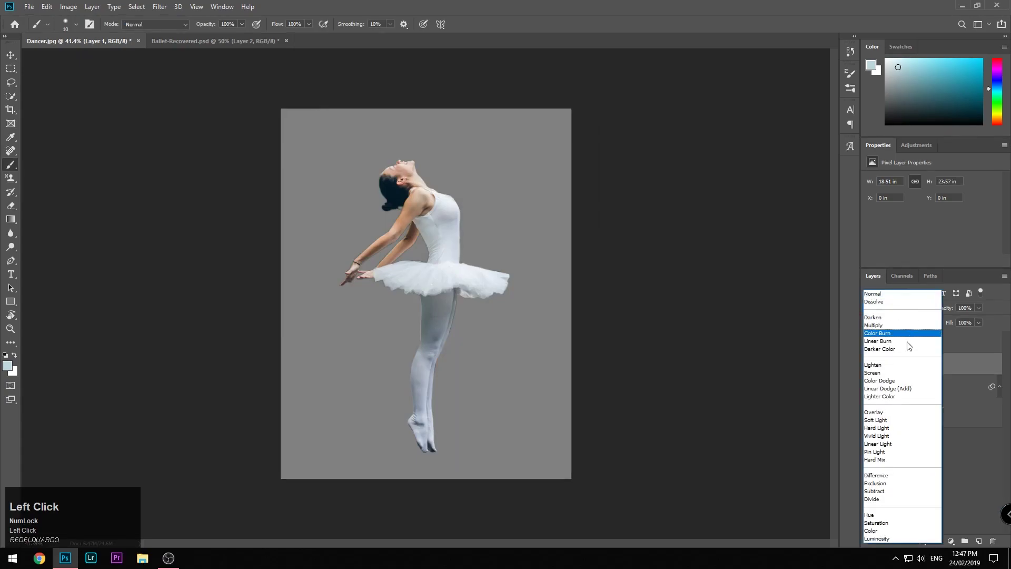
{"action": "left_click", "coordinate": [965, 453]}
Give the gray layer a Camera Raw post-crop vignette with amount -50, midpoint 32, roundness -1 and feather 59.
{"action": "left_click", "coordinate": [167, 6]}
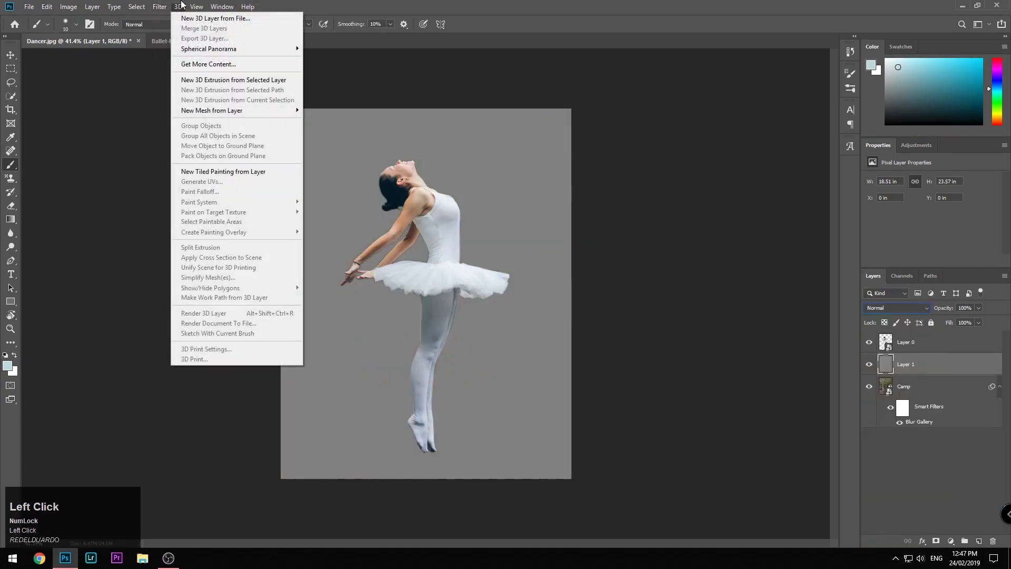
{"action": "left_click", "coordinate": [185, 74]}
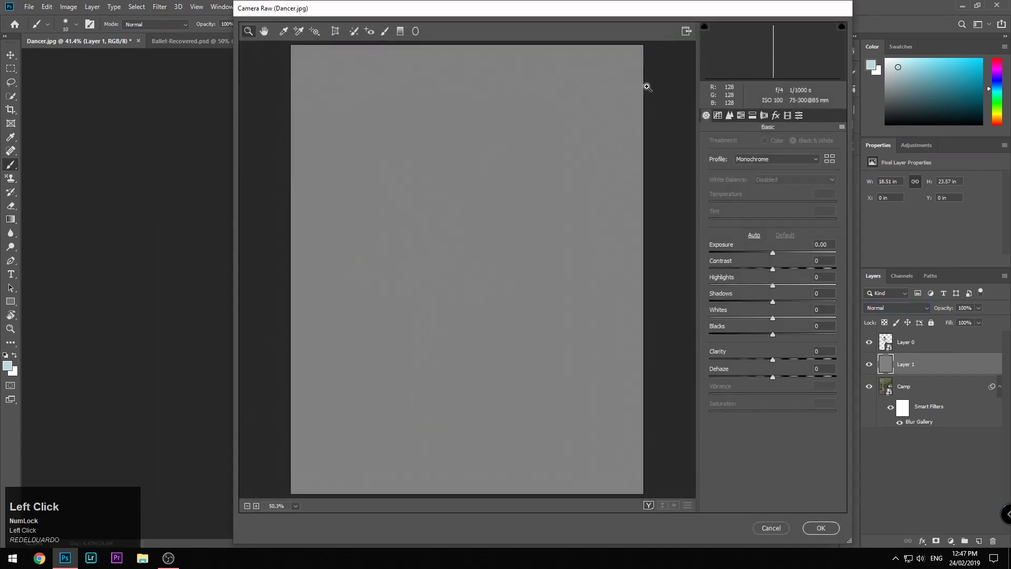
{"action": "left_click", "coordinate": [776, 116]}
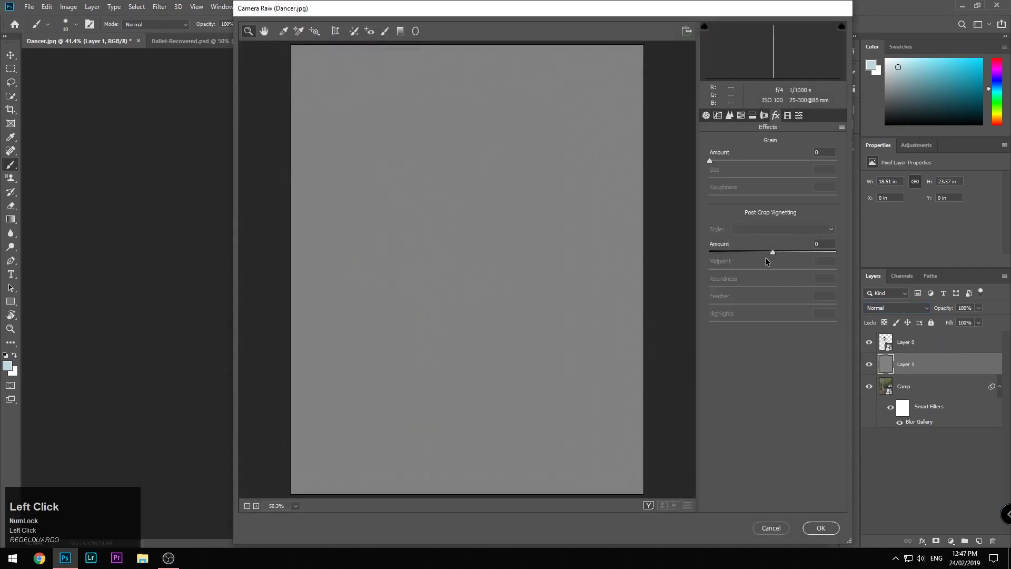
{"action": "left_click_drag", "start_coordinate": [772, 254], "coordinate": [735, 223]}
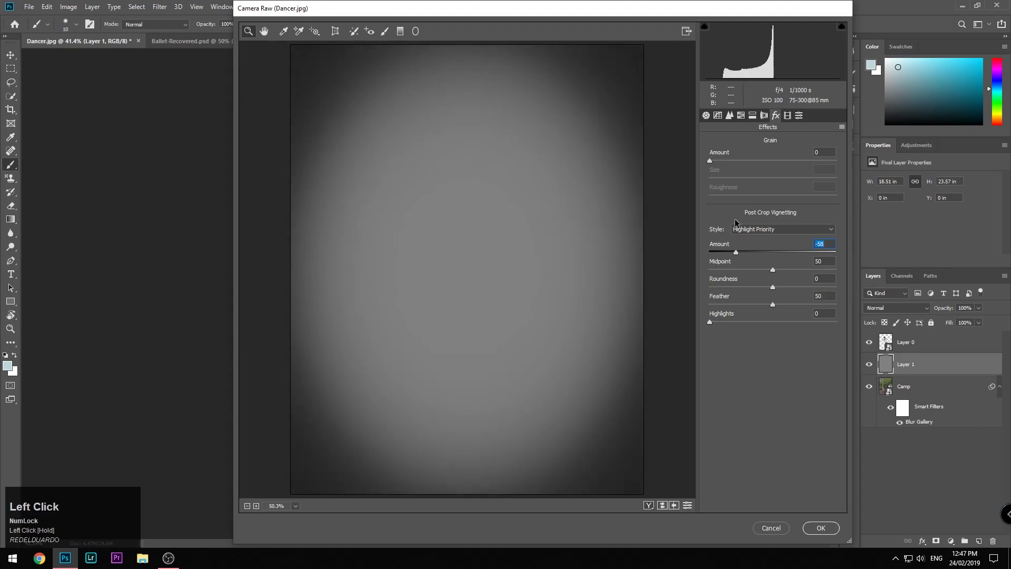
{"action": "type", "text": "-"}
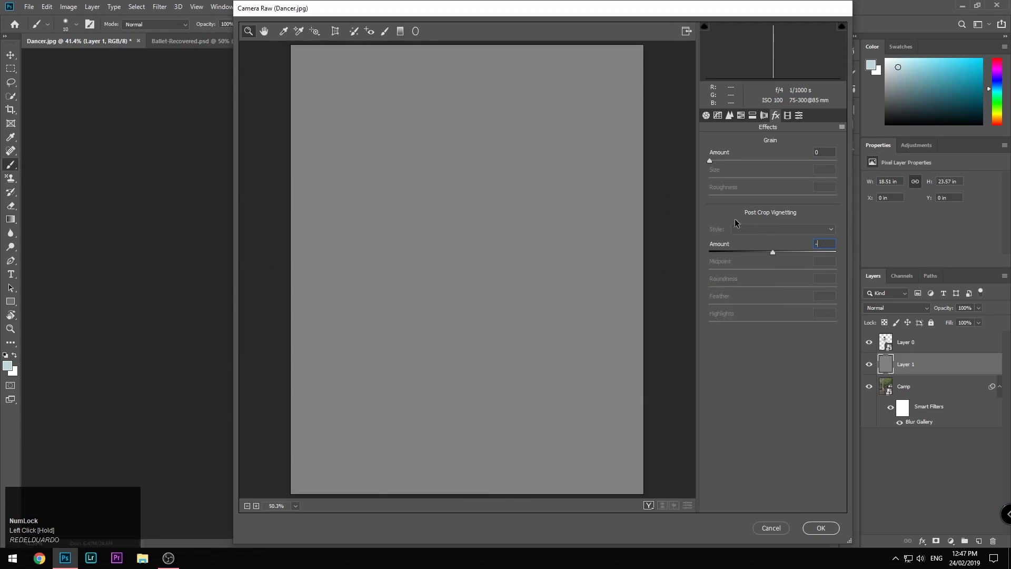
{"action": "type", "text": "50"}
{"action": "left_click_drag", "start_coordinate": [772, 270], "coordinate": [782, 307]}
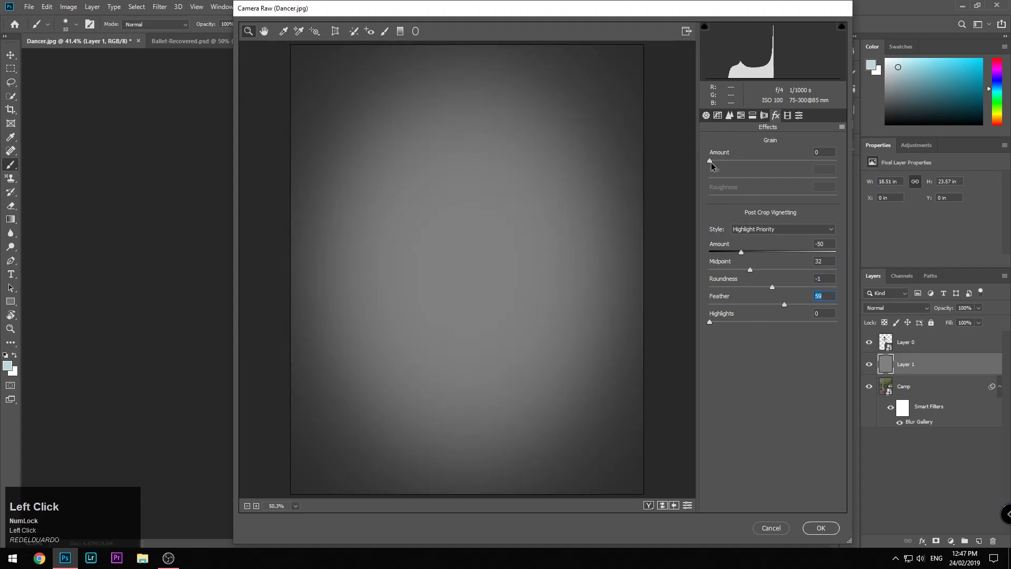
Set the Camera Raw grain amount to 15 and apply the filter to the gray layer.
{"action": "left_click_drag", "start_coordinate": [712, 160], "coordinate": [726, 160]}
{"action": "type", "text": "15"}
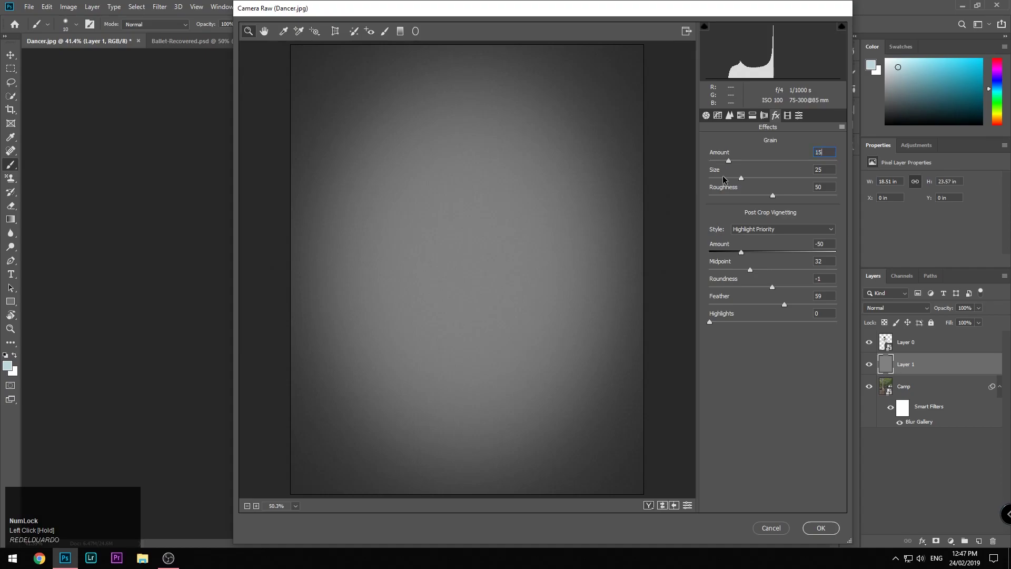
{"action": "left_click", "coordinate": [815, 526]}
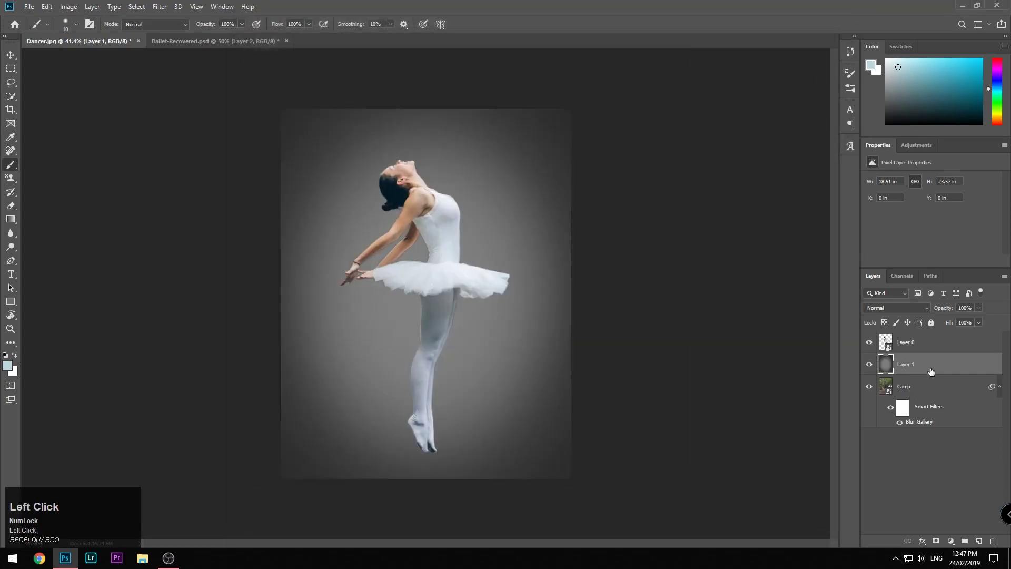
Move the vignette layer above the dancer, set its blend mode to Overlay, and deselect all layers.
{"action": "left_click_drag", "start_coordinate": [902, 363], "coordinate": [906, 341]}
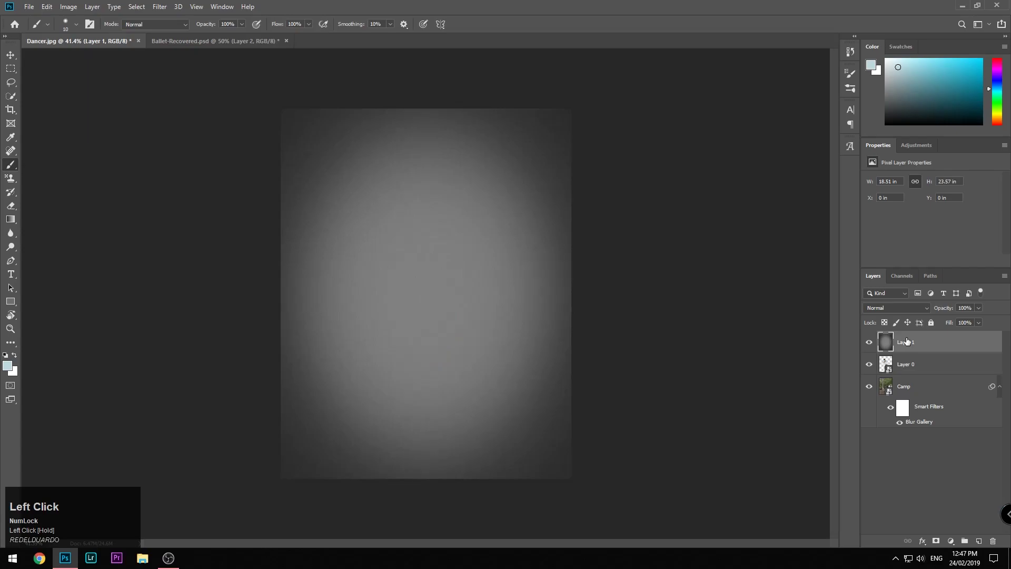
{"action": "left_click", "coordinate": [911, 307]}
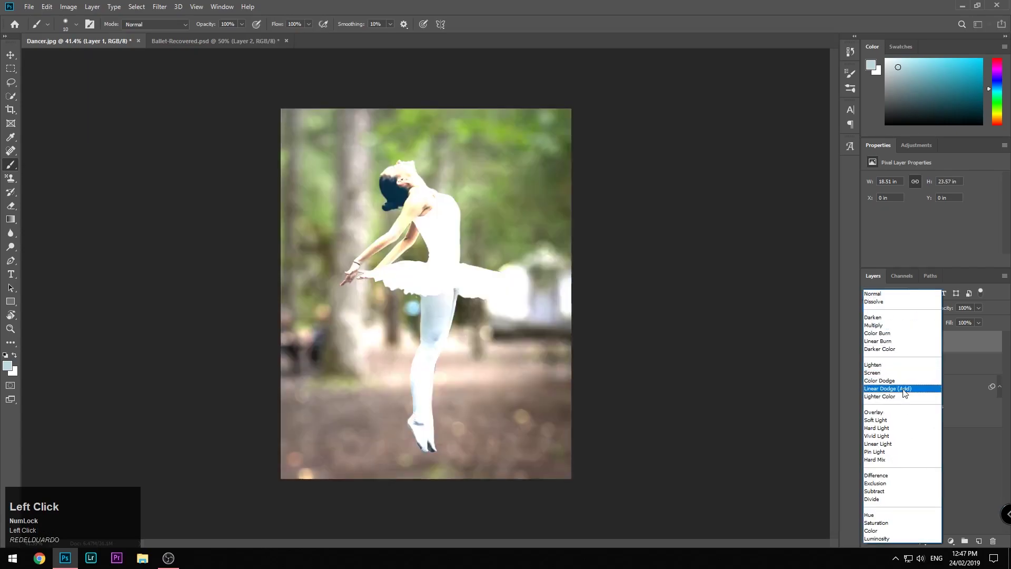
{"action": "left_click", "coordinate": [904, 413]}
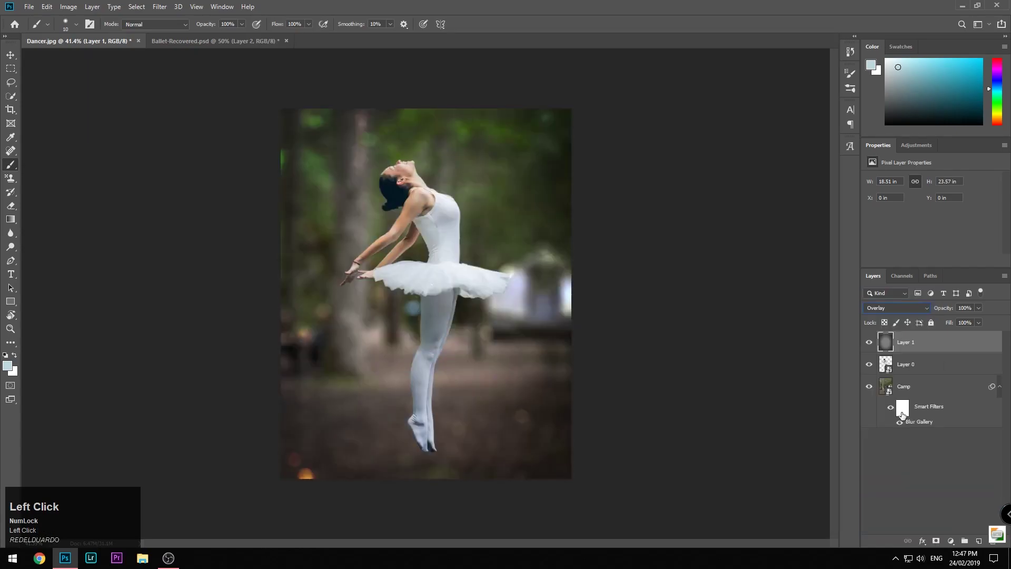
{"action": "left_click", "coordinate": [918, 308]}
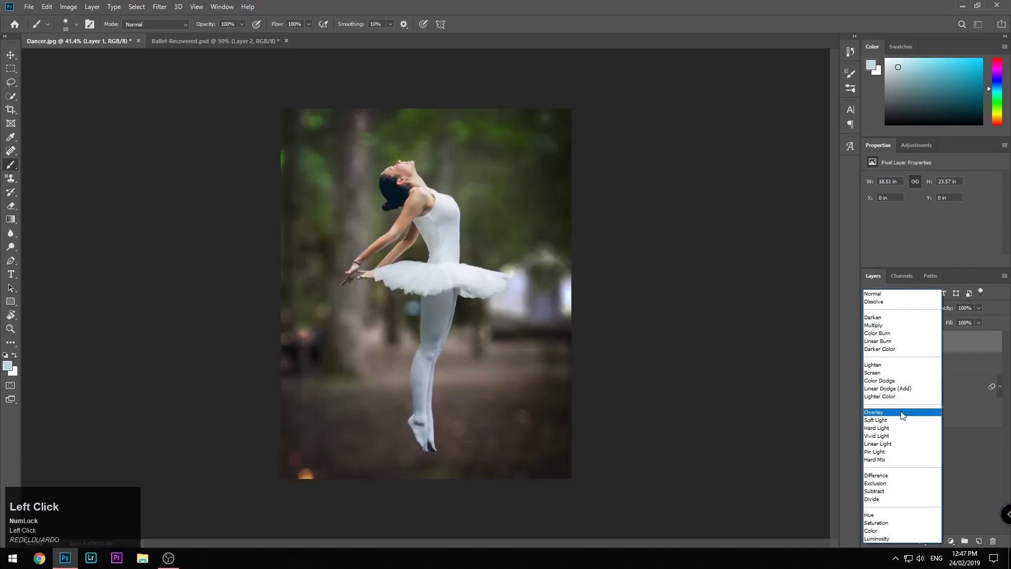
{"action": "left_click", "coordinate": [902, 415]}
{"action": "left_click", "coordinate": [909, 450]}
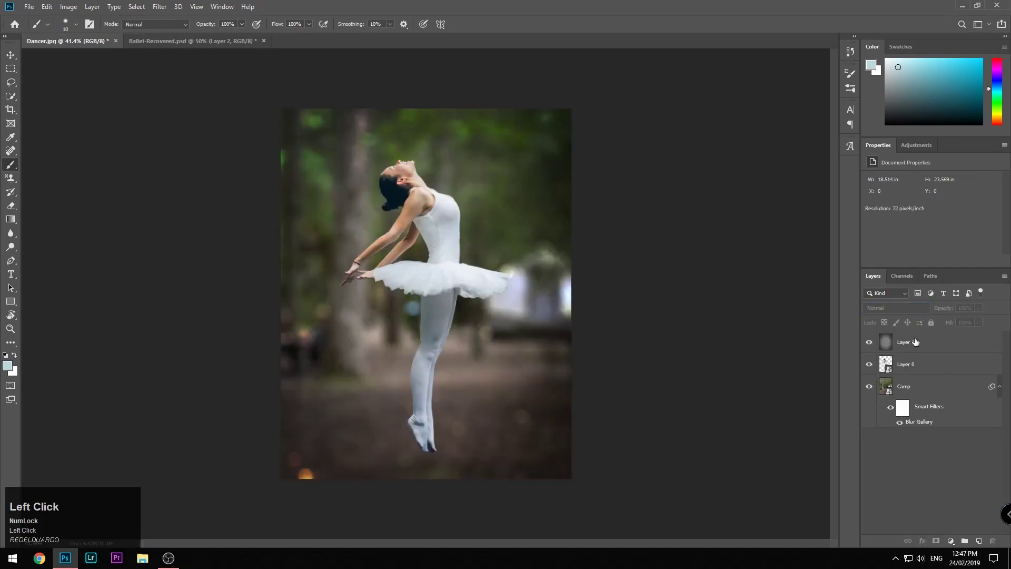
Examine the dancer's upper body and the vignette blend close up, and view the whole composite again.
{"action": "scroll", "coordinate": [429, 224], "scroll_direction": "up", "scroll_amount": 5}
{"action": "left_click_drag", "start_coordinate": [596, 203], "coordinate": [572, 318]}
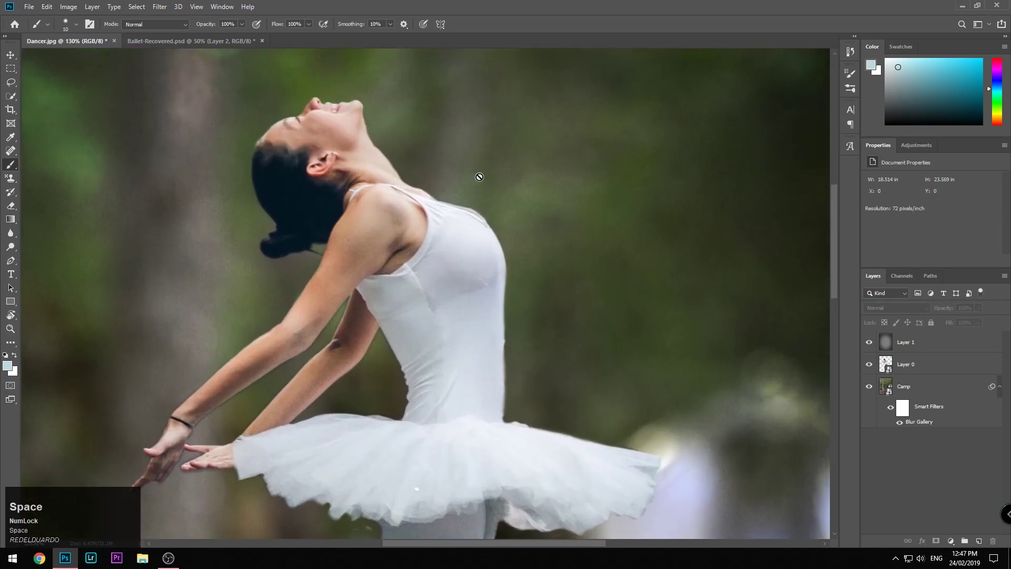
{"action": "key", "text": "v"}
{"action": "key", "text": "alt+v"}
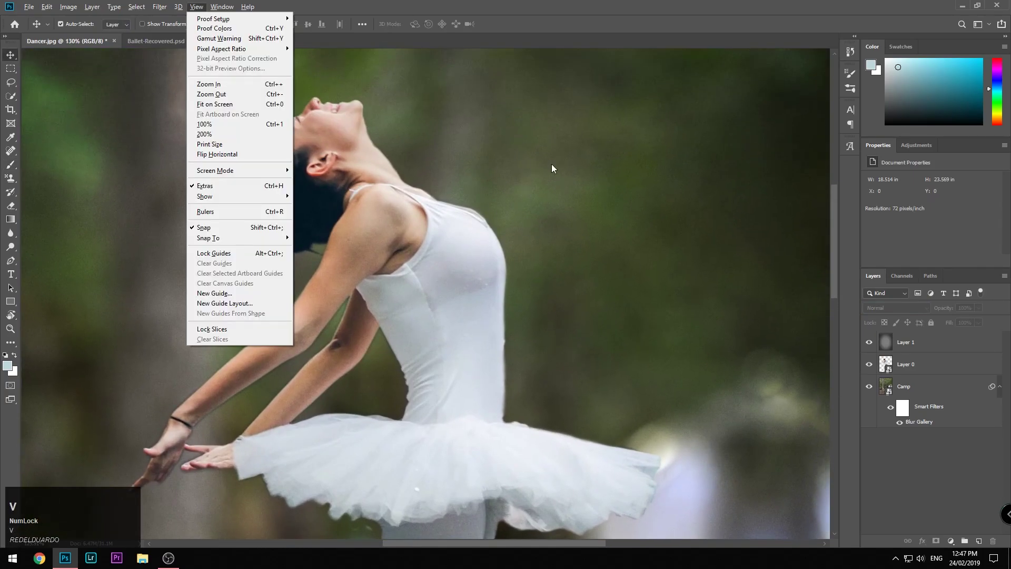
{"action": "left_click", "coordinate": [157, 101]}
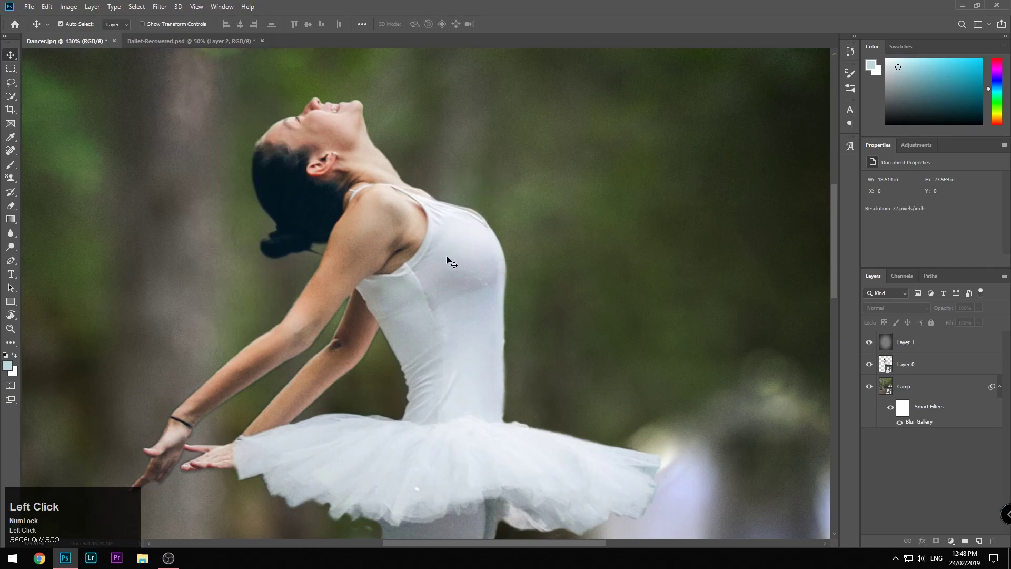
{"action": "scroll", "coordinate": [506, 292], "scroll_direction": "up", "scroll_amount": 5}
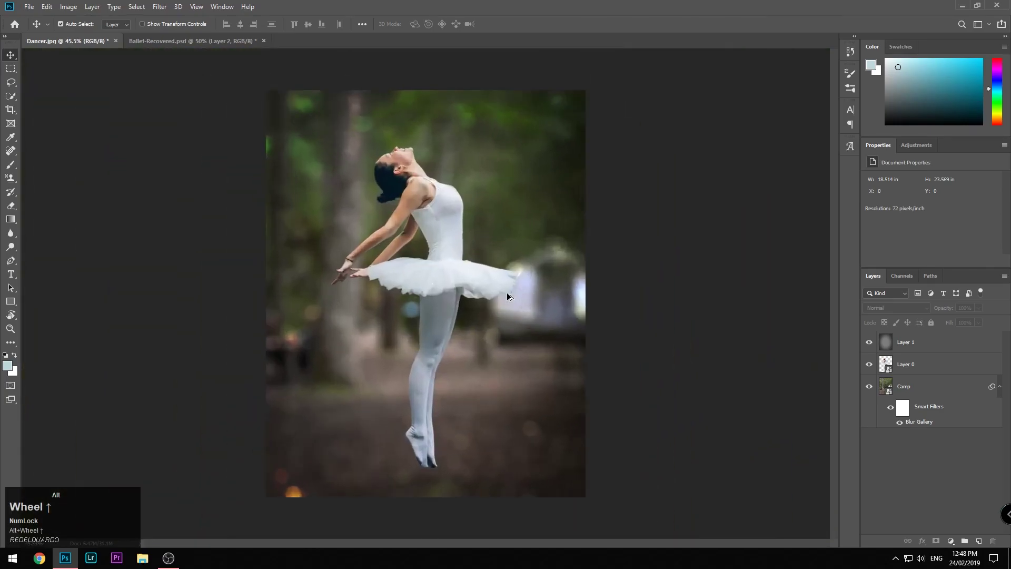
{"action": "scroll", "coordinate": [619, 329], "scroll_direction": "down", "scroll_amount": 3, "text": "alt"}
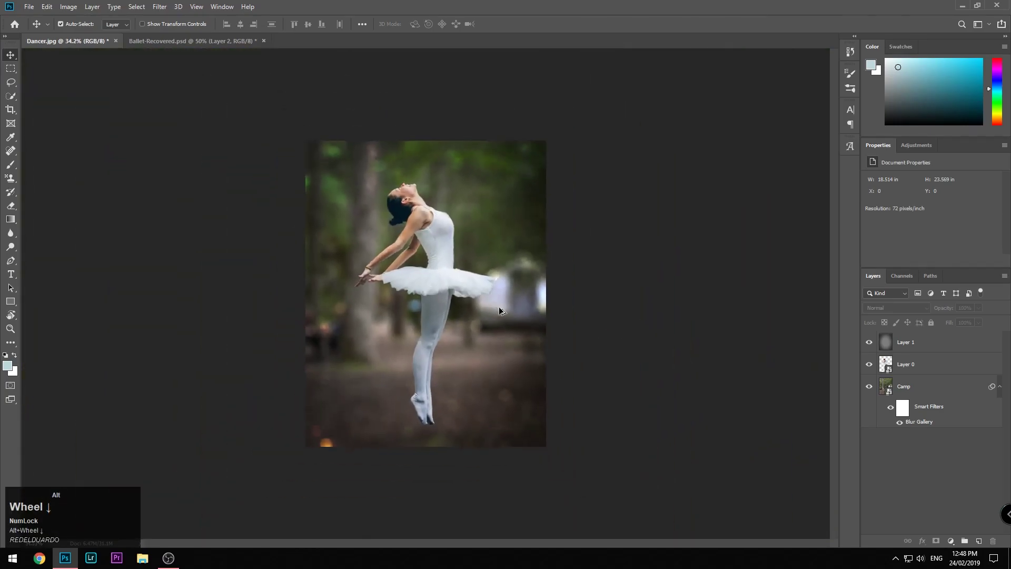
{"action": "scroll", "coordinate": [499, 311], "scroll_direction": "up", "scroll_amount": 2, "text": "alt"}
Add a new layer directly above the dancer and fill it with Black at 100% opacity.
{"action": "left_click", "coordinate": [939, 361]}
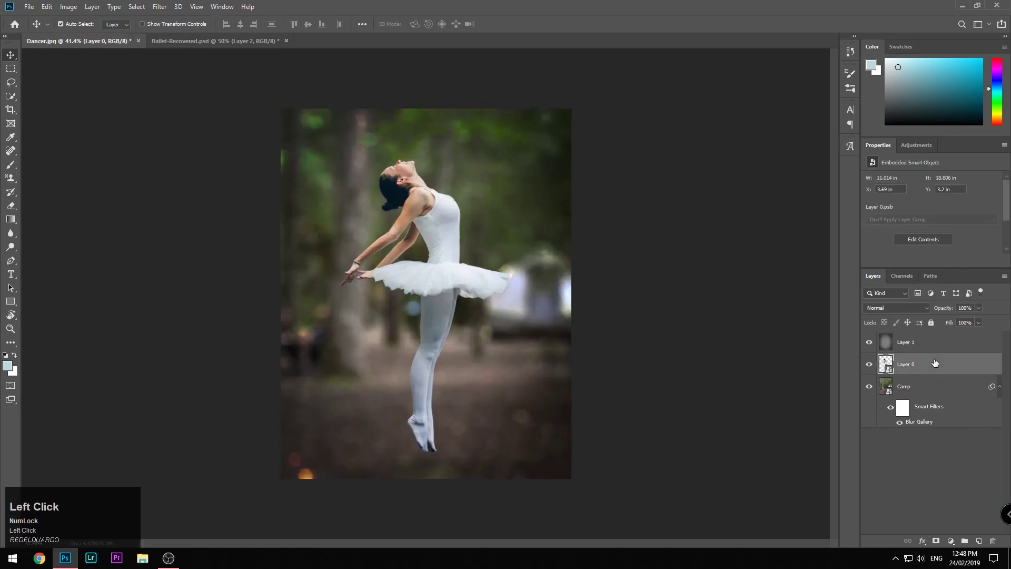
{"action": "left_click", "coordinate": [980, 543]}
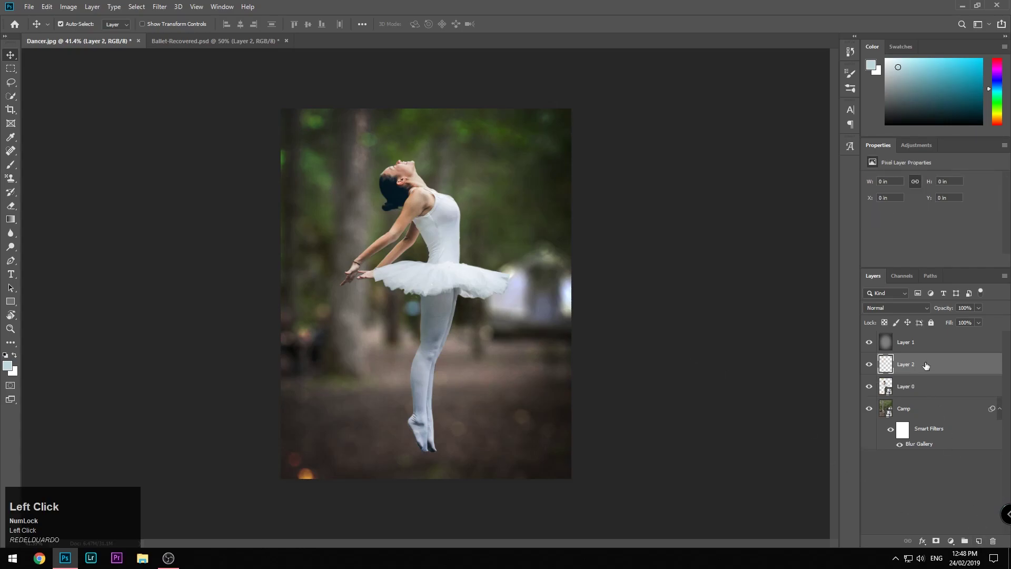
{"action": "key", "text": "shift"}
{"action": "key", "text": "ctrl+1"}
{"action": "key", "text": "ctrl+3"}
{"action": "key", "text": "ctrl+2"}
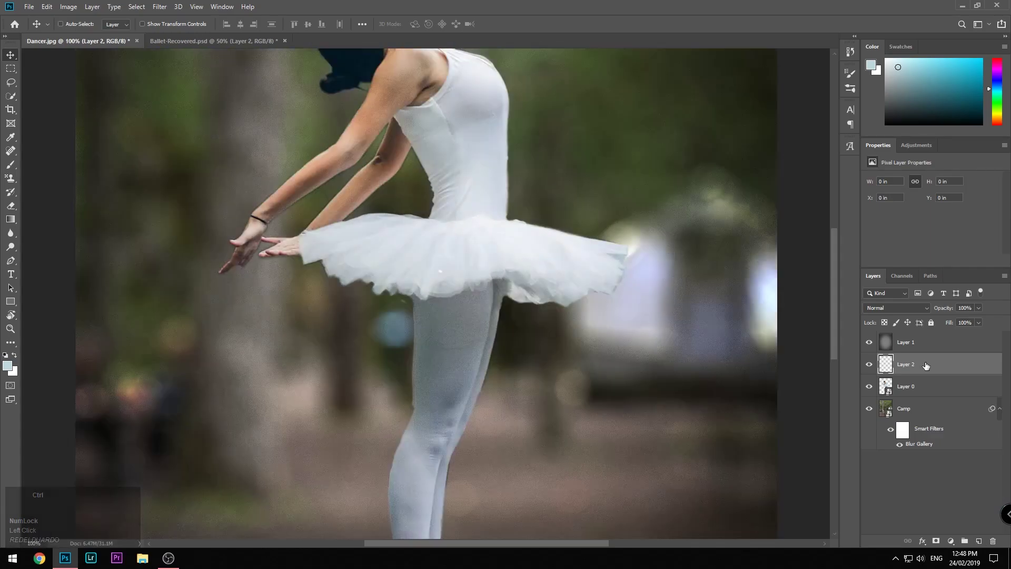
{"action": "scroll", "coordinate": [621, 288], "scroll_direction": "up", "scroll_amount": 5}
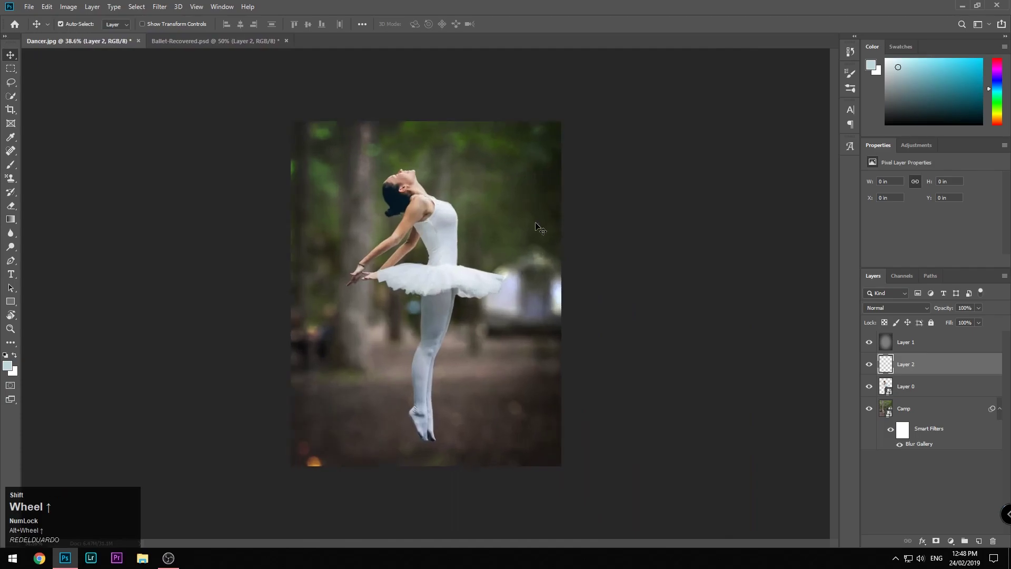
{"action": "key", "text": "shift+BackSpace"}
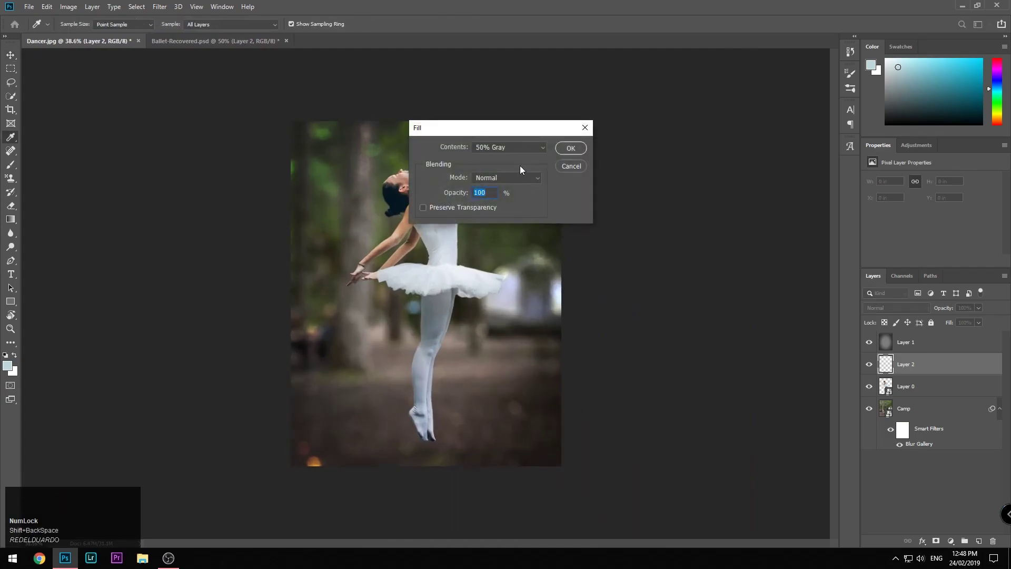
{"action": "left_click", "coordinate": [517, 147]}
{"action": "left_click", "coordinate": [509, 229]}
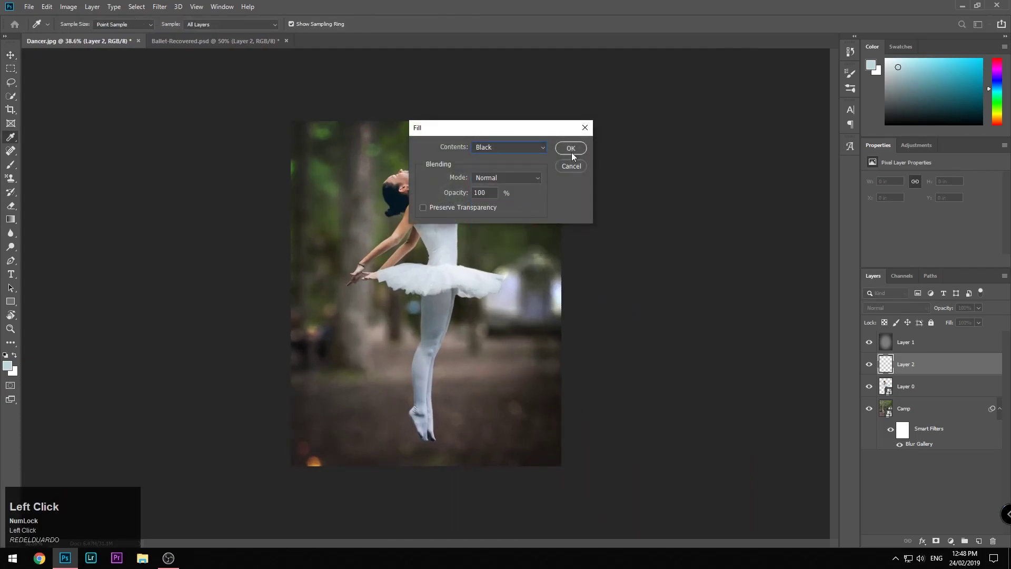
{"action": "left_click", "coordinate": [570, 148]}
{"action": "key", "text": "v"}
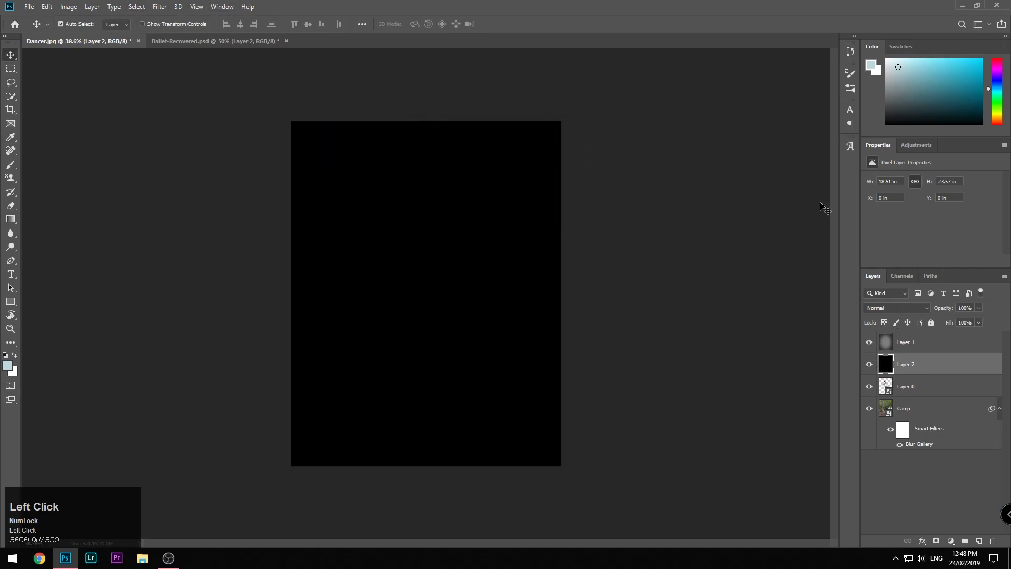
Convert the black layer and the vignette layer each to a smart object.
{"action": "right_click", "coordinate": [908, 364]}
{"action": "left_click", "coordinate": [825, 251]}
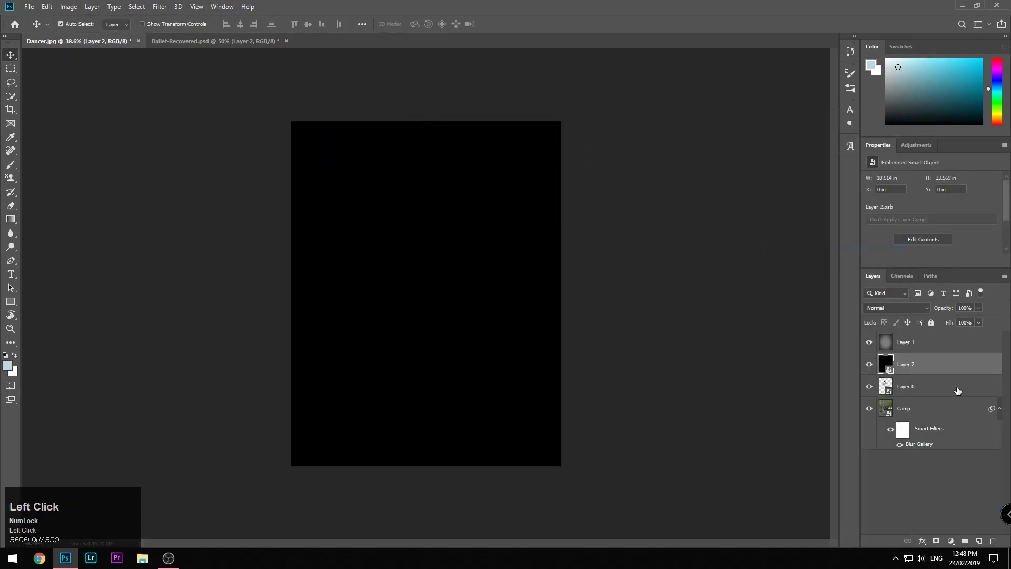
{"action": "right_click", "coordinate": [937, 341]}
{"action": "left_click", "coordinate": [869, 251]}
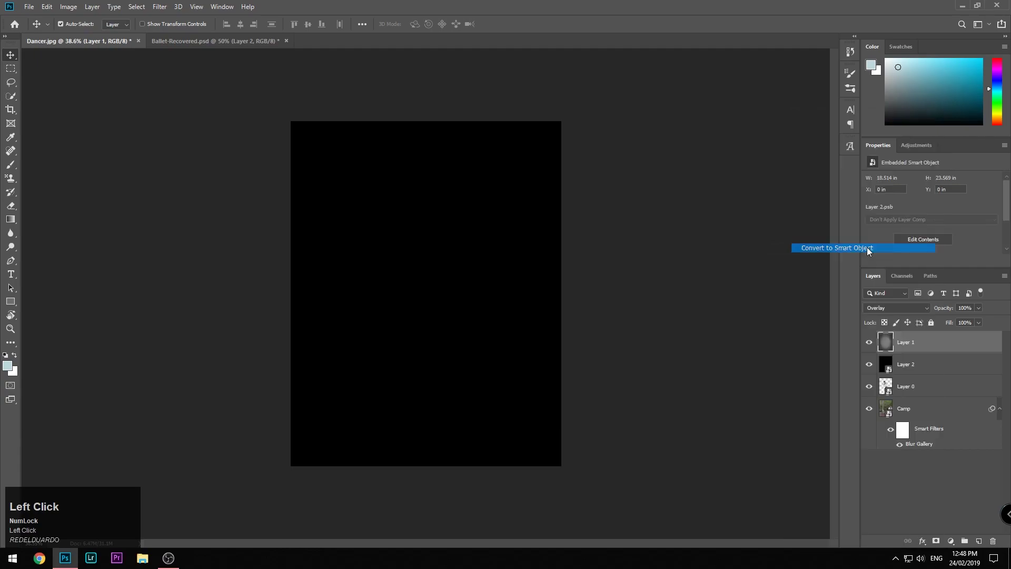
Apply a 50-300mm Zoom Lens Flare at 100% brightness to the black layer, centred near the image's upper-right corner.
{"action": "left_click", "coordinate": [926, 364]}
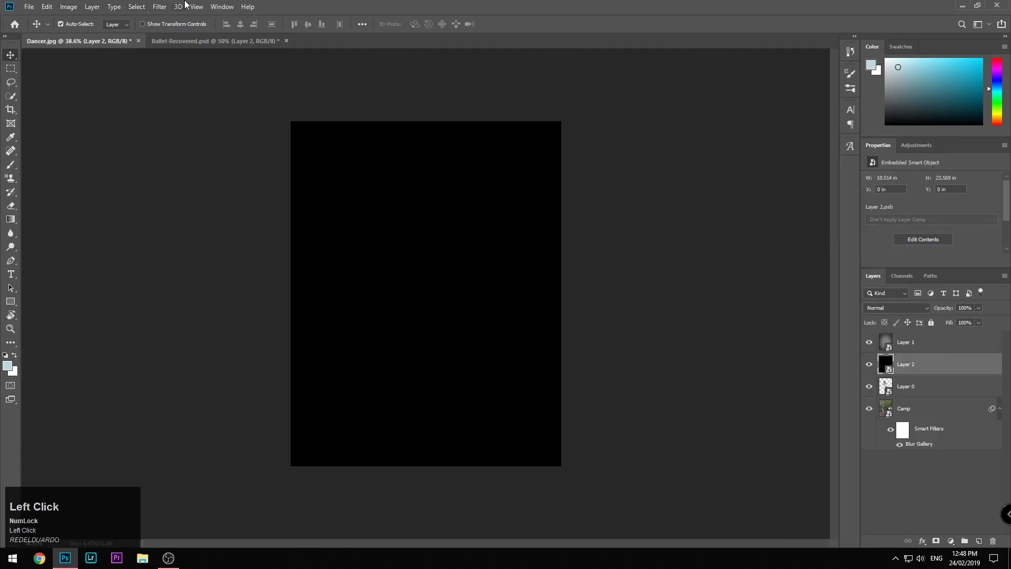
{"action": "left_click", "coordinate": [159, 6]}
{"action": "mouse_move", "coordinate": [214, 176]}
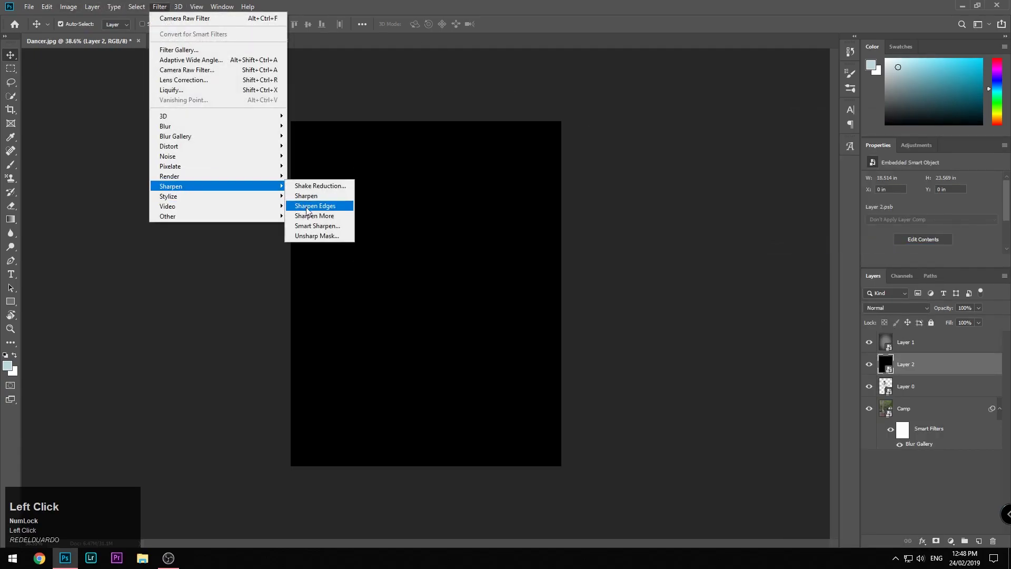
{"action": "mouse_move", "coordinate": [248, 179]}
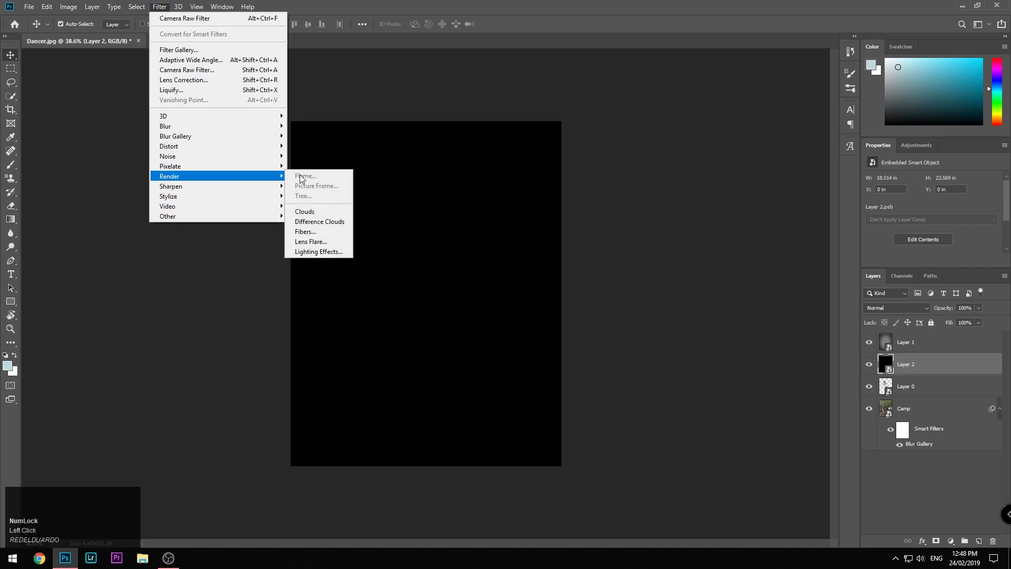
{"action": "left_click", "coordinate": [316, 249]}
{"action": "left_click", "coordinate": [467, 175]}
{"action": "left_click_drag", "start_coordinate": [471, 174], "coordinate": [428, 135]}
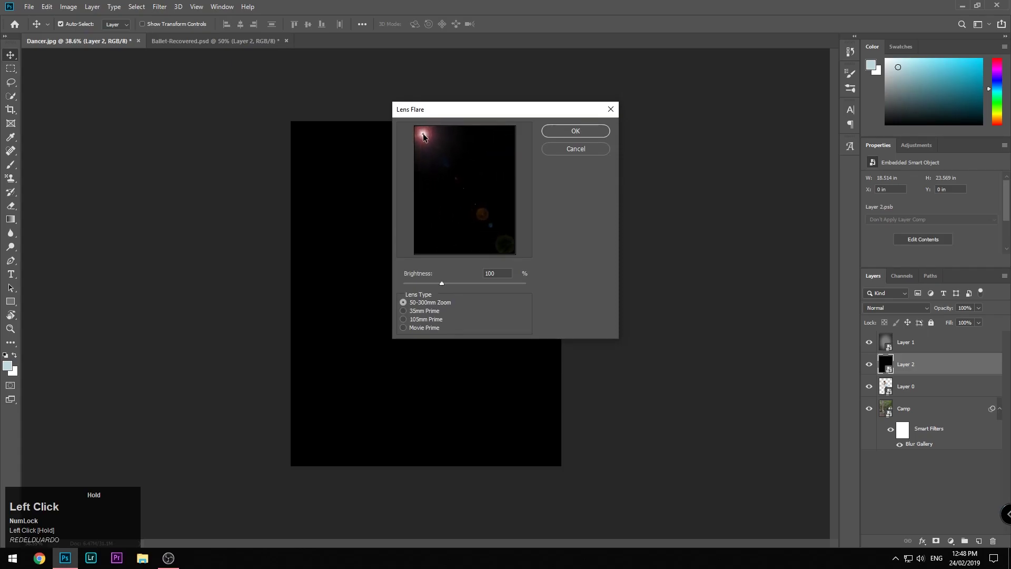
{"action": "left_click_drag", "start_coordinate": [422, 134], "coordinate": [506, 132]}
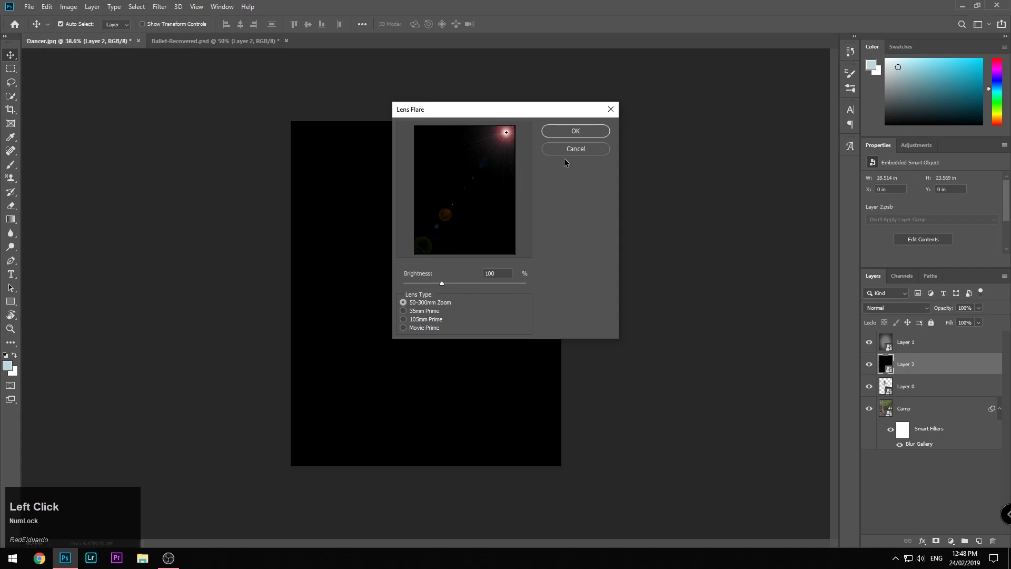
{"action": "left_click", "coordinate": [574, 132]}
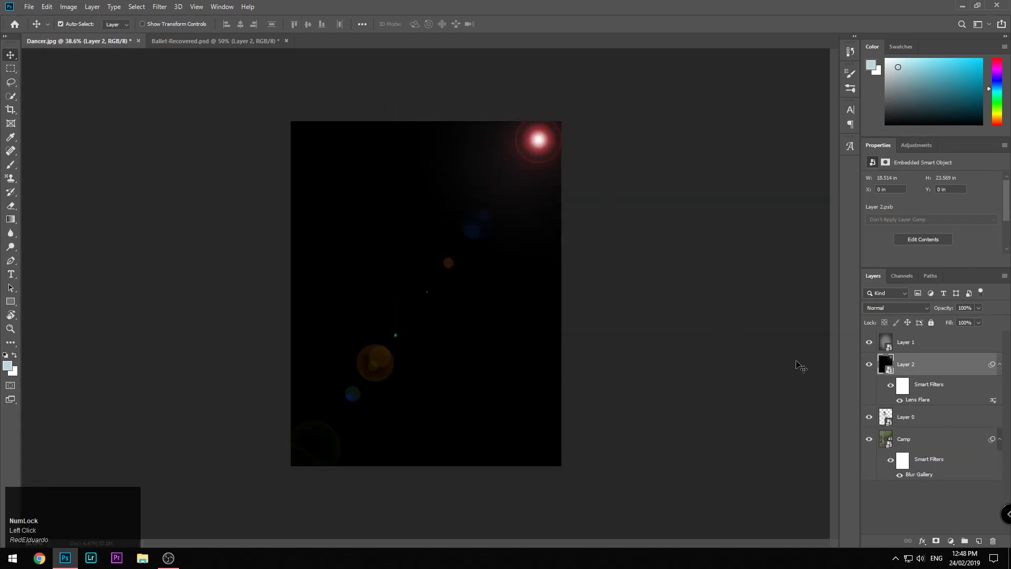
Add a second Lens Flare to the black layer using 105mm Prime at 100% brightness, positioned over the first flare.
{"action": "left_click", "coordinate": [160, 7]}
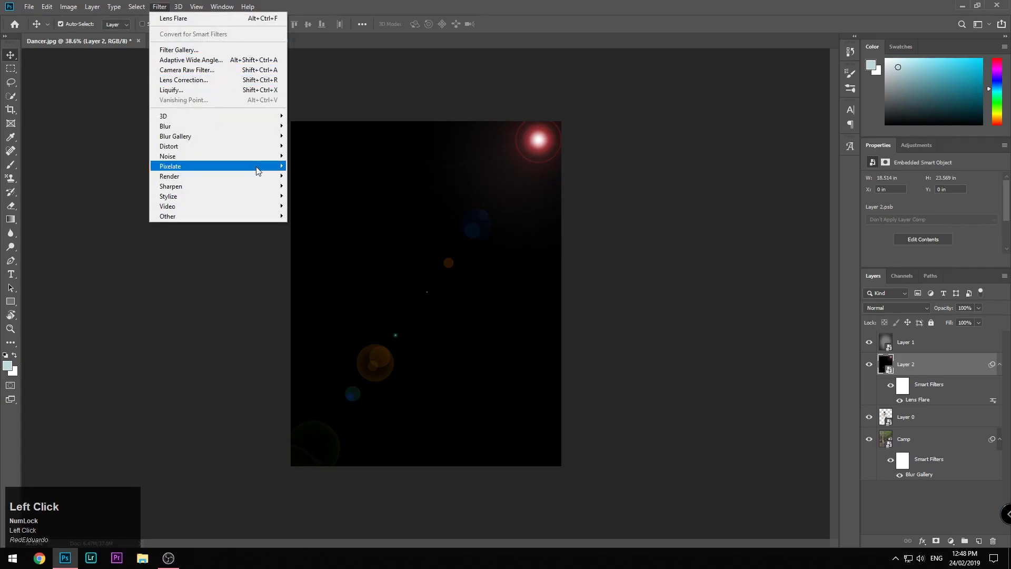
{"action": "mouse_move", "coordinate": [258, 180]}
{"action": "left_click", "coordinate": [325, 240]}
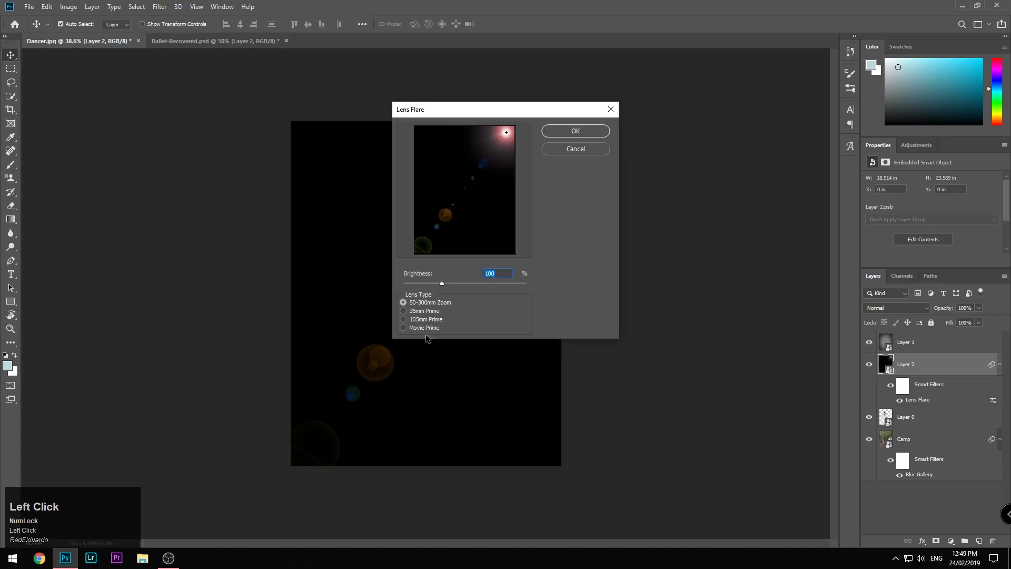
{"action": "left_click", "coordinate": [421, 311]}
{"action": "left_click", "coordinate": [421, 319]}
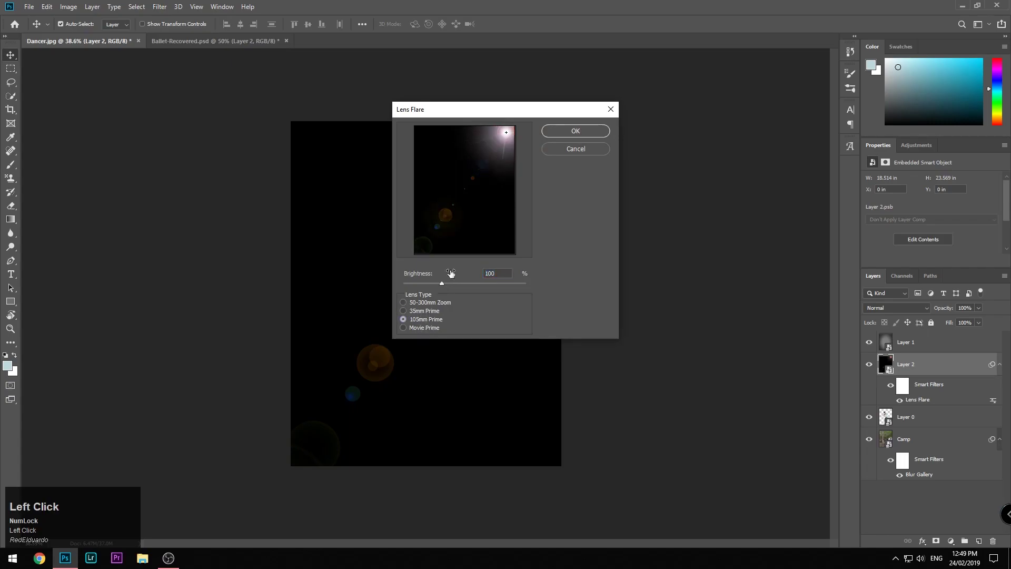
{"action": "left_click_drag", "start_coordinate": [510, 132], "coordinate": [505, 131]}
{"action": "key", "text": "Return"}
Set the lens flare layer's blend mode to Screen.
{"action": "key", "text": "b"}
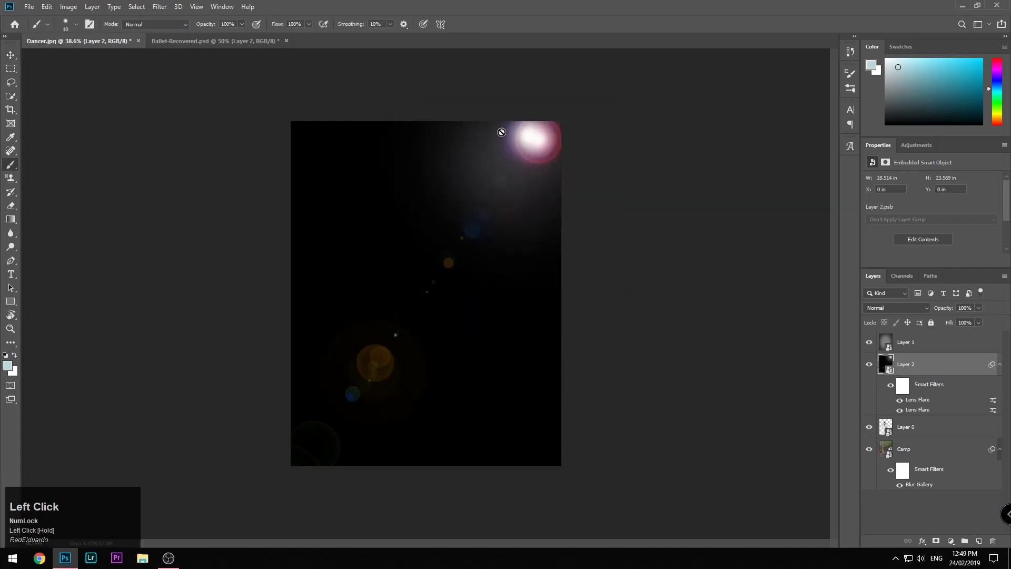
{"action": "left_click", "coordinate": [902, 307]}
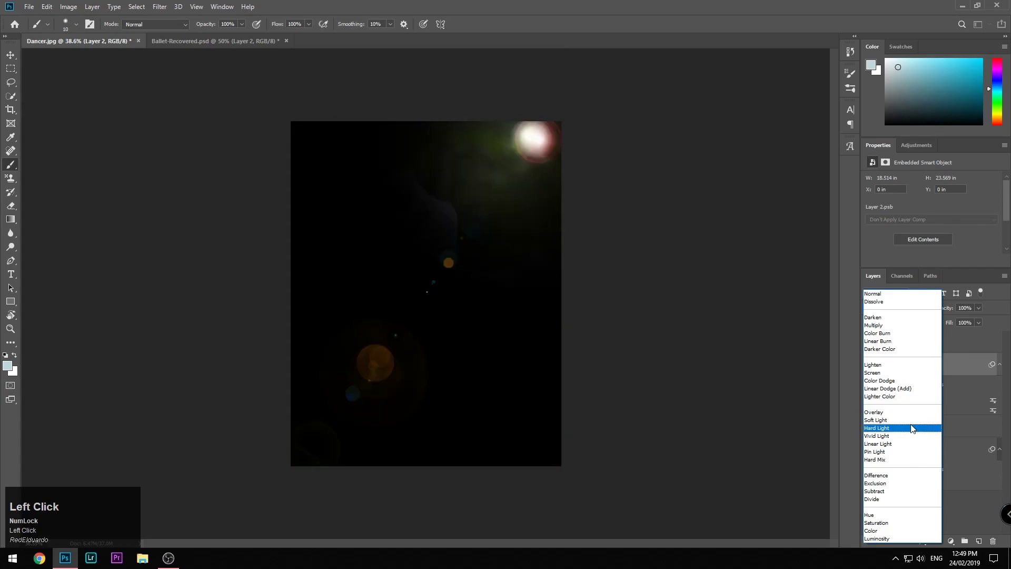
{"action": "left_click", "coordinate": [910, 372]}
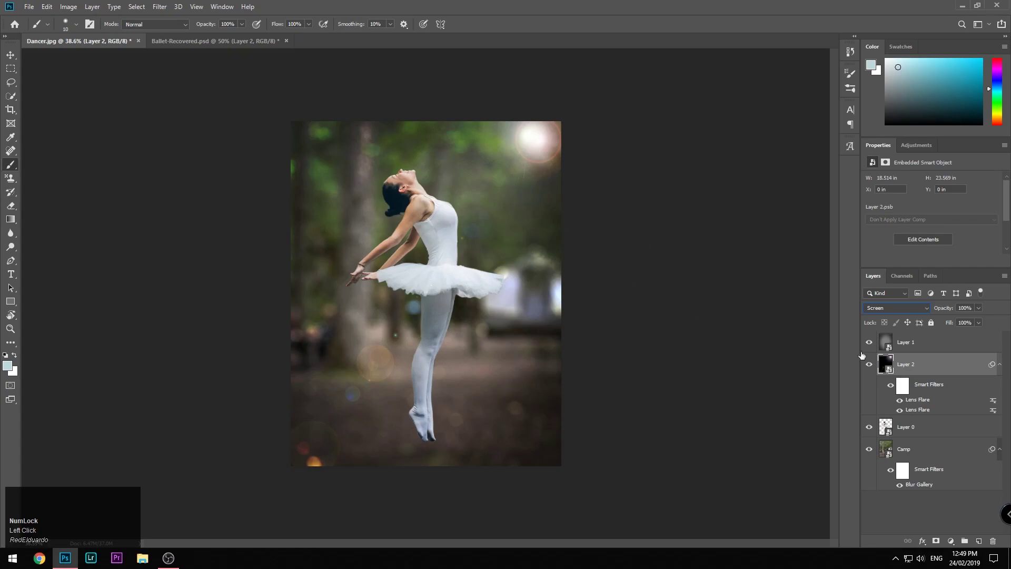
Apply a Gaussian Blur with a radius of about 3 pixels to the lens flare layer.
{"action": "left_click", "coordinate": [128, 6]}
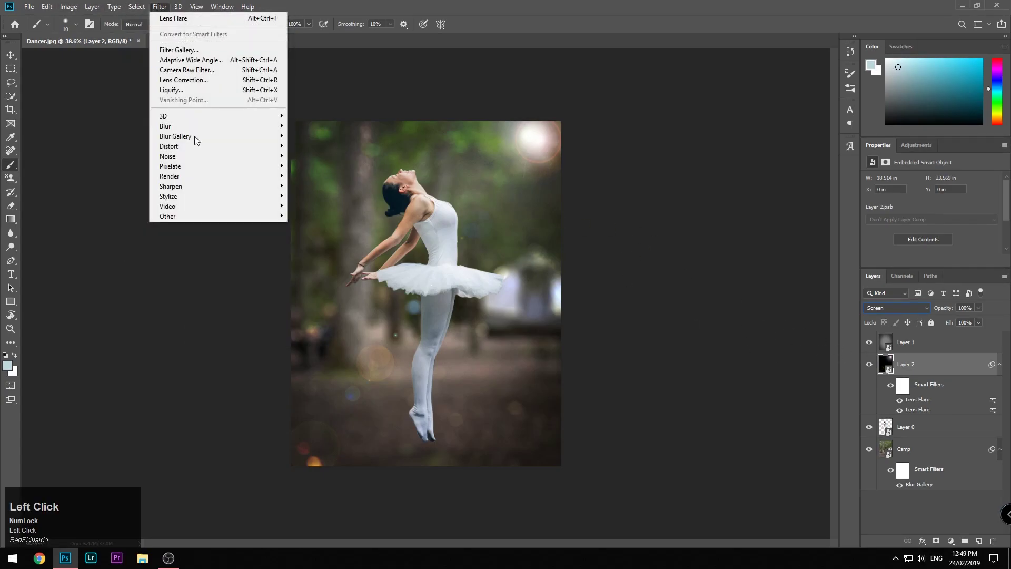
{"action": "mouse_move", "coordinate": [217, 127]}
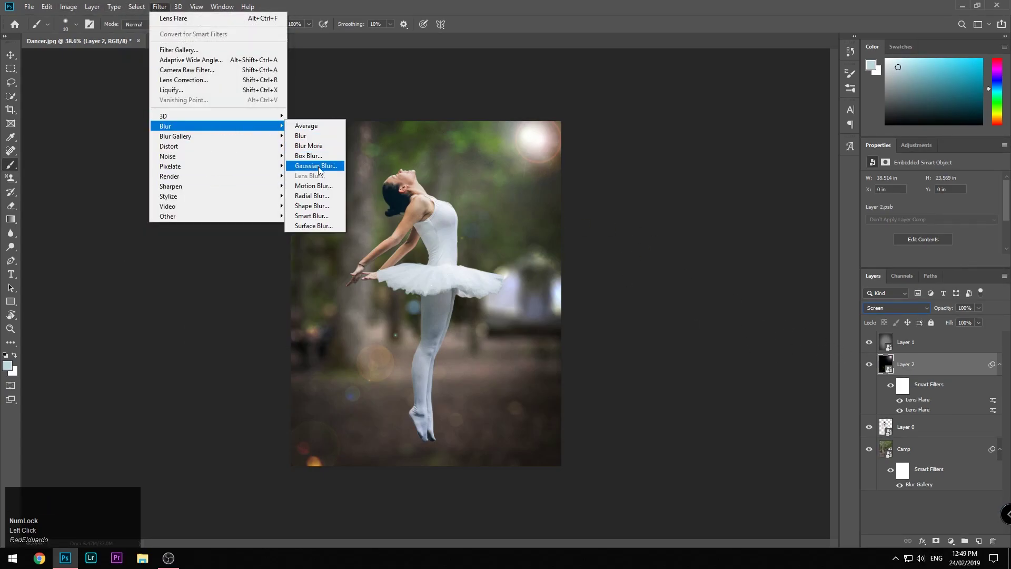
{"action": "left_click", "coordinate": [319, 166]}
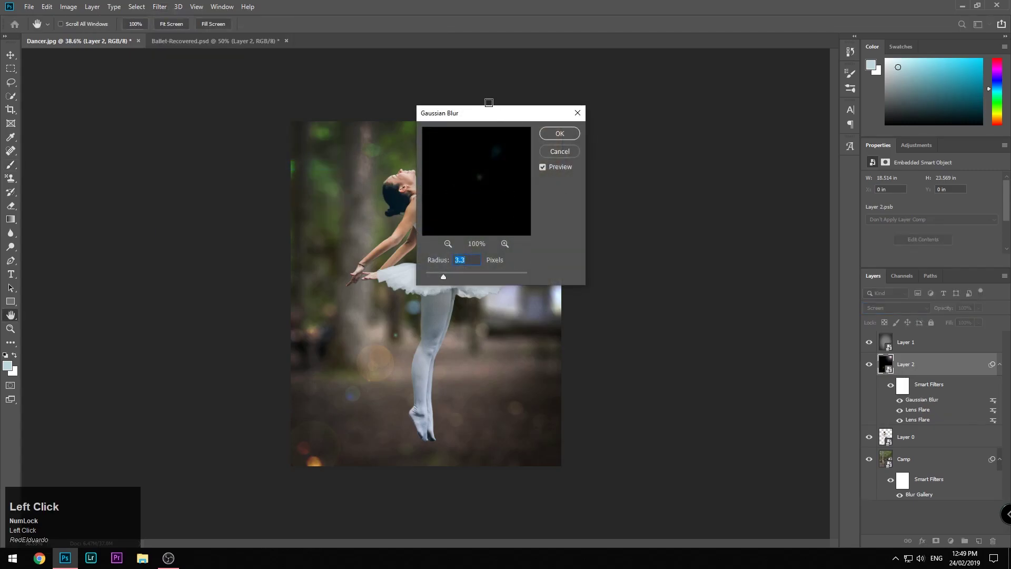
{"action": "left_click_drag", "start_coordinate": [480, 112], "coordinate": [283, 153]}
{"action": "left_click", "coordinate": [527, 154]}
{"action": "left_click", "coordinate": [525, 145]}
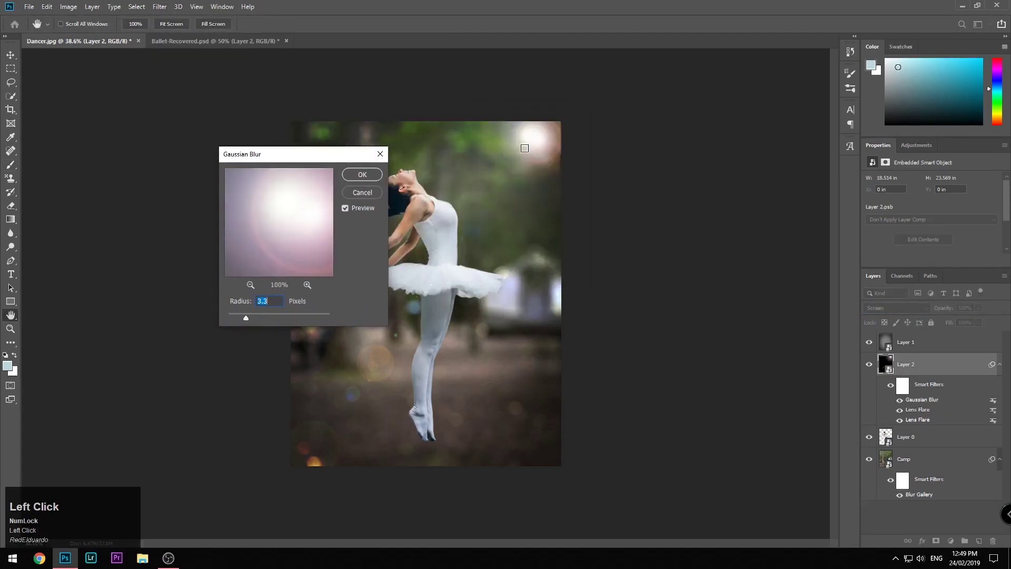
{"action": "mouse_move", "coordinate": [254, 317]}
{"action": "left_mouse_down"}
{"action": "mouse_move", "coordinate": [330, 315]}
{"action": "mouse_move", "coordinate": [268, 314]}
{"action": "left_mouse_up"}
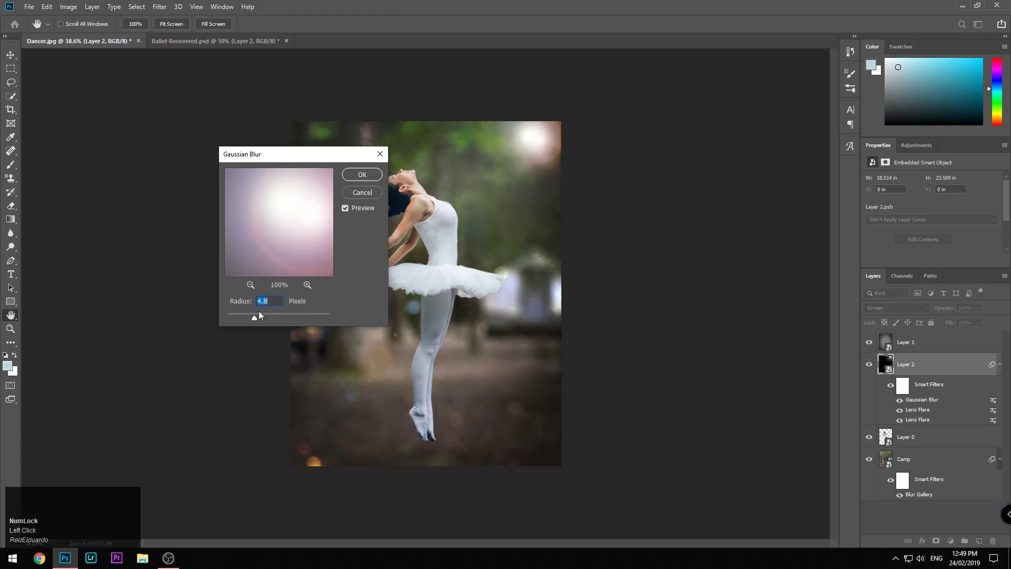
{"action": "key", "text": "BackSpace"}
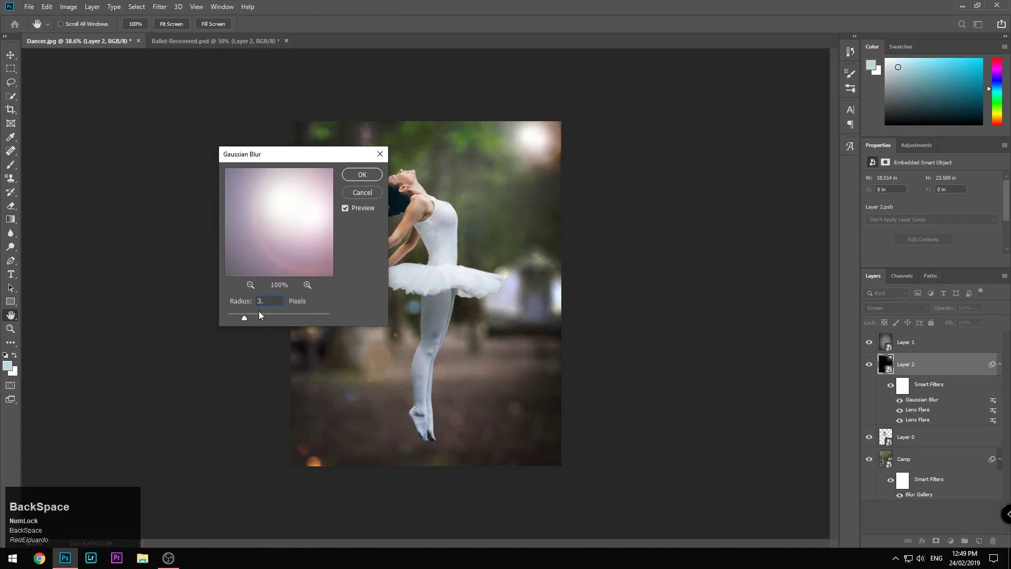
{"action": "key", "text": "Return"}
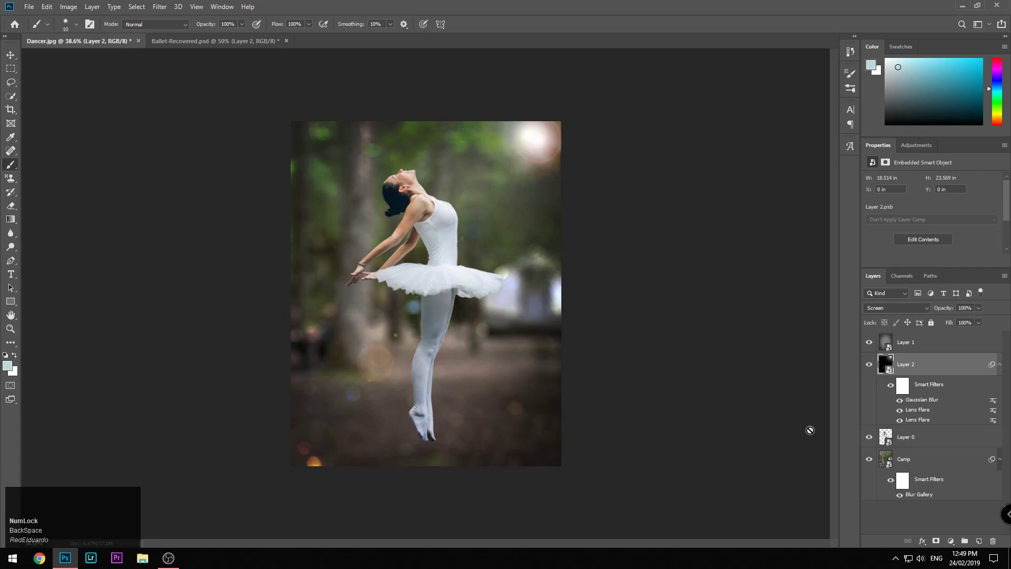
Compare with the Ballet-Recovered.psd version, and scale the flare layer in Dancer.jpg to about 117%, shifting it within the image.
{"action": "left_click", "coordinate": [210, 42]}
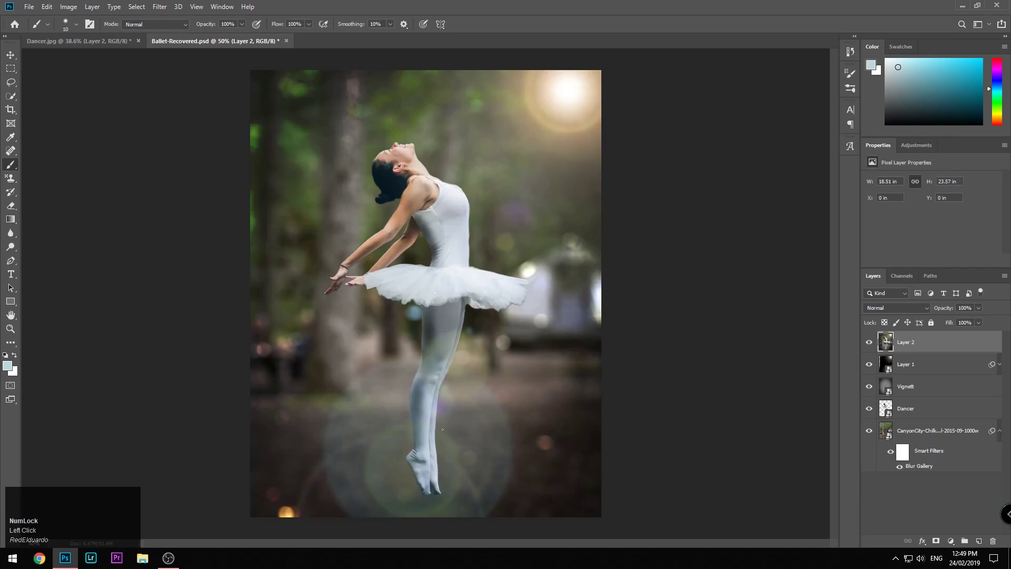
{"action": "left_click", "coordinate": [79, 41]}
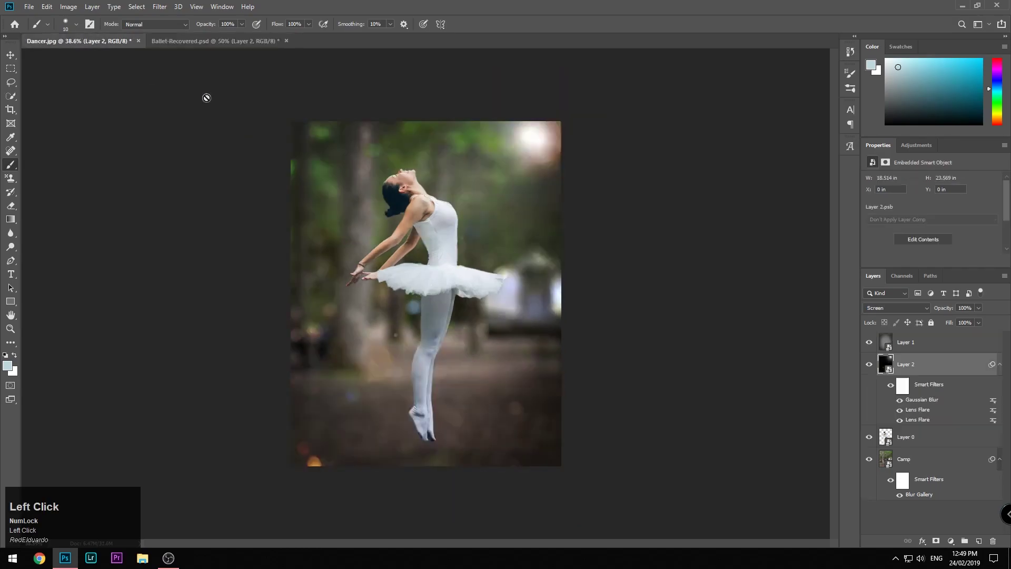
{"action": "key", "text": "ctrl+t"}
{"action": "left_click", "coordinate": [529, 214]}
{"action": "left_click_drag", "start_coordinate": [560, 122], "coordinate": [606, 65]}
{"action": "left_click_drag", "start_coordinate": [548, 142], "coordinate": [519, 175]}
{"action": "key", "text": "Return"}
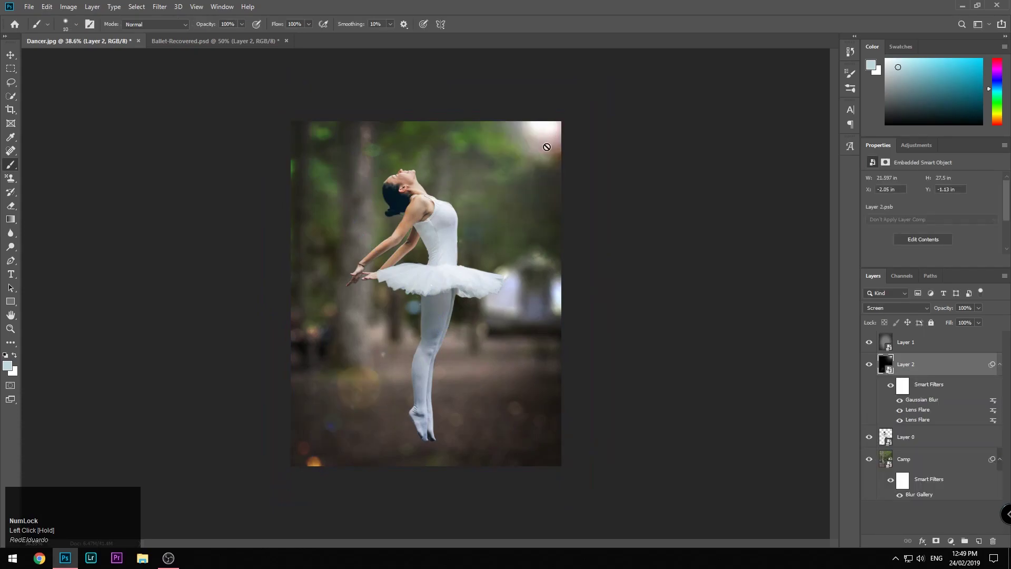
Enlarge the flare layer further to about 26.5 by 33.8 in, keeping its glow in the image's upper-right corner.
{"action": "key", "text": "ctrl+t"}
{"action": "mouse_move", "coordinate": [462, 181]}
{"action": "left_mouse_down"}
{"action": "mouse_move", "coordinate": [477, 168]}
{"action": "mouse_move", "coordinate": [535, 187]}
{"action": "left_mouse_up"}
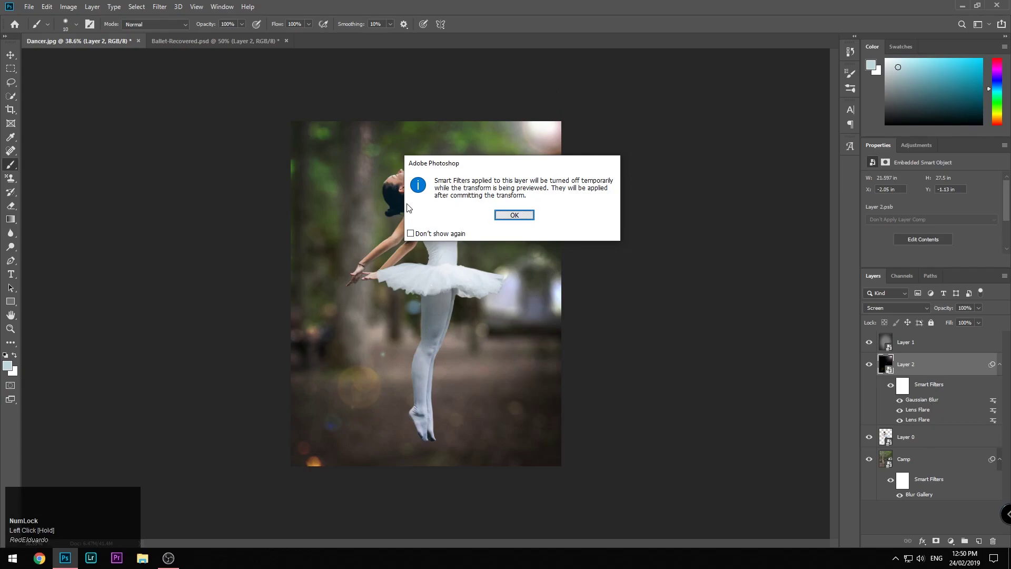
{"action": "left_click", "coordinate": [512, 222]}
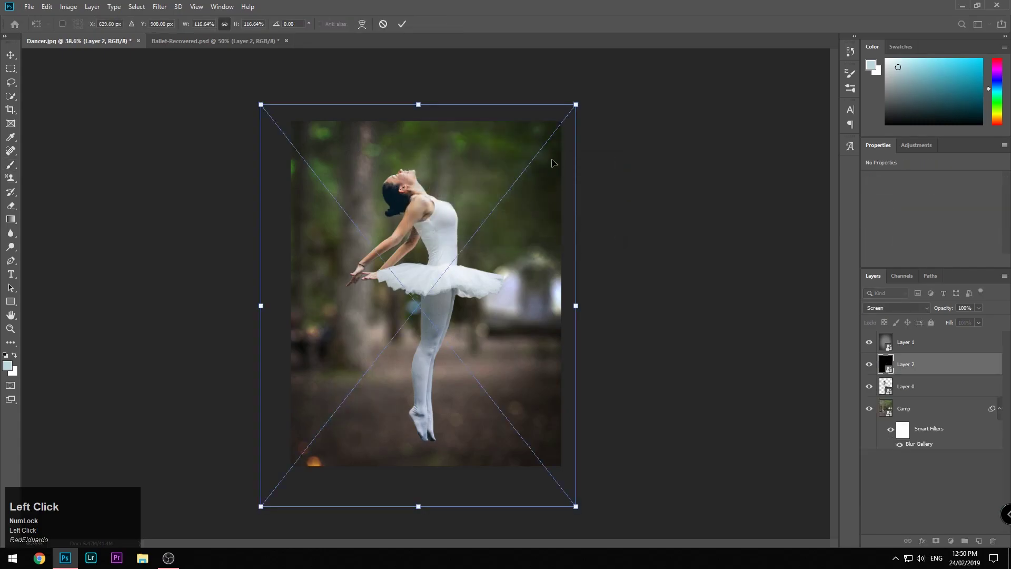
{"action": "mouse_move", "coordinate": [553, 132]}
{"action": "left_mouse_down"}
{"action": "mouse_move", "coordinate": [482, 199]}
{"action": "mouse_move", "coordinate": [601, 97]}
{"action": "mouse_move", "coordinate": [545, 150]}
{"action": "left_mouse_up"}
{"action": "key", "text": "Return"}
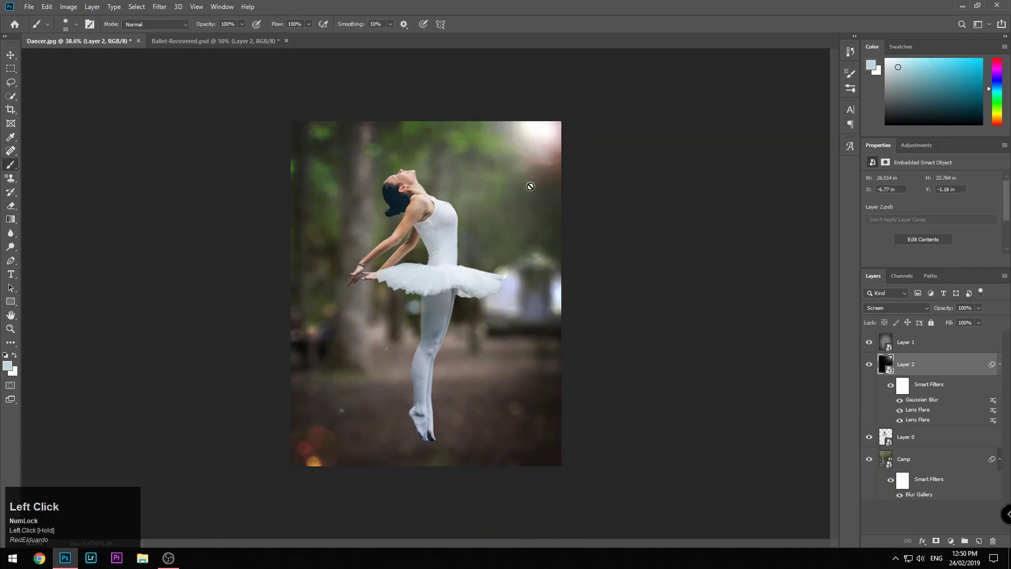
Reposition the 105mm Prime lens flare inward from the corner of the flare layer, toward the dancer.
{"action": "double_click", "coordinate": [915, 418]}
{"action": "left_click", "coordinate": [515, 215]}
{"action": "left_click_drag", "start_coordinate": [452, 206], "coordinate": [488, 144]}
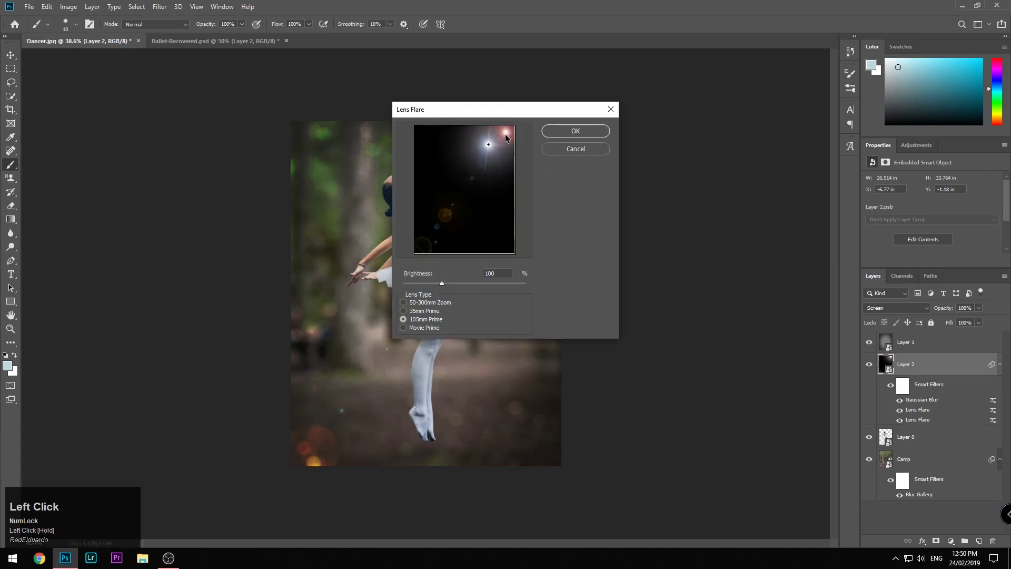
{"action": "left_click", "coordinate": [571, 131]}
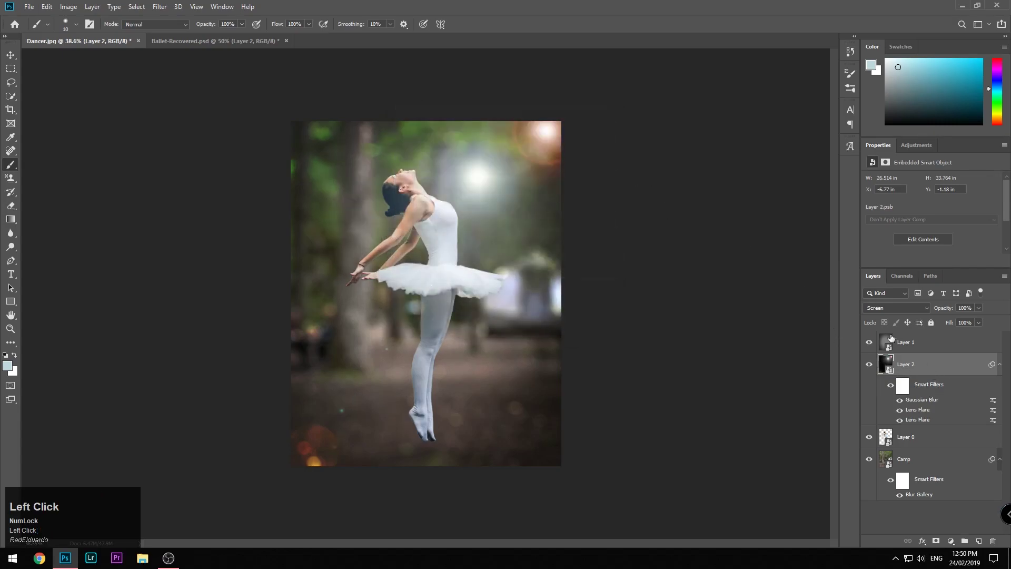
Reposition the 50-300mm Zoom lens flare inward and down from the corner, near the dancer's chest.
{"action": "double_click", "coordinate": [917, 420]}
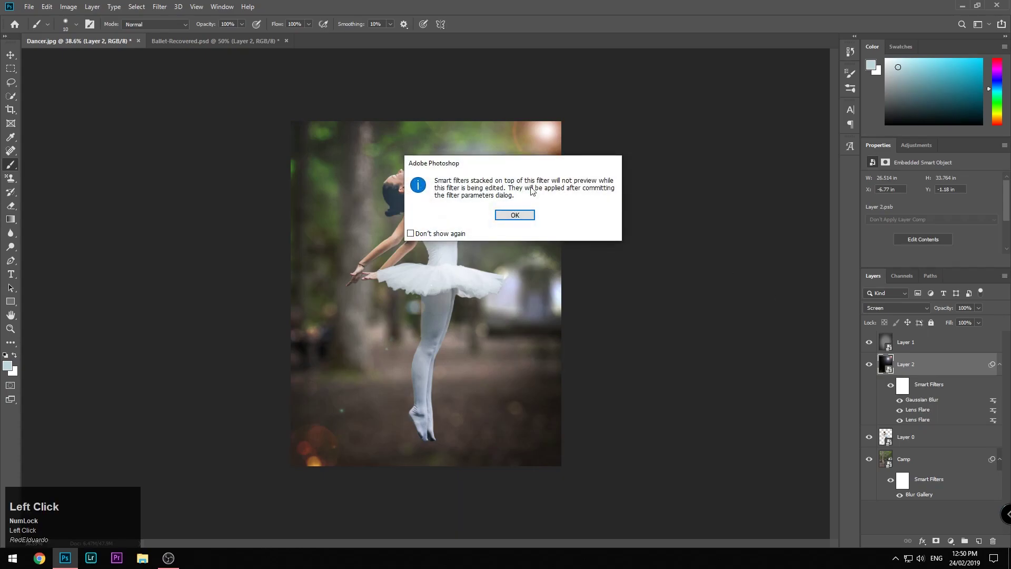
{"action": "left_click", "coordinate": [498, 214]}
{"action": "left_click_drag", "start_coordinate": [505, 136], "coordinate": [481, 153]}
{"action": "left_click", "coordinate": [575, 131]}
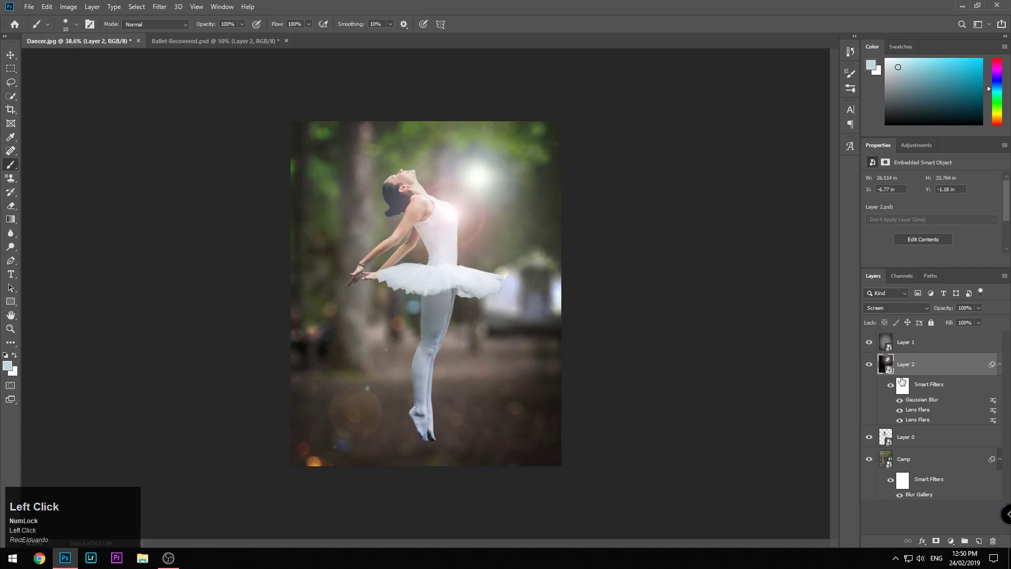
Reposition the 105mm Prime lens flare so its centre overlaps the 50-300mm Zoom flare.
{"action": "double_click", "coordinate": [921, 411]}
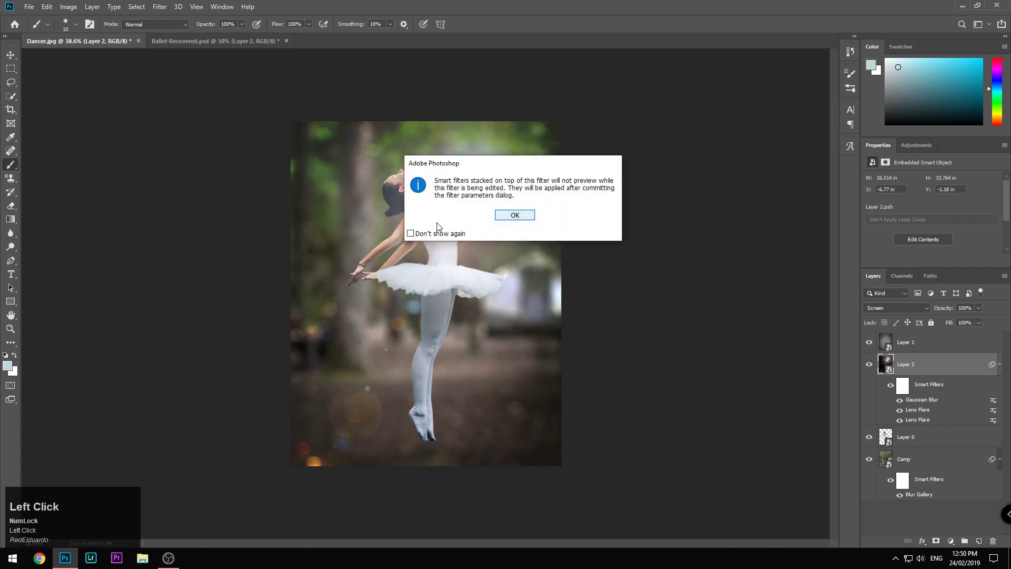
{"action": "left_click", "coordinate": [515, 215]}
{"action": "left_click_drag", "start_coordinate": [476, 167], "coordinate": [481, 153]}
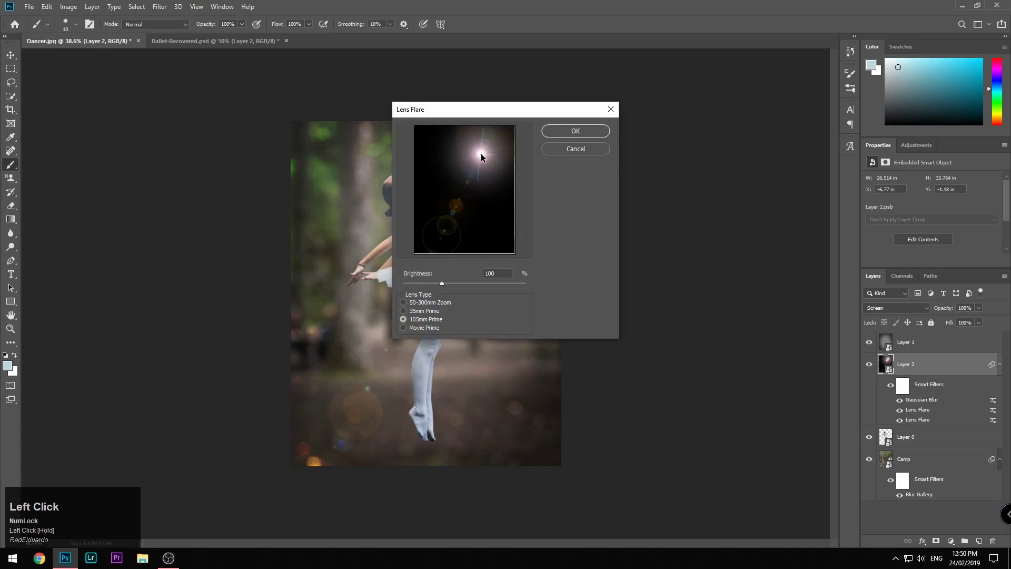
{"action": "key", "text": "Return"}
Move the flare layer up and right to about X -2.34 in, Y -5.19 in, placing the glow in the upper-right background.
{"action": "key", "text": "ctrl+t"}
{"action": "left_click_drag", "start_coordinate": [460, 233], "coordinate": [509, 199]}
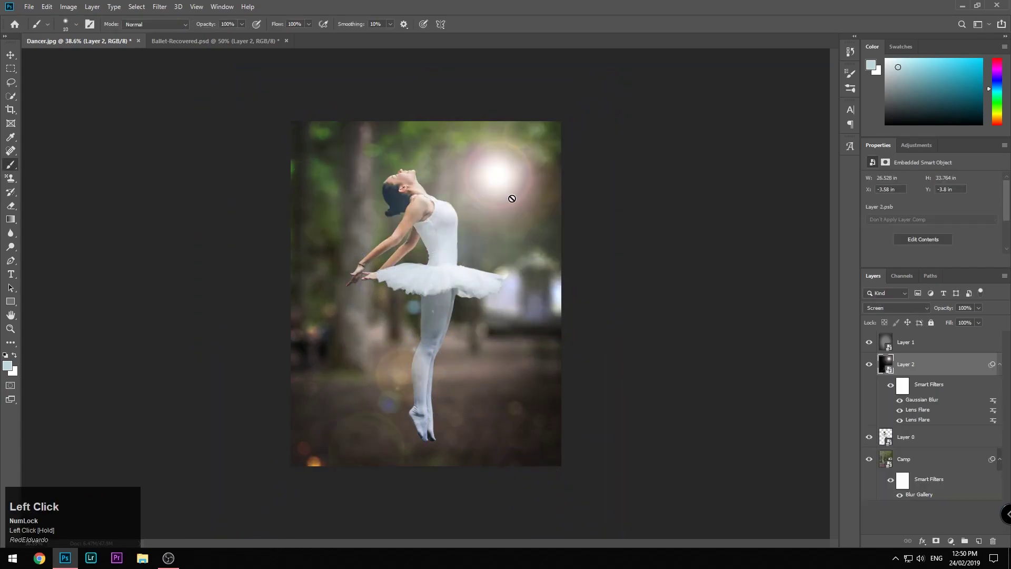
{"action": "key", "text": "v"}
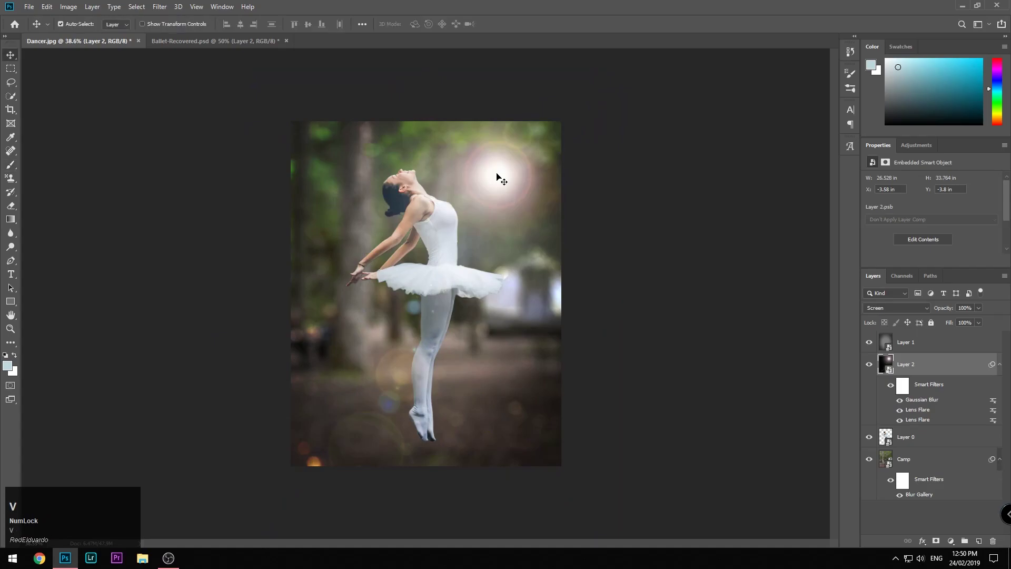
{"action": "key", "text": "ctrl+t"}
{"action": "left_click_drag", "start_coordinate": [497, 173], "coordinate": [515, 153]}
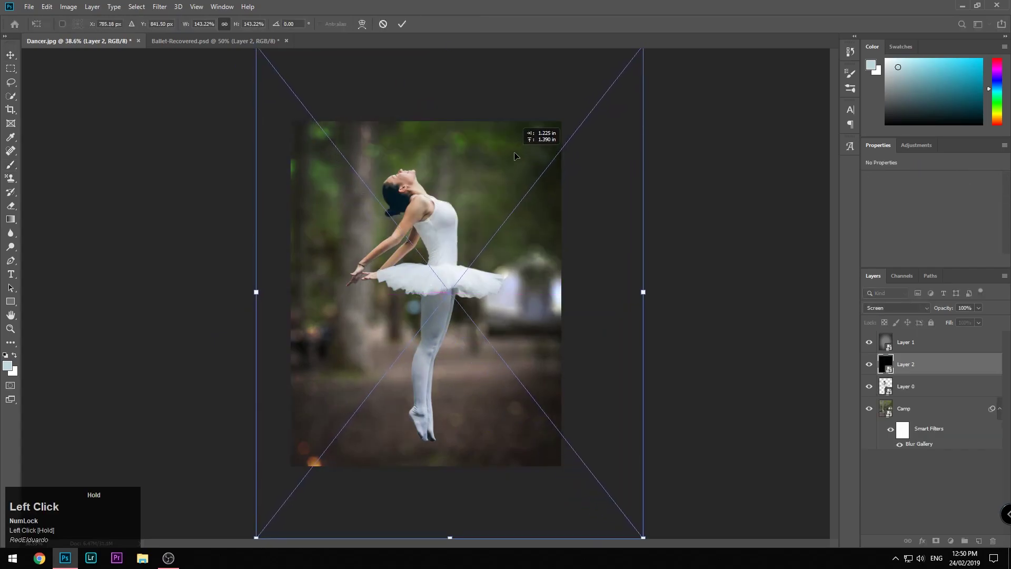
{"action": "key", "text": "Return"}
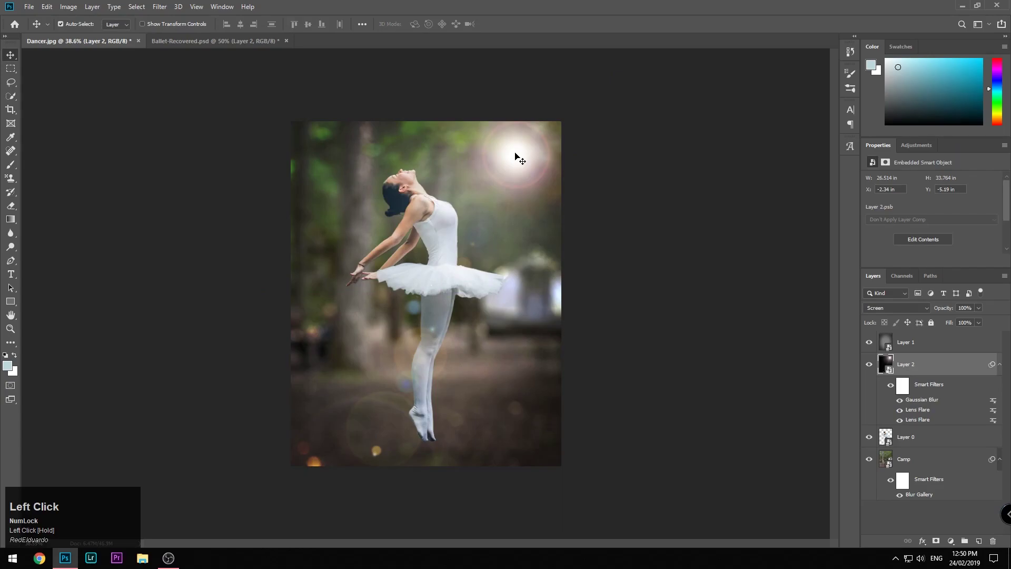
Nudge the flare layer right and slightly up to X -1.23 in, Y -5.47 in, toward the photo's upper-right corner.
{"action": "key", "text": "ctrl+shift+Right"}
{"action": "key", "text": "ctrl+shift+Right"}
{"action": "key", "text": "ctrl+shift+Right"}
{"action": "key", "text": "ctrl+shift+Right"}
{"action": "key", "text": "ctrl+shift+Right"}
{"action": "key", "text": "ctrl+shift+Right"}
{"action": "key", "text": "ctrl+shift+Up"}
{"action": "key", "text": "ctrl+shift+Right"}
{"action": "key", "text": "ctrl+shift+Up"}
{"action": "key", "text": "ctrl+shift+Right"}
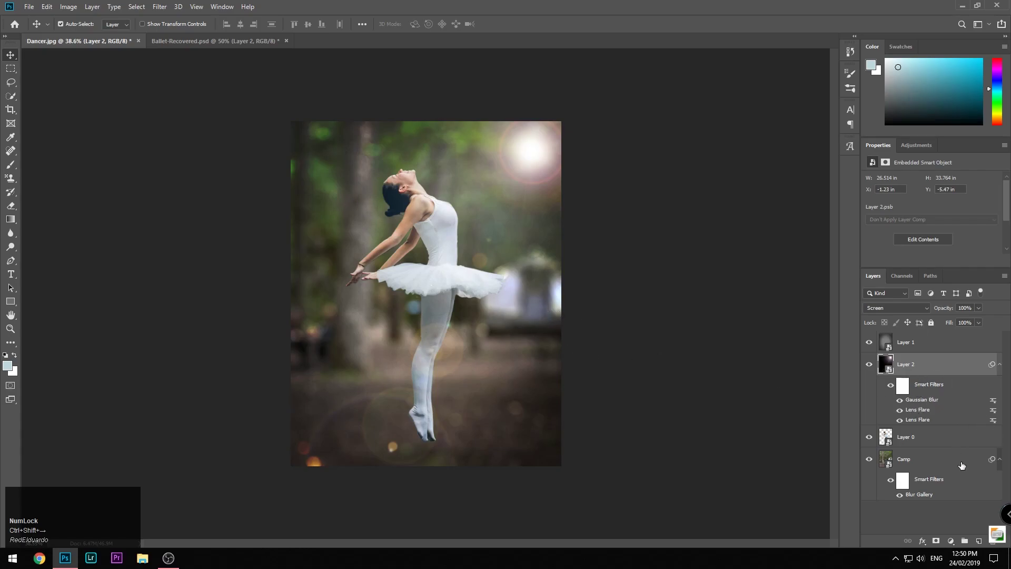
Add a new empty layer directly above the lens flare layer.
{"action": "left_click", "coordinate": [979, 542]}
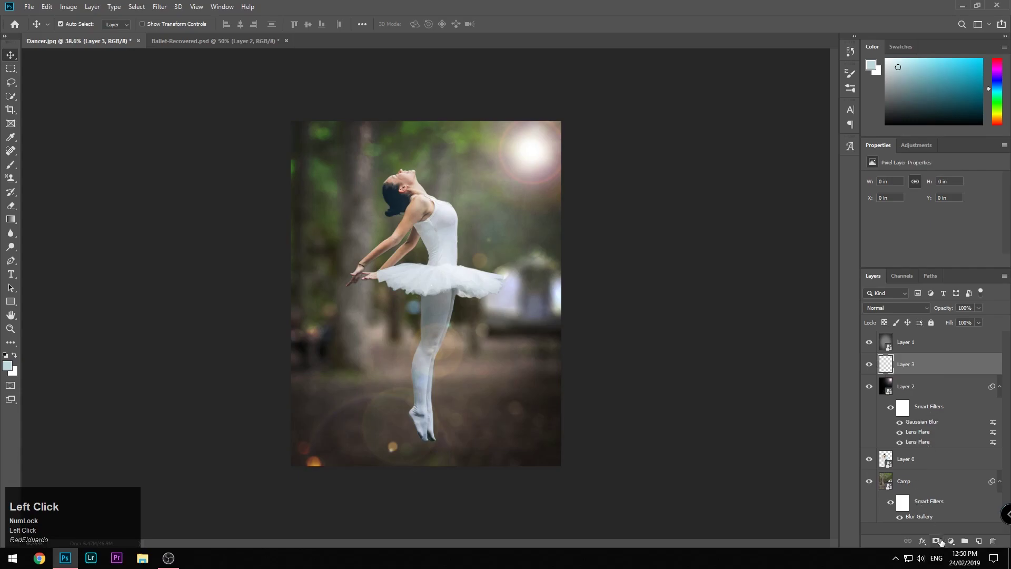
{"action": "right_click", "coordinate": [886, 364]}
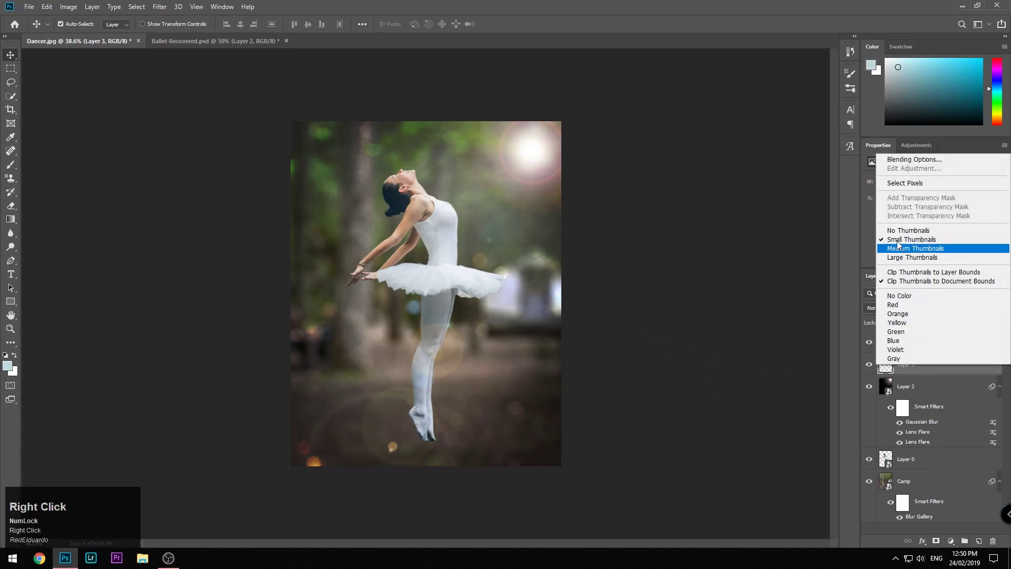
{"action": "left_click", "coordinate": [856, 209]}
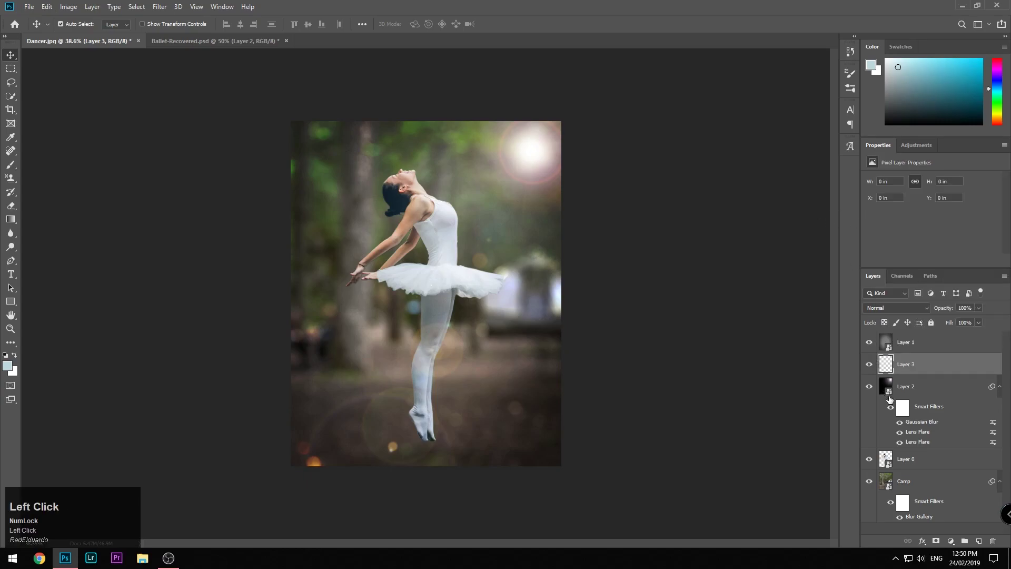
Collapse the smart filter lists of the flare and Camp layers and rename Layer 0 as Dancer.
{"action": "left_click", "coordinate": [999, 385]}
{"action": "left_click", "coordinate": [1000, 431]}
{"action": "double_click", "coordinate": [906, 407]}
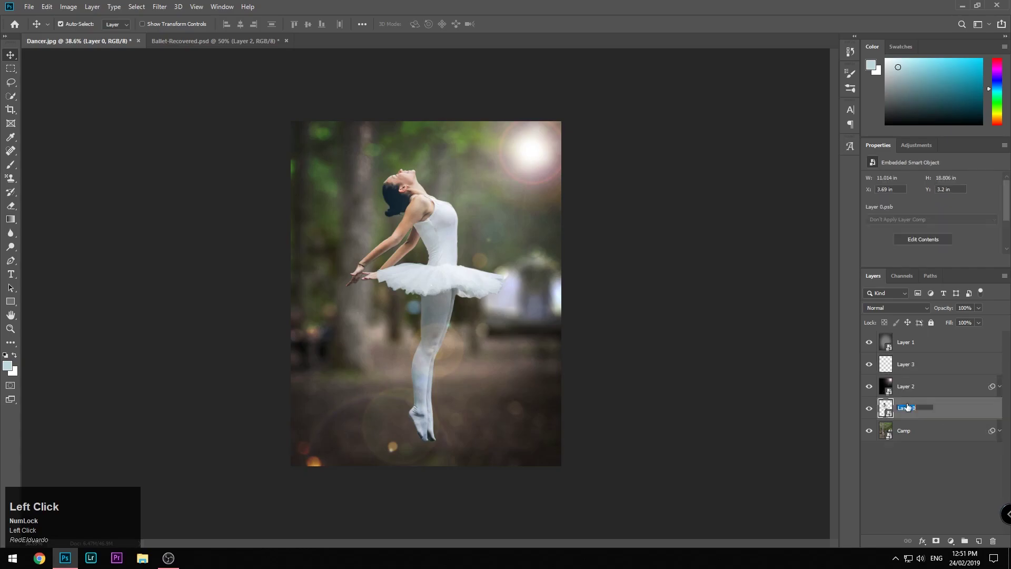
{"action": "type", "text": "Dancer"}
{"action": "key", "text": "Return"}
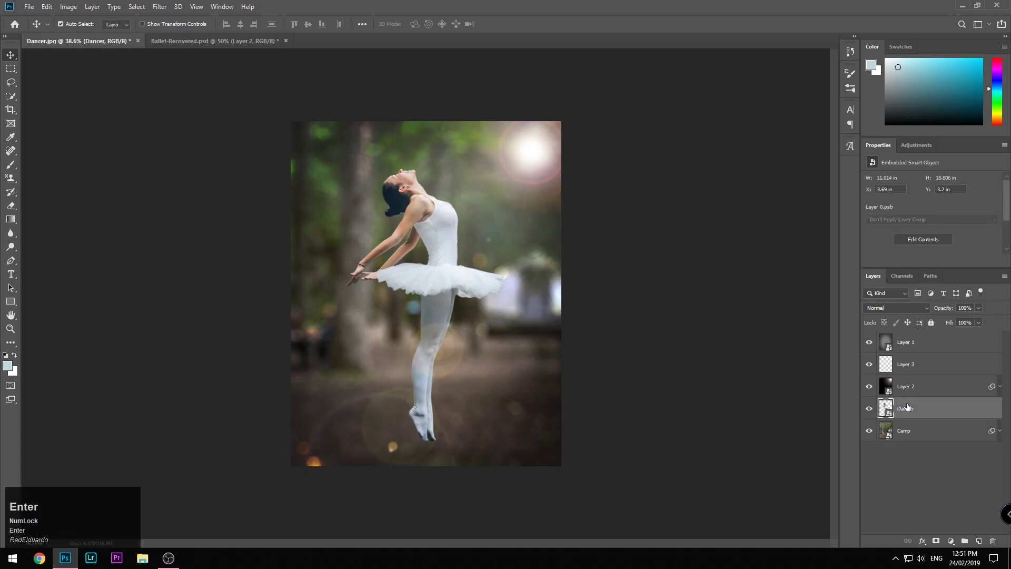
Rename the lens flare layer as Flare and the Overlay layer as Vignette.
{"action": "double_click", "coordinate": [901, 389]}
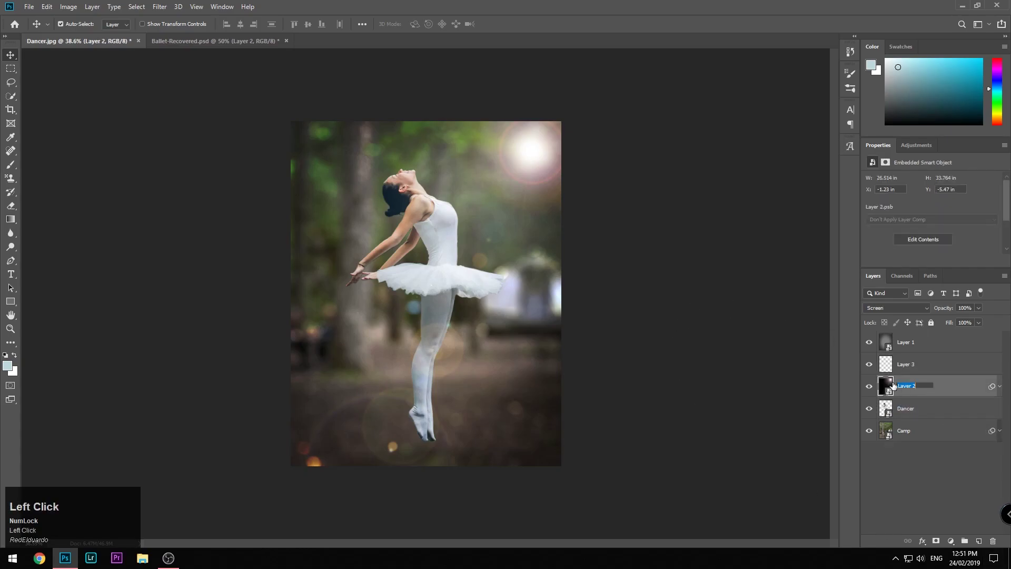
{"action": "type", "text": "Flare"}
{"action": "key", "text": "Return"}
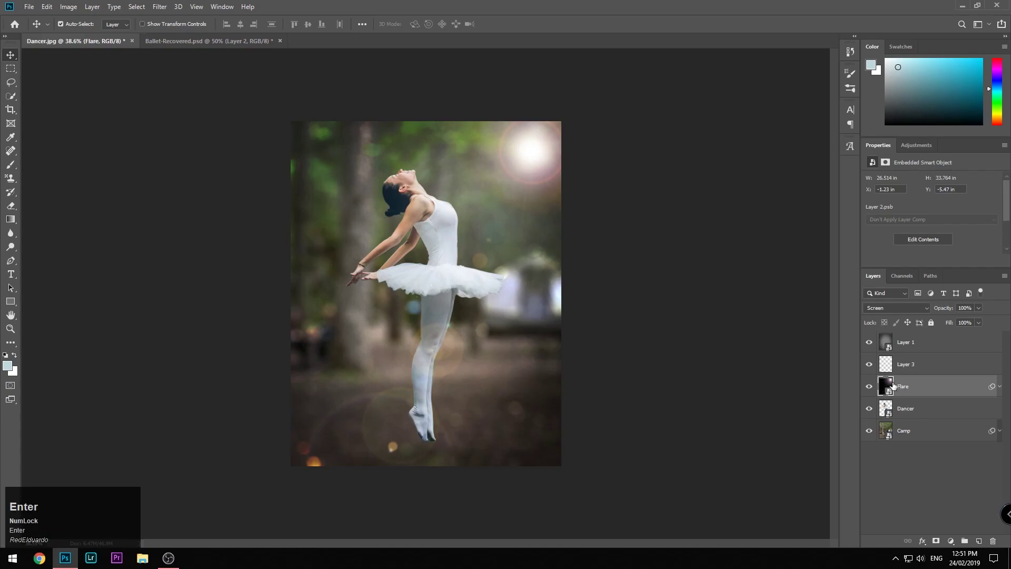
{"action": "double_click", "coordinate": [905, 342]}
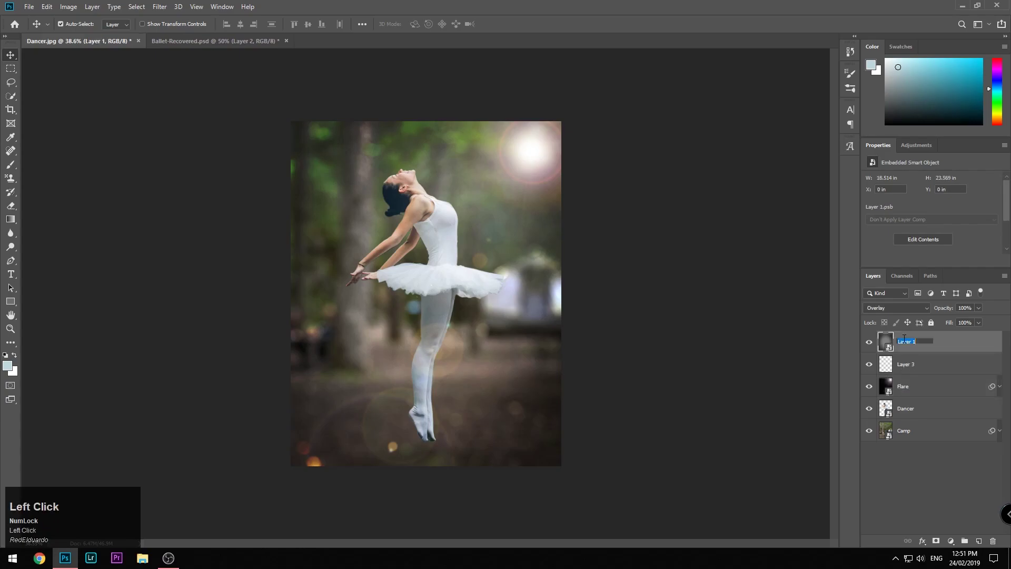
{"action": "type", "text": "Vignette"}
{"action": "key", "text": "Return"}
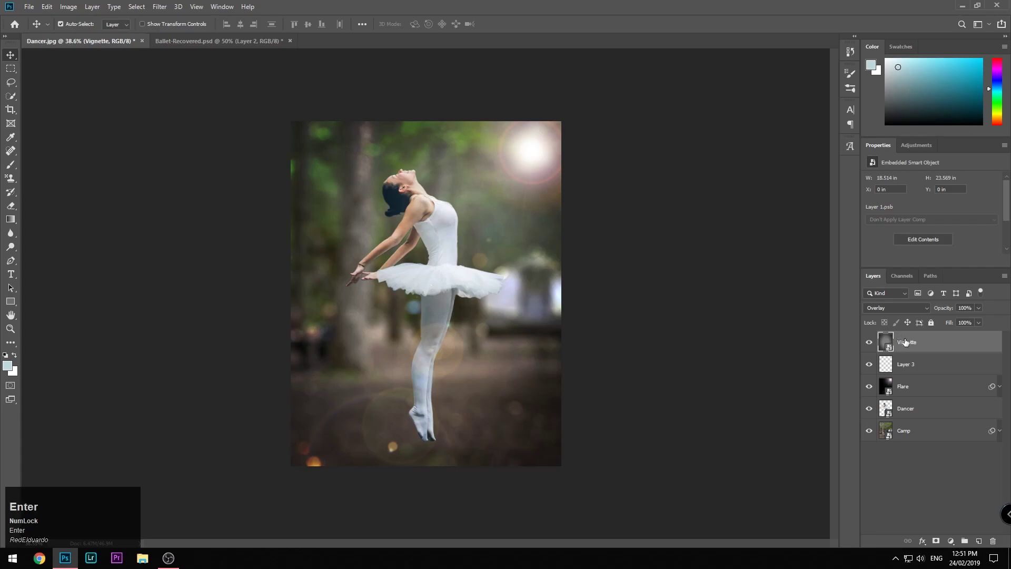
Delete the empty layer between Vignette and Flare.
{"action": "left_click", "coordinate": [888, 363]}
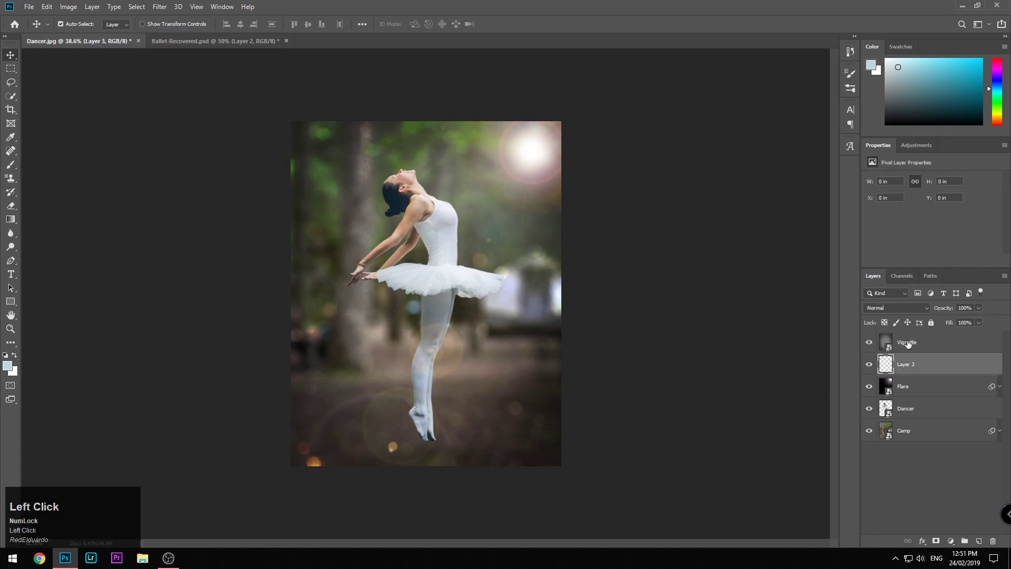
{"action": "left_click", "coordinate": [46, 5]}
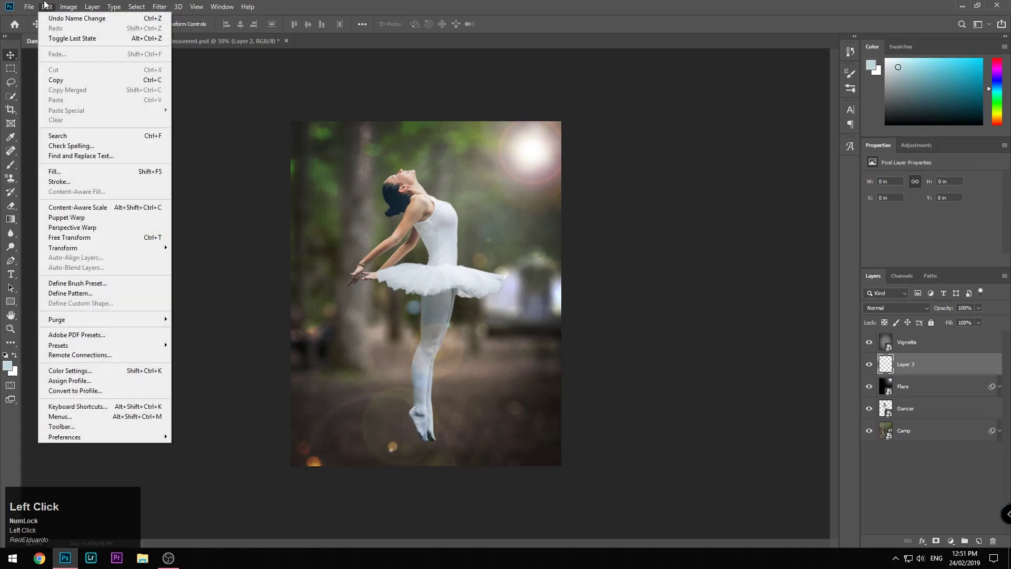
{"action": "left_click", "coordinate": [848, 476]}
{"action": "left_click", "coordinate": [912, 427]}
{"action": "left_click", "coordinate": [912, 392]}
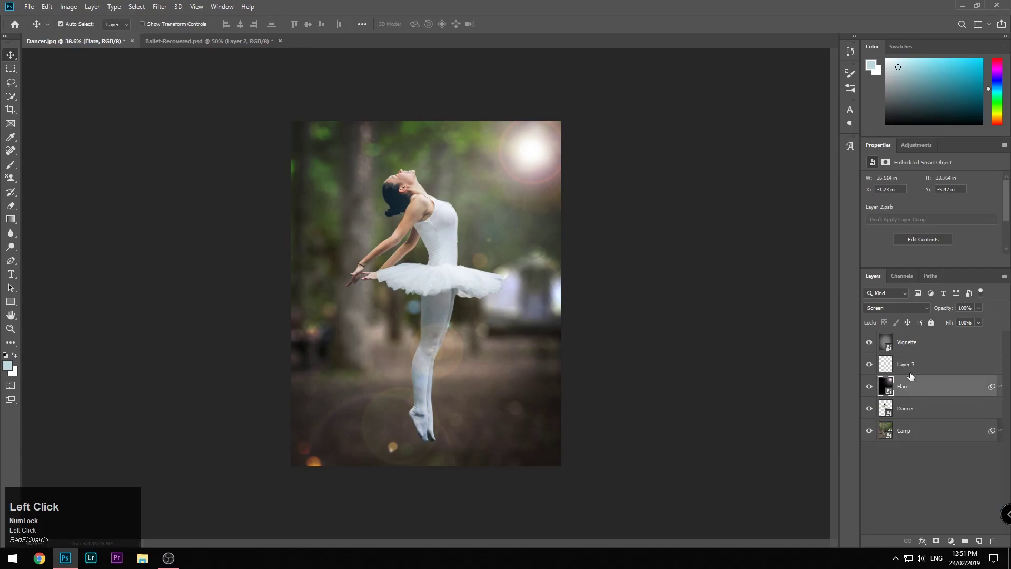
{"action": "left_click", "coordinate": [909, 367]}
{"action": "key", "text": "shift"}
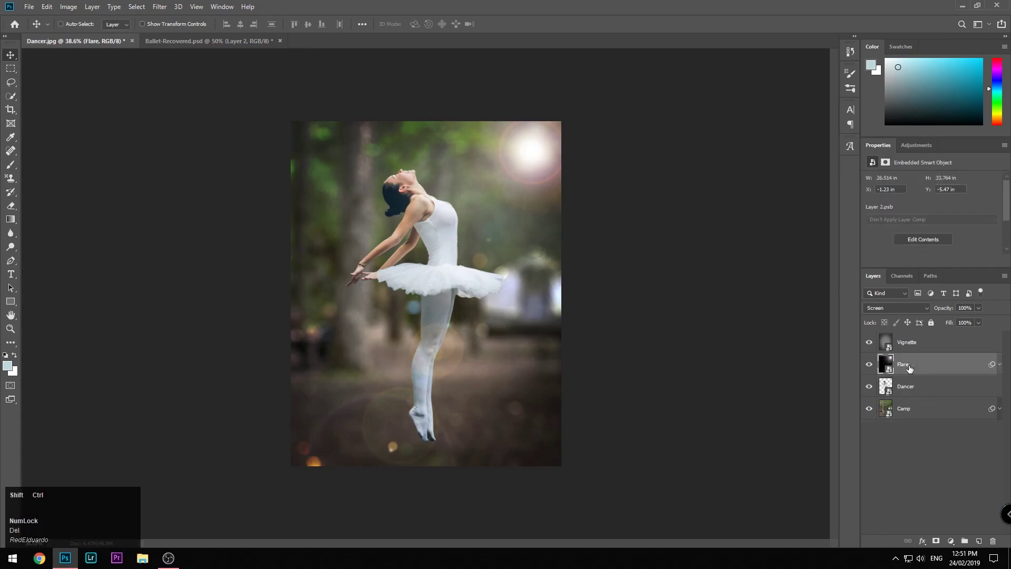
Stamp all visible layers into a new merged layer between Flare and Vignette.
{"action": "key", "text": "ctrl+shift+alt+w"}
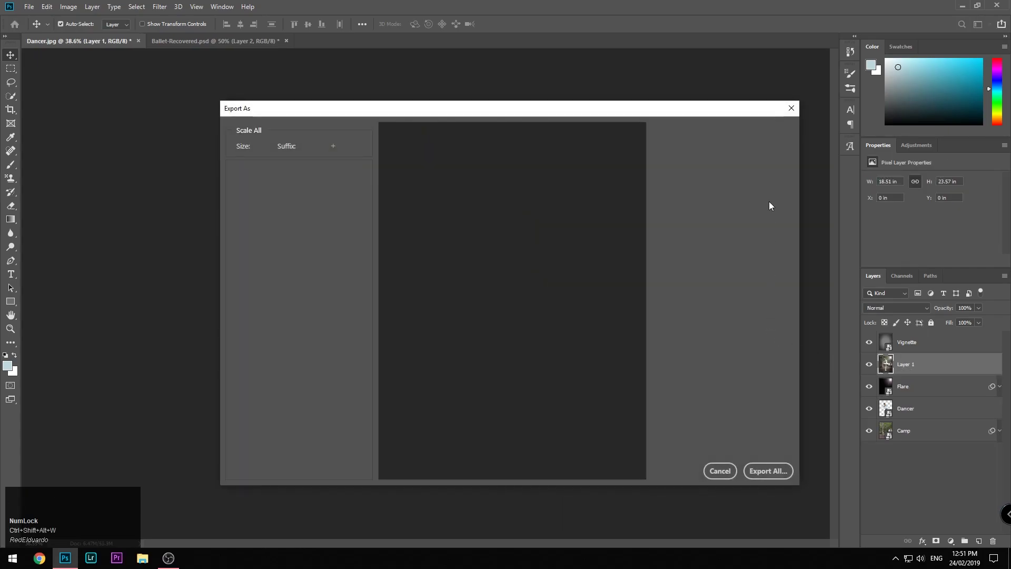
{"action": "left_click", "coordinate": [790, 107]}
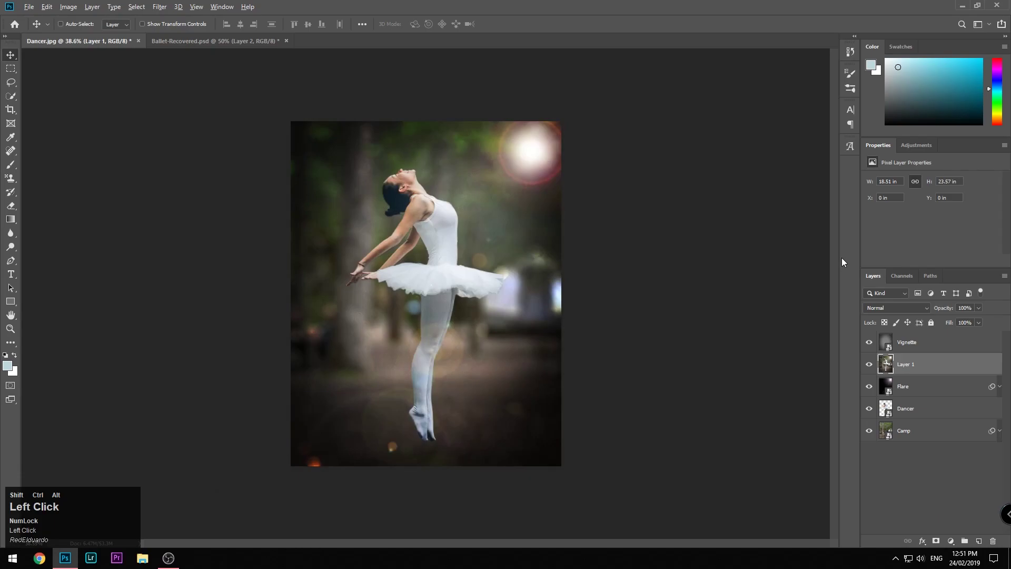
{"action": "left_click", "coordinate": [918, 367]}
{"action": "left_click", "coordinate": [911, 460]}
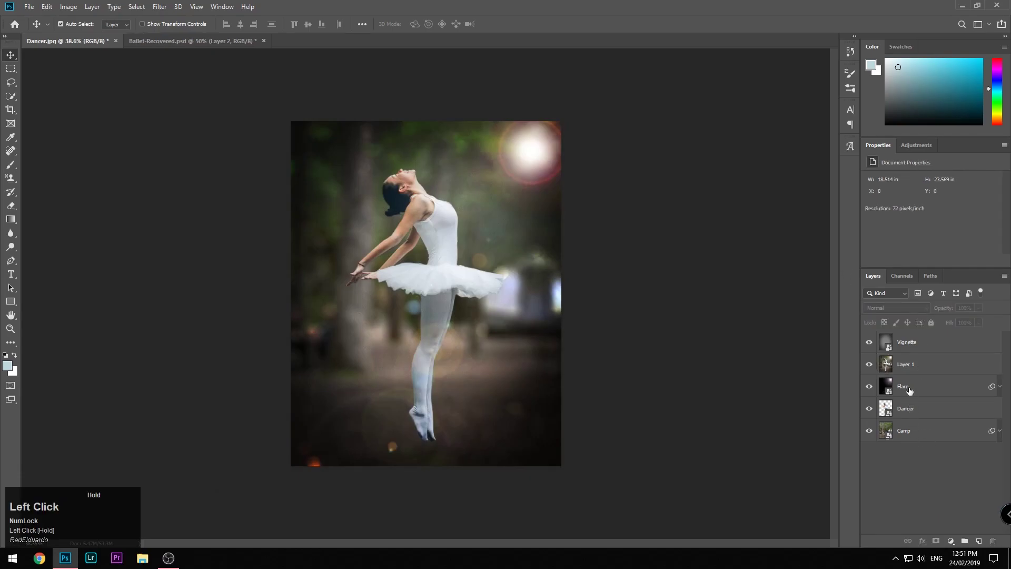
{"action": "left_click", "coordinate": [909, 389]}
{"action": "left_click", "coordinate": [904, 430], "text": "shift"}
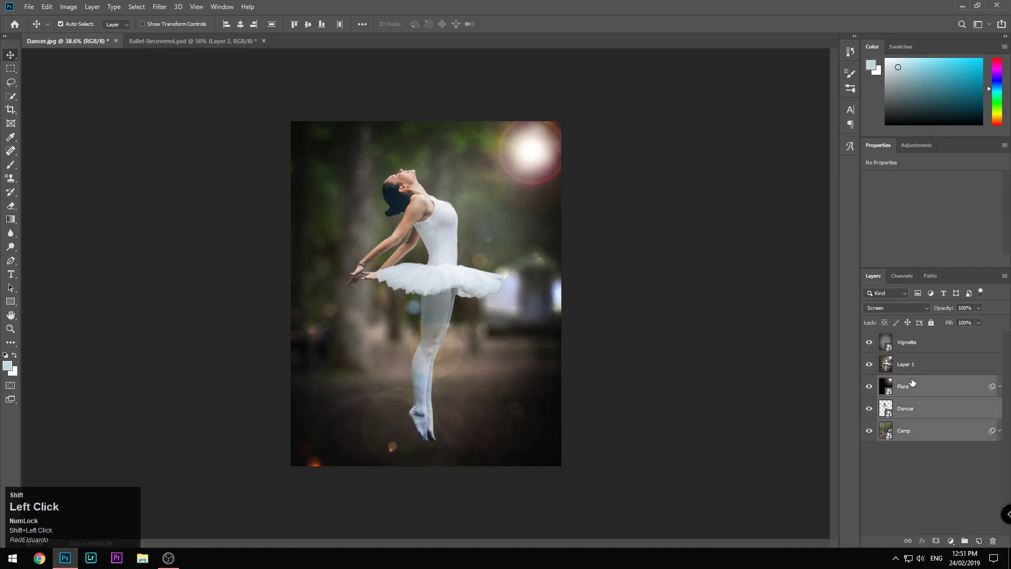
Move the merged layer slightly down with Free Transform, then nudge it back up to Y -0.03 in.
{"action": "left_click", "coordinate": [918, 366]}
{"action": "key", "text": "ctrl+t"}
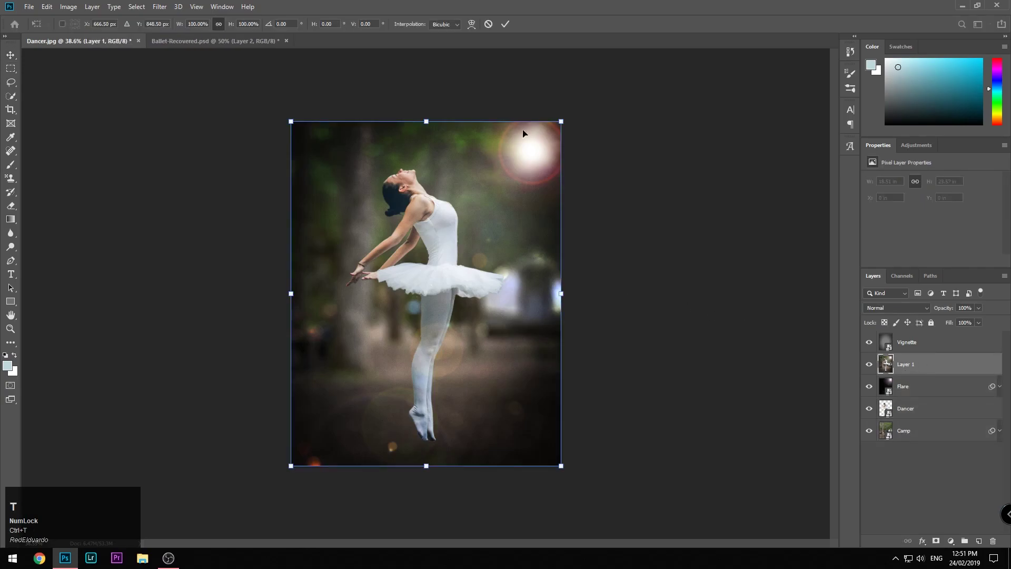
{"action": "left_click", "coordinate": [559, 122]}
{"action": "mouse_move", "coordinate": [506, 191]}
{"action": "left_mouse_down"}
{"action": "mouse_move", "coordinate": [501, 305]}
{"action": "mouse_move", "coordinate": [668, 262]}
{"action": "mouse_move", "coordinate": [422, 252]}
{"action": "mouse_move", "coordinate": [637, 260]}
{"action": "mouse_move", "coordinate": [850, 236]}
{"action": "mouse_move", "coordinate": [594, 205]}
{"action": "mouse_move", "coordinate": [738, 205]}
{"action": "mouse_move", "coordinate": [504, 197]}
{"action": "left_mouse_up"}
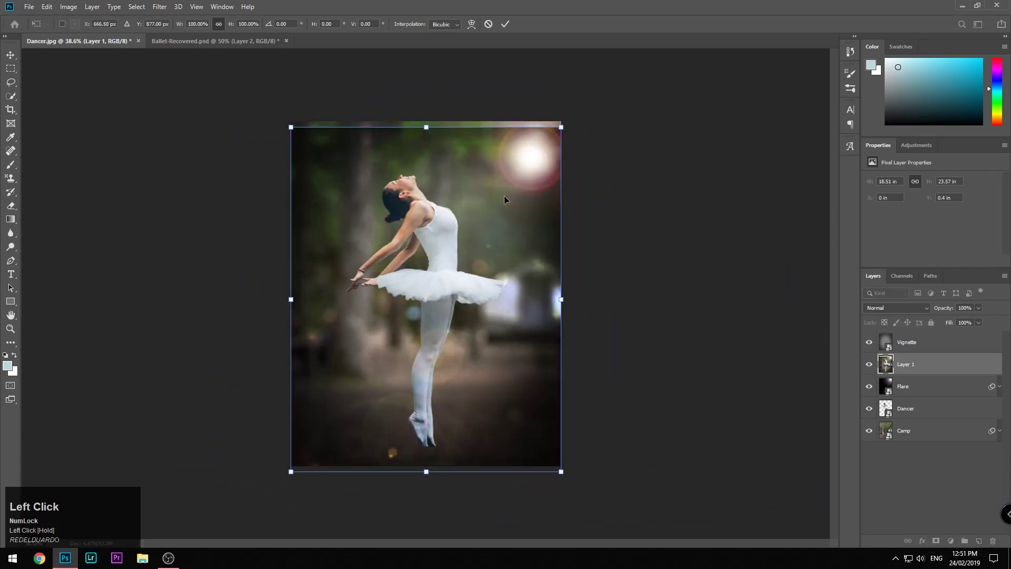
{"action": "key", "text": "Return"}
{"action": "key", "text": "ctrl+shift+Up"}
{"action": "key", "text": "ctrl+shift+Up"}
{"action": "key", "text": "ctrl+shift+Up"}
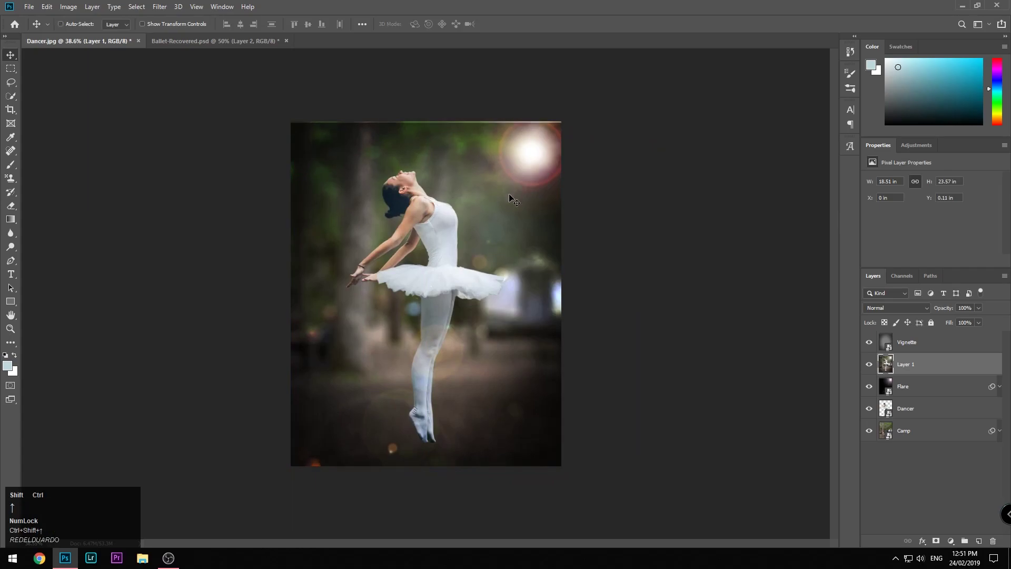
{"action": "key", "text": "ctrl+shift+Left"}
{"action": "key", "text": "ctrl+shift+Right"}
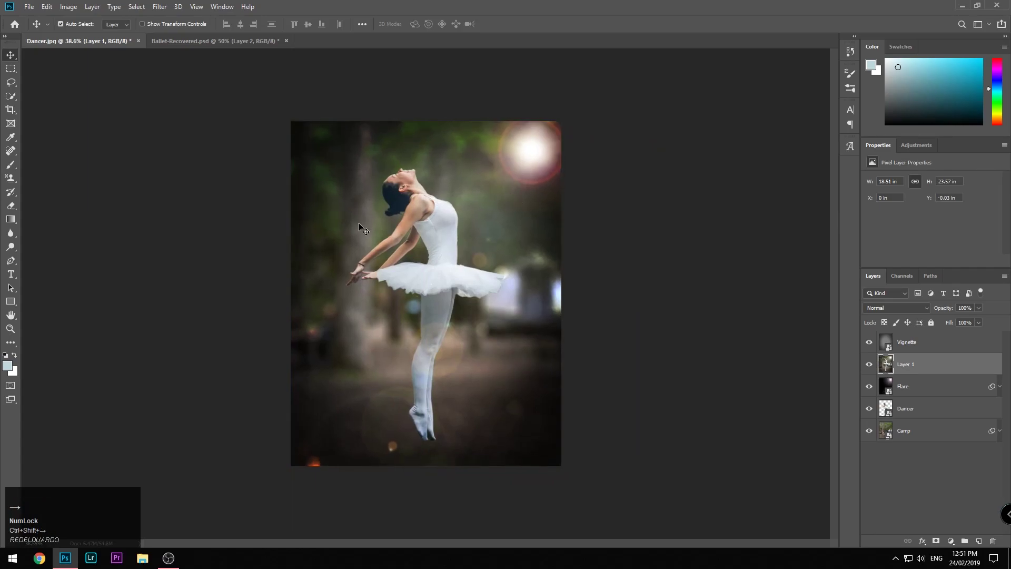
Hide the Vignette layer and move the merged layer above it to the top of the stack.
{"action": "left_click", "coordinate": [938, 361]}
{"action": "left_click", "coordinate": [870, 342]}
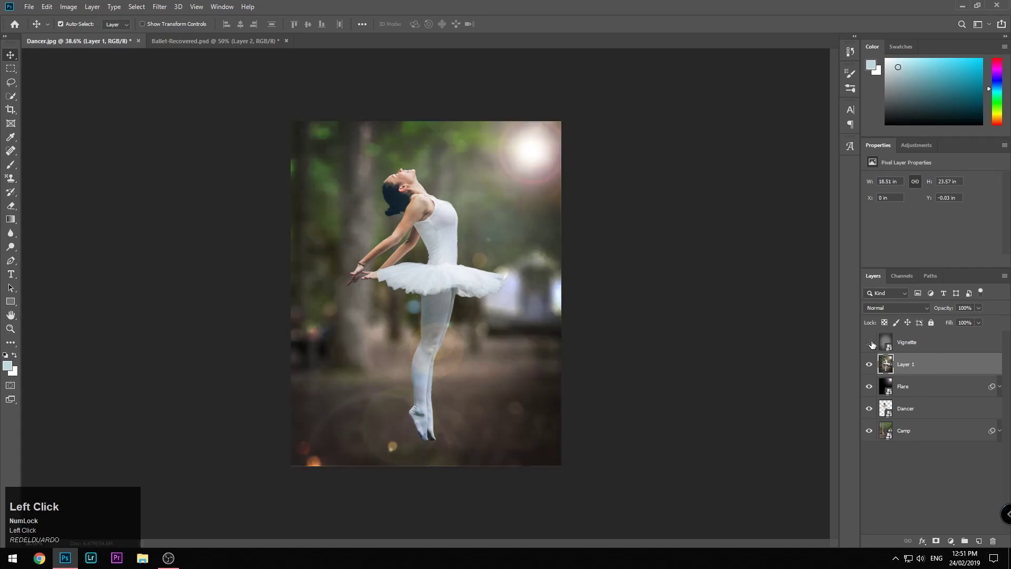
{"action": "left_click_drag", "start_coordinate": [927, 363], "coordinate": [931, 345]}
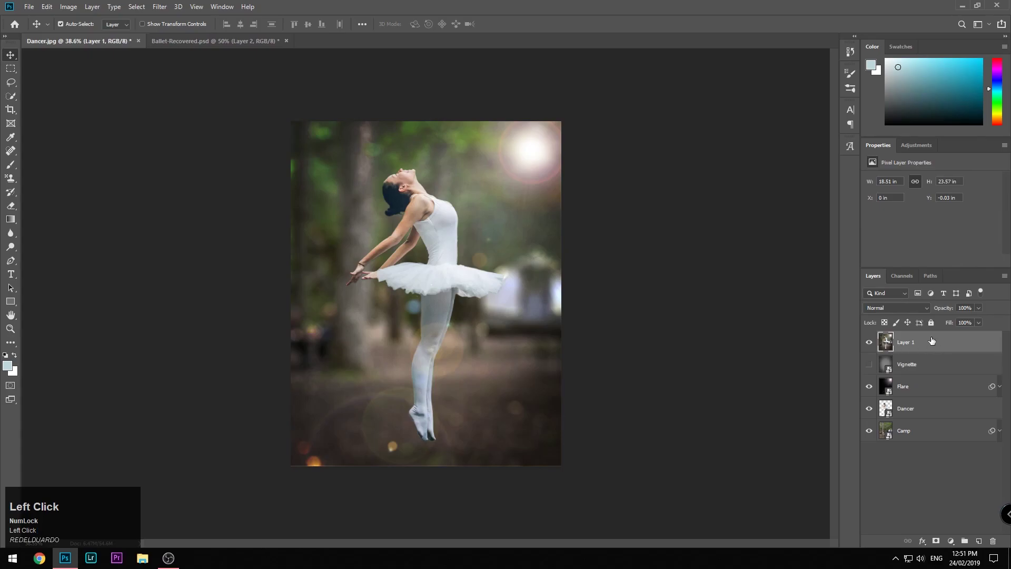
Try a Hue/Saturation adjustment on the merged layer with Hue -12 and Saturation +12.
{"action": "left_click", "coordinate": [160, 6]}
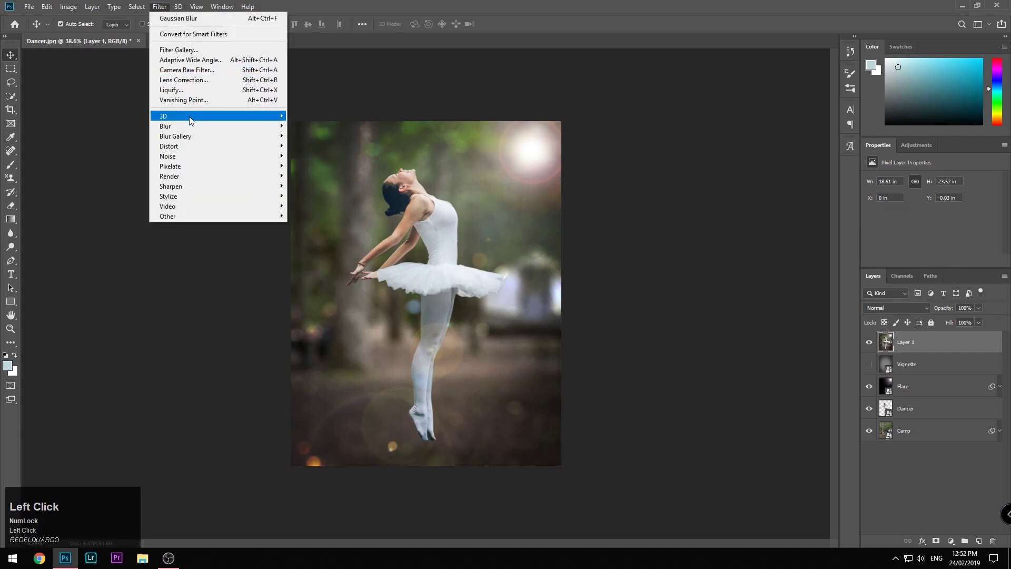
{"action": "mouse_move", "coordinate": [50, 5]}
{"action": "mouse_move", "coordinate": [84, 35]}
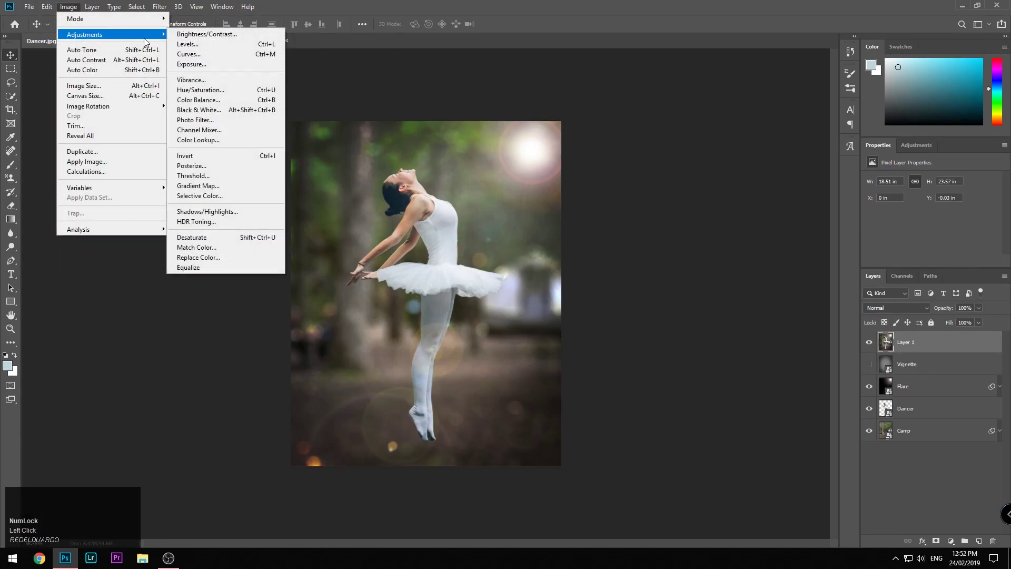
{"action": "left_click", "coordinate": [199, 90]}
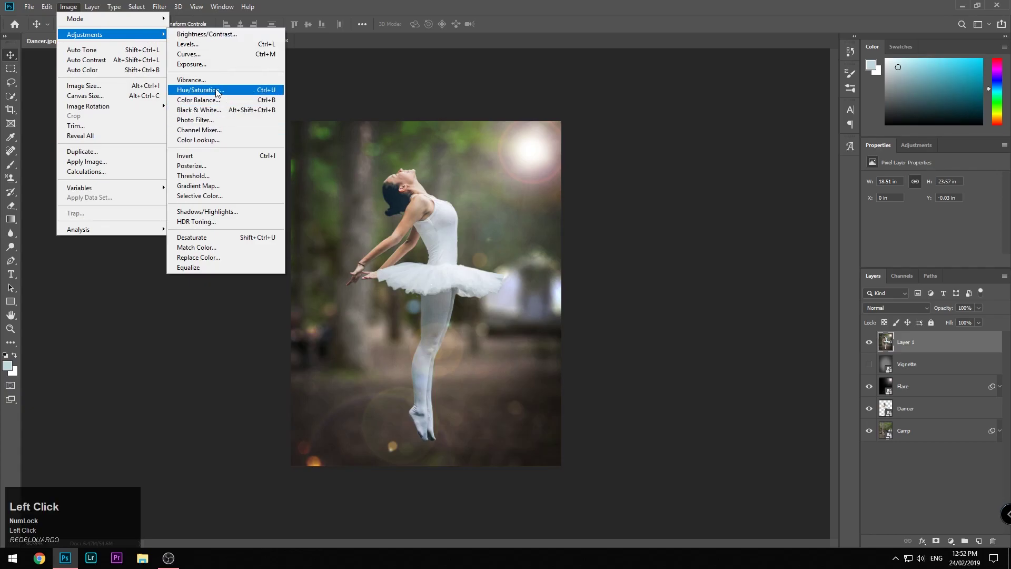
{"action": "left_click_drag", "start_coordinate": [542, 115], "coordinate": [794, 135]}
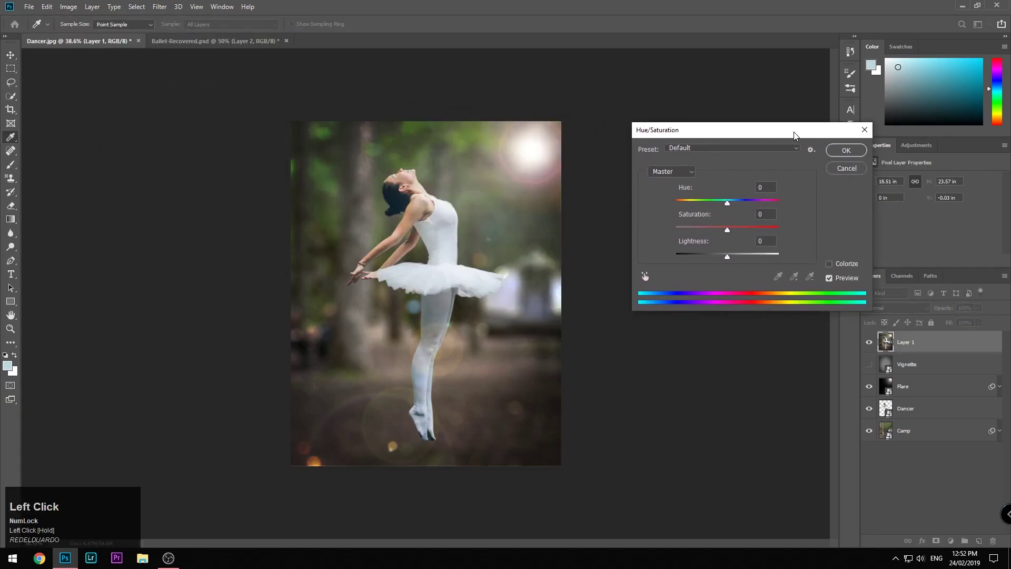
{"action": "left_click_drag", "start_coordinate": [728, 207], "coordinate": [732, 230]}
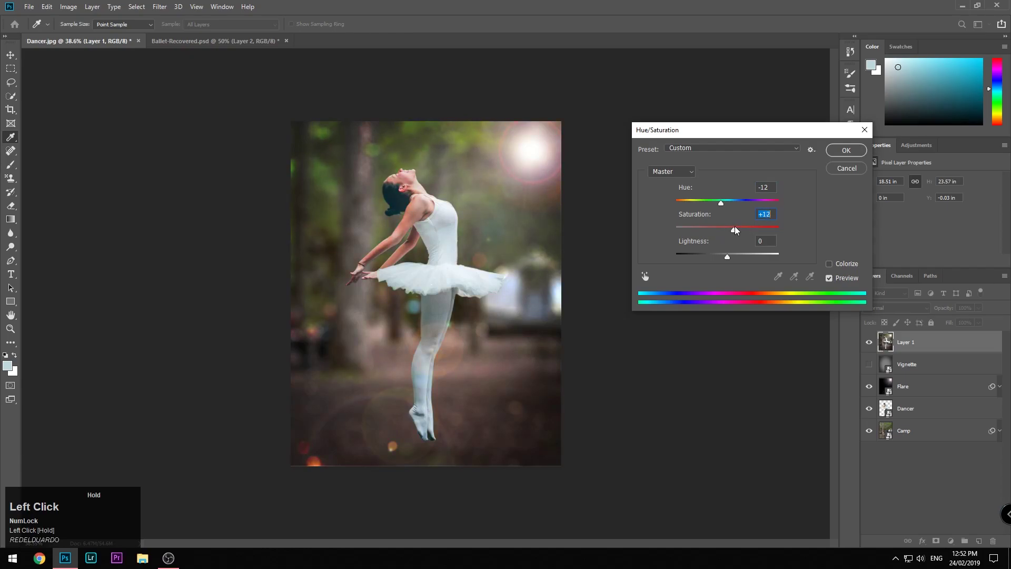
{"action": "left_click", "coordinate": [839, 170]}
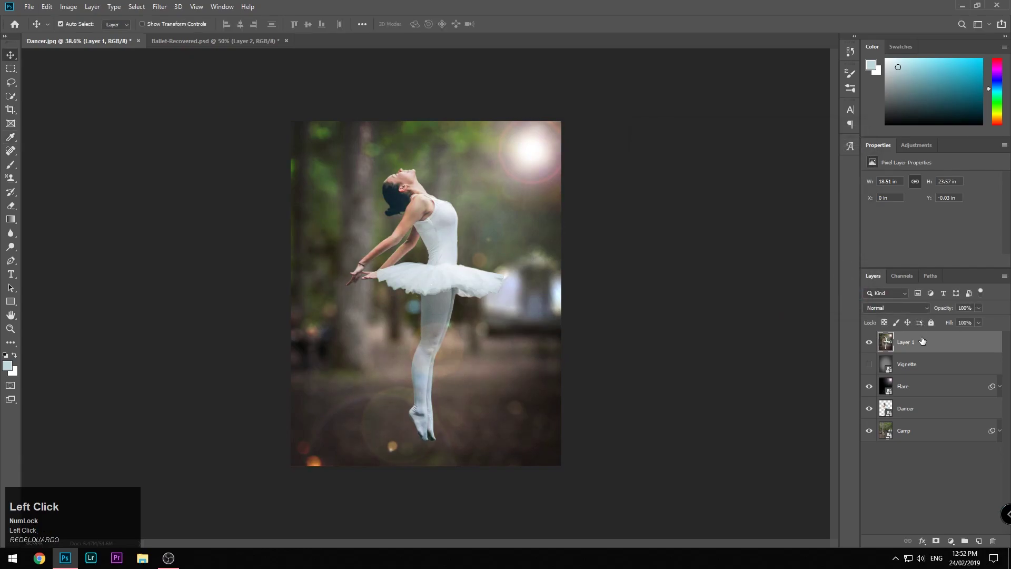
Delete the merged layer and show the Vignette layer again.
{"action": "key", "text": "Delete"}
{"action": "left_click", "coordinate": [868, 343]}
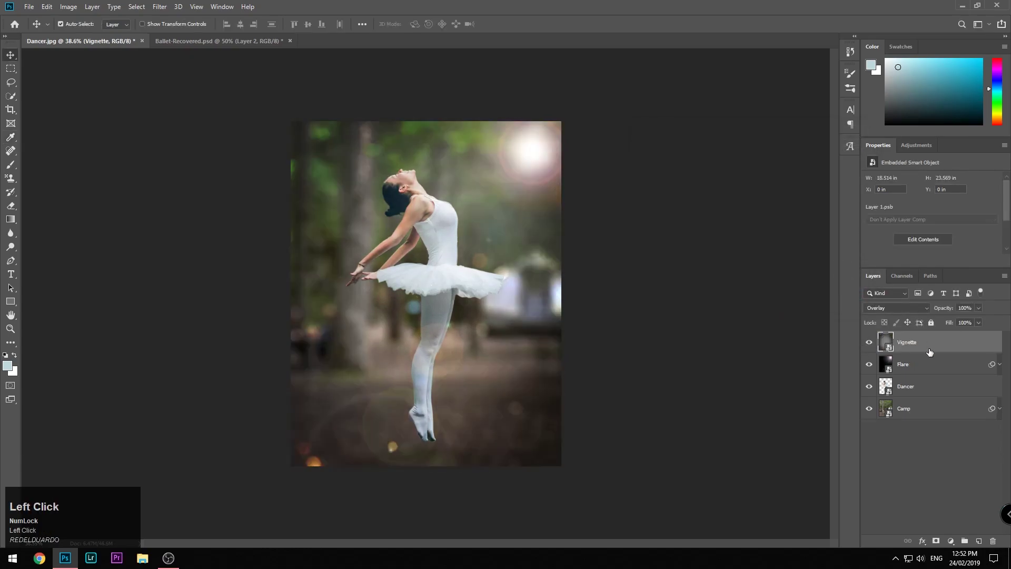
Open the Dancer smart object's contents and burn the midtones at 31% exposure along the back edge of the bodice.
{"action": "left_click", "coordinate": [905, 386]}
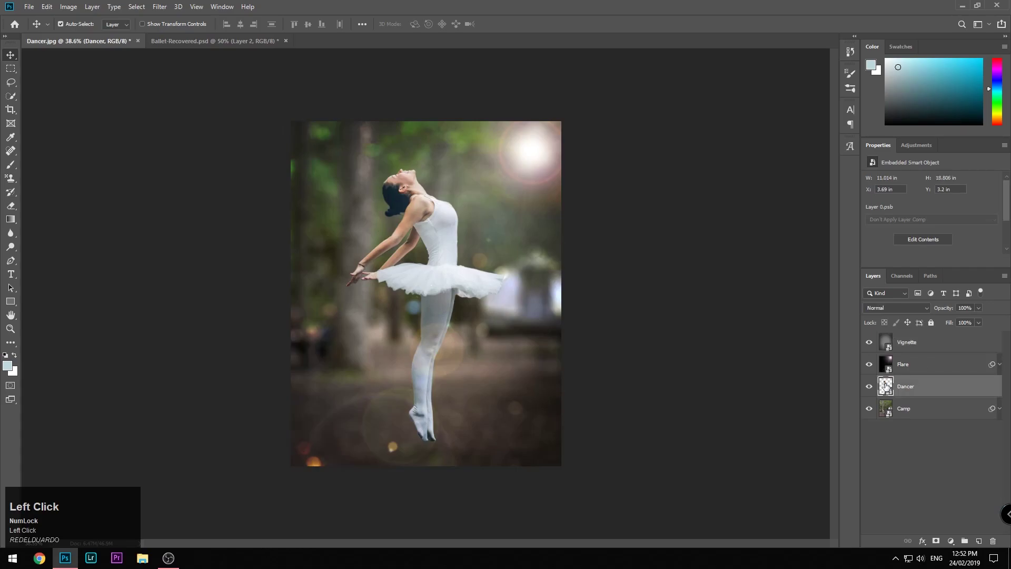
{"action": "double_click", "coordinate": [886, 387]}
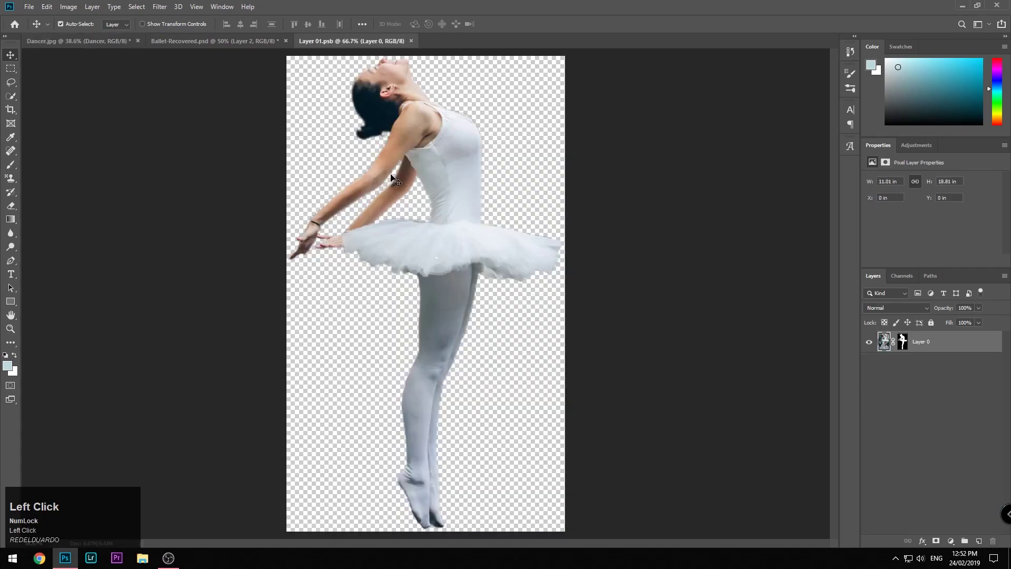
{"action": "right_click", "coordinate": [11, 246]}
{"action": "left_click", "coordinate": [57, 252]}
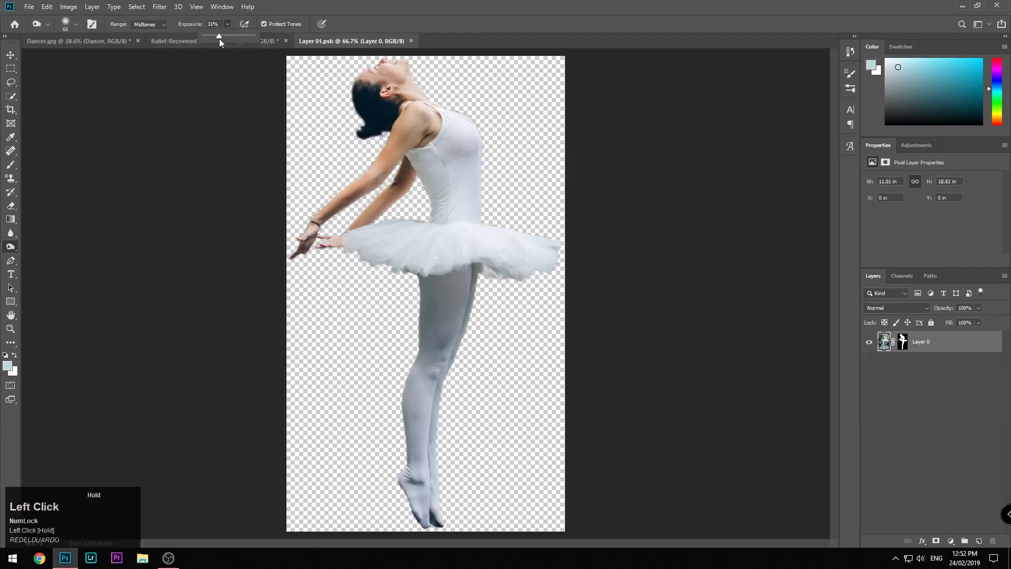
{"action": "mouse_move", "coordinate": [349, 102]}
{"action": "left_mouse_down"}
{"action": "mouse_move", "coordinate": [413, 158]}
{"action": "mouse_move", "coordinate": [432, 200]}
{"action": "mouse_move", "coordinate": [427, 174]}
{"action": "mouse_move", "coordinate": [433, 227]}
{"action": "left_mouse_up"}
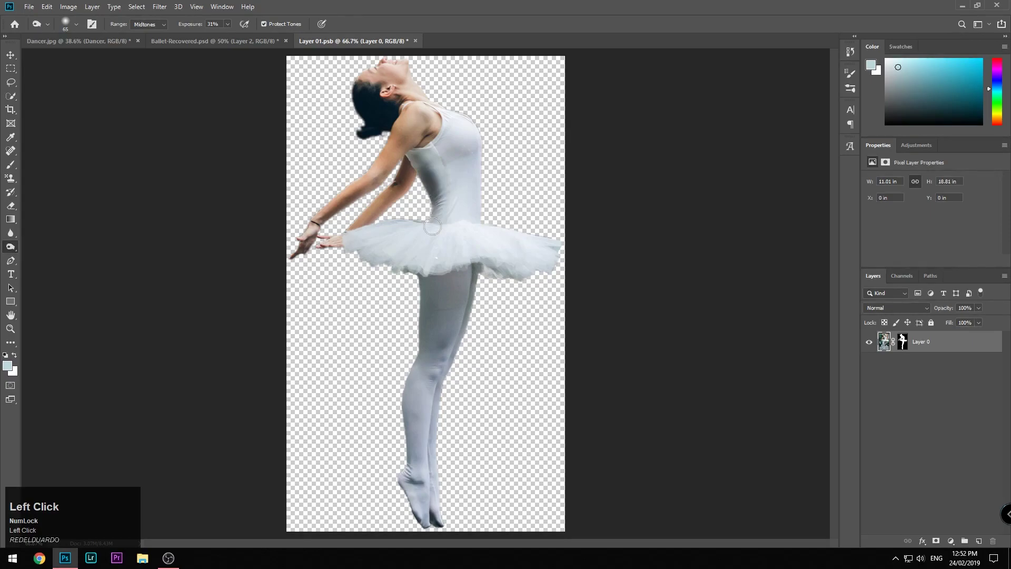
{"action": "mouse_move", "coordinate": [427, 179]}
{"action": "left_mouse_down"}
{"action": "mouse_move", "coordinate": [435, 208]}
{"action": "mouse_move", "coordinate": [424, 225]}
{"action": "left_mouse_up"}
Burn shading down the back edge of the dancer's legs to the feet.
{"action": "mouse_move", "coordinate": [416, 293]}
{"action": "left_mouse_down"}
{"action": "mouse_move", "coordinate": [423, 336]}
{"action": "mouse_move", "coordinate": [425, 296]}
{"action": "mouse_move", "coordinate": [427, 316]}
{"action": "mouse_move", "coordinate": [406, 367]}
{"action": "mouse_move", "coordinate": [420, 354]}
{"action": "mouse_move", "coordinate": [406, 406]}
{"action": "mouse_move", "coordinate": [412, 375]}
{"action": "mouse_move", "coordinate": [407, 422]}
{"action": "mouse_move", "coordinate": [424, 528]}
{"action": "left_mouse_up"}
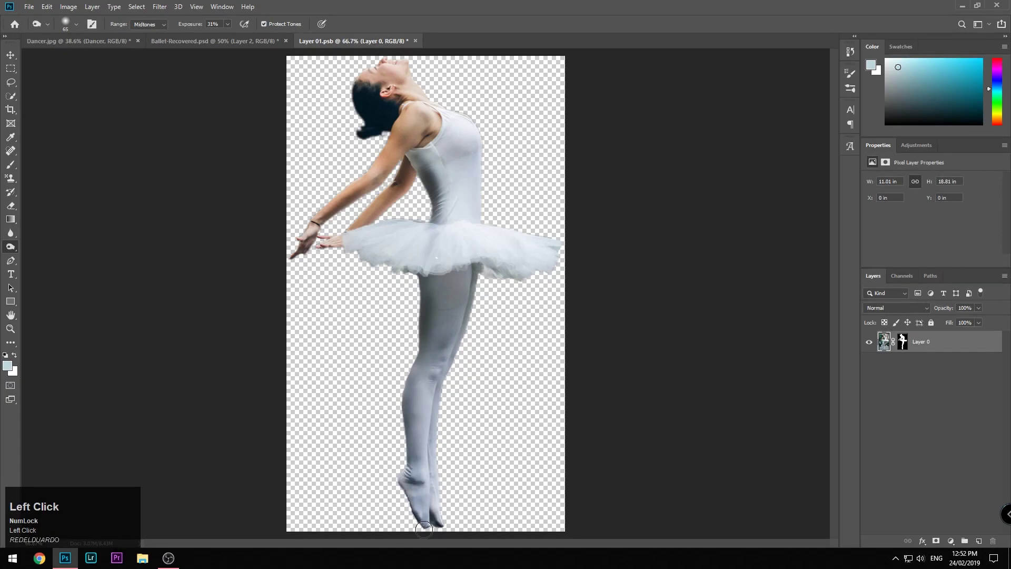
{"action": "left_click_drag", "start_coordinate": [415, 305], "coordinate": [414, 374]}
{"action": "mouse_move", "coordinate": [412, 411]}
{"action": "left_mouse_down"}
{"action": "mouse_move", "coordinate": [408, 489]}
{"action": "mouse_move", "coordinate": [424, 543]}
{"action": "left_mouse_up"}
Undo the last upper-back burn stroke, burn the waist area of the bodice, and save and close the smart object's contents.
{"action": "mouse_move", "coordinate": [405, 123]}
{"action": "left_mouse_down"}
{"action": "mouse_move", "coordinate": [387, 164]}
{"action": "mouse_move", "coordinate": [416, 181]}
{"action": "left_mouse_up"}
{"action": "key", "text": "ctrl+z"}
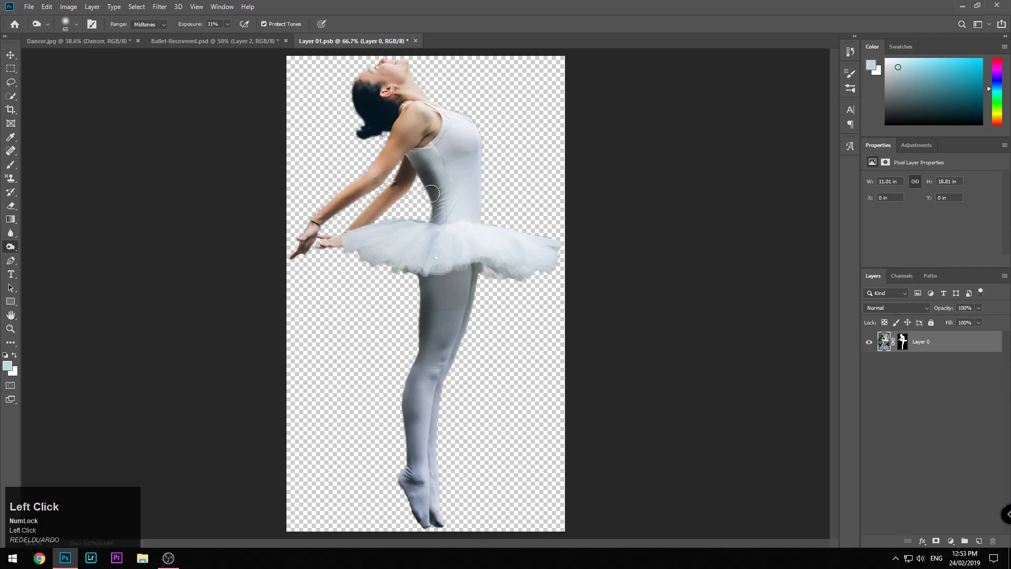
{"action": "left_click_drag", "start_coordinate": [429, 209], "coordinate": [436, 190]}
{"action": "key", "text": "ctrl+s"}
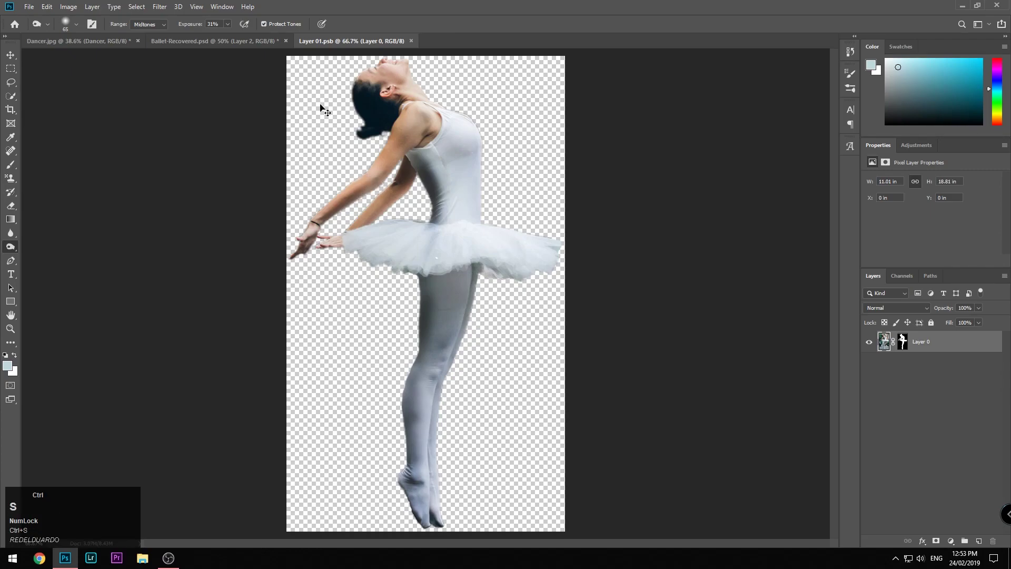
{"action": "left_click", "coordinate": [411, 41]}
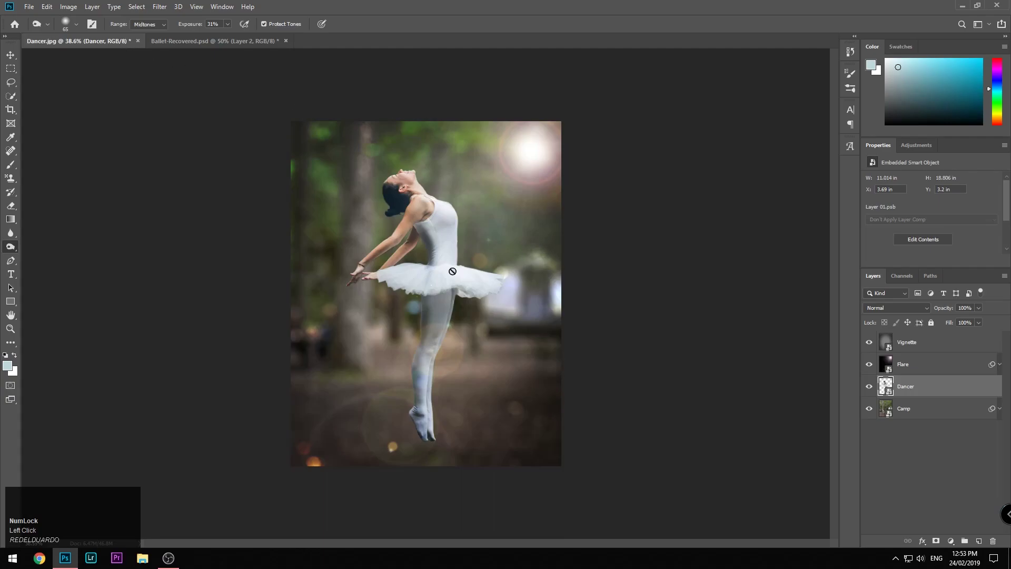
Examine the burned shading on the dancer's torso, legs and head in the composite.
{"action": "scroll", "coordinate": [466, 245], "scroll_direction": "up", "scroll_amount": 4}
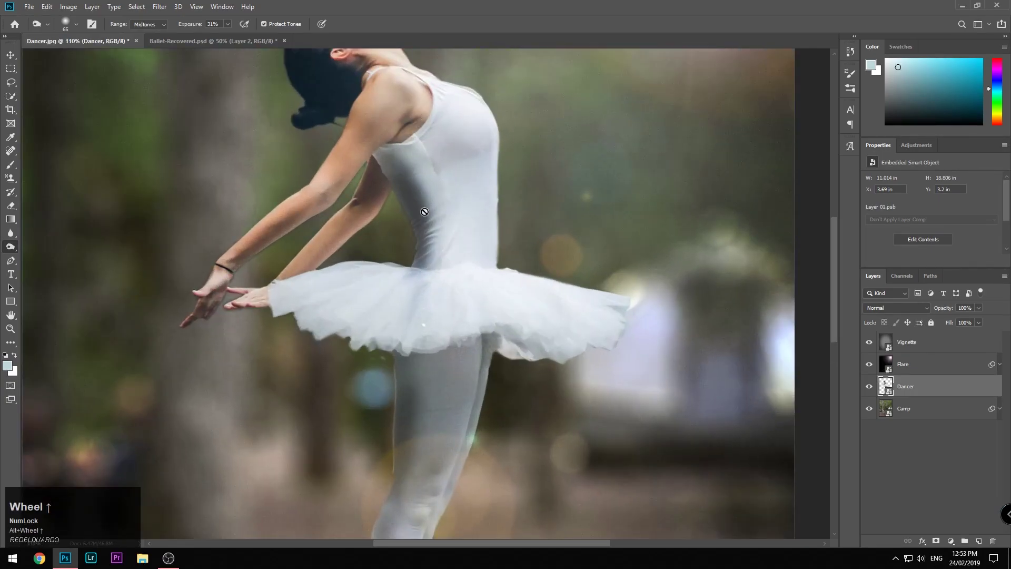
{"action": "scroll", "coordinate": [427, 371], "scroll_direction": "down", "scroll_amount": 8}
{"action": "scroll", "coordinate": [389, 438], "scroll_direction": "up", "scroll_amount": 3}
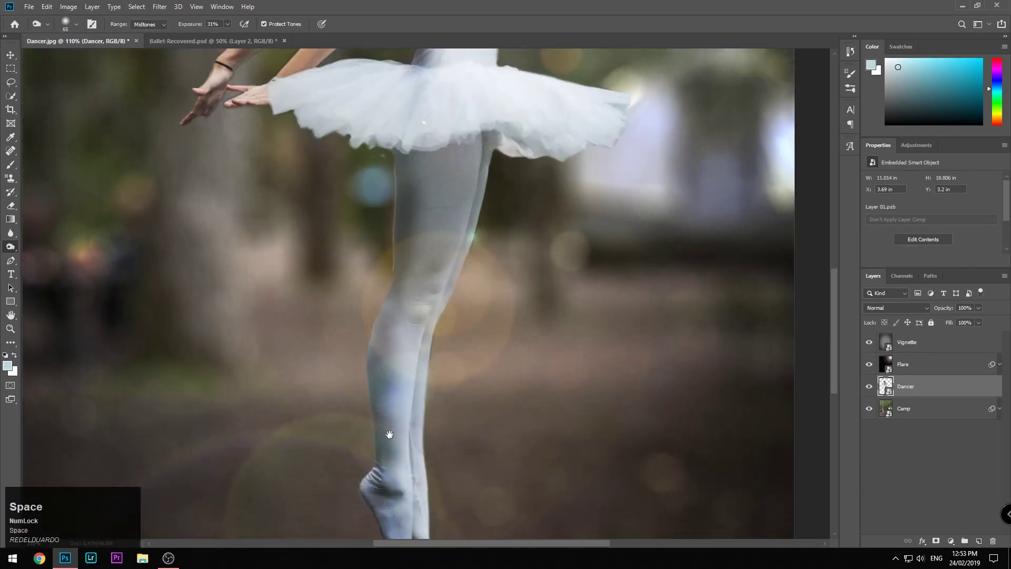
{"action": "scroll", "coordinate": [413, 332], "scroll_direction": "up", "scroll_amount": 5}
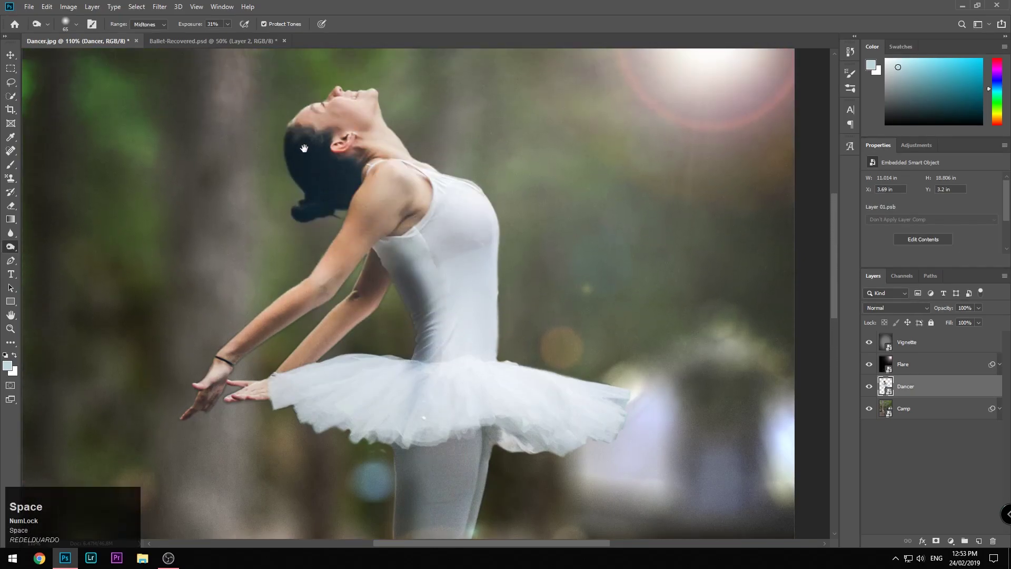
{"action": "scroll", "coordinate": [385, 210], "scroll_direction": "down", "scroll_amount": 2}
{"action": "scroll", "coordinate": [385, 210], "scroll_direction": "down", "scroll_amount": 3}
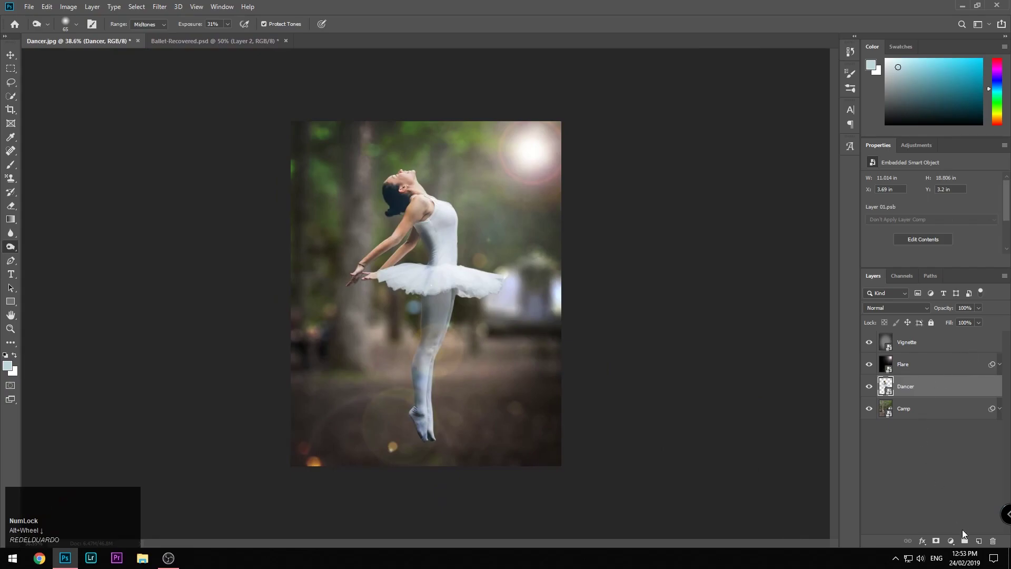
Load the Dancer layer's outline as a selection and convert it to a work path.
{"action": "left_click", "coordinate": [881, 386], "text": "ctrl"}
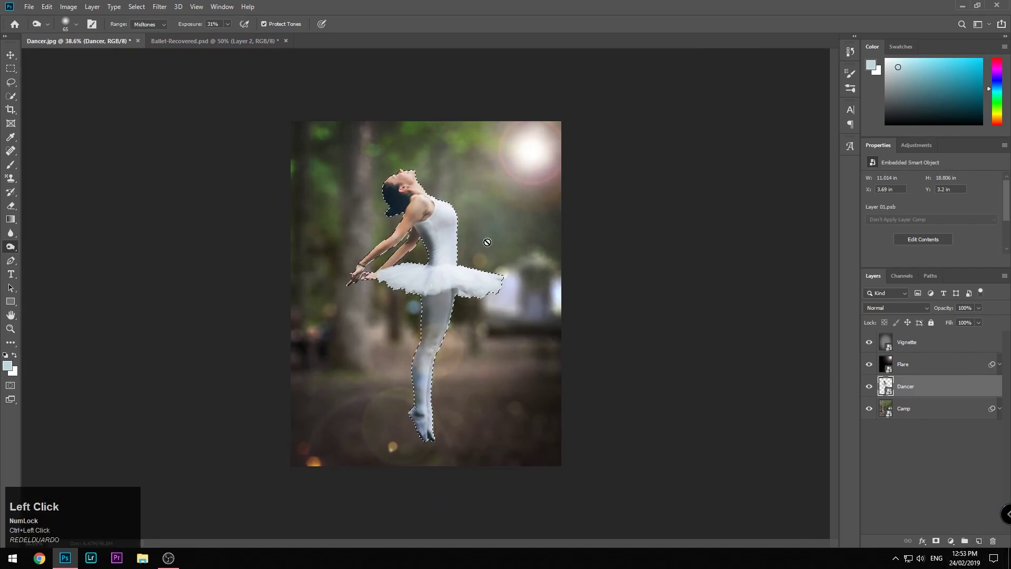
{"action": "scroll", "coordinate": [941, 388], "scroll_direction": "up", "scroll_amount": 3}
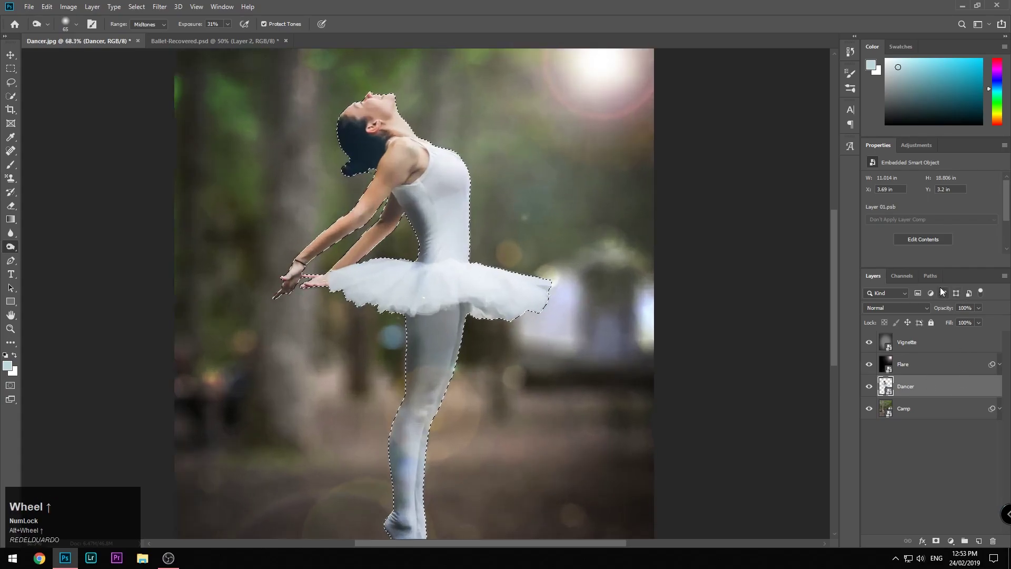
{"action": "left_click", "coordinate": [931, 276]}
{"action": "right_click", "coordinate": [957, 313]}
{"action": "left_click", "coordinate": [1003, 276]}
{"action": "left_click", "coordinate": [962, 321]}
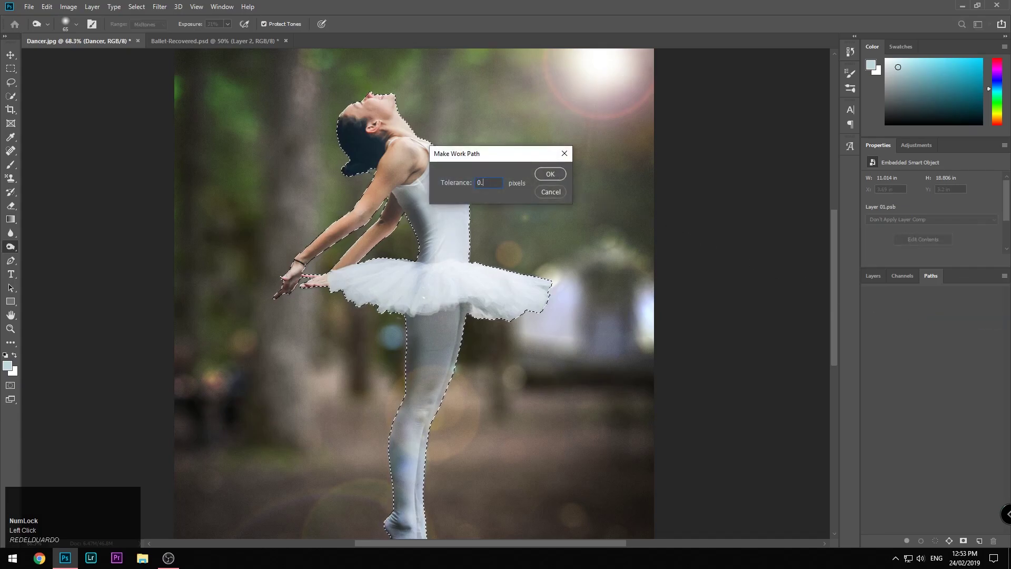
{"action": "key", "text": "Return"}
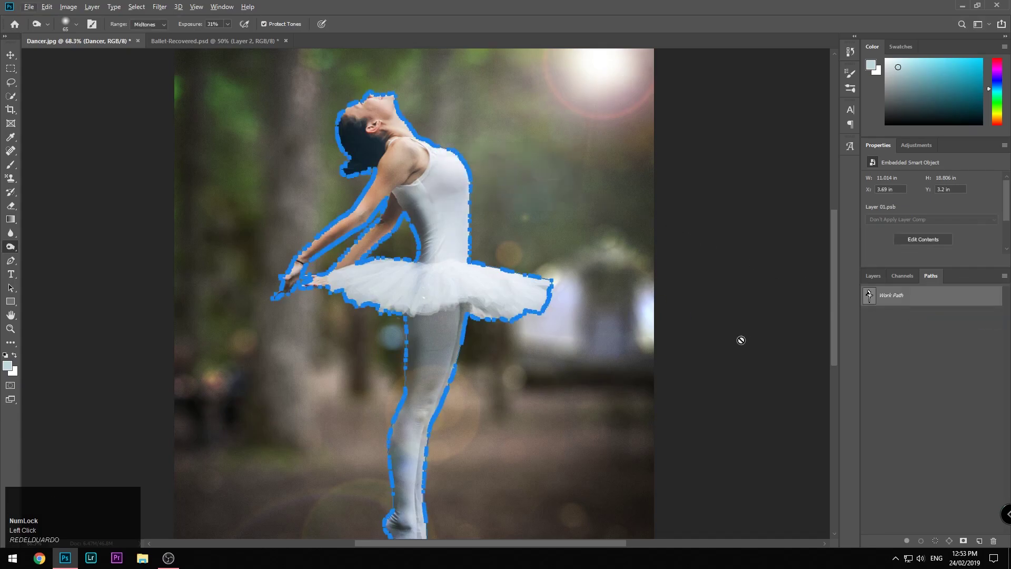
Try to delete the part of the work path around the head with a rectangular marquee selection.
{"action": "left_click", "coordinate": [11, 69]}
{"action": "left_click_drag", "start_coordinate": [266, 188], "coordinate": [383, 112]}
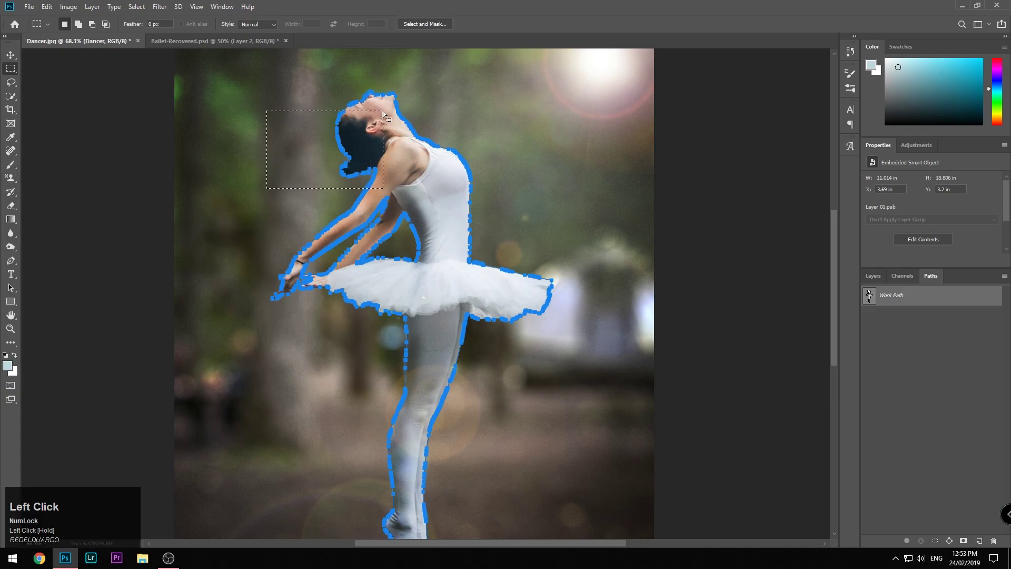
{"action": "key", "text": "Delete"}
{"action": "key", "text": "ctrl+z"}
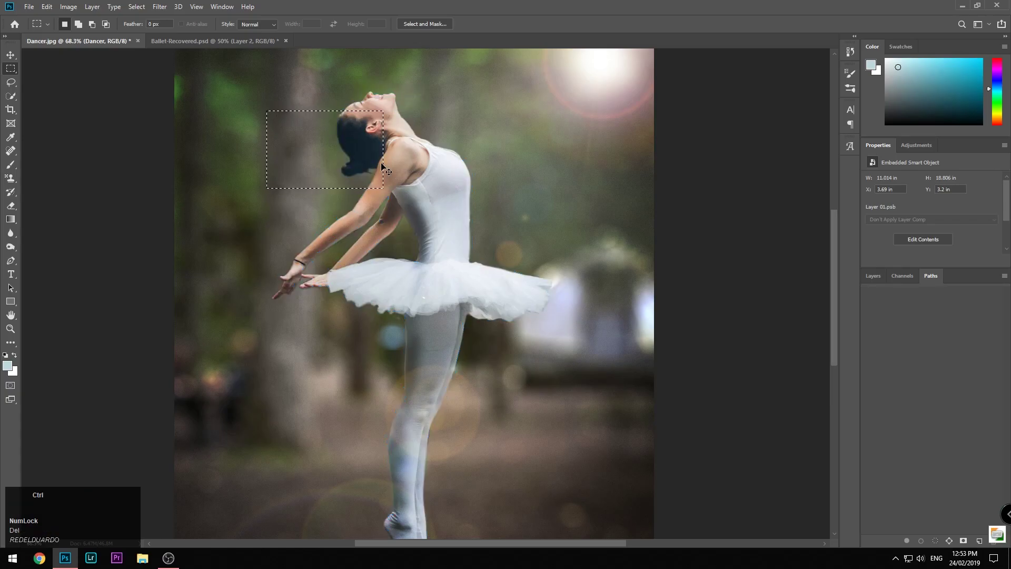
{"action": "left_click", "coordinate": [393, 167]}
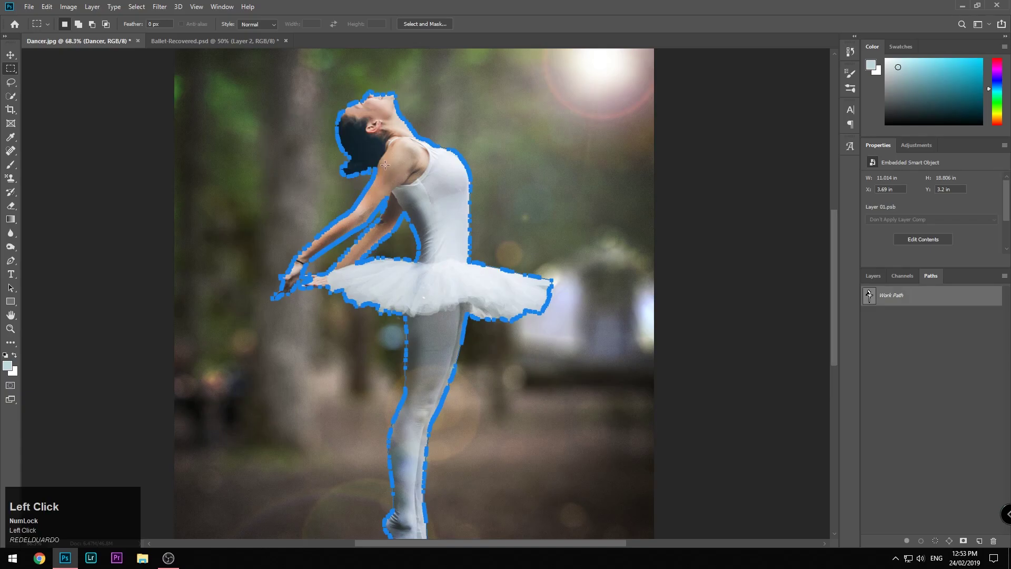
{"action": "left_click", "coordinate": [923, 239]}
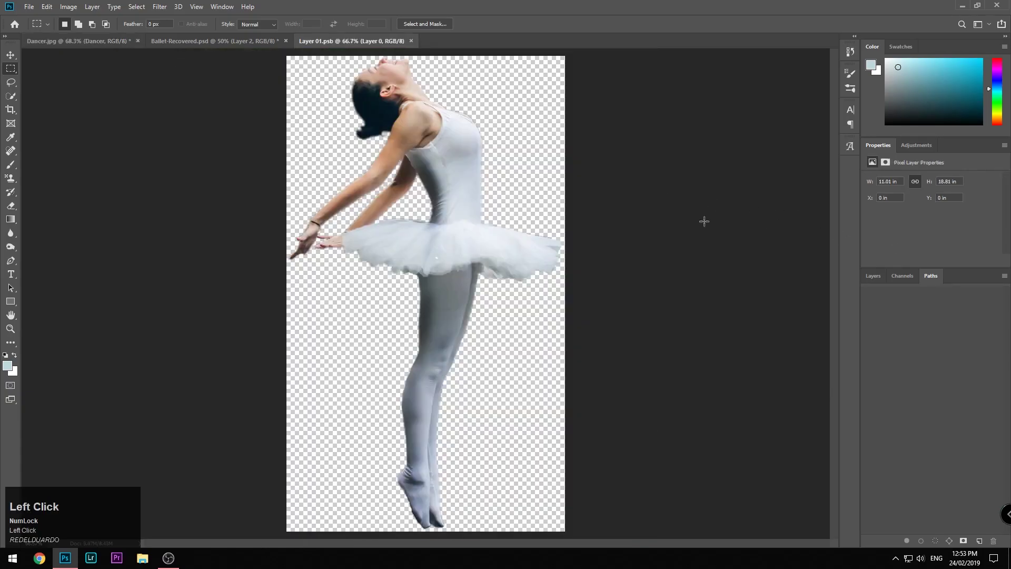
{"action": "key", "text": "ctrl+z"}
{"action": "left_click", "coordinate": [411, 41]}
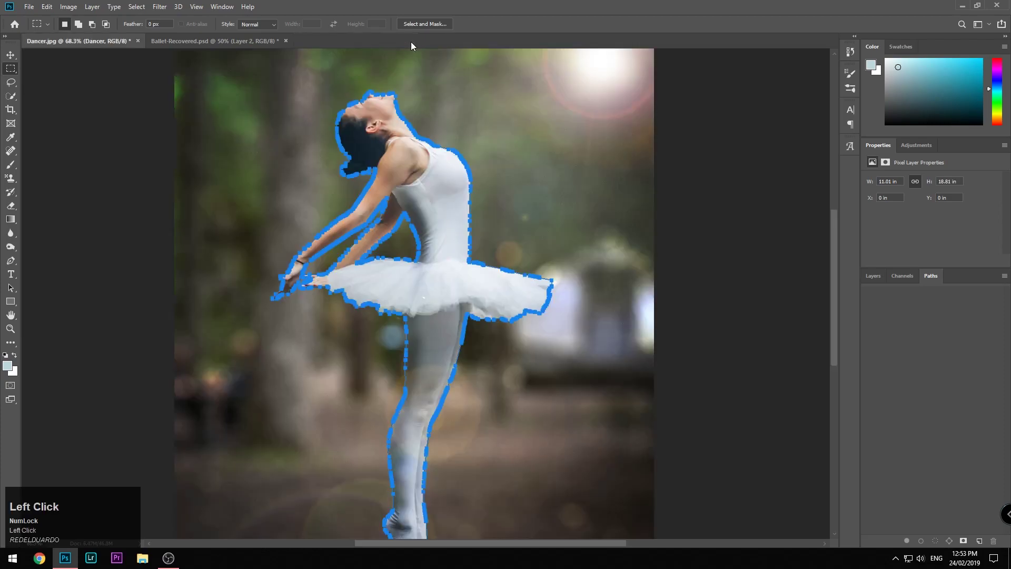
{"action": "left_click_drag", "start_coordinate": [326, 130], "coordinate": [352, 130]}
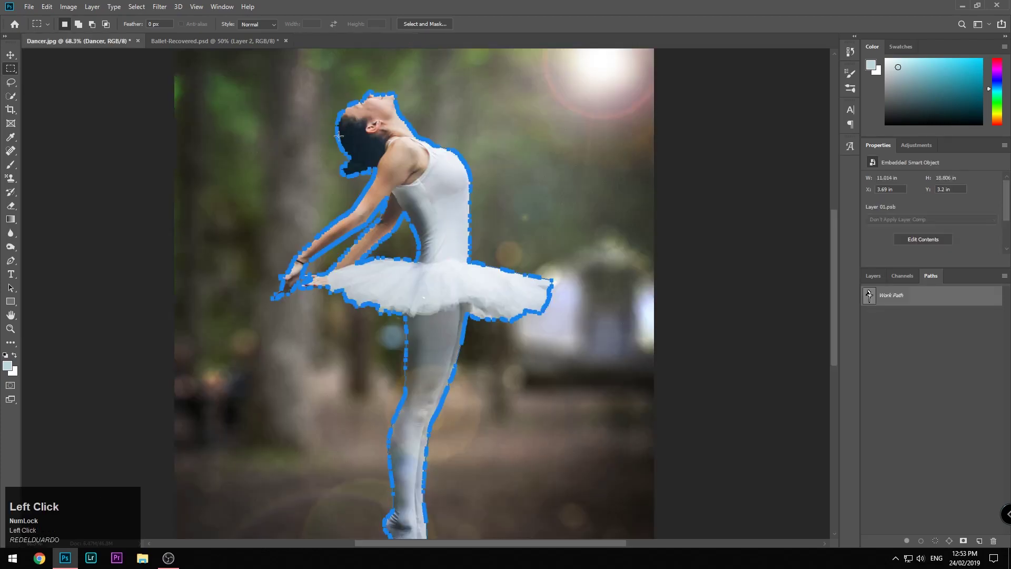
Delete the work path's anchor points around the underside of the tutu and the legs with the Direct Selection tool.
{"action": "right_click", "coordinate": [11, 287]}
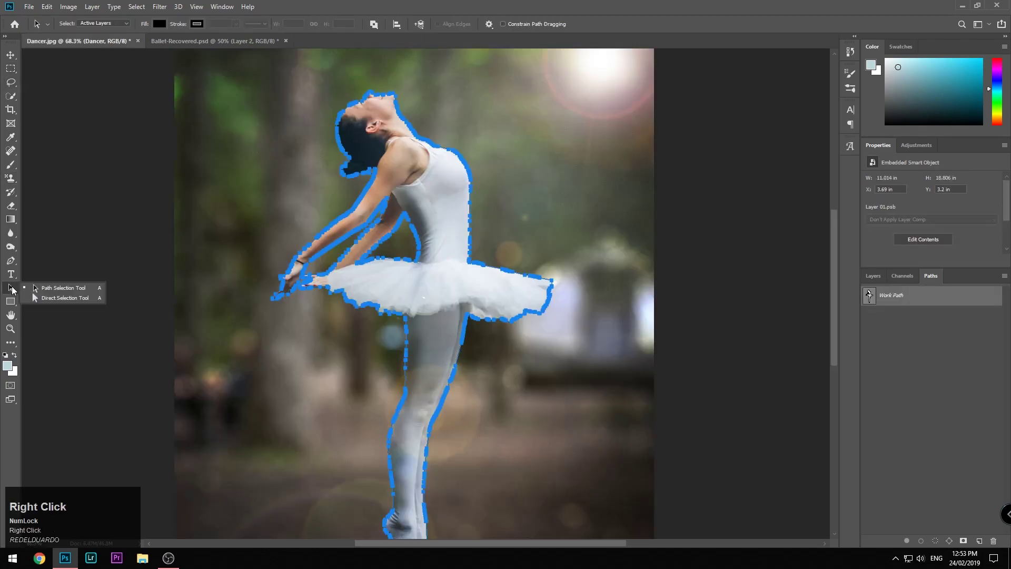
{"action": "left_click", "coordinate": [43, 299]}
{"action": "left_click_drag", "start_coordinate": [324, 111], "coordinate": [401, 168]}
{"action": "left_click", "coordinate": [343, 122]}
{"action": "key", "text": "Delete"}
{"action": "left_click", "coordinate": [342, 125]}
{"action": "left_click", "coordinate": [561, 322]}
{"action": "left_click", "coordinate": [544, 309]}
{"action": "left_click_drag", "start_coordinate": [565, 280], "coordinate": [356, 540]}
{"action": "key", "text": "Delete"}
{"action": "left_click", "coordinate": [598, 306]}
{"action": "key", "text": "Delete"}
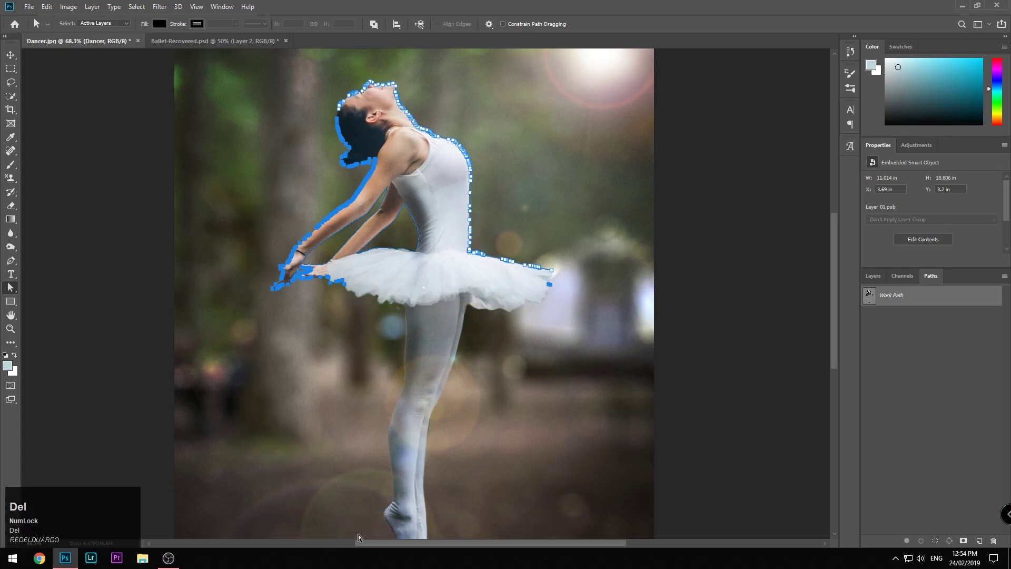
Delete the anchor points around the hair, arms and hands, keeping the path along the face, chest and front tutu edge.
{"action": "left_click_drag", "start_coordinate": [286, 125], "coordinate": [386, 223]}
{"action": "left_click", "coordinate": [289, 111]}
{"action": "key", "text": "Delete"}
{"action": "left_click", "coordinate": [247, 219]}
{"action": "left_click_drag", "start_coordinate": [245, 218], "coordinate": [419, 346]}
{"action": "key", "text": "Delete"}
{"action": "left_click", "coordinate": [375, 213]}
{"action": "left_click_drag", "start_coordinate": [374, 213], "coordinate": [442, 302]}
{"action": "left_click_drag", "start_coordinate": [364, 171], "coordinate": [445, 299]}
{"action": "key", "text": "Delete"}
{"action": "left_click", "coordinate": [549, 284]}
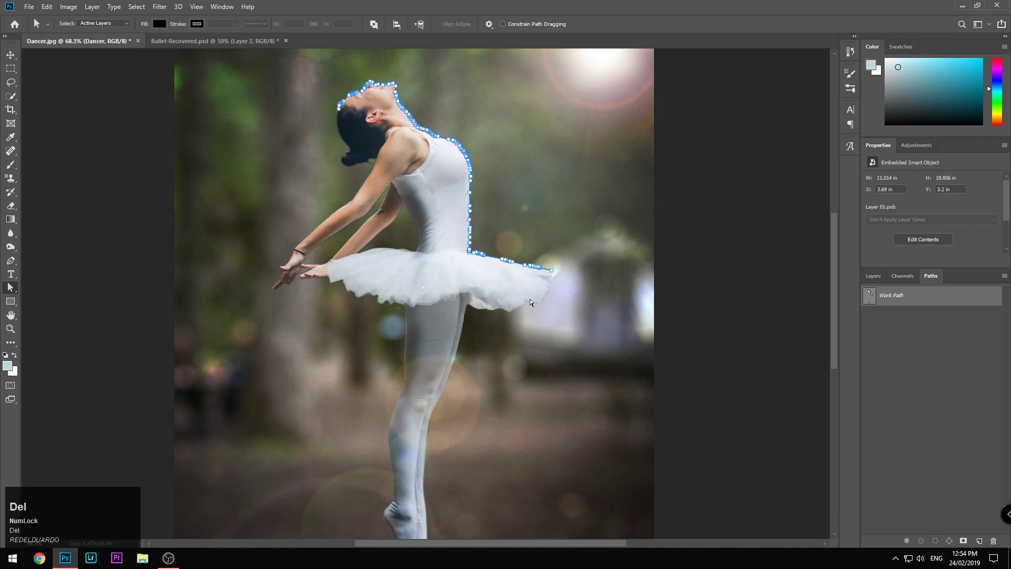
Delete the remaining work path anchor points around the dancer's feet.
{"action": "scroll", "coordinate": [527, 303], "scroll_direction": "up", "scroll_amount": 3}
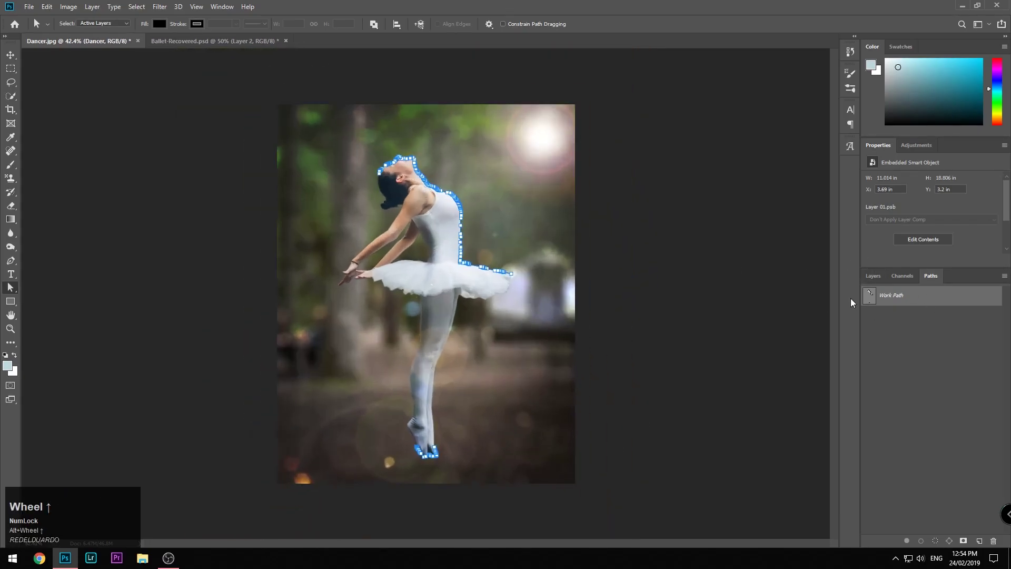
{"action": "left_click", "coordinate": [880, 278]}
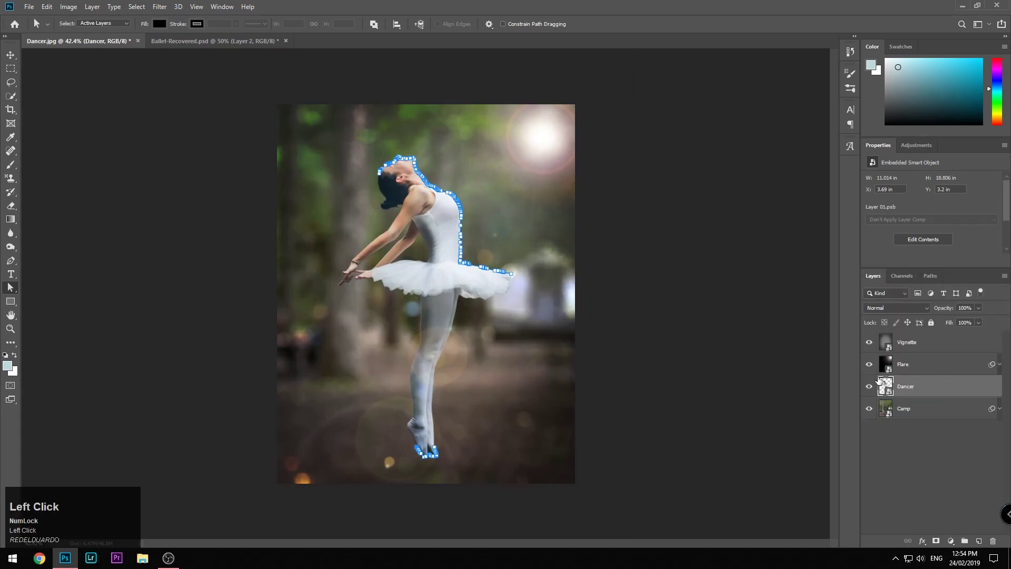
{"action": "left_click", "coordinate": [930, 276]}
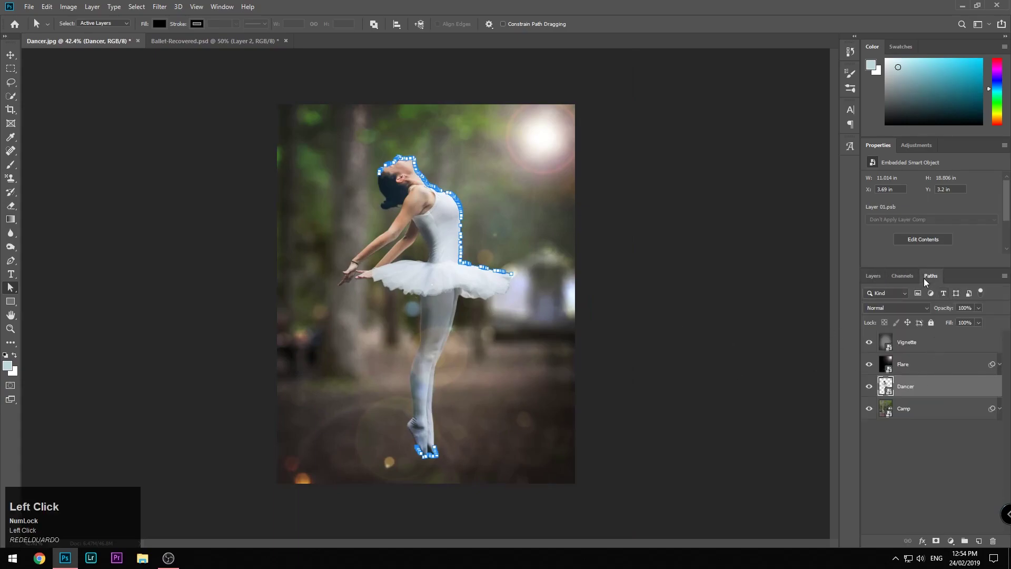
{"action": "left_click_drag", "start_coordinate": [394, 427], "coordinate": [456, 475]}
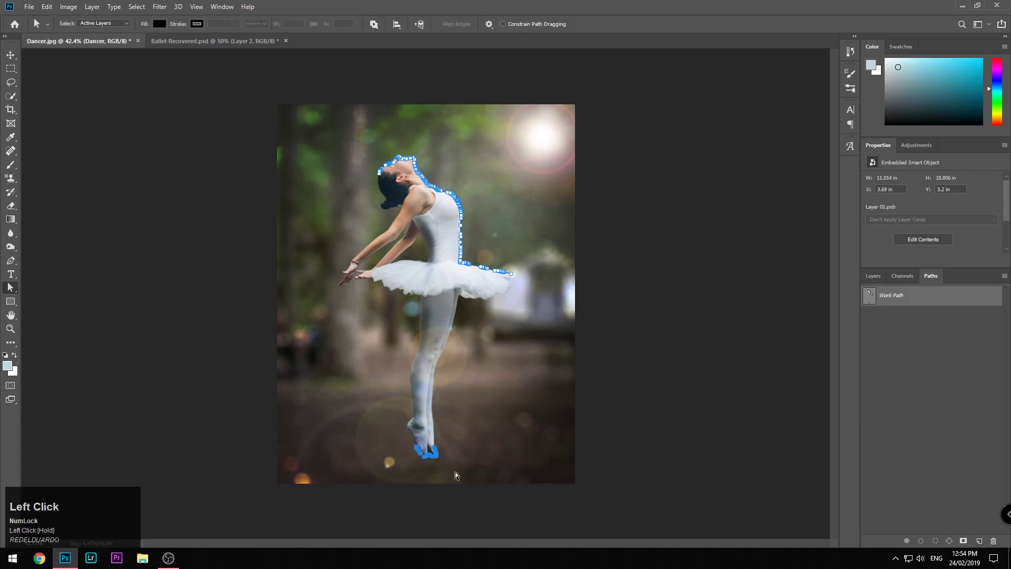
{"action": "key", "text": "Delete"}
Try converting the trimmed work path to a new anti-aliased selection with a 0-pixel feather.
{"action": "right_click", "coordinate": [931, 303]}
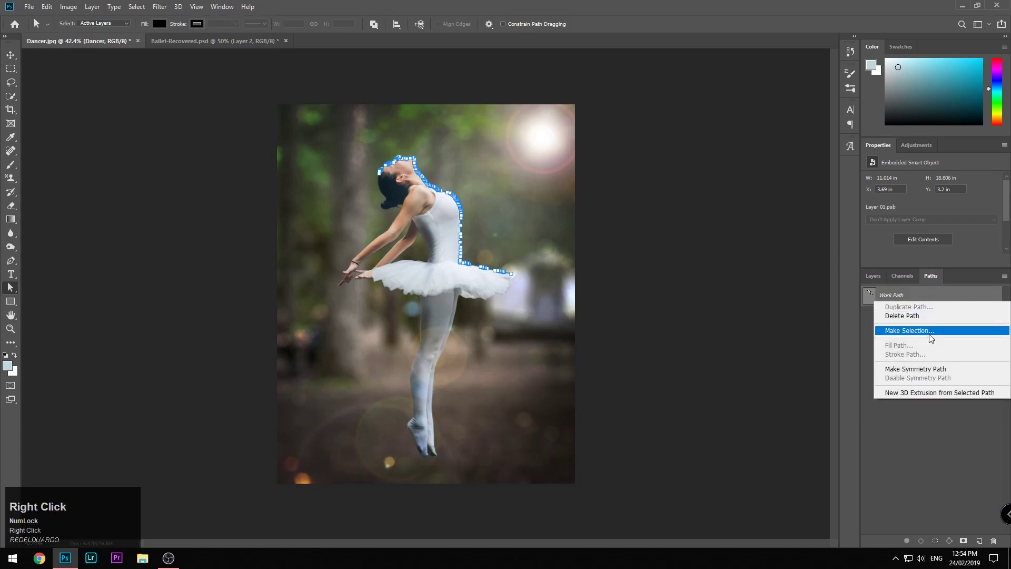
{"action": "left_click", "coordinate": [930, 329]}
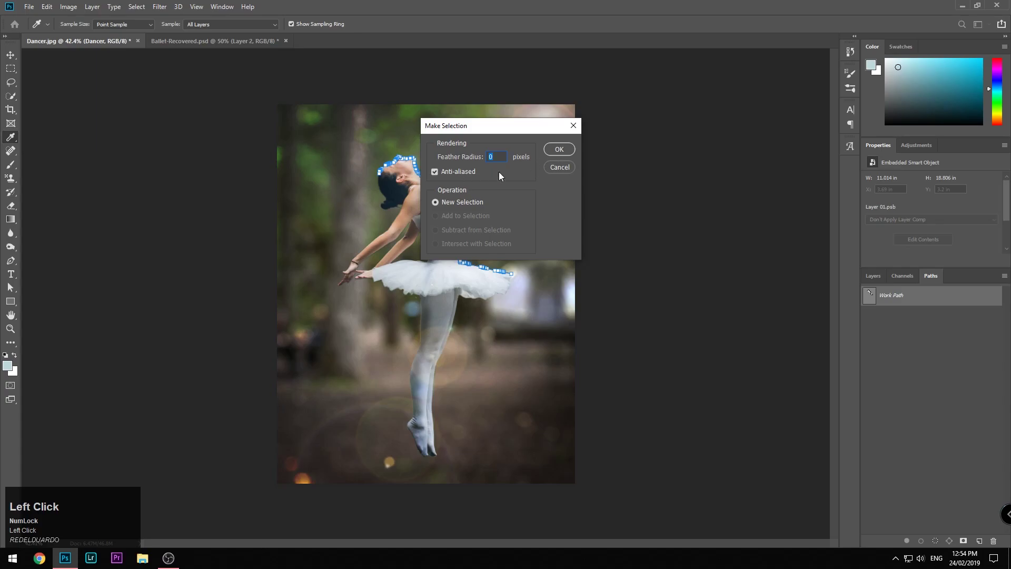
{"action": "left_click", "coordinate": [564, 150]}
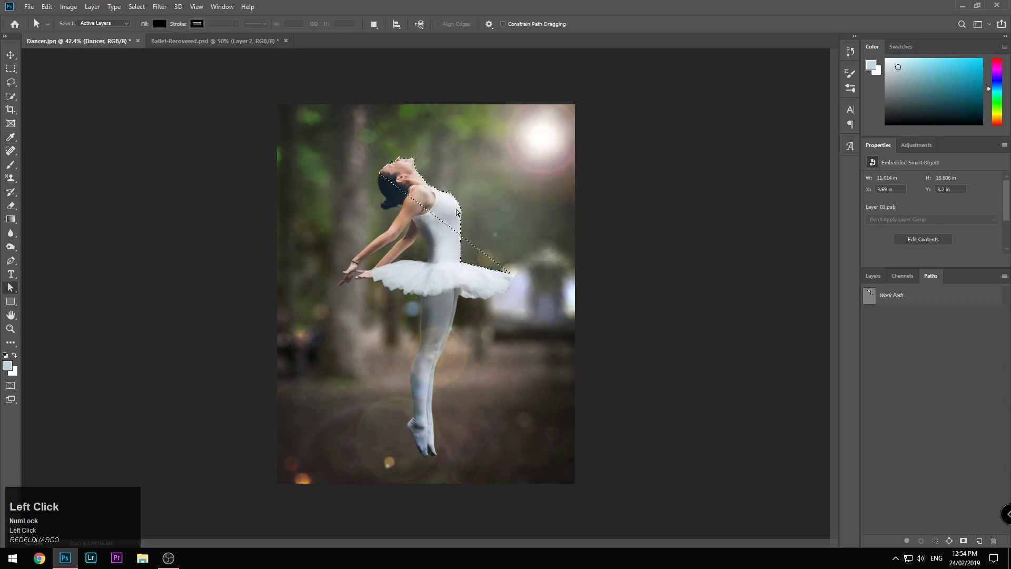
{"action": "scroll", "coordinate": [456, 212], "scroll_direction": "up", "scroll_amount": 5, "text": "alt"}
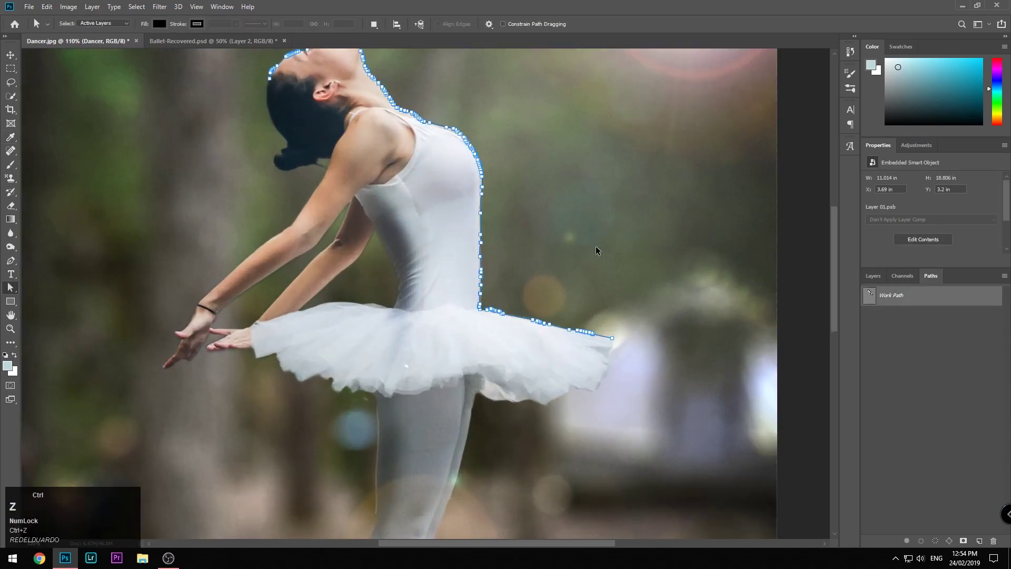
Convert the trimmed work path into a new anti-aliased selection with a feather radius of 0 pixels.
{"action": "right_click", "coordinate": [435, 216]}
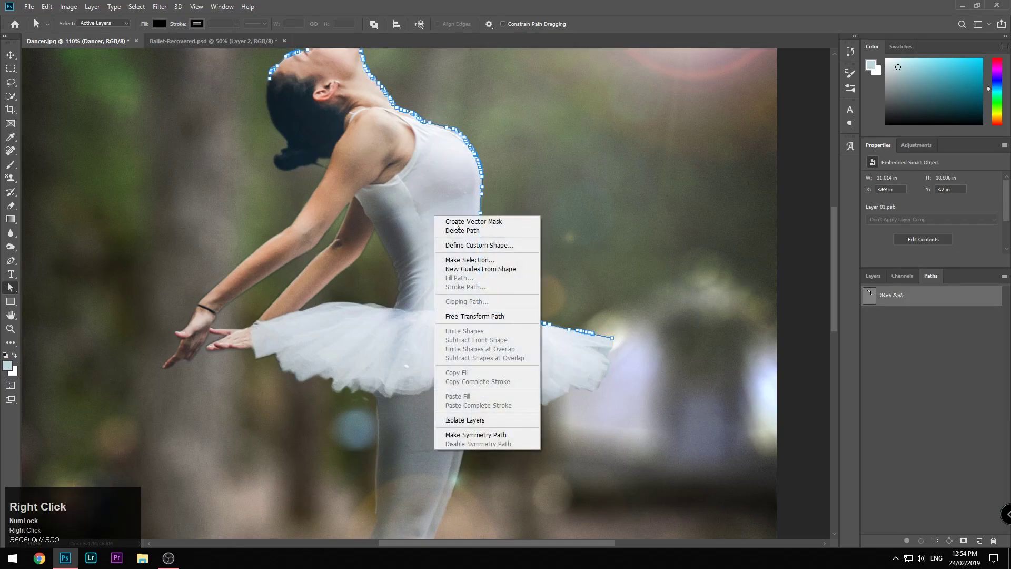
{"action": "left_click", "coordinate": [506, 260]}
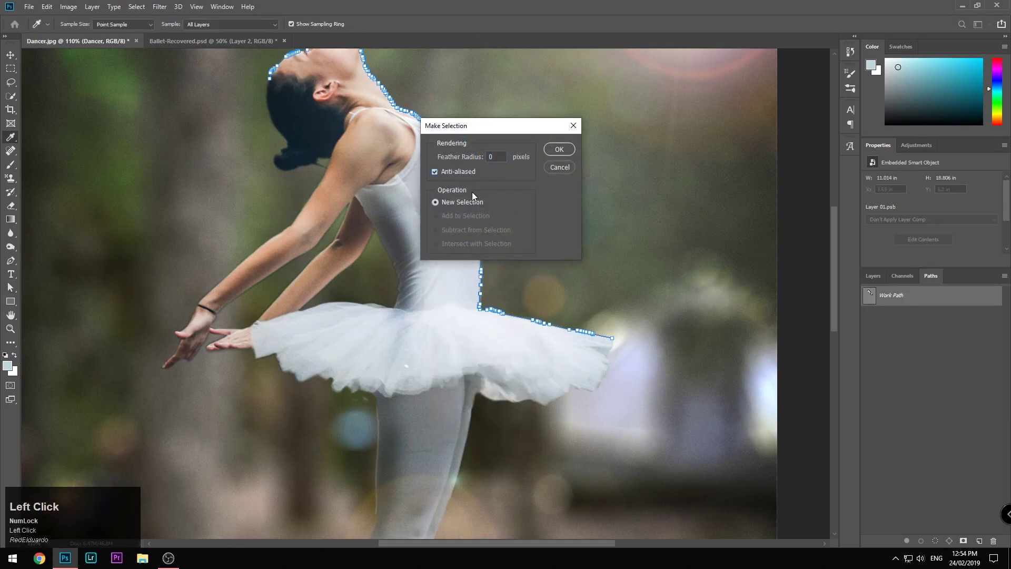
{"action": "left_click", "coordinate": [554, 148]}
{"action": "scroll", "coordinate": [535, 193], "scroll_direction": "down", "scroll_amount": 3, "text": "alt"}
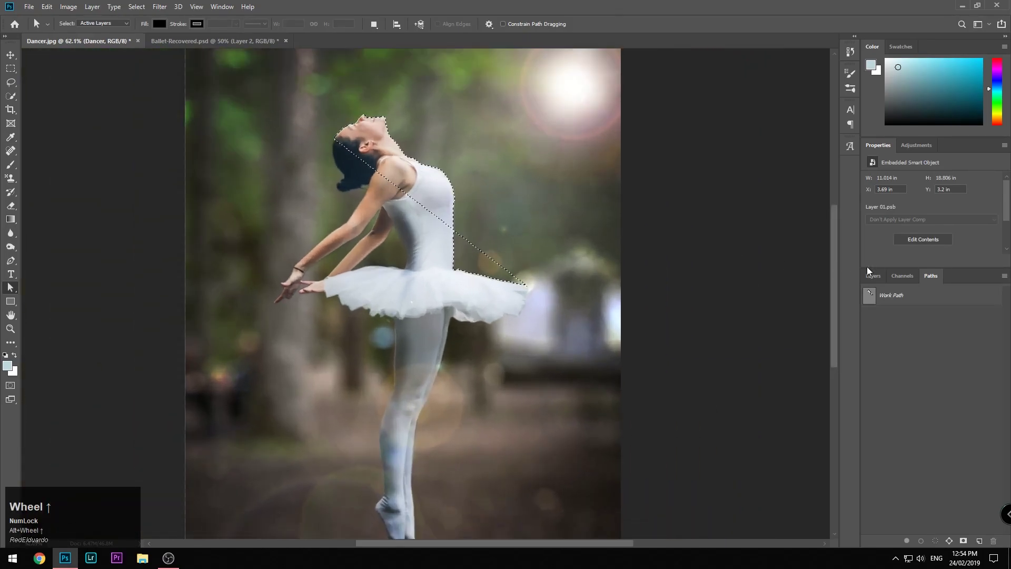
Trim the selection over the tutu to a thin strip along its upper front edge with the Quick Selection tool.
{"action": "left_click", "coordinate": [873, 275]}
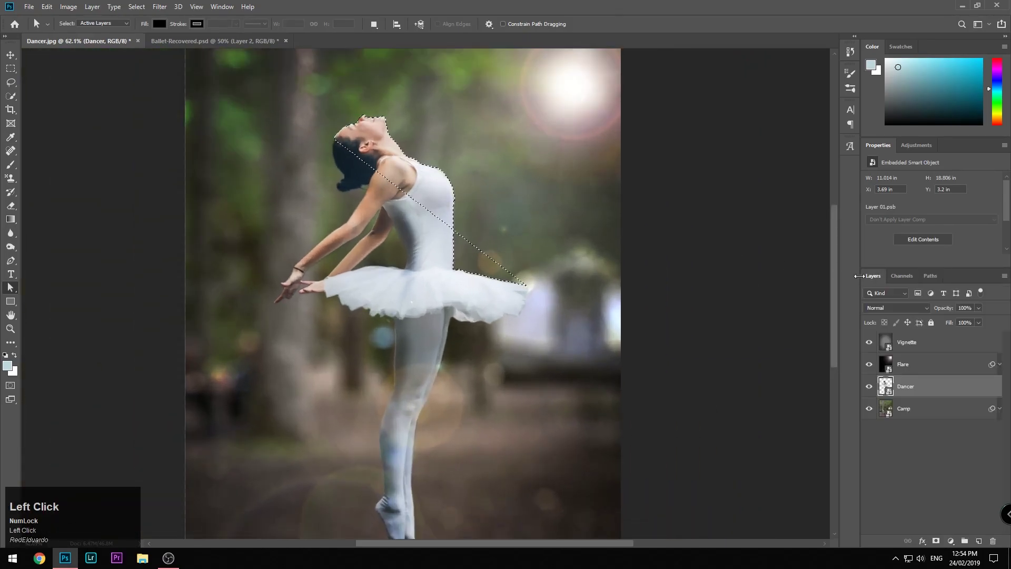
{"action": "scroll", "coordinate": [539, 285], "scroll_direction": "up", "scroll_amount": 3, "text": "alt"}
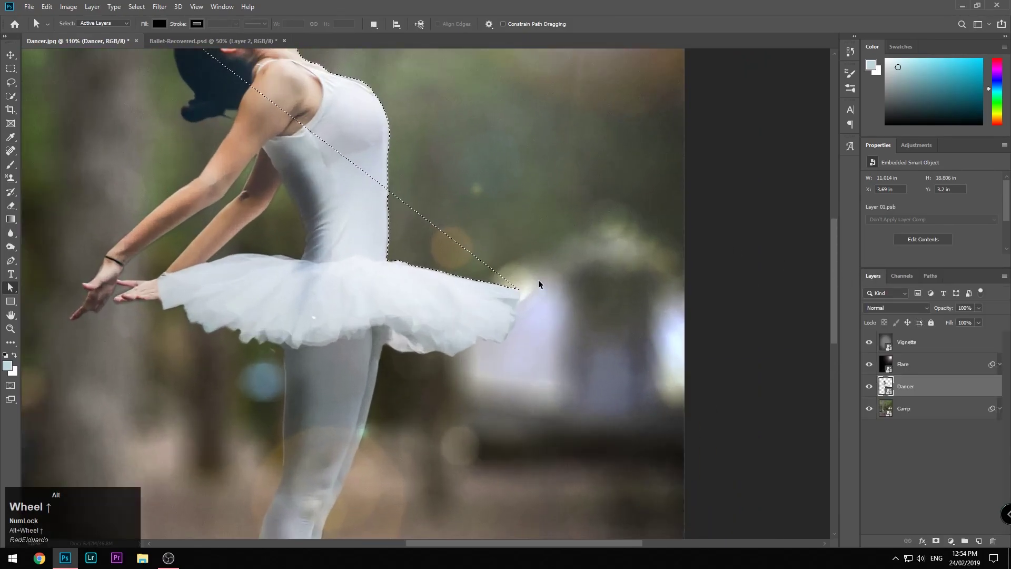
{"action": "left_click", "coordinate": [10, 82]}
{"action": "left_click", "coordinate": [11, 96]}
{"action": "left_click_drag", "start_coordinate": [392, 196], "coordinate": [412, 212], "text": "alt"}
{"action": "mouse_move", "coordinate": [400, 246]}
{"action": "left_mouse_down"}
{"action": "mouse_move", "coordinate": [407, 266]}
{"action": "mouse_move", "coordinate": [477, 283]}
{"action": "mouse_move", "coordinate": [487, 300]}
{"action": "left_mouse_up"}
{"action": "mouse_move", "coordinate": [506, 334]}
{"action": "left_mouse_down", "text": "alt"}
{"action": "mouse_move", "coordinate": [413, 319]}
{"action": "mouse_move", "coordinate": [367, 295]}
{"action": "left_mouse_up", "text": "alt"}
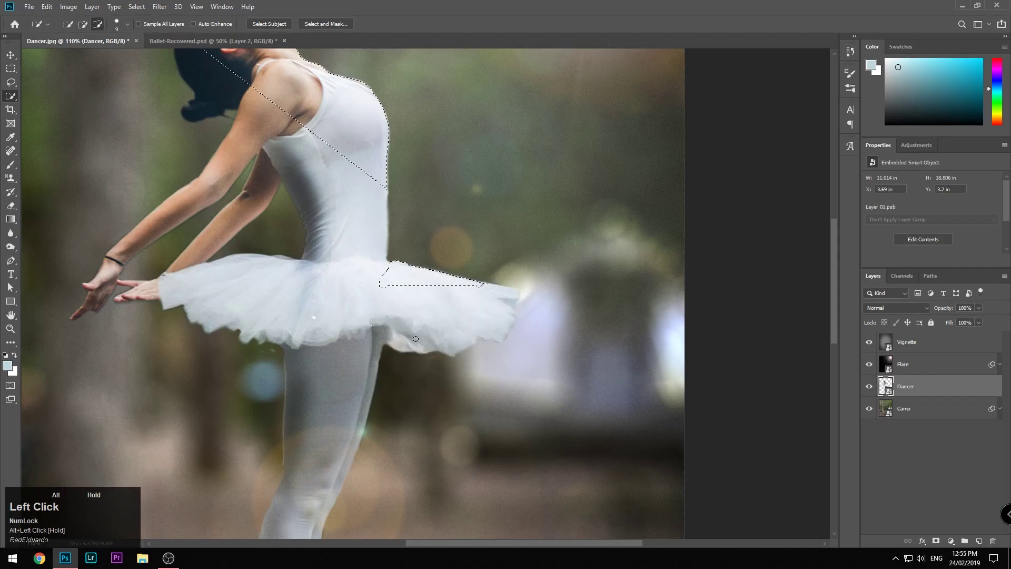
{"action": "mouse_move", "coordinate": [446, 280]}
{"action": "left_mouse_down", "text": "alt"}
{"action": "mouse_move", "coordinate": [493, 295]}
{"action": "mouse_move", "coordinate": [481, 284]}
{"action": "mouse_move", "coordinate": [499, 288]}
{"action": "mouse_move", "coordinate": [521, 301]}
{"action": "mouse_move", "coordinate": [485, 292]}
{"action": "left_mouse_up", "text": "alt"}
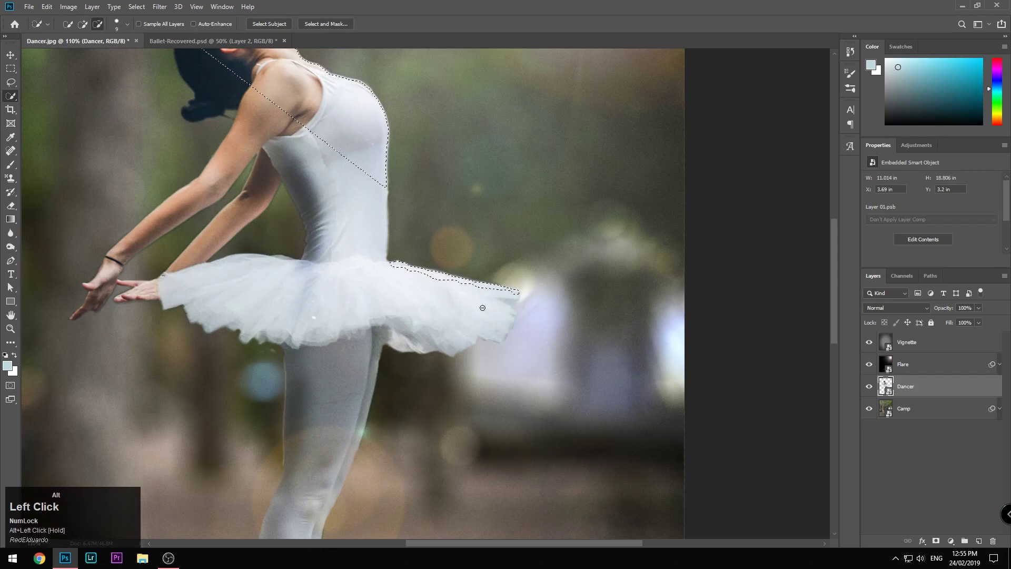
Add a narrow strip along the front of the dancer's torso to the selection and subtract the excess over the bodice.
{"action": "left_click_drag", "start_coordinate": [382, 248], "coordinate": [384, 194]}
{"action": "left_click_drag", "start_coordinate": [348, 254], "coordinate": [343, 262], "text": "alt"}
{"action": "left_click", "coordinate": [379, 195], "text": "alt"}
{"action": "mouse_move", "coordinate": [379, 195]}
{"action": "left_mouse_down", "text": "alt"}
{"action": "mouse_move", "coordinate": [383, 245]}
{"action": "mouse_move", "coordinate": [391, 133]}
{"action": "mouse_move", "coordinate": [424, 160]}
{"action": "mouse_move", "coordinate": [430, 266]}
{"action": "left_mouse_up", "text": "alt"}
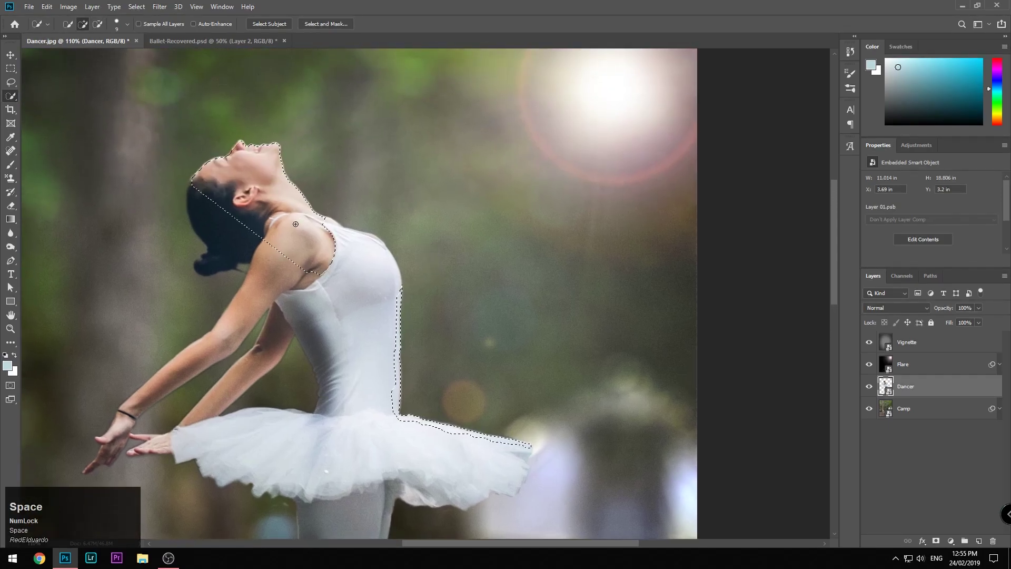
Subtract the head and shoulder from the selection and keep a thin strip along the chin, neck and chest.
{"action": "left_click_drag", "start_coordinate": [300, 222], "coordinate": [208, 194], "text": "alt"}
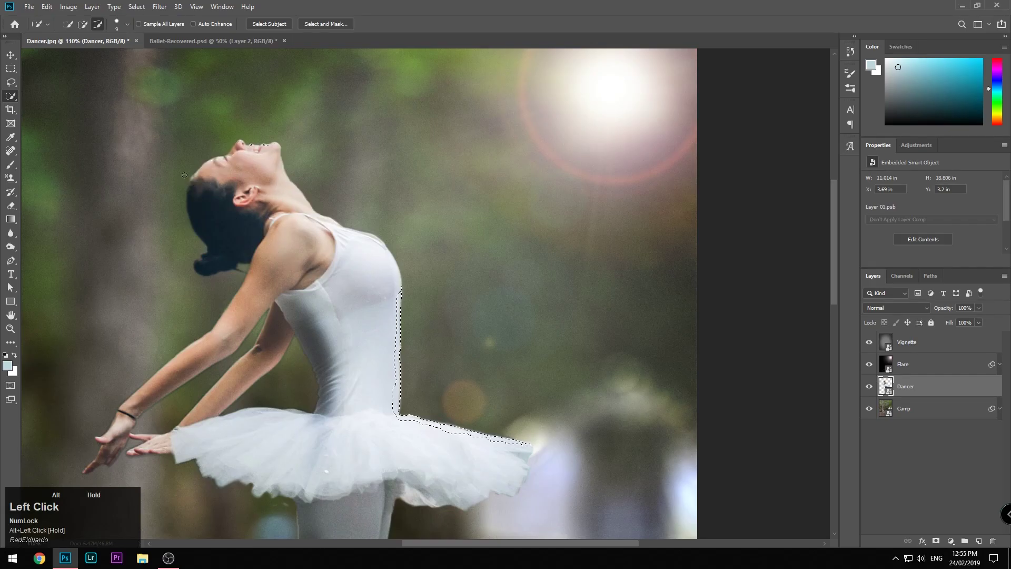
{"action": "mouse_move", "coordinate": [245, 143]}
{"action": "left_mouse_down"}
{"action": "mouse_move", "coordinate": [277, 146]}
{"action": "mouse_move", "coordinate": [284, 177]}
{"action": "mouse_move", "coordinate": [311, 214]}
{"action": "mouse_move", "coordinate": [377, 241]}
{"action": "mouse_move", "coordinate": [403, 278]}
{"action": "mouse_move", "coordinate": [403, 289]}
{"action": "mouse_move", "coordinate": [316, 263]}
{"action": "mouse_move", "coordinate": [369, 324]}
{"action": "mouse_move", "coordinate": [368, 280]}
{"action": "mouse_move", "coordinate": [353, 249]}
{"action": "mouse_move", "coordinate": [336, 246]}
{"action": "mouse_move", "coordinate": [371, 265]}
{"action": "left_mouse_up"}
{"action": "mouse_move", "coordinate": [324, 238]}
{"action": "left_mouse_down"}
{"action": "mouse_move", "coordinate": [343, 242]}
{"action": "mouse_move", "coordinate": [296, 215]}
{"action": "left_mouse_up"}
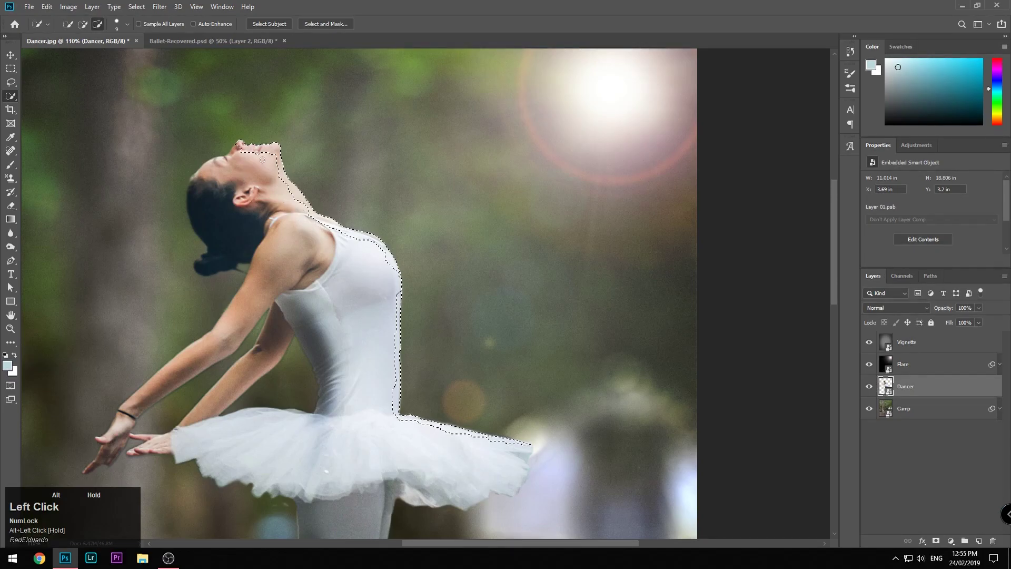
{"action": "left_click_drag", "start_coordinate": [393, 278], "coordinate": [403, 298]}
{"action": "key", "text": "alt"}
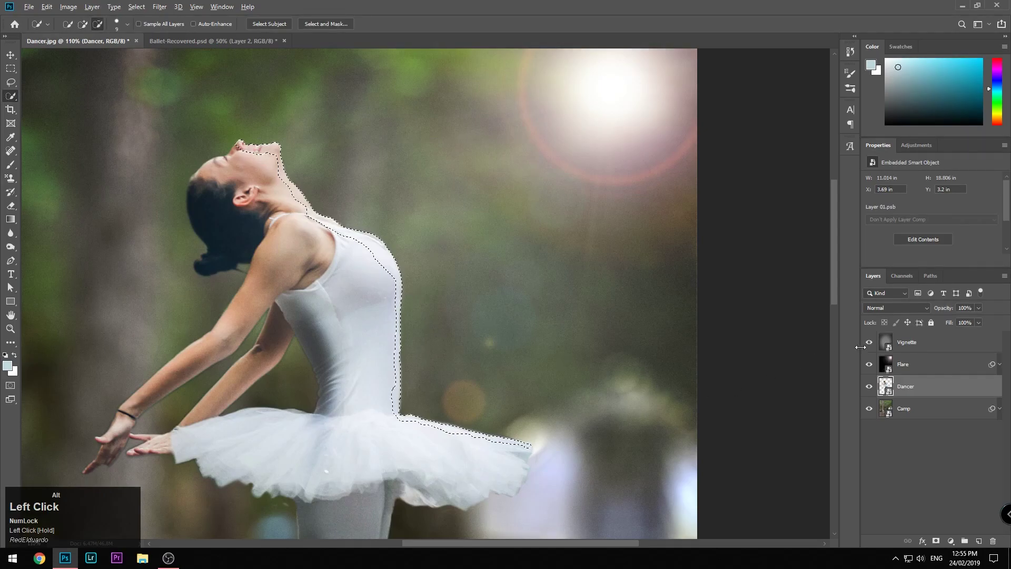
Create a new empty layer and place it between the Vignette and Flare layers.
{"action": "left_click", "coordinate": [909, 343]}
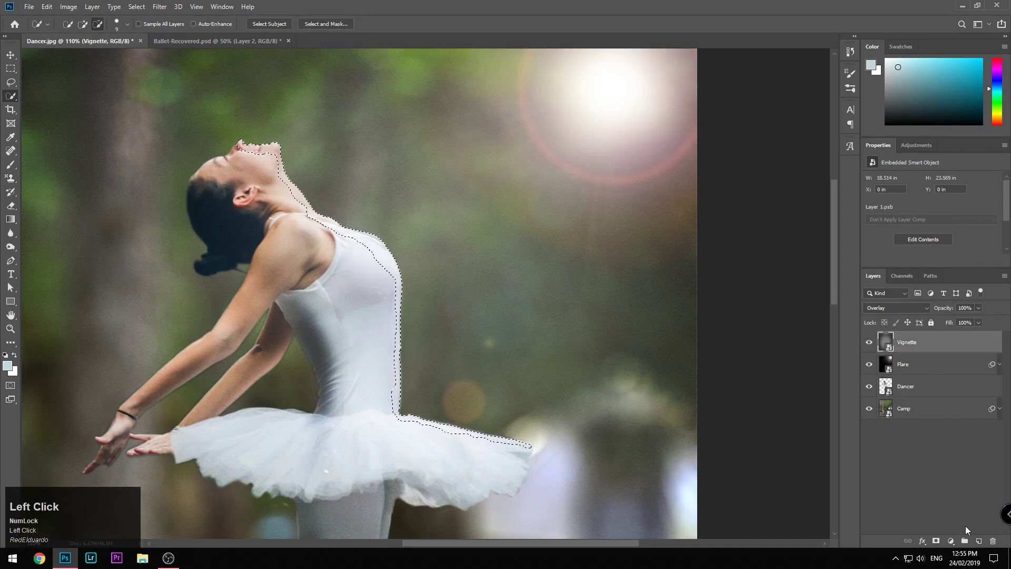
{"action": "left_click", "coordinate": [978, 540]}
{"action": "left_click_drag", "start_coordinate": [934, 339], "coordinate": [933, 369]}
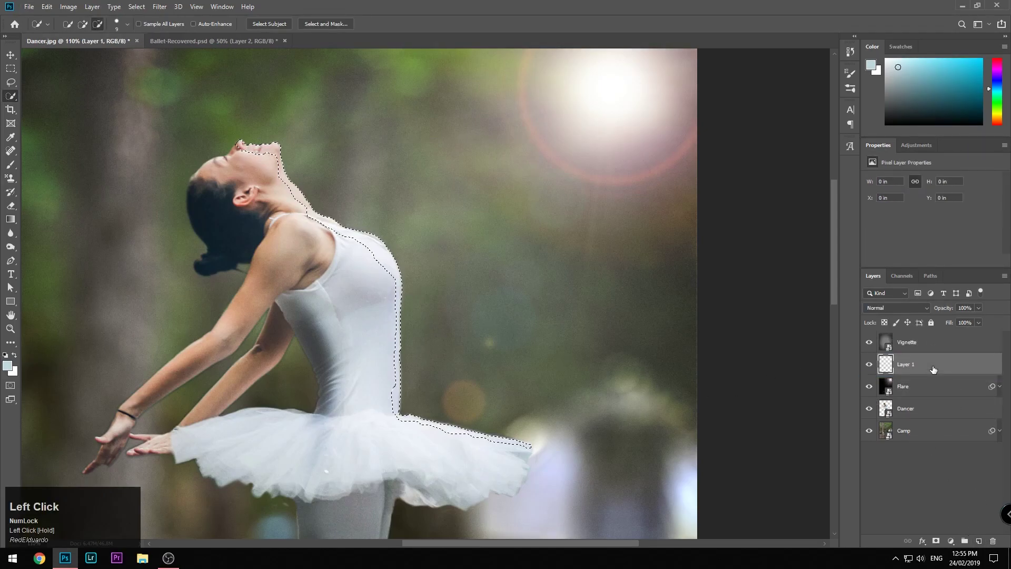
{"action": "key", "text": "shift"}
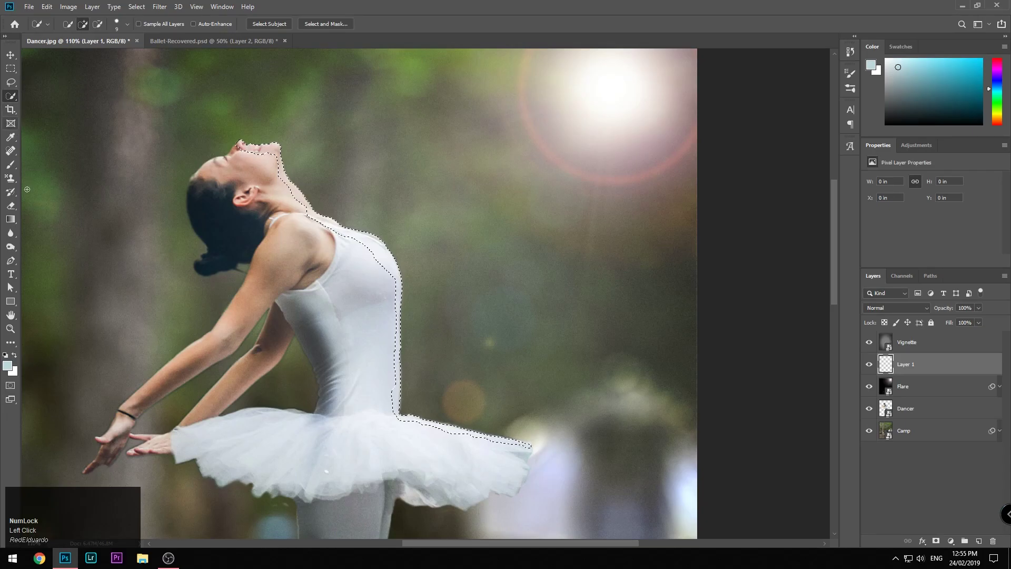
Choose a soft round 65 px tip with 0% hardness and set the foreground color to white.
{"action": "key", "text": "b"}
{"action": "key", "text": "bracketright"}
{"action": "key", "text": "bracketright"}
{"action": "key", "text": "bracketright"}
{"action": "key", "text": "bracketright"}
{"action": "key", "text": "bracketright"}
{"action": "right_click", "coordinate": [362, 140]}
{"action": "mouse_move", "coordinate": [434, 183]}
{"action": "left_mouse_down"}
{"action": "mouse_move", "coordinate": [514, 190]}
{"action": "mouse_move", "coordinate": [435, 188]}
{"action": "mouse_move", "coordinate": [432, 165]}
{"action": "mouse_move", "coordinate": [442, 165]}
{"action": "left_mouse_up"}
{"action": "key", "text": "o"}
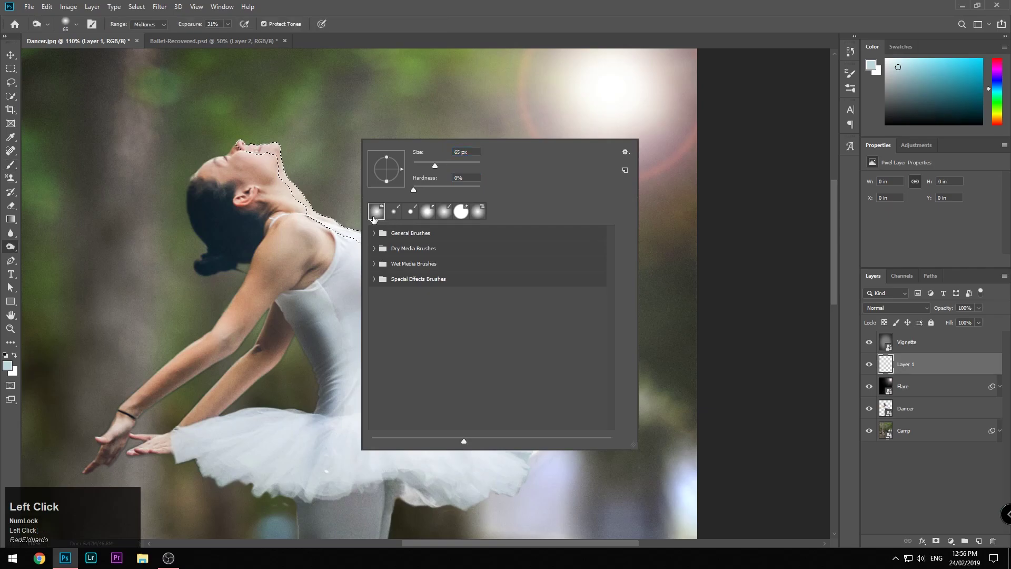
{"action": "left_click", "coordinate": [318, 129]}
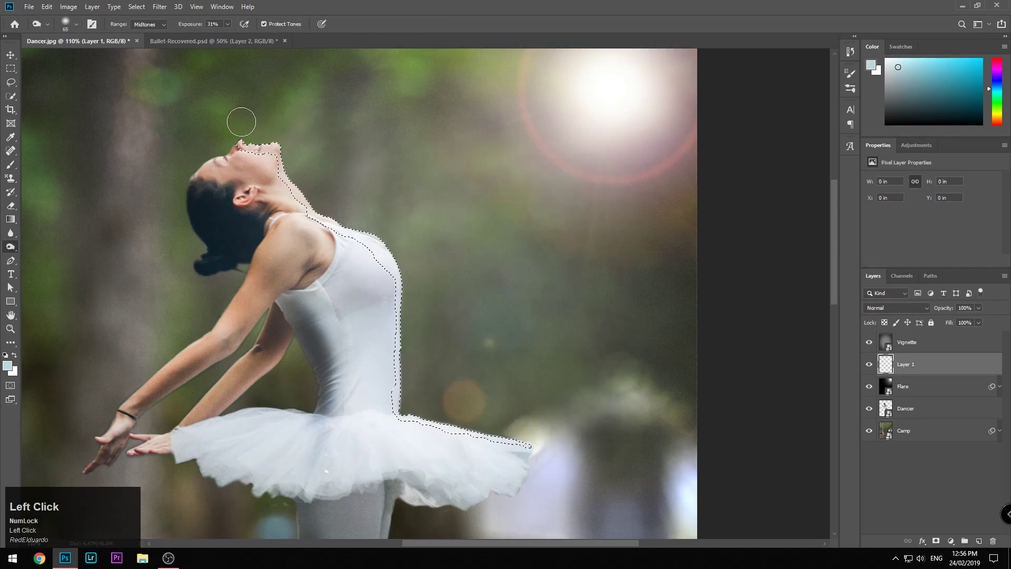
{"action": "left_click_drag", "start_coordinate": [930, 82], "coordinate": [885, 58]}
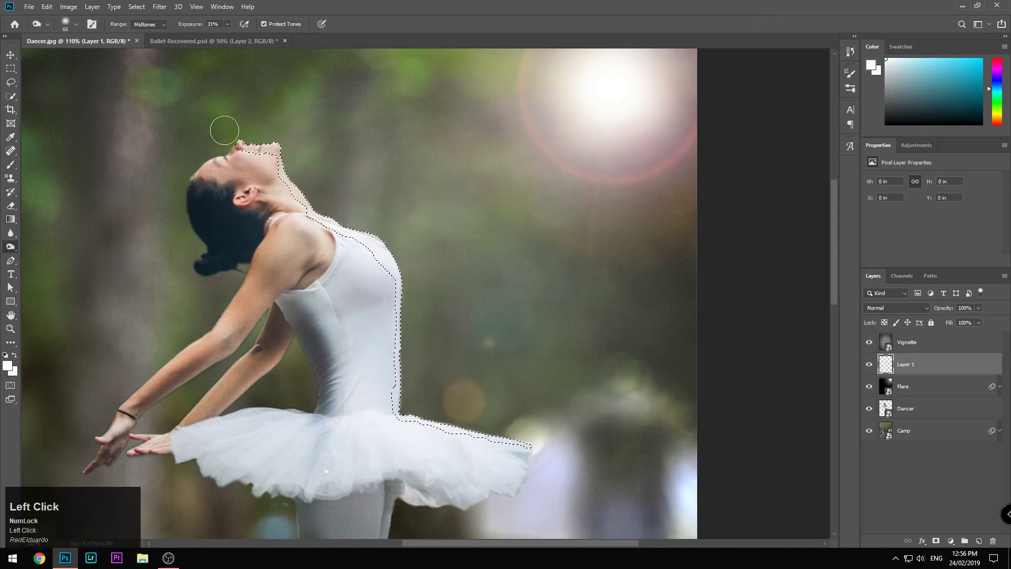
Paint white rim light inside the selected strip from the face to the tutu with the Brush tool, and deselect.
{"action": "left_click_drag", "start_coordinate": [235, 129], "coordinate": [302, 141]}
{"action": "key", "text": "b"}
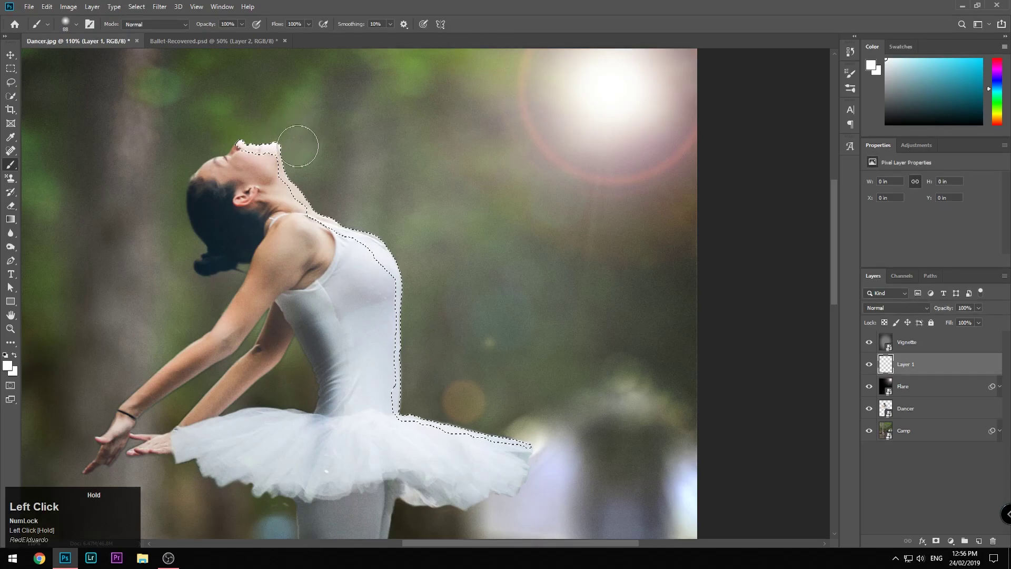
{"action": "mouse_move", "coordinate": [239, 141]}
{"action": "left_mouse_down"}
{"action": "mouse_move", "coordinate": [313, 213]}
{"action": "mouse_move", "coordinate": [416, 284]}
{"action": "mouse_move", "coordinate": [402, 317]}
{"action": "mouse_move", "coordinate": [398, 423]}
{"action": "mouse_move", "coordinate": [441, 422]}
{"action": "mouse_move", "coordinate": [426, 420]}
{"action": "mouse_move", "coordinate": [546, 462]}
{"action": "left_mouse_up"}
{"action": "key", "text": "ctrl+d"}
Increase the Eraser's hardness and undo the trial erasing near the dancer's head.
{"action": "key", "text": "e"}
{"action": "mouse_move", "coordinate": [232, 191]}
{"action": "left_mouse_down"}
{"action": "mouse_move", "coordinate": [243, 197]}
{"action": "mouse_move", "coordinate": [227, 216]}
{"action": "mouse_move", "coordinate": [262, 237]}
{"action": "left_mouse_up"}
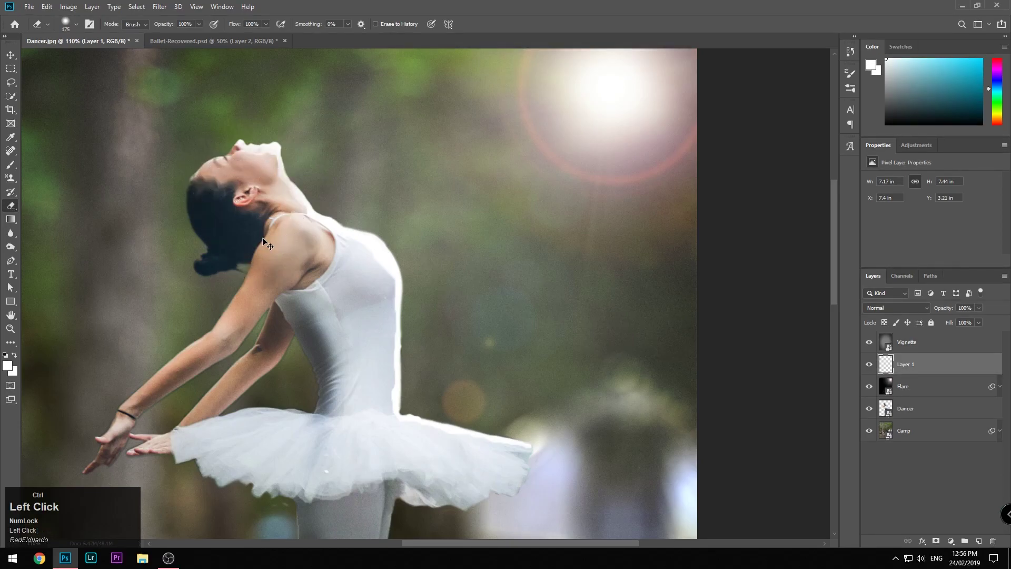
{"action": "right_click", "coordinate": [263, 240]}
{"action": "left_click_drag", "start_coordinate": [327, 288], "coordinate": [388, 289]}
{"action": "left_click", "coordinate": [230, 189]}
{"action": "key", "text": "ctrl+z"}
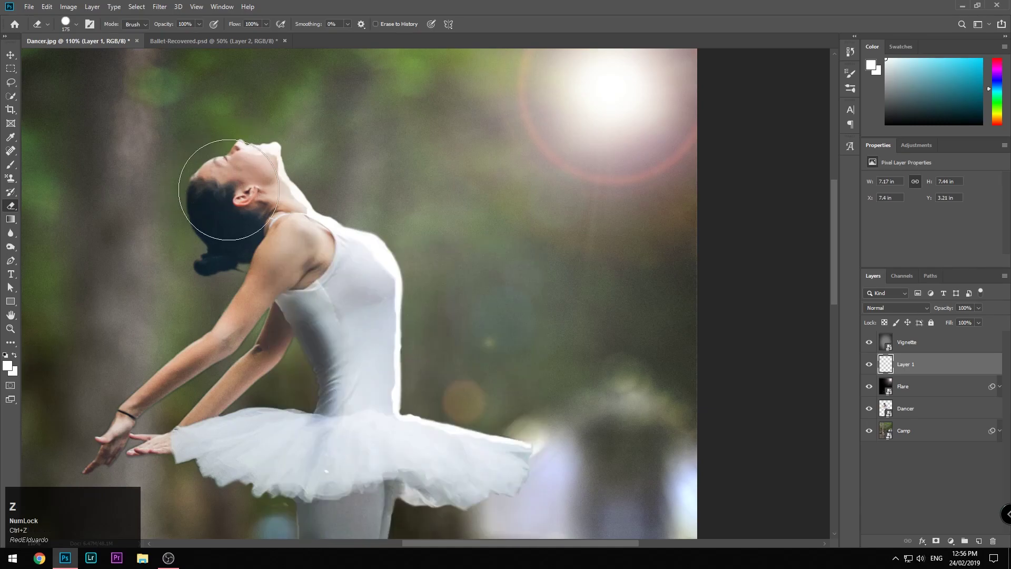
Reduce the Eraser to 80 px and thin the inner side of the white rim along the face, chest and tutu.
{"action": "left_click", "coordinate": [230, 199]}
{"action": "key", "text": "bracketleft"}
{"action": "key", "text": "bracketleft"}
{"action": "key", "text": "bracketleft"}
{"action": "key", "text": "bracketleft"}
{"action": "key", "text": "bracketleft"}
{"action": "mouse_move", "coordinate": [250, 173]}
{"action": "left_mouse_down"}
{"action": "mouse_move", "coordinate": [293, 229]}
{"action": "mouse_move", "coordinate": [368, 267]}
{"action": "mouse_move", "coordinate": [374, 326]}
{"action": "mouse_move", "coordinate": [559, 470]}
{"action": "left_mouse_up"}
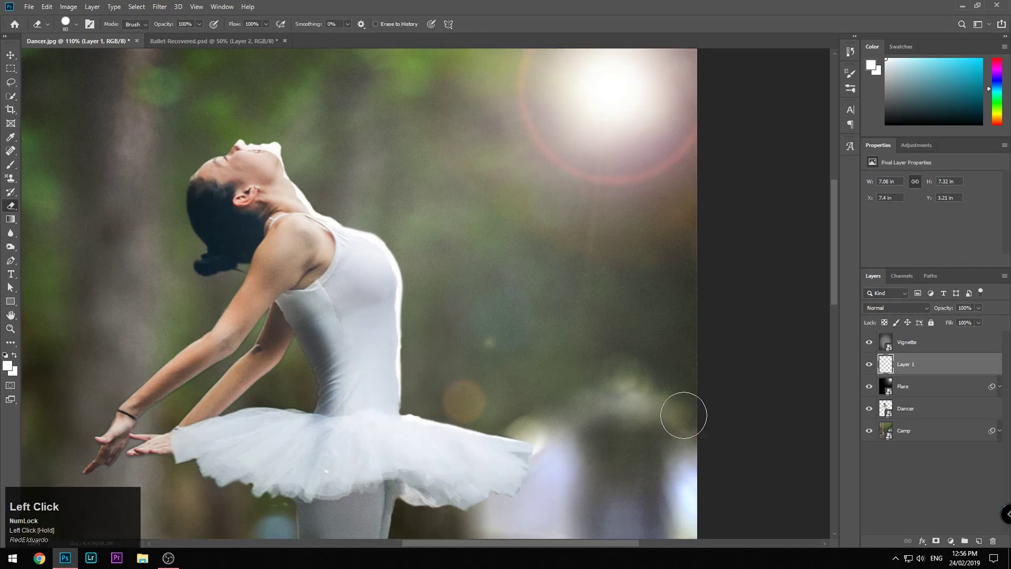
Add a white Outer Glow with 100% opacity and 5% spread to the rim-light layer and refine the rim along the dancer's front.
{"action": "key", "text": "shift+BackSpace"}
{"action": "key", "text": "Escape"}
{"action": "double_click", "coordinate": [993, 370]}
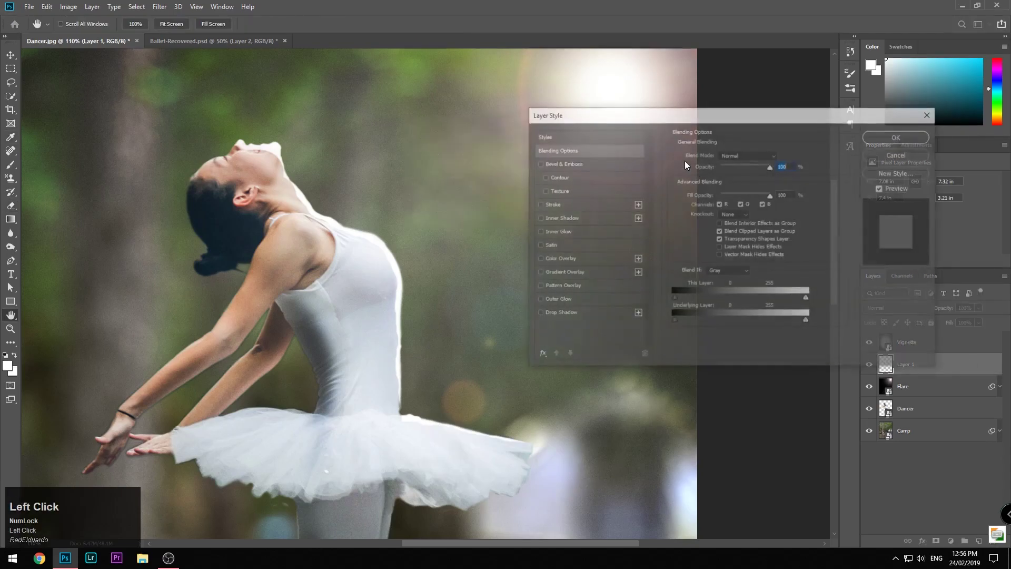
{"action": "left_click", "coordinate": [557, 300]}
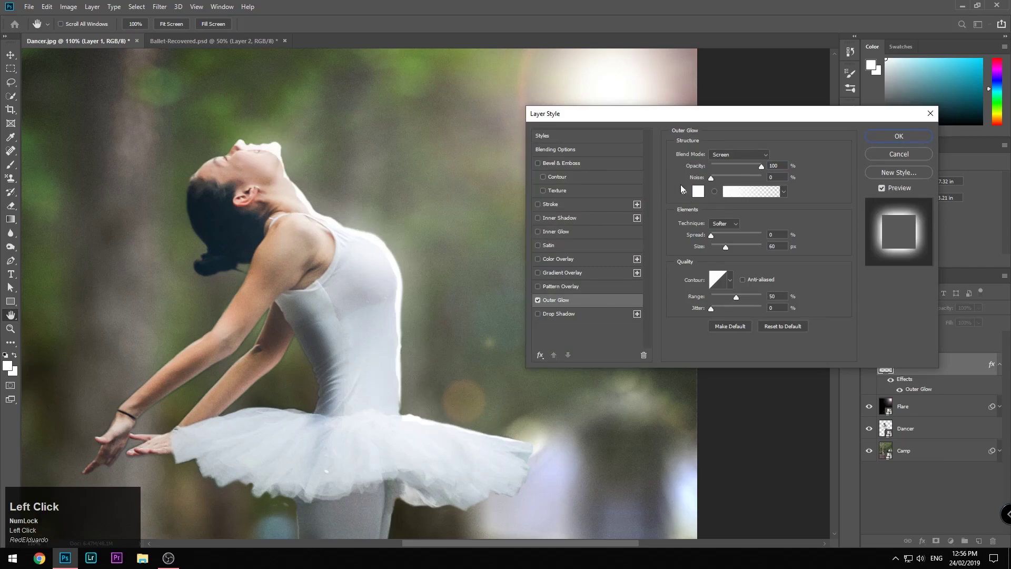
{"action": "left_click_drag", "start_coordinate": [762, 165], "coordinate": [707, 176]}
{"action": "mouse_move", "coordinate": [711, 236]}
{"action": "left_mouse_down"}
{"action": "mouse_move", "coordinate": [725, 235]}
{"action": "mouse_move", "coordinate": [715, 235]}
{"action": "left_mouse_up"}
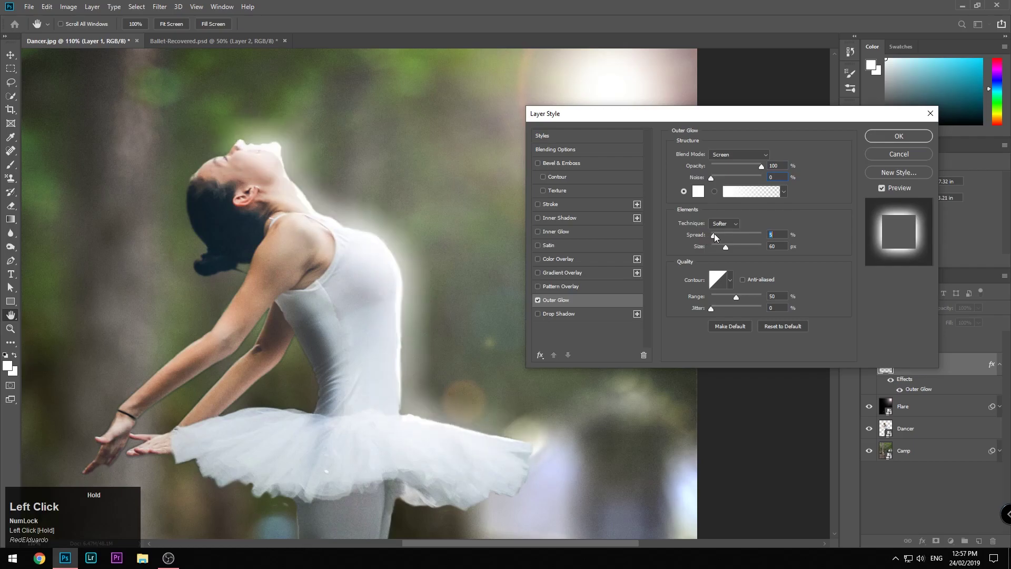
{"action": "left_click", "coordinate": [905, 134]}
{"action": "mouse_move", "coordinate": [240, 143]}
{"action": "left_mouse_down"}
{"action": "mouse_move", "coordinate": [293, 151]}
{"action": "mouse_move", "coordinate": [317, 216]}
{"action": "mouse_move", "coordinate": [401, 275]}
{"action": "mouse_move", "coordinate": [413, 423]}
{"action": "mouse_move", "coordinate": [539, 481]}
{"action": "mouse_move", "coordinate": [463, 429]}
{"action": "left_mouse_up"}
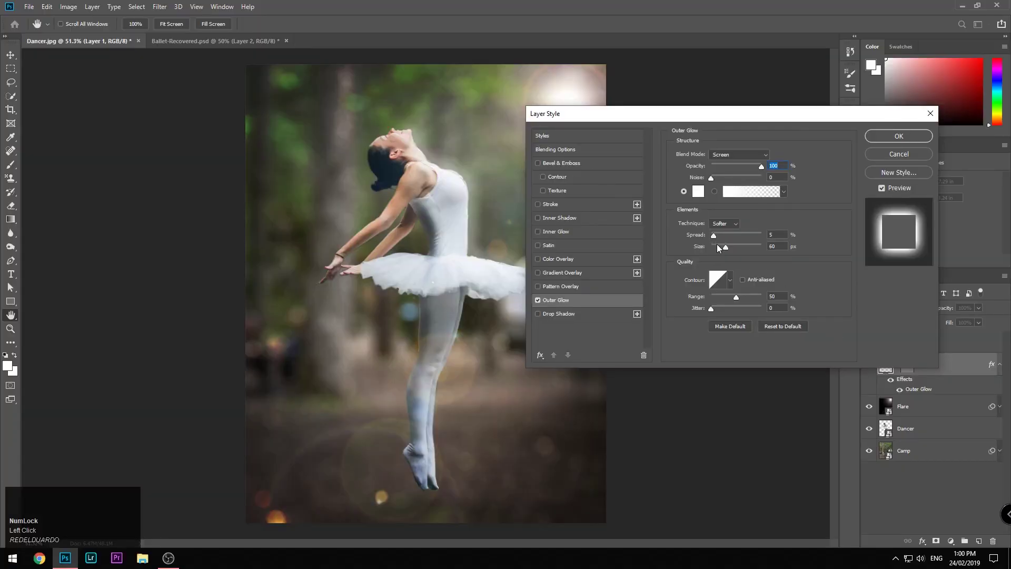
Change the rim light's Outer Glow to Normal blend mode with 3% spread and a size of 32 px.
{"action": "left_click", "coordinate": [739, 155]}
{"action": "left_click", "coordinate": [721, 172]}
{"action": "left_click", "coordinate": [737, 156]}
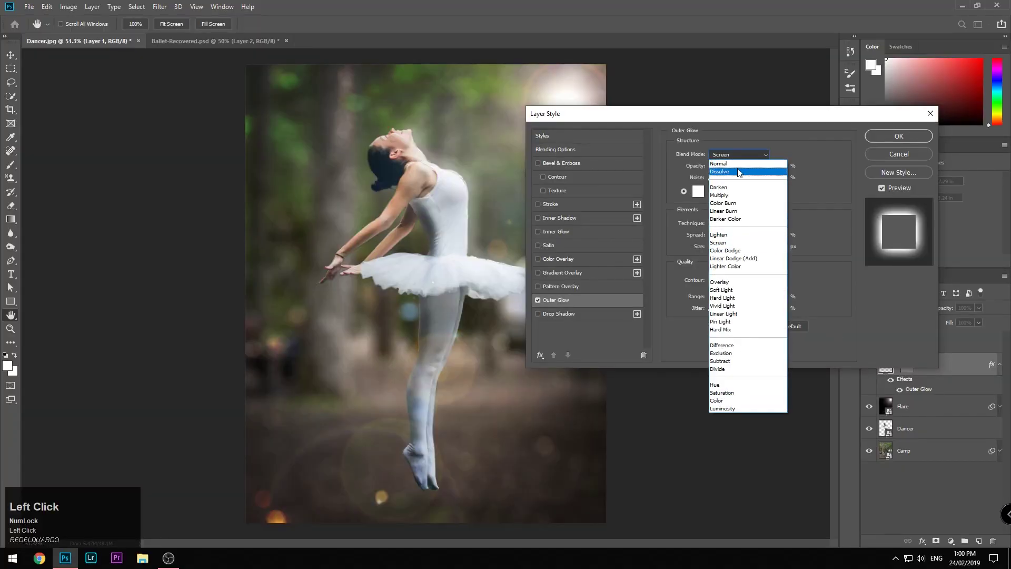
{"action": "left_click", "coordinate": [735, 164]}
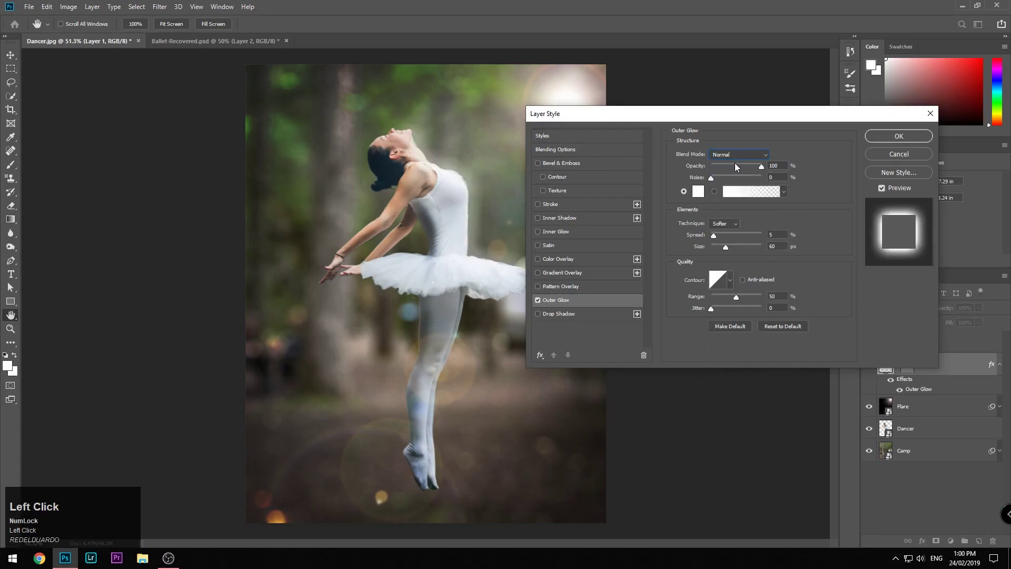
{"action": "mouse_move", "coordinate": [719, 235]}
{"action": "left_mouse_down"}
{"action": "mouse_move", "coordinate": [797, 232]}
{"action": "mouse_move", "coordinate": [683, 233]}
{"action": "mouse_move", "coordinate": [734, 242]}
{"action": "mouse_move", "coordinate": [713, 233]}
{"action": "left_mouse_up"}
{"action": "mouse_move", "coordinate": [729, 245]}
{"action": "left_mouse_down"}
{"action": "mouse_move", "coordinate": [775, 244]}
{"action": "mouse_move", "coordinate": [720, 252]}
{"action": "left_mouse_up"}
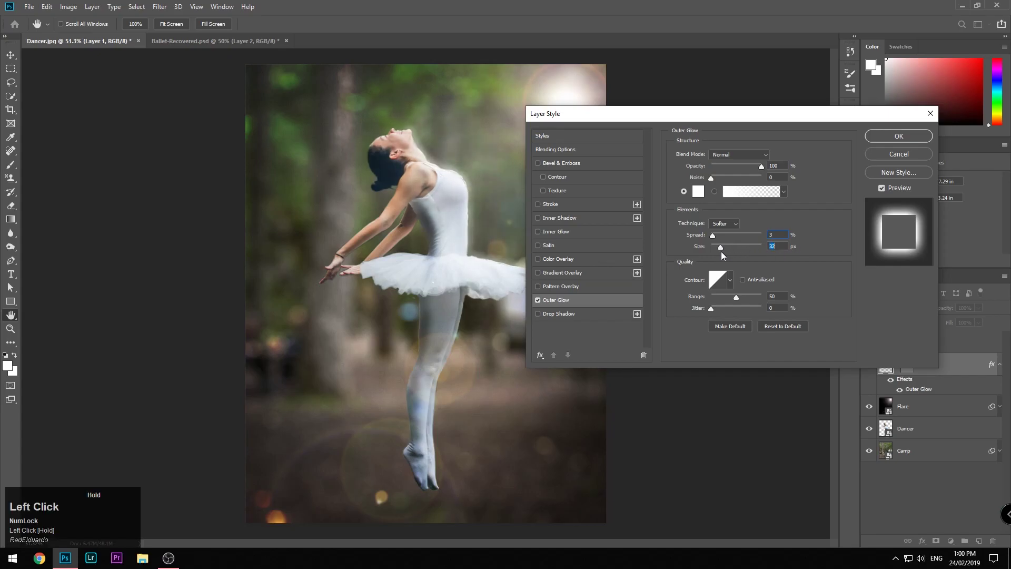
{"action": "left_click", "coordinate": [897, 137]}
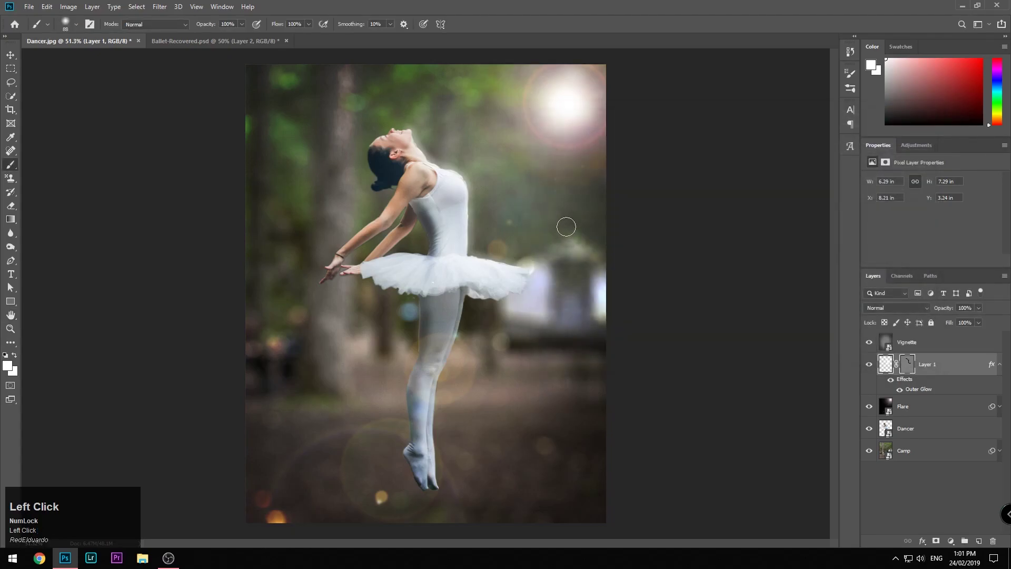
{"action": "scroll", "coordinate": [551, 225], "scroll_direction": "down", "scroll_amount": 2}
{"action": "scroll", "coordinate": [542, 224], "scroll_direction": "down", "scroll_amount": 1}
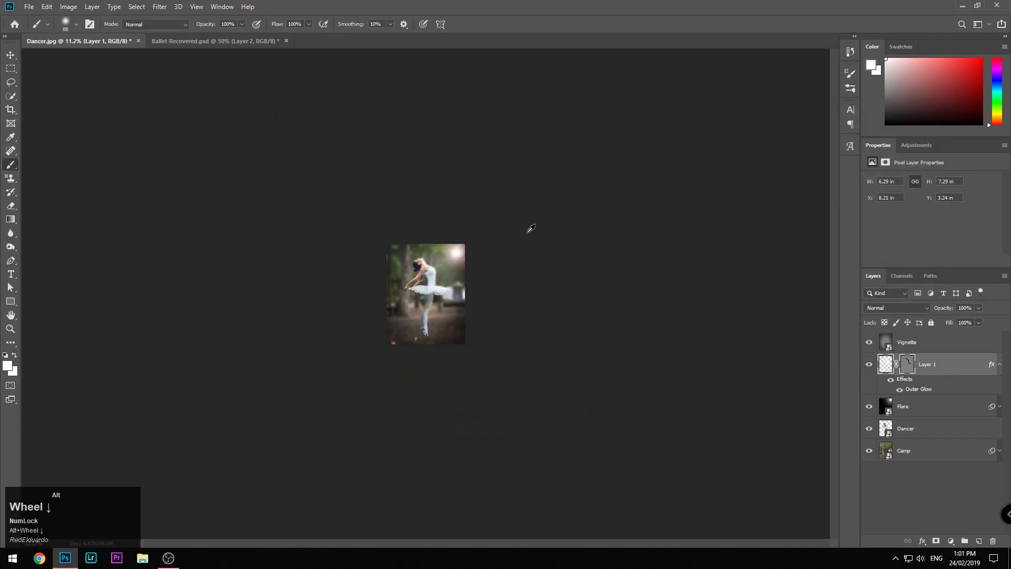
{"action": "scroll", "coordinate": [474, 237], "scroll_direction": "up", "scroll_amount": 3}
{"action": "scroll", "coordinate": [454, 243], "scroll_direction": "down", "scroll_amount": 1}
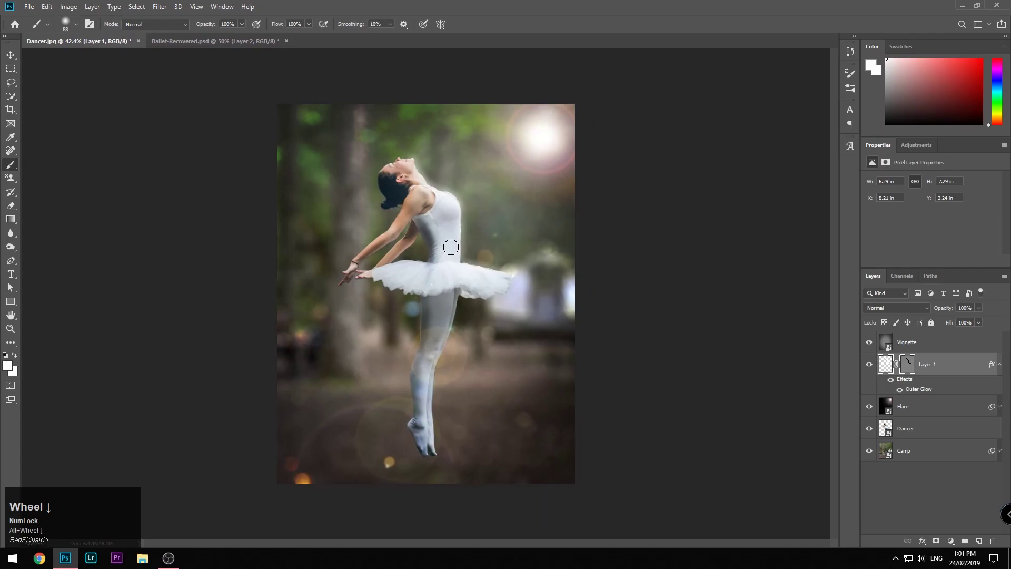